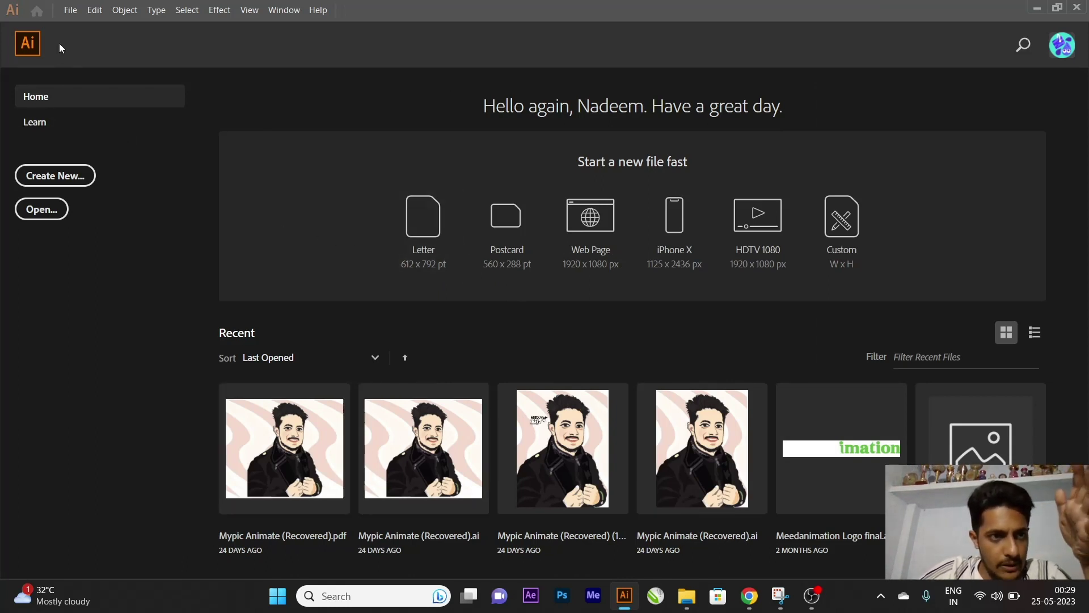
Open the New Document setup showing the 8 × 8 inch custom preset
click(71, 10)
key(Escape)
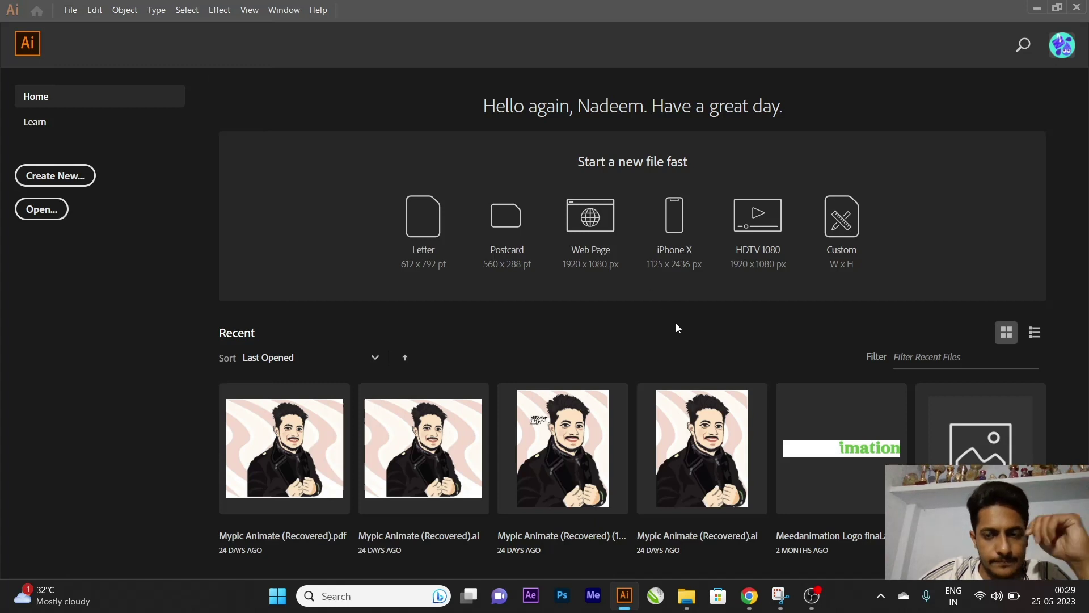
key(ctrl+n)
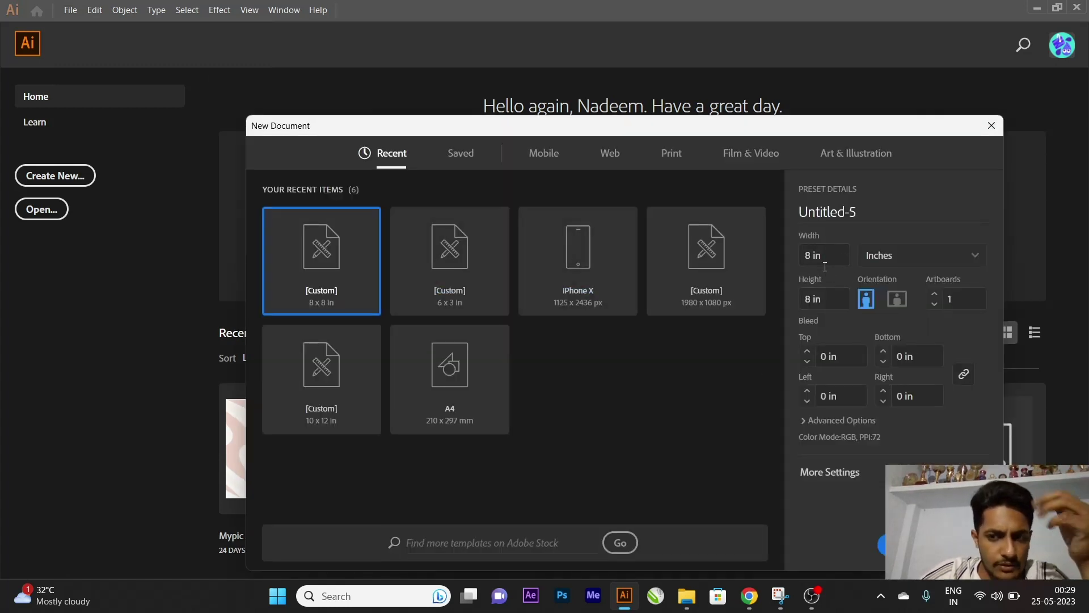
Name the new document preset 'Infographics Mono'
click(820, 214)
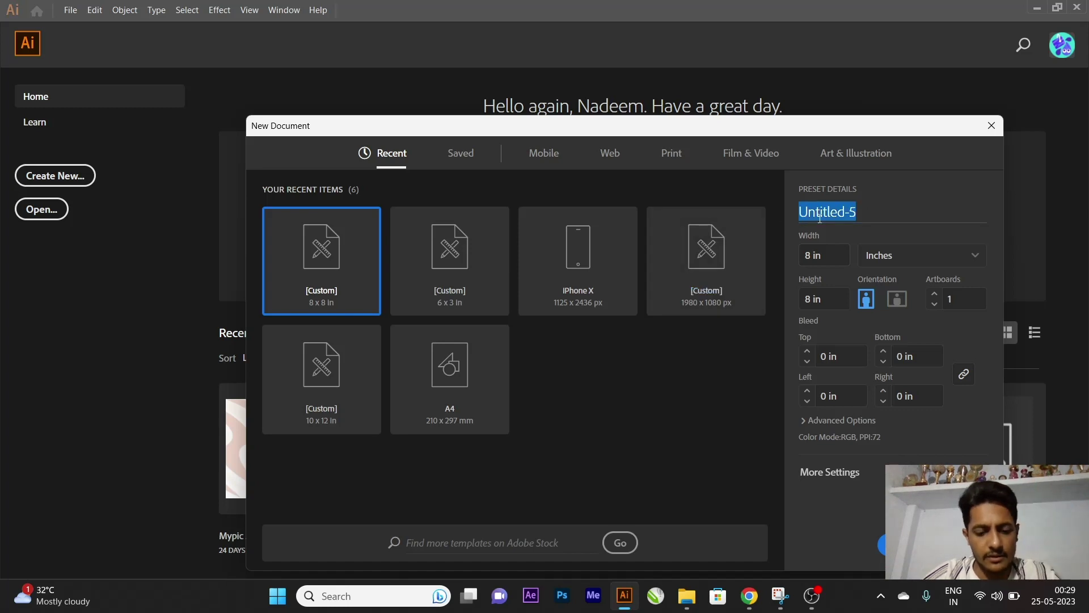
text(Ind)
key(BackSpace)
text(fo)
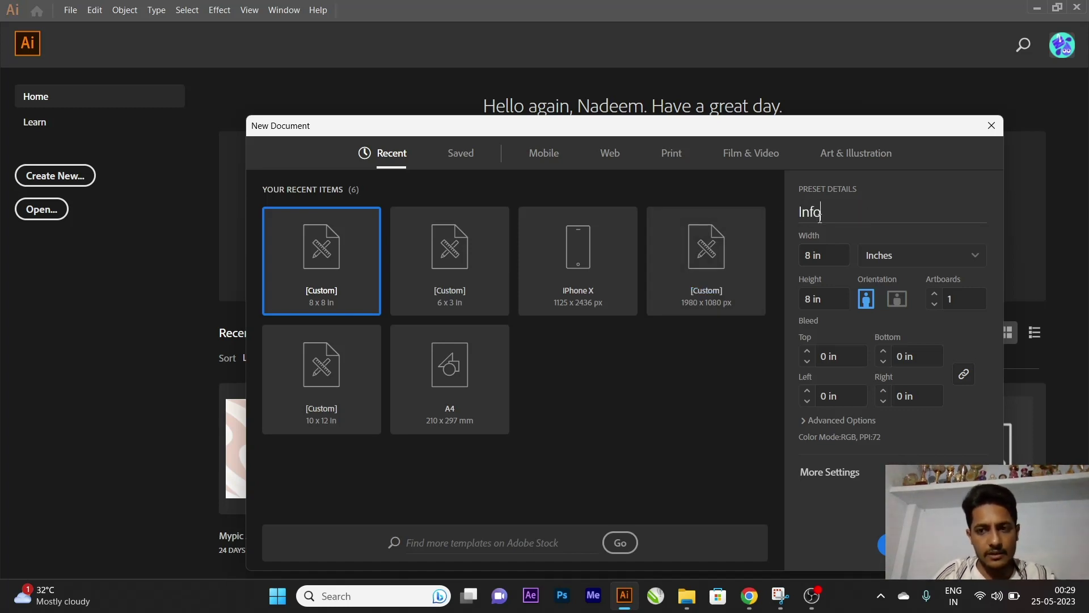
text(graphics)
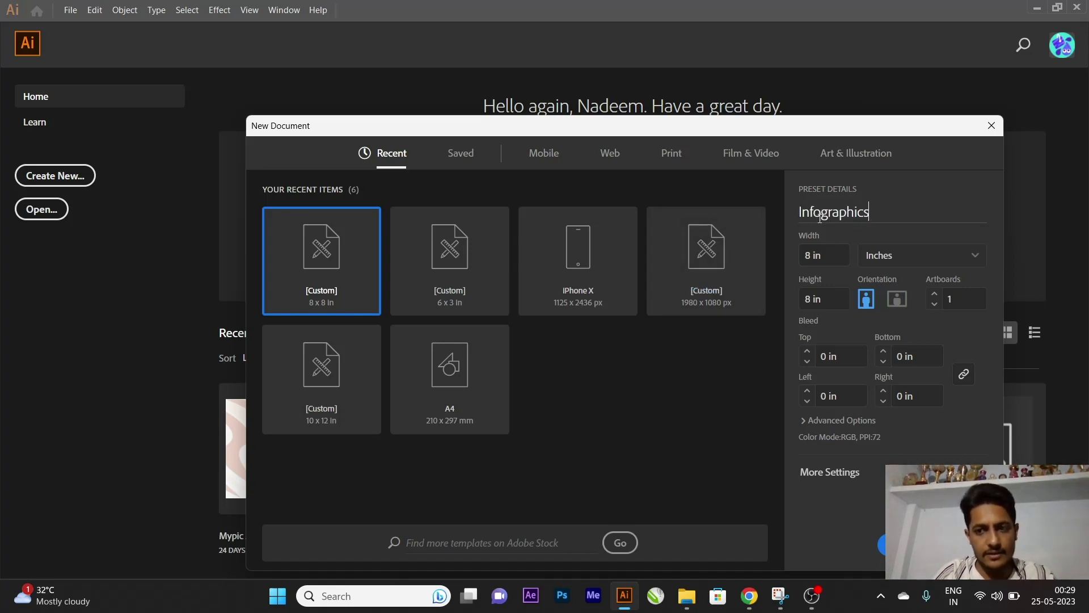
text( Logos)
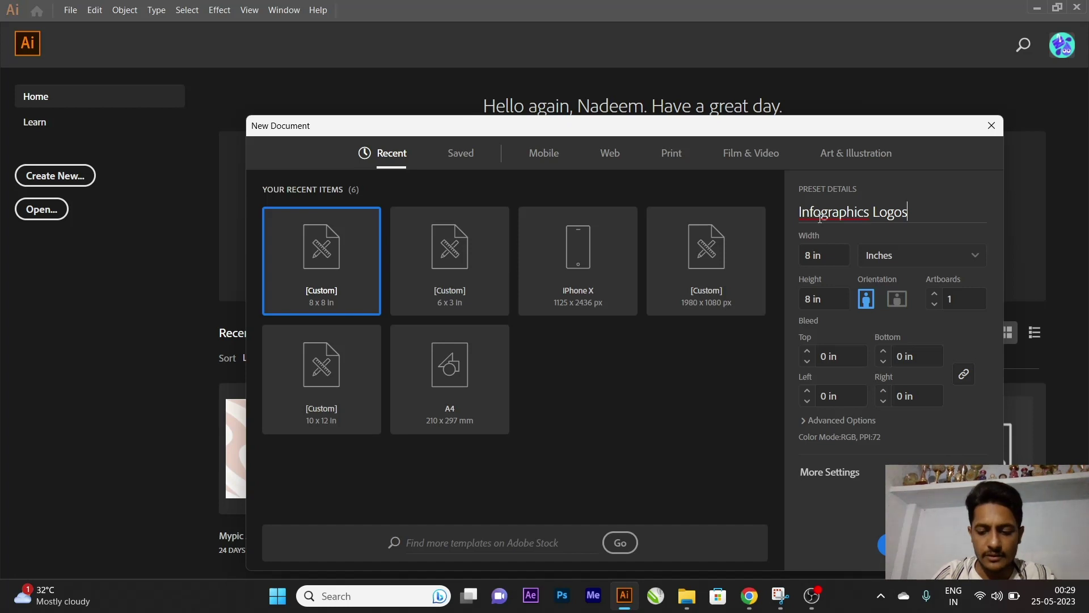
key(BackSpace)
key(BackSpace)
key(BackSpace)
key(BackSpace)
key(BackSpace)
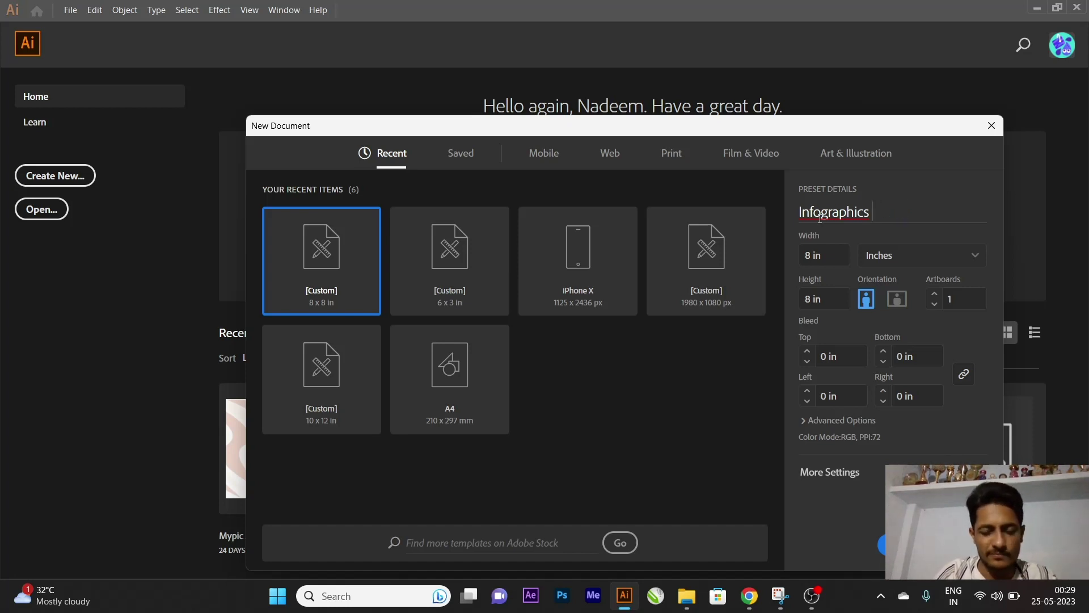
text(mom)
key(BackSpace)
key(BackSpace)
key(BackSpace)
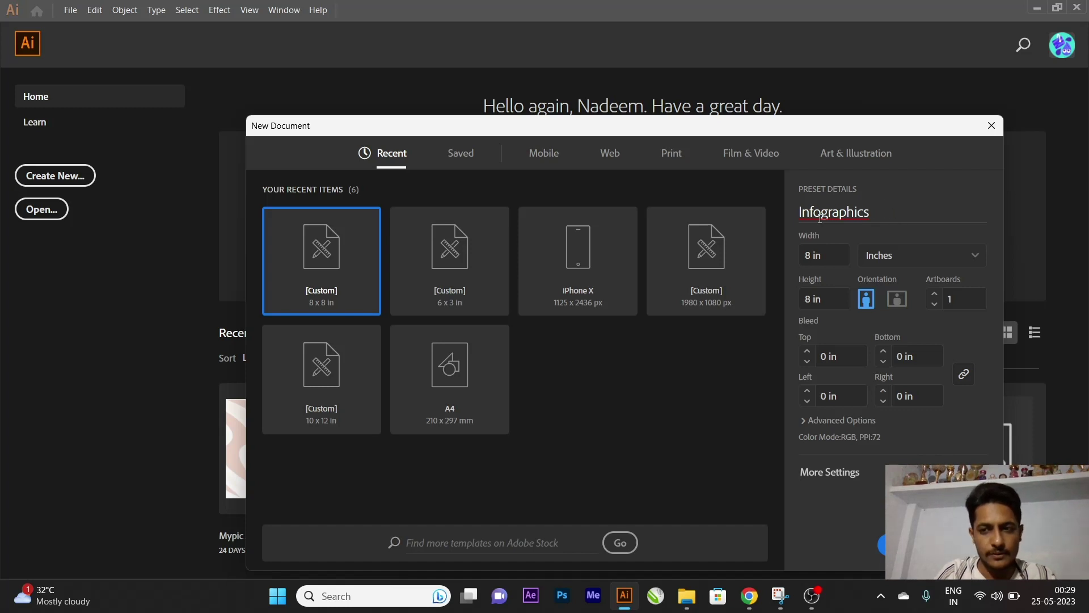
text(<p)
key(BackSpace)
key(BackSpace)
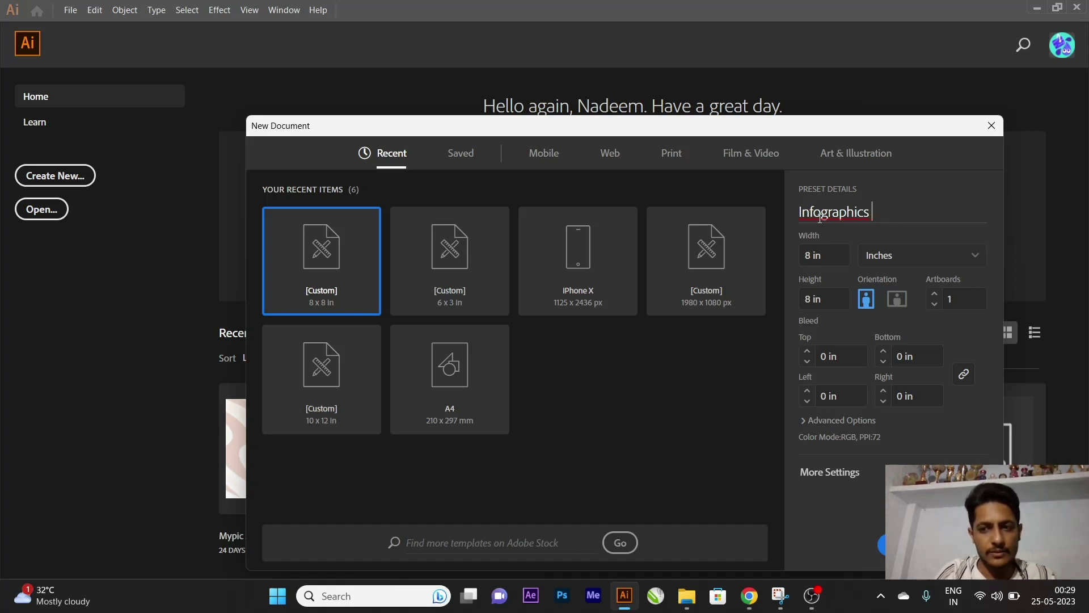
text(Mono)
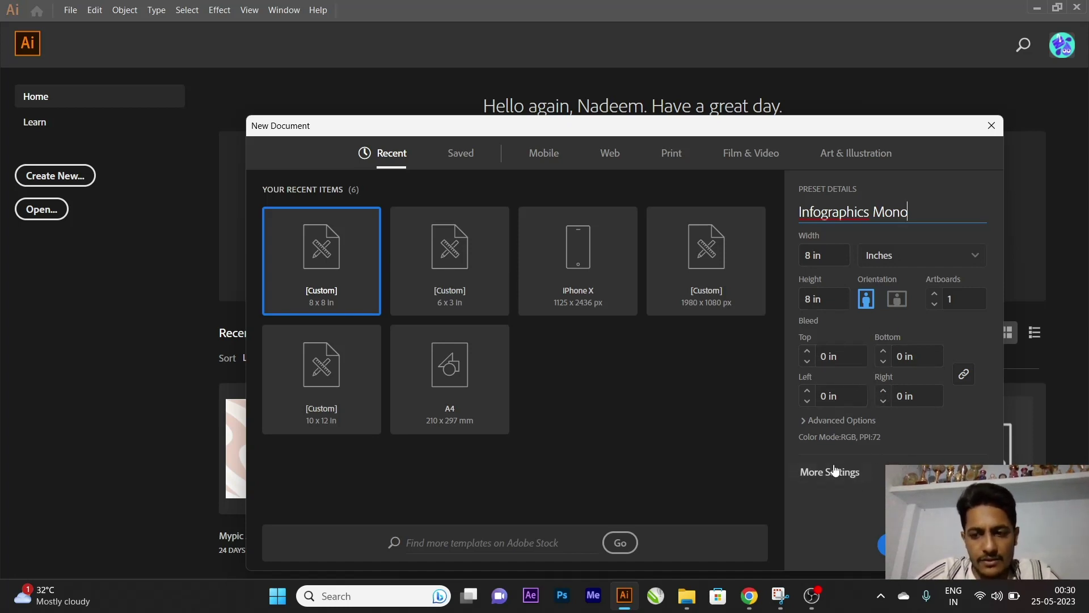
Check More Settings without changes, then create the 8 × 8 inch document
click(836, 473)
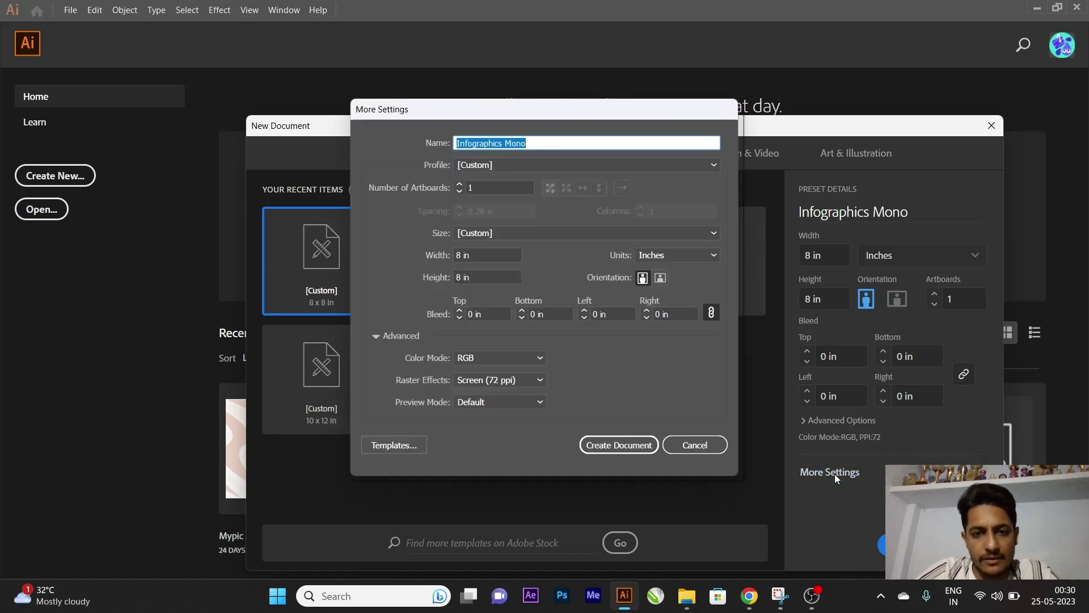
click(695, 445)
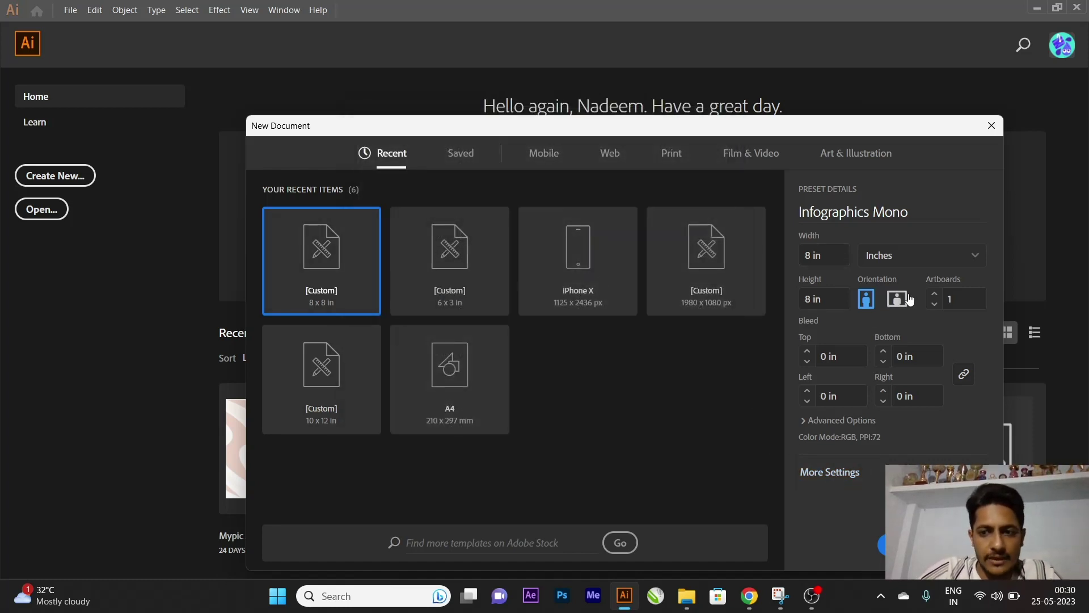
key(Escape)
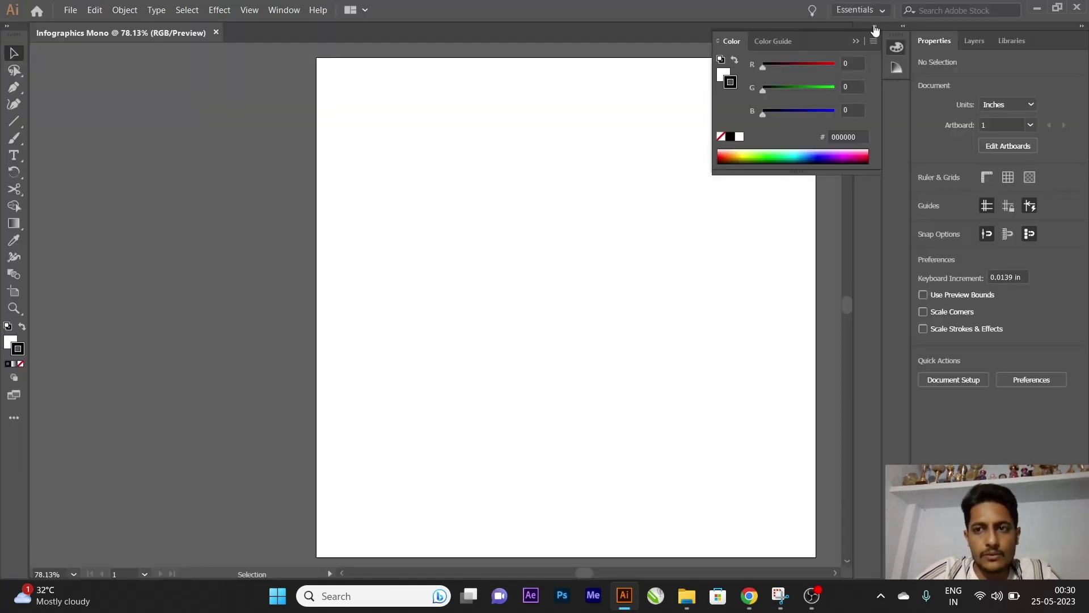
Collapse the floating Color panel and fit the whole artboard in the window
click(857, 42)
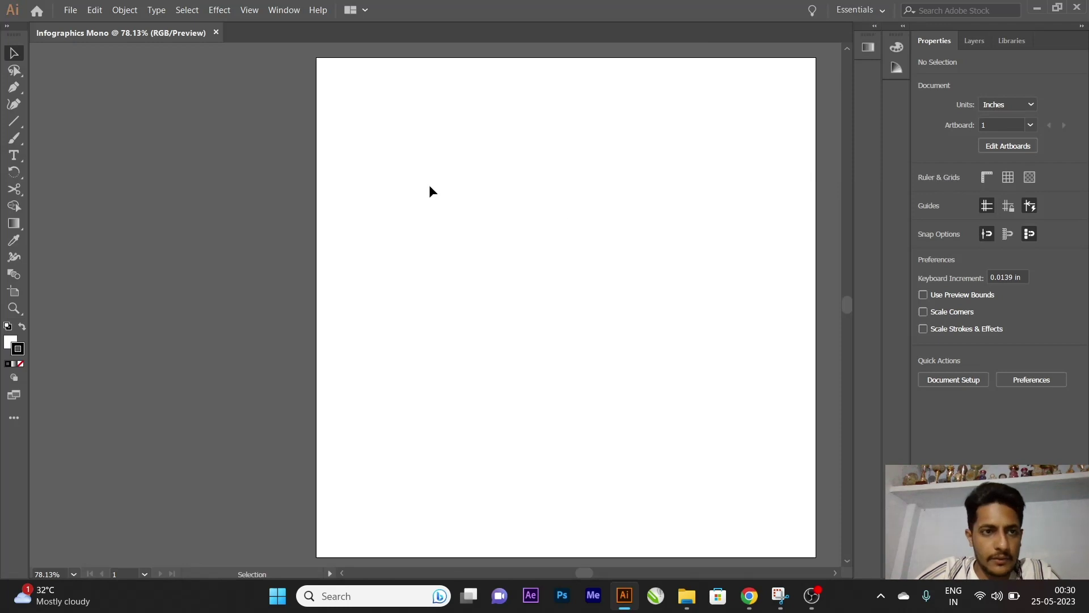
key(ctrl+0)
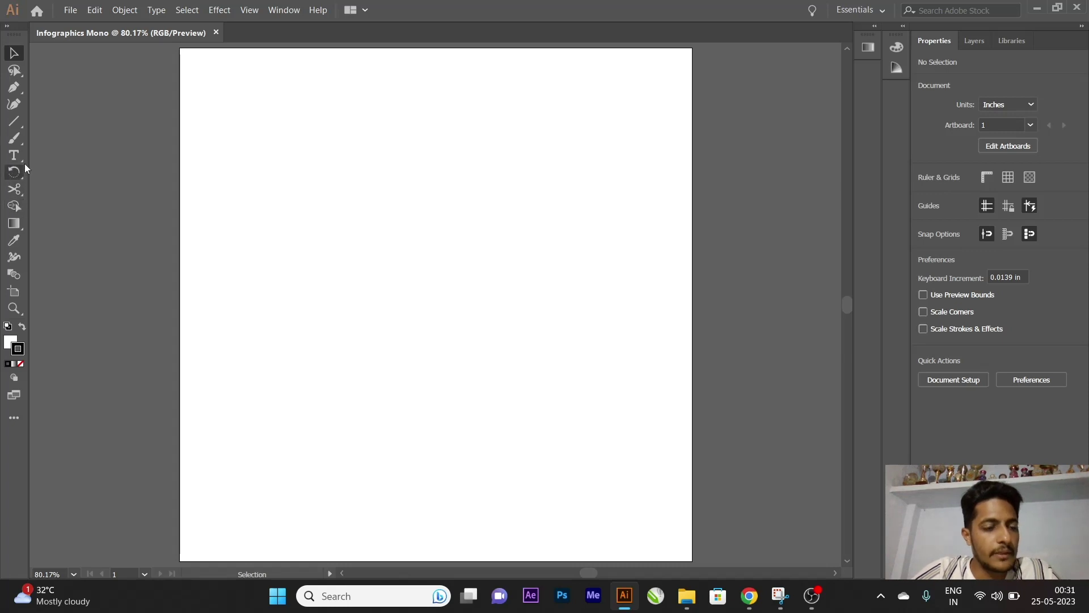
Draw a vertical line about 2.26 inches tall with the Line Segment tool
click(14, 121)
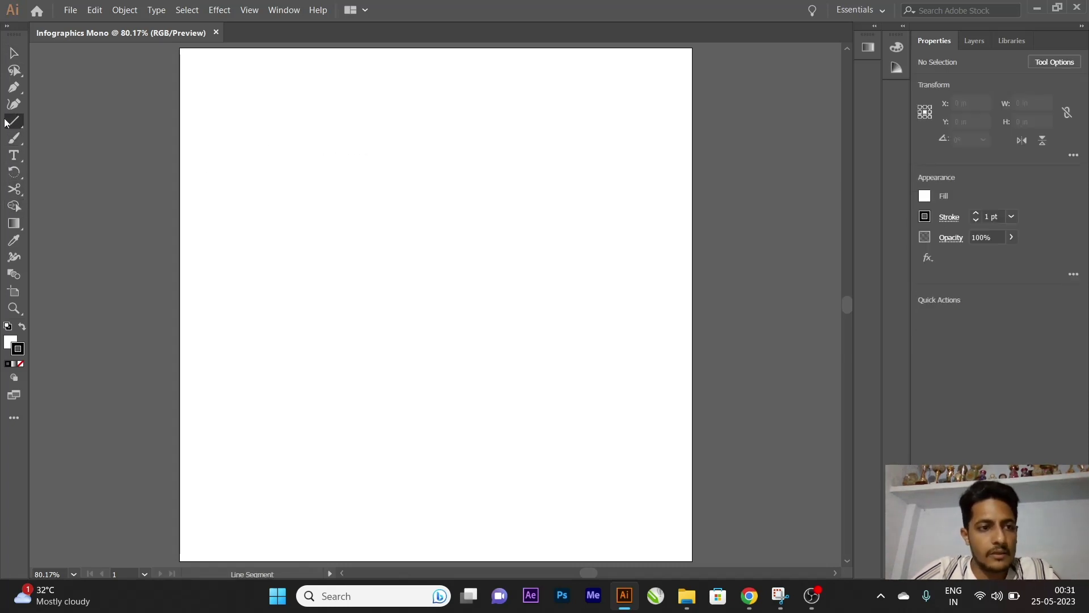
right_click(14, 123)
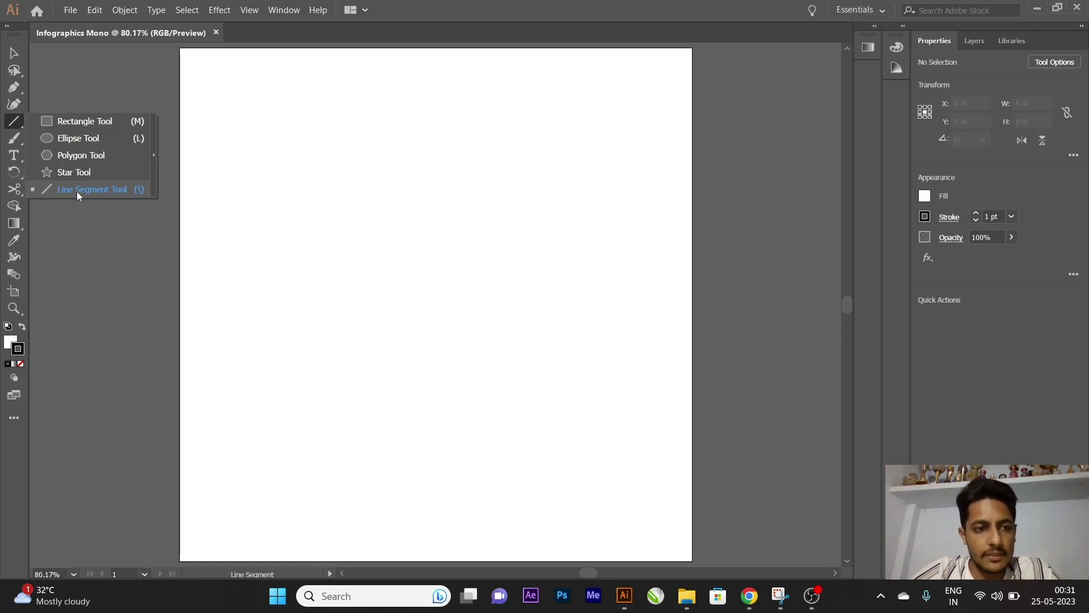
click(78, 194)
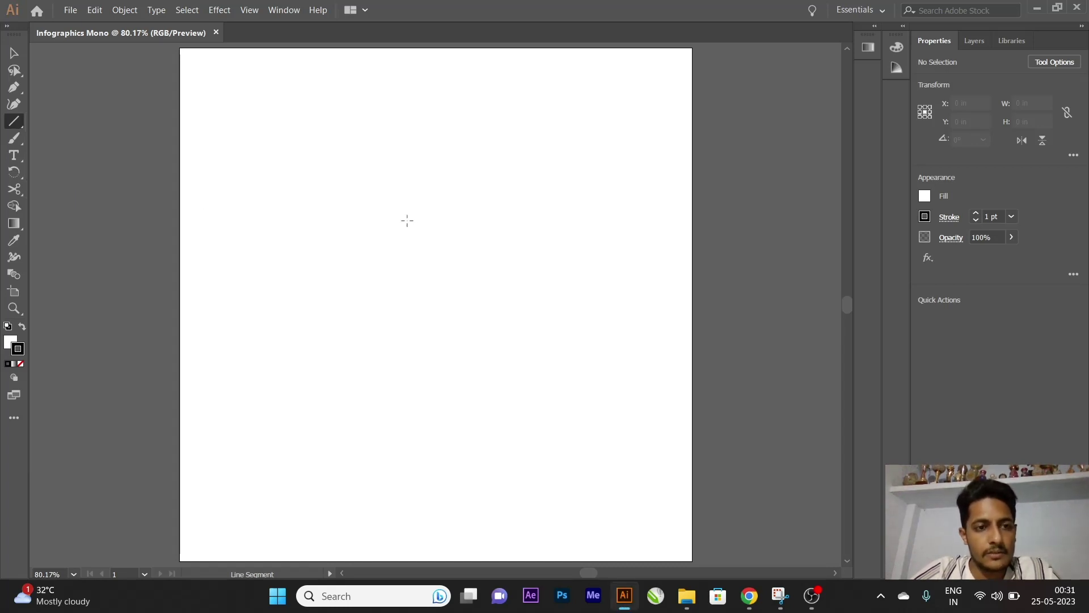
drag(383, 171, 381, 316)
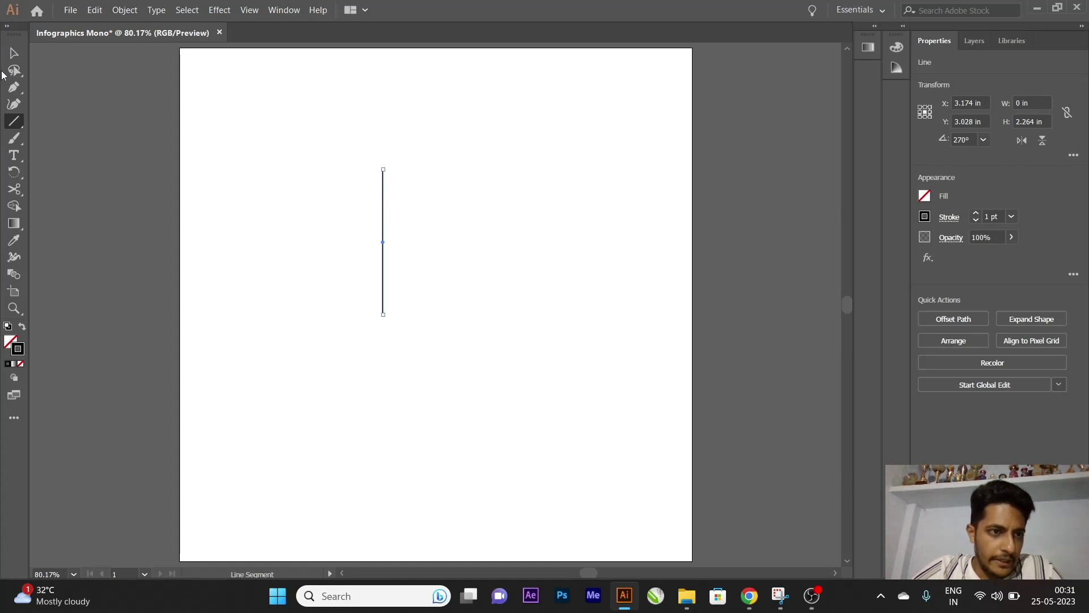
Make rotated copies of the line at 360/5 degrees to form a five-line starburst
double_click(16, 174)
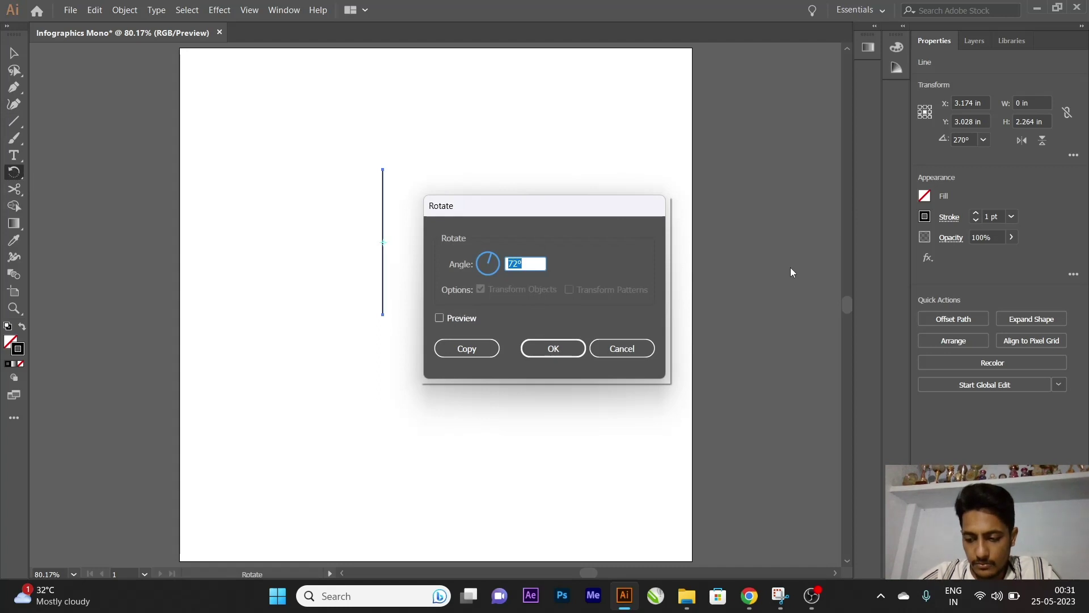
text(360)
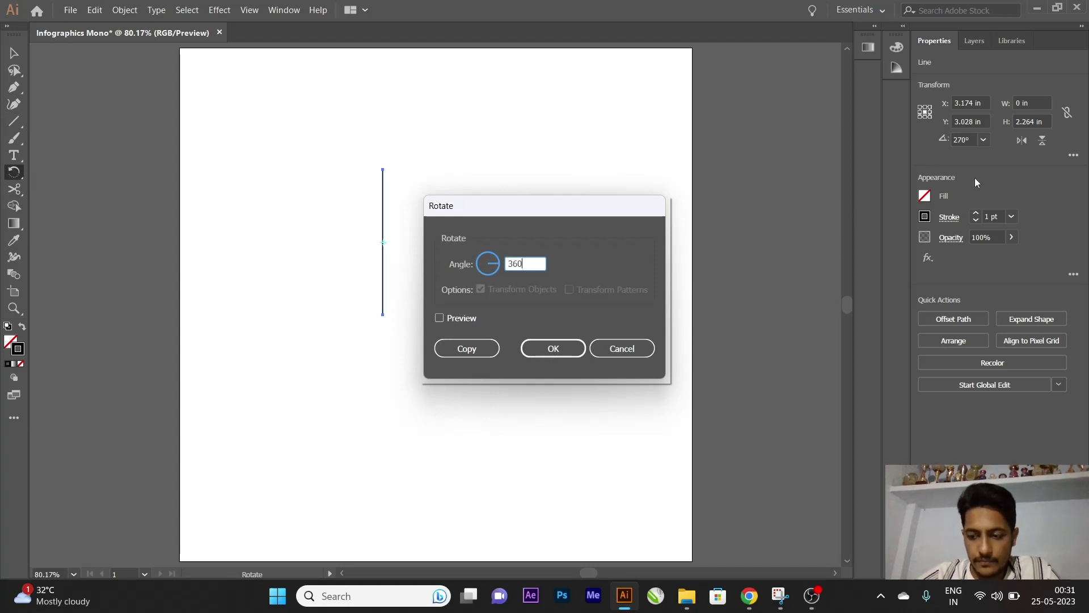
text(/5)
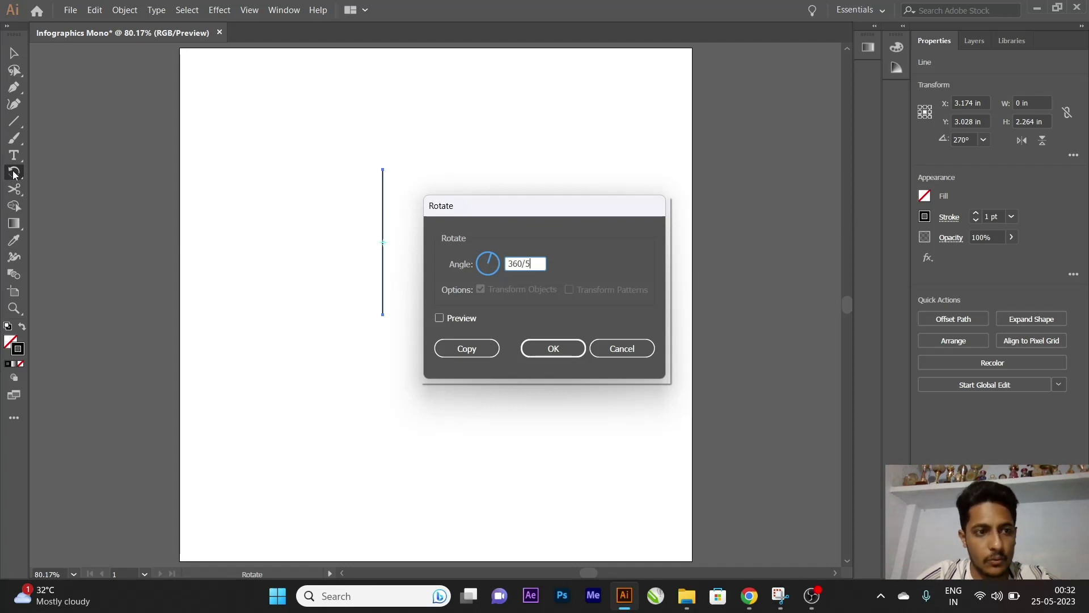
click(466, 348)
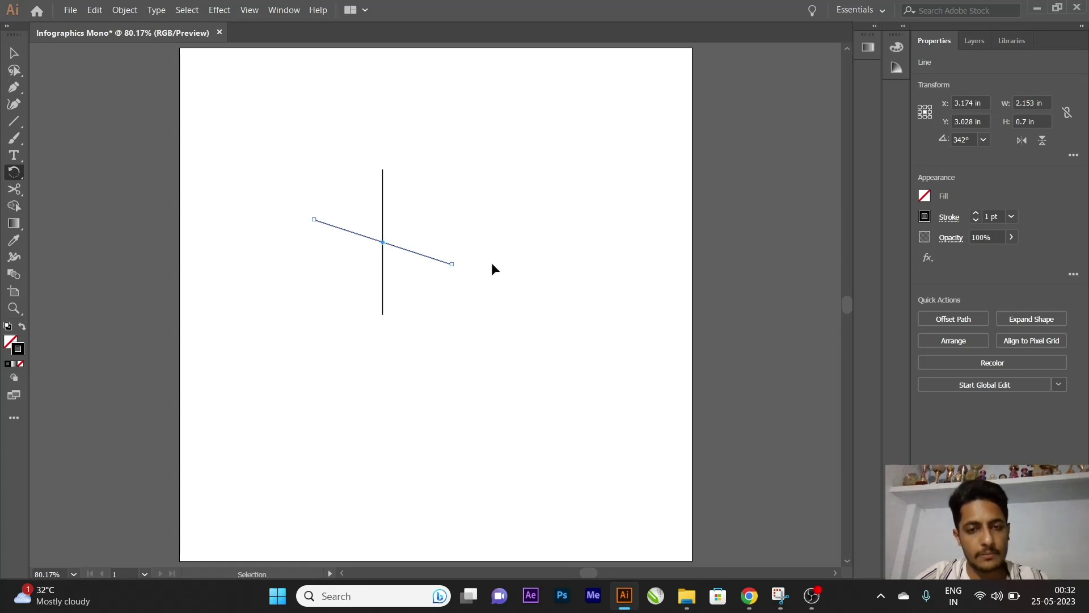
key(ctrl+d)
key(ctrl+d)
key(ctrl+d)
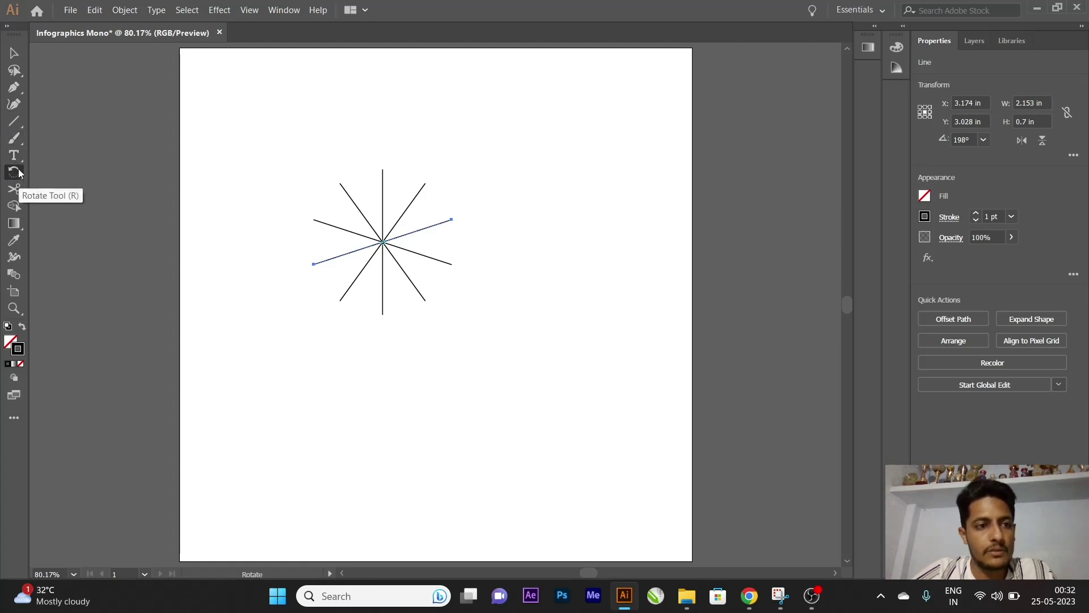
click(15, 124)
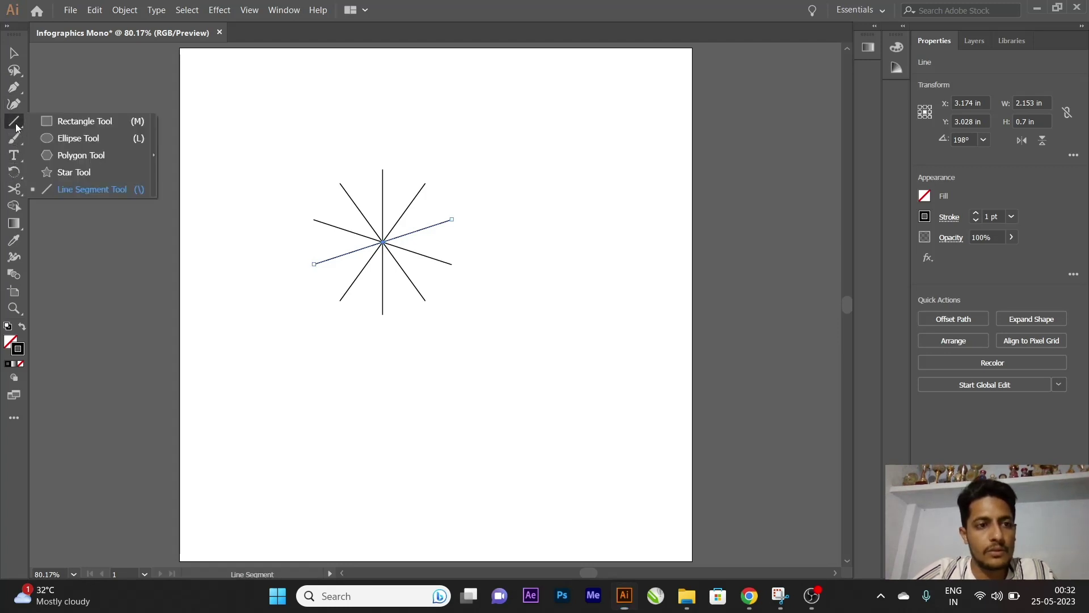
Draw a circle about 1.5 inches wide below right of the starburst, redrawing it smaller
click(77, 137)
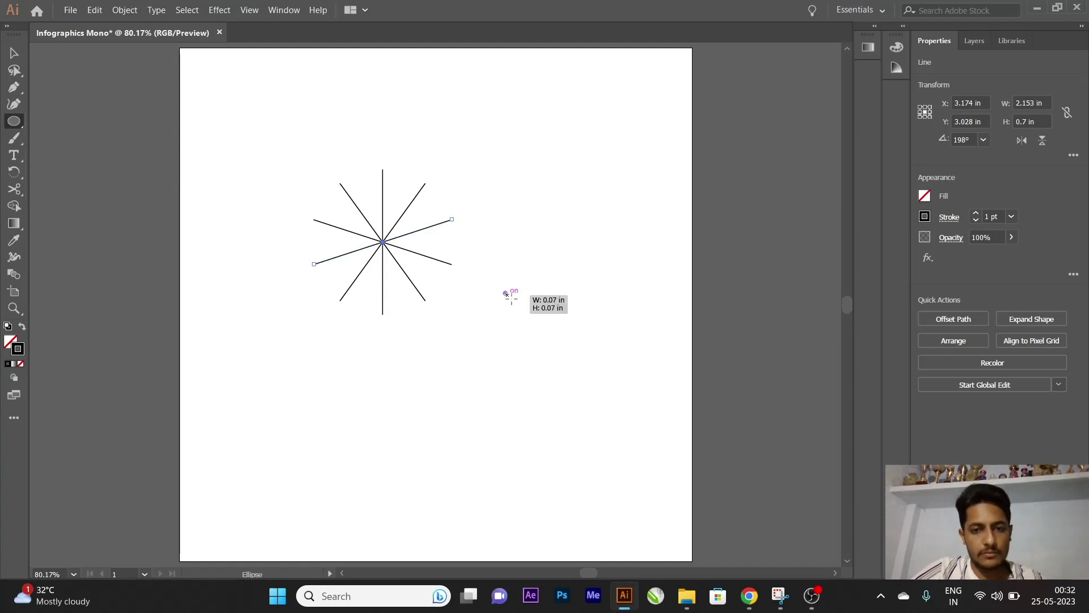
drag(512, 299, 590, 409)
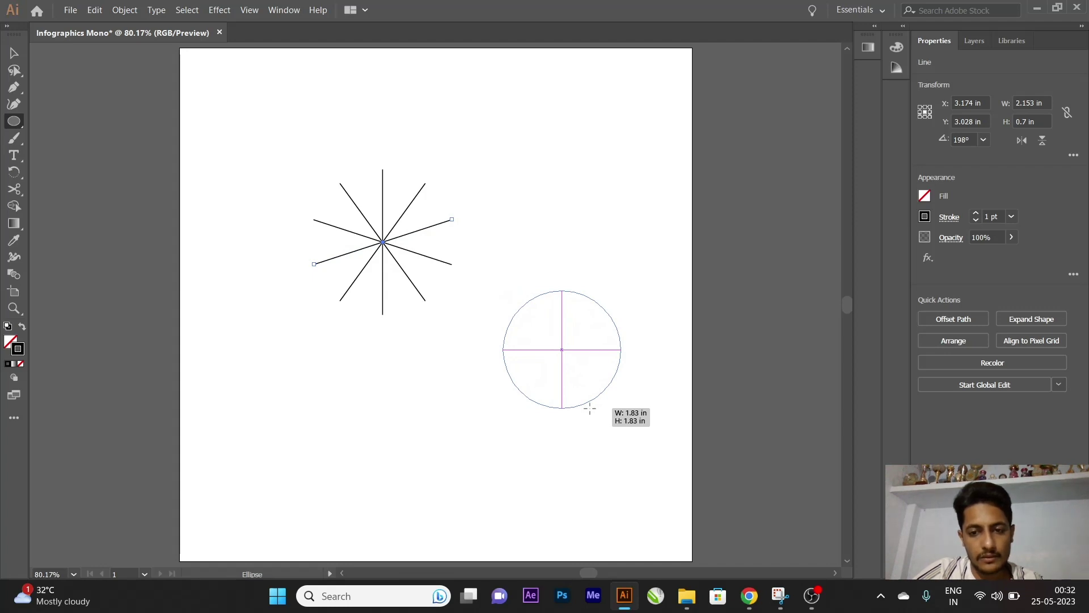
drag(590, 409, 590, 409)
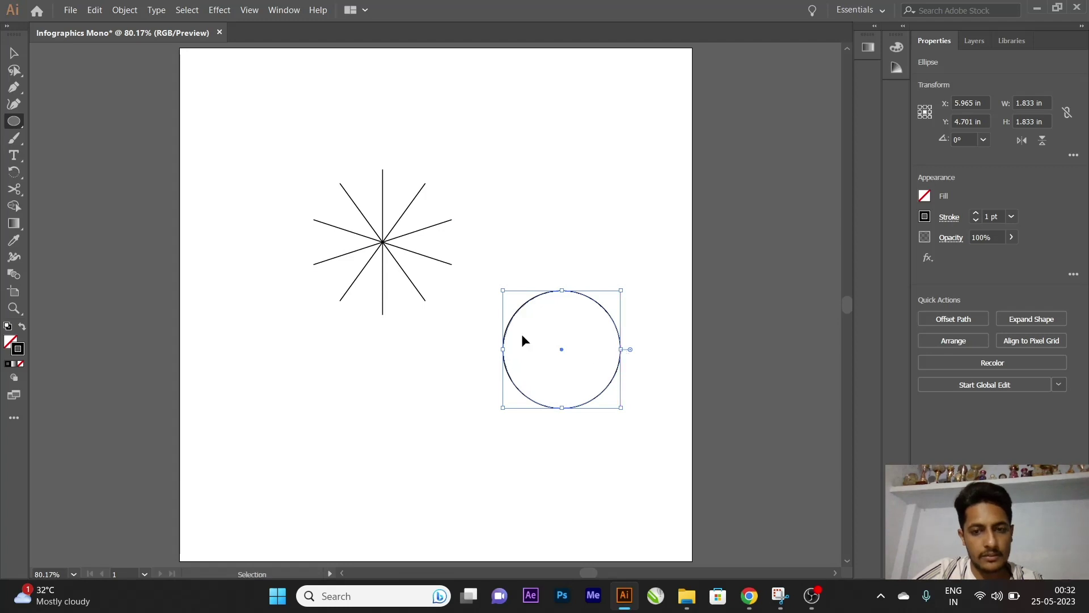
key(ctrl+z)
mouse_move(501, 295)
mouse_down()
mouse_move(582, 401)
mouse_move(583, 382)
mouse_move(629, 382)
mouse_move(594, 406)
mouse_move(593, 420)
mouse_move(628, 438)
mouse_move(620, 413)
mouse_move(457, 341)
mouse_move(583, 394)
mouse_move(511, 400)
mouse_move(588, 401)
mouse_move(535, 296)
mouse_move(577, 366)
mouse_move(608, 358)
mouse_move(601, 382)
mouse_move(549, 382)
mouse_move(636, 369)
mouse_move(597, 367)
mouse_up()
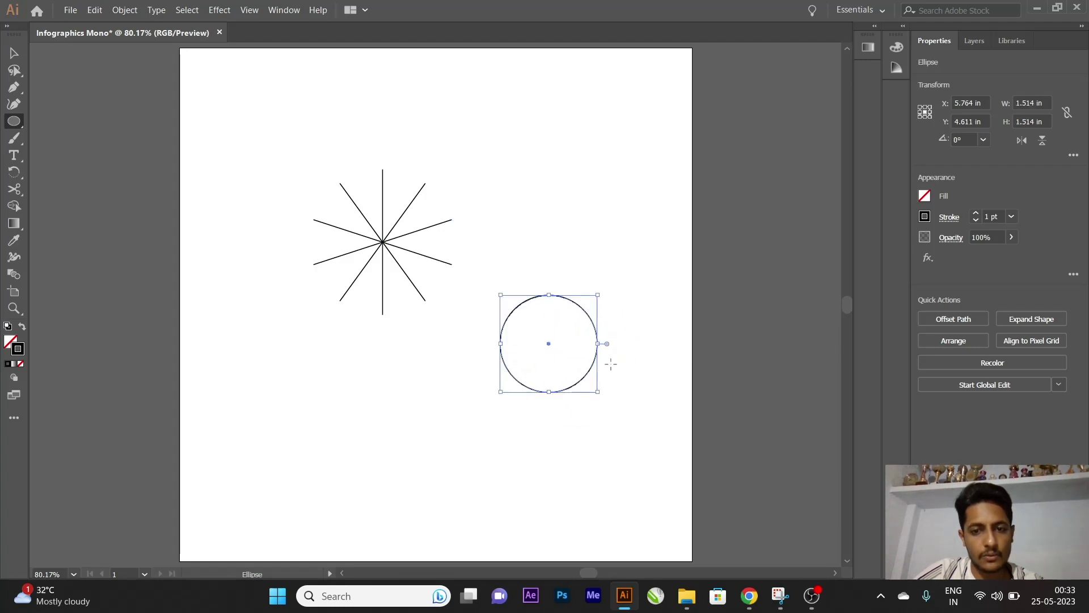
click(13, 54)
Align the starburst and circle on their horizontal and vertical centres
drag(219, 168, 720, 487)
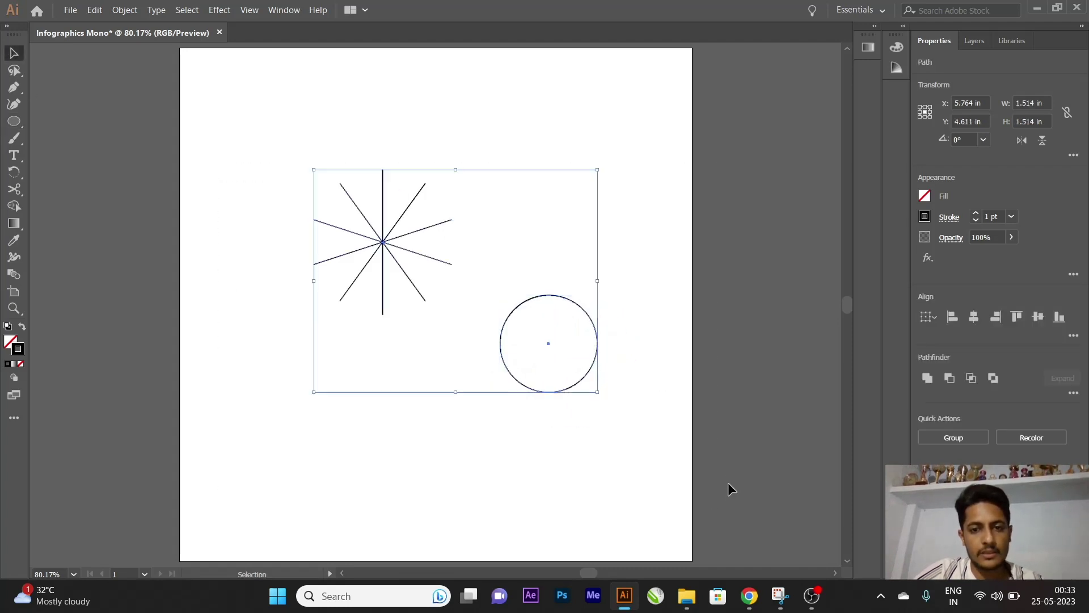
click(974, 318)
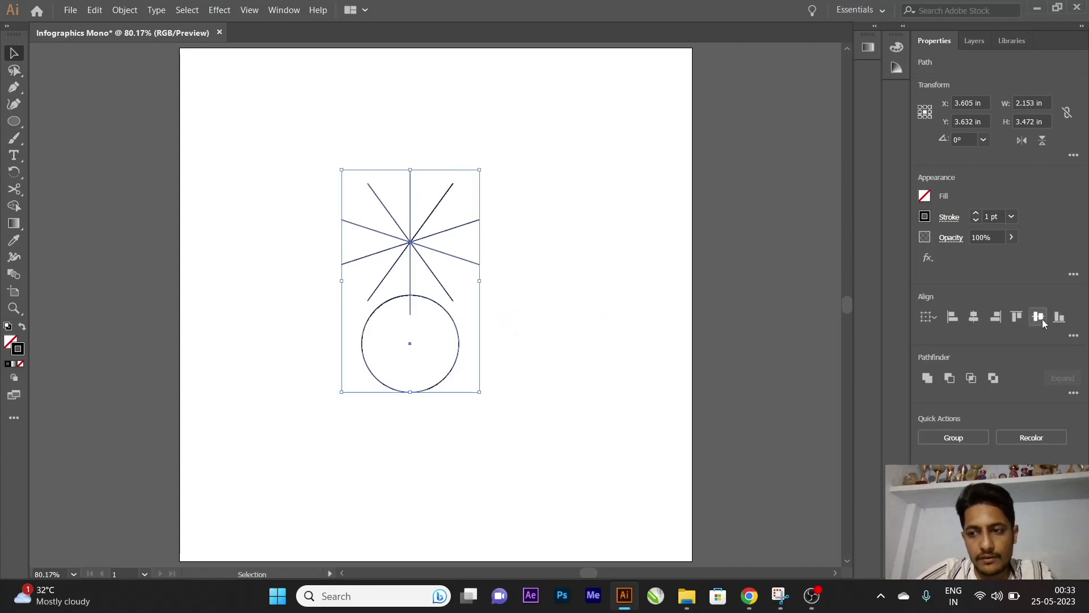
click(1039, 316)
click(560, 261)
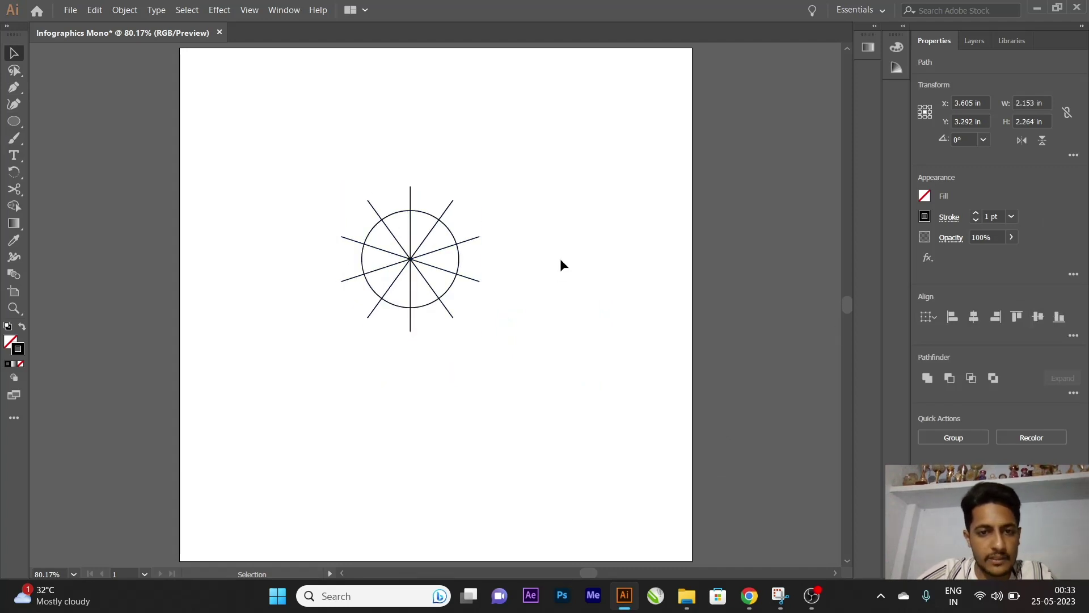
Try shortening the vertical line, undo it, and reselect the starburst and circle
click(409, 194)
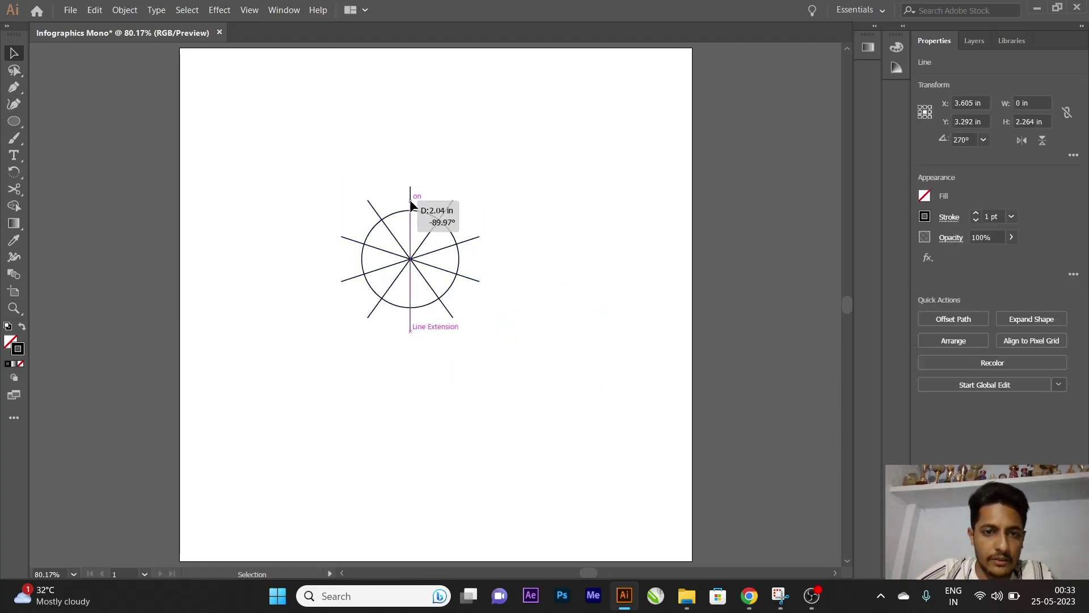
drag(410, 187, 411, 201)
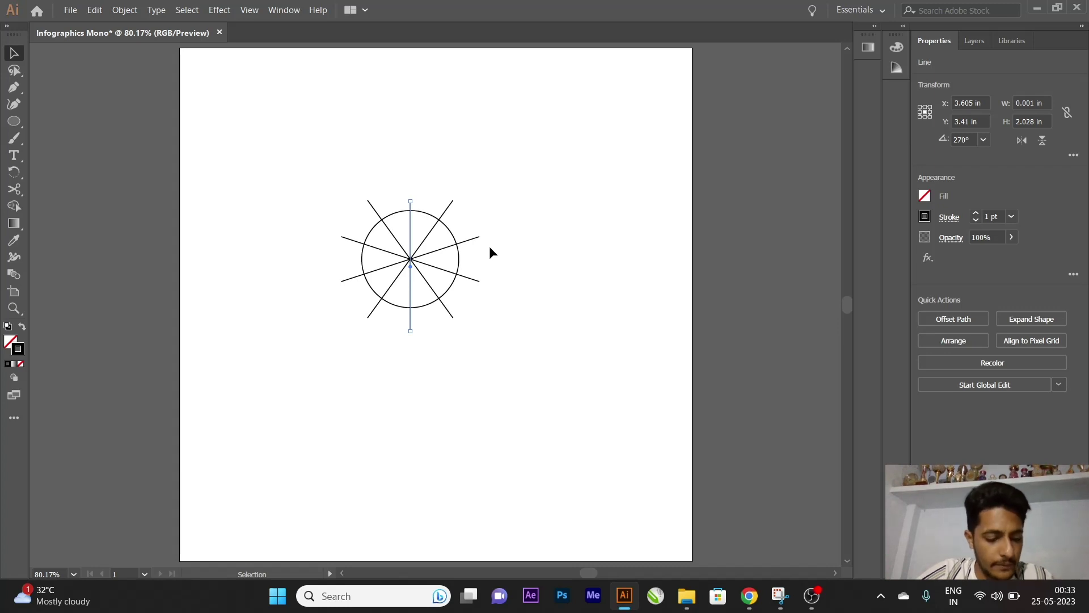
key(ctrl+z)
click(564, 168)
drag(563, 168, 126, 499)
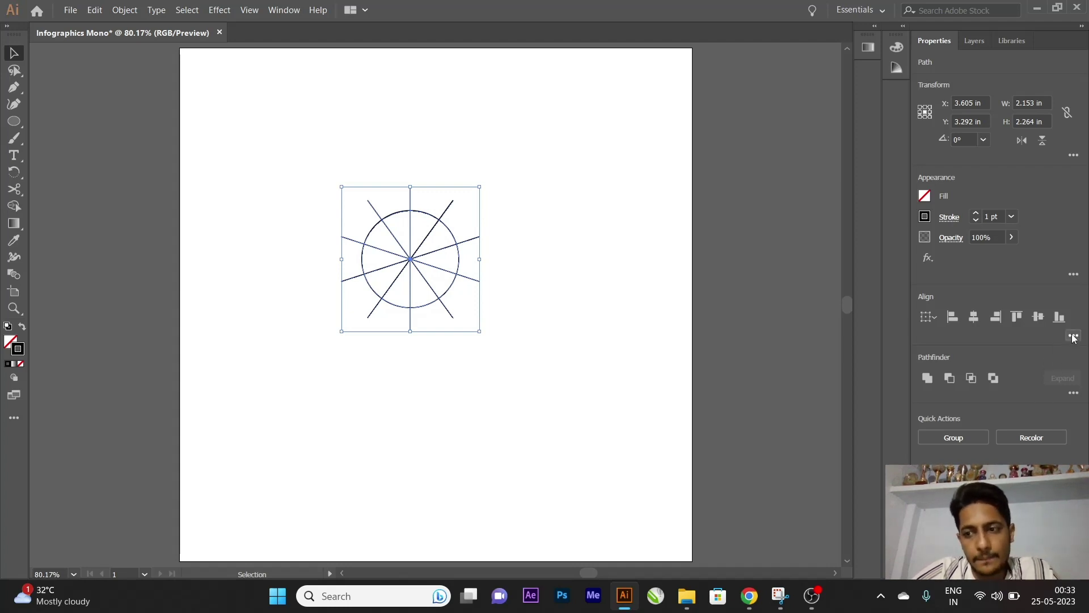
Divide the circle with the starburst lines into ten wedges and inspect the result
click(1073, 392)
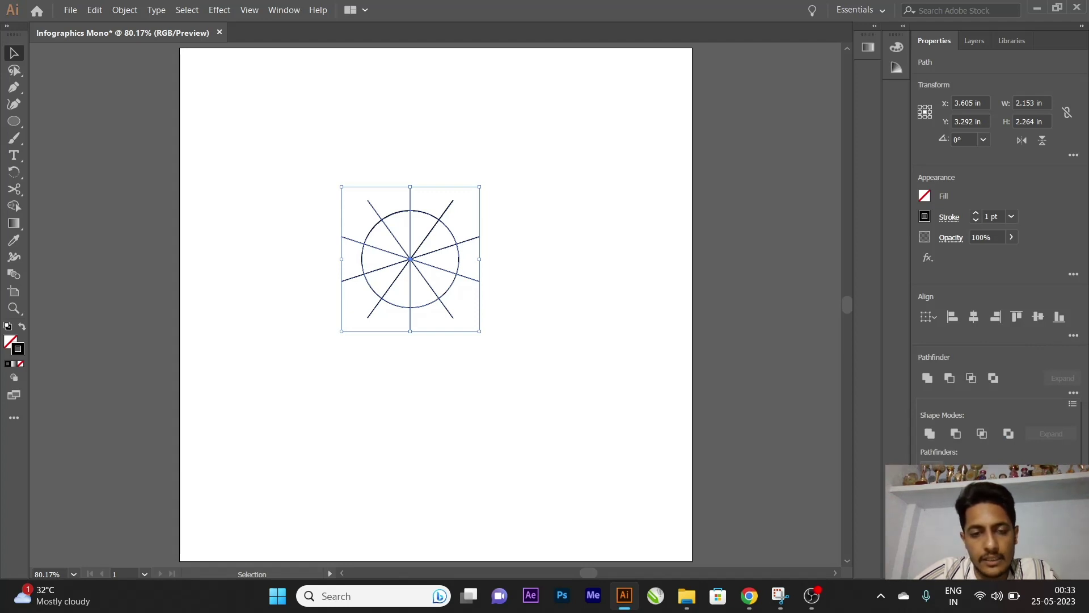
click(931, 471)
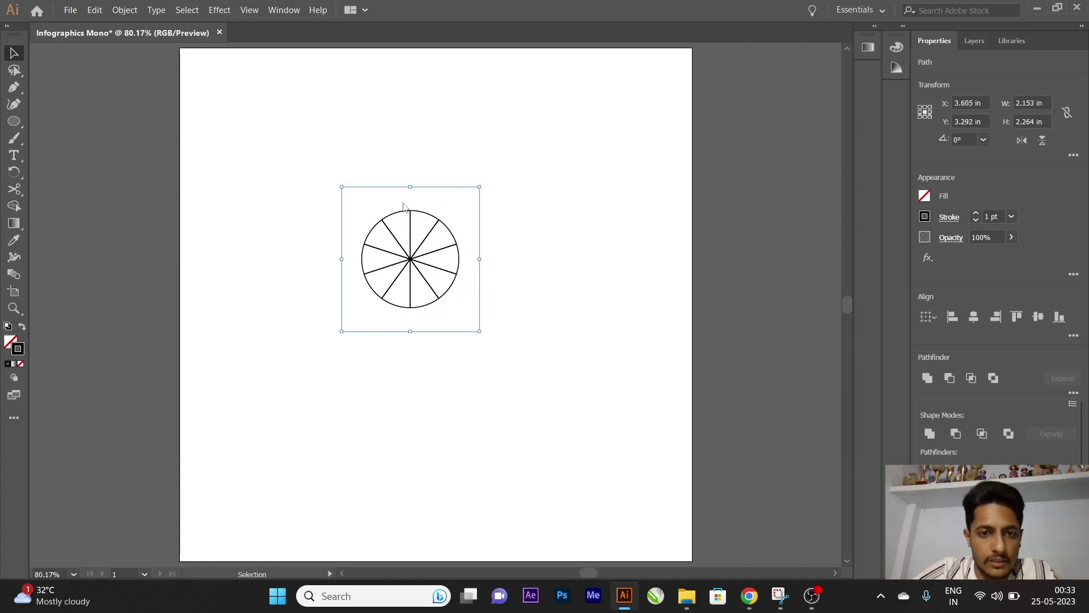
click(529, 241)
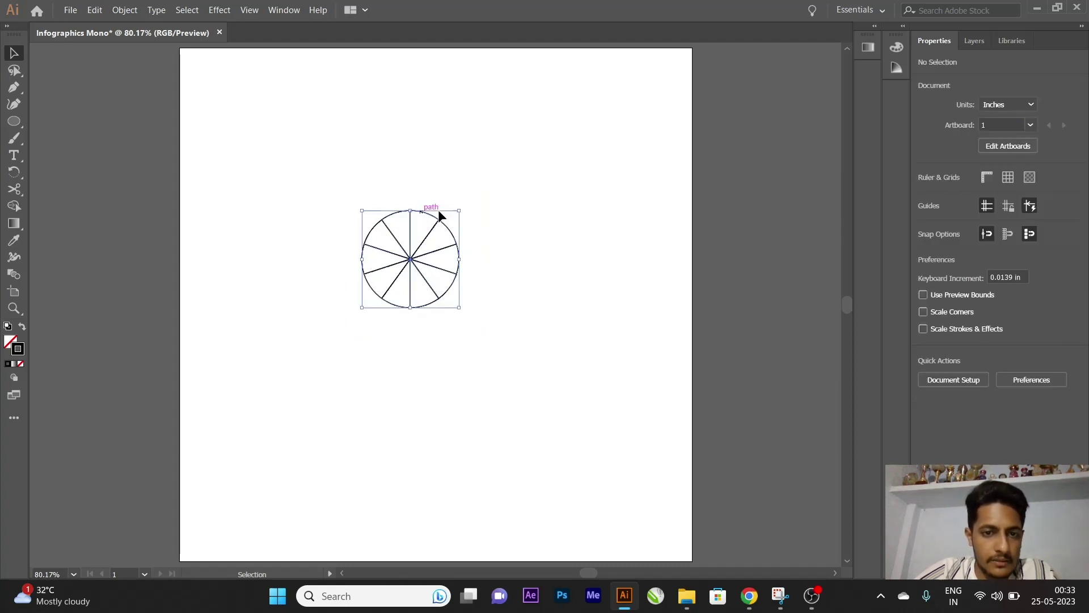
click(427, 213)
click(516, 203)
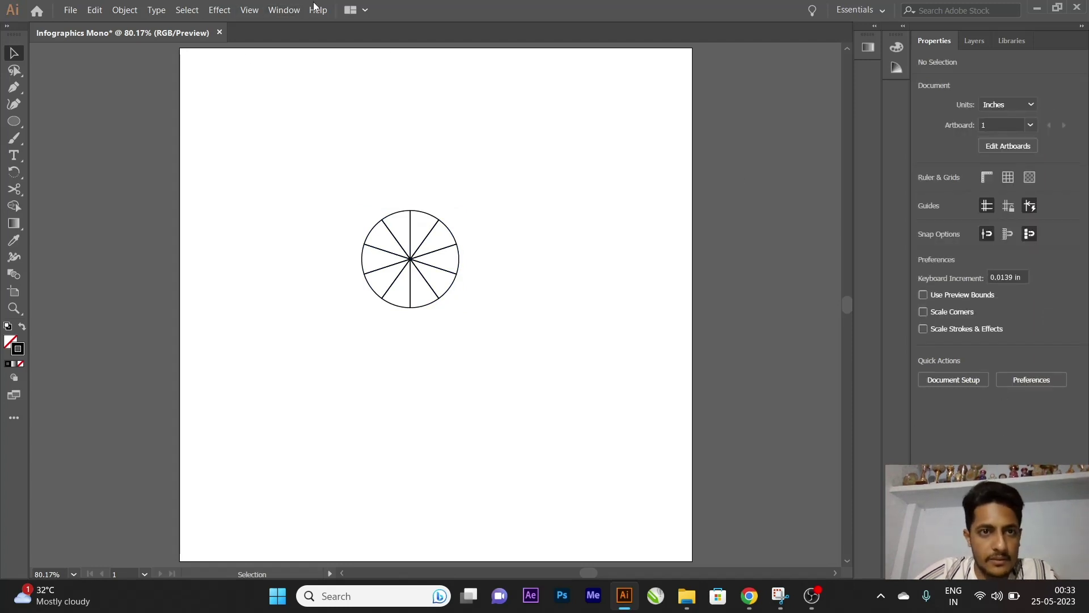
click(289, 11)
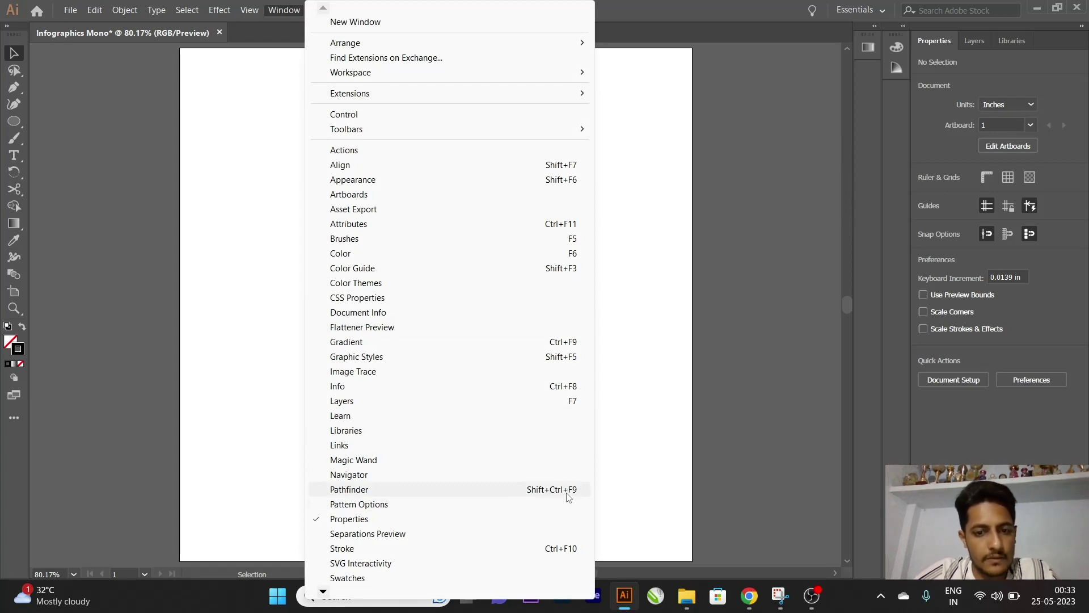
click(694, 455)
click(418, 240)
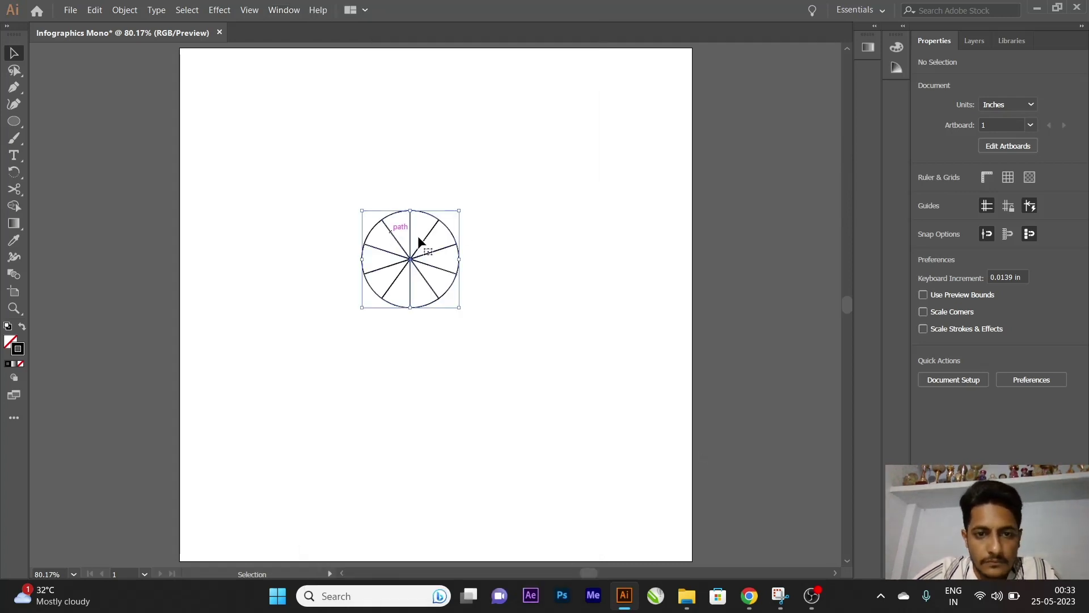
right_click(438, 220)
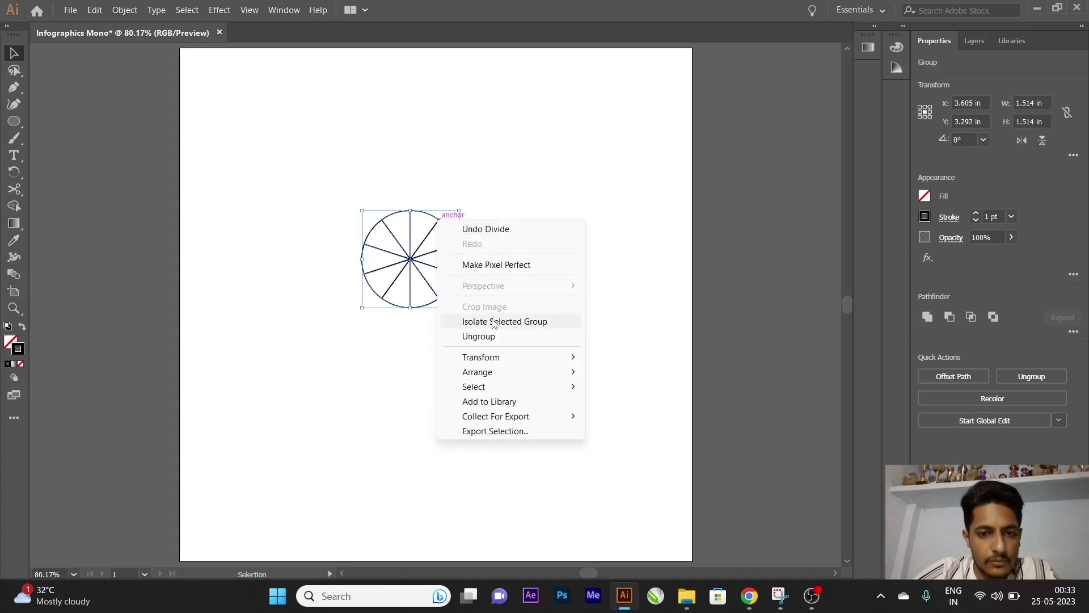
click(631, 301)
click(467, 226)
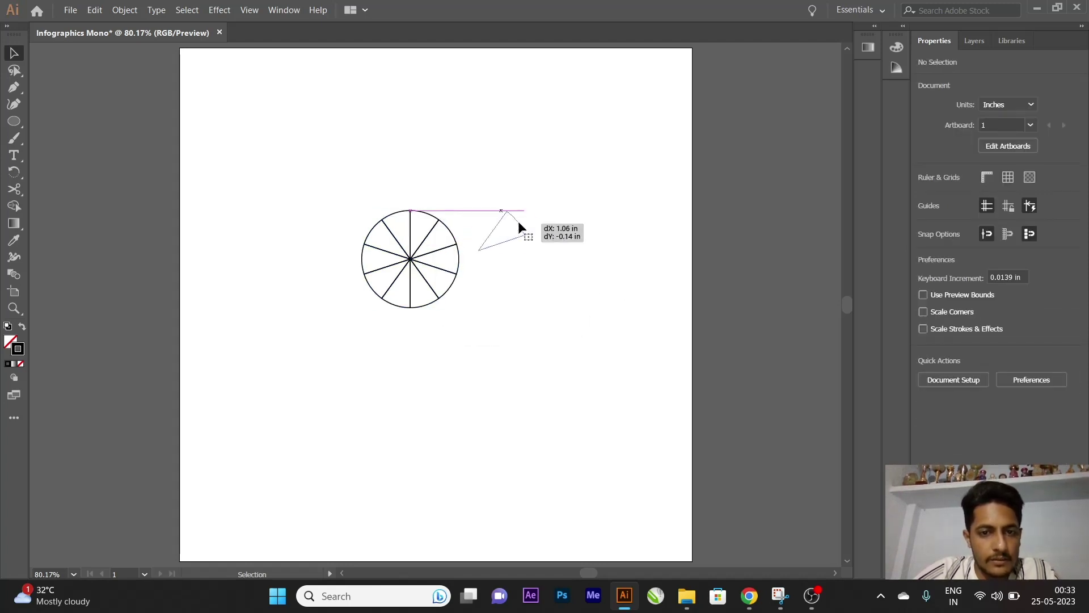
mouse_move(452, 238)
mouse_down()
mouse_move(520, 230)
mouse_move(440, 233)
mouse_up()
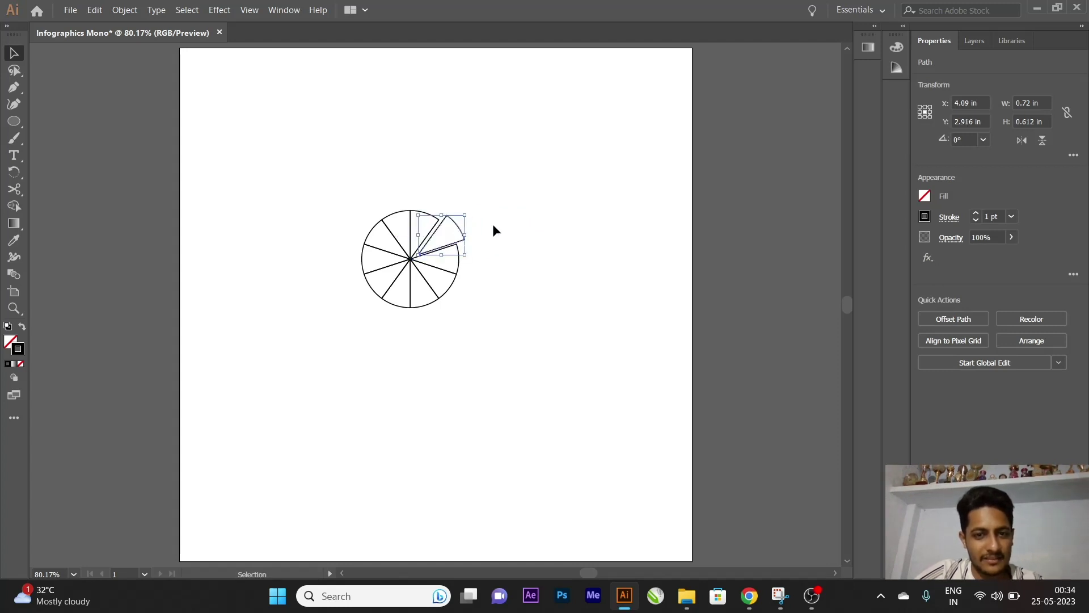
click(491, 227)
scroll(465, 250, up, 3)
scroll(467, 228, up, 1)
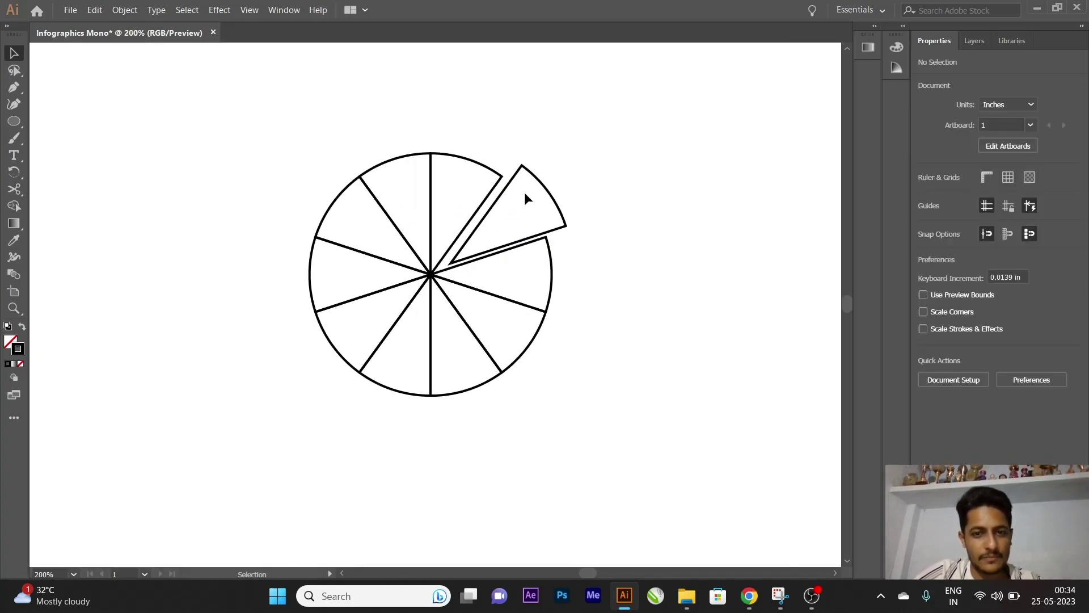
drag(525, 193, 508, 183)
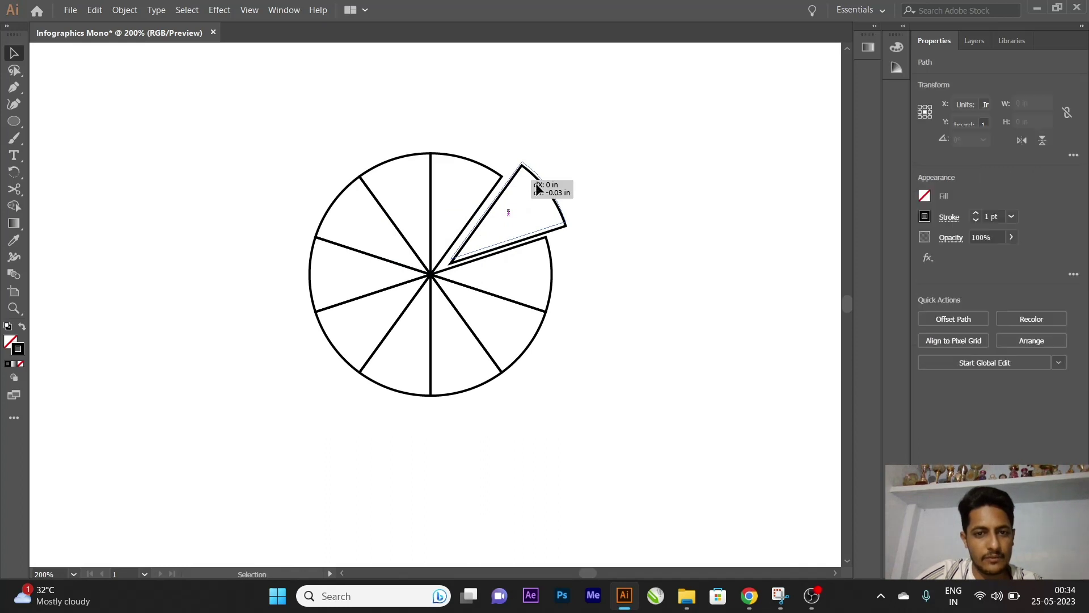
click(639, 199)
click(546, 232)
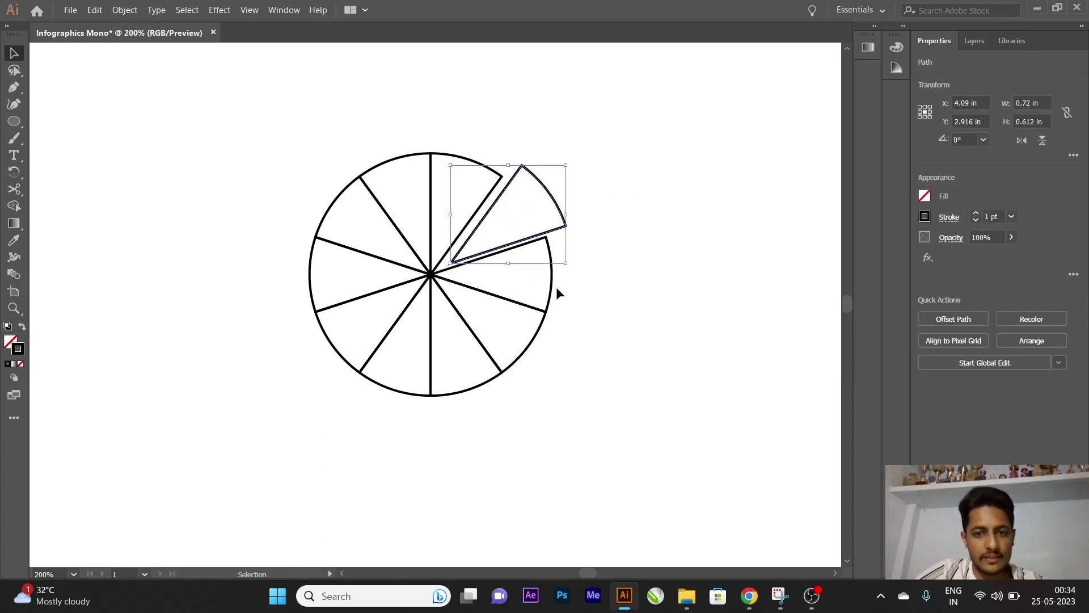
key(ctrl+z)
drag(555, 295, 663, 313)
key(ctrl+z)
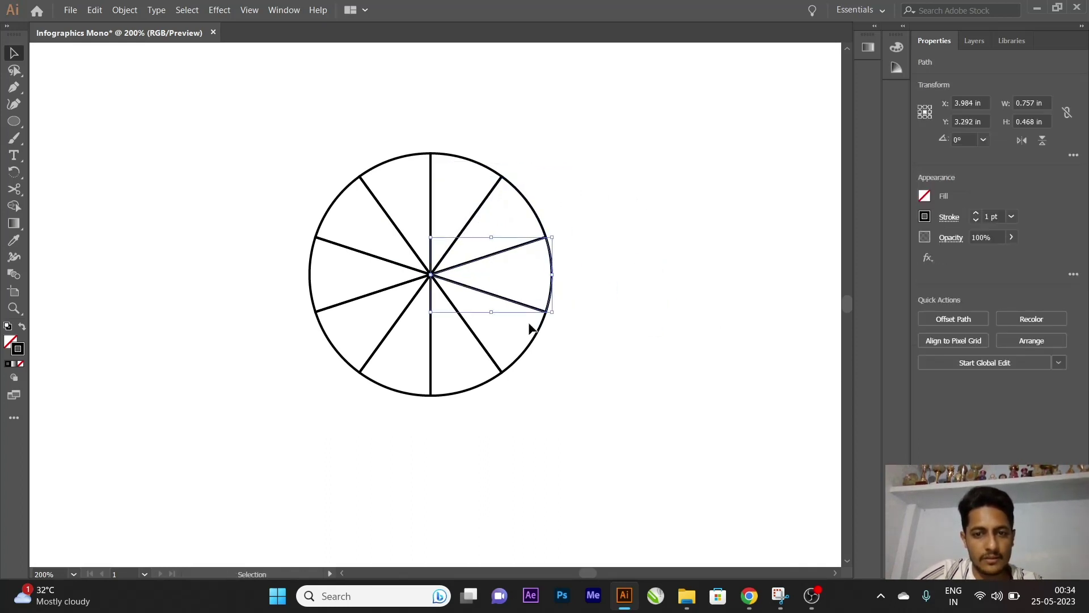
mouse_move(564, 365)
mouse_down()
mouse_move(530, 356)
mouse_move(596, 377)
mouse_up()
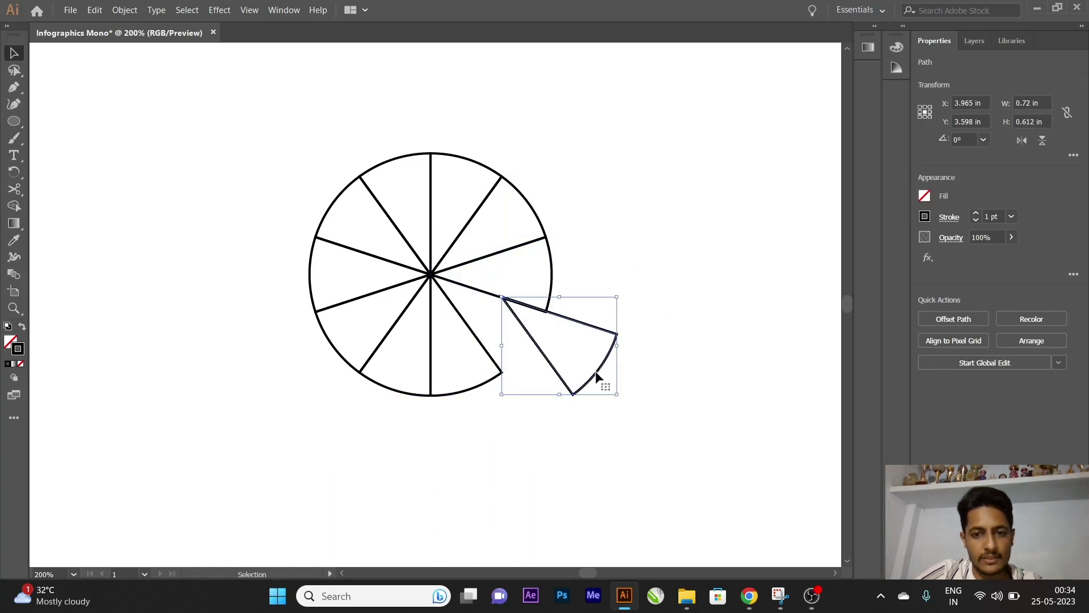
key(ctrl+z)
key(a)
drag(462, 394, 488, 435)
key(ctrl+z)
key(v)
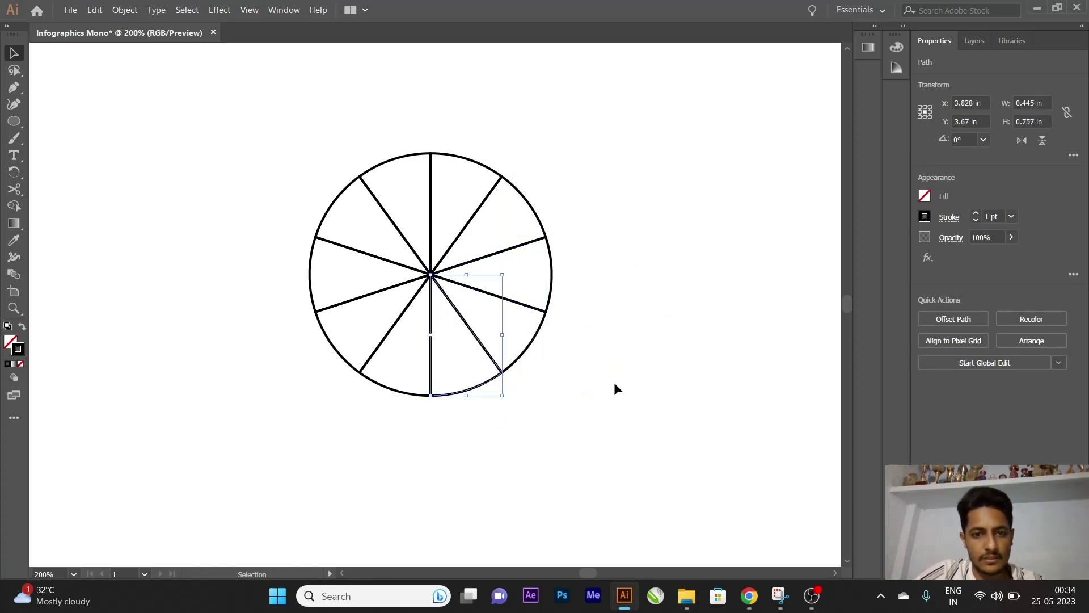
click(614, 383)
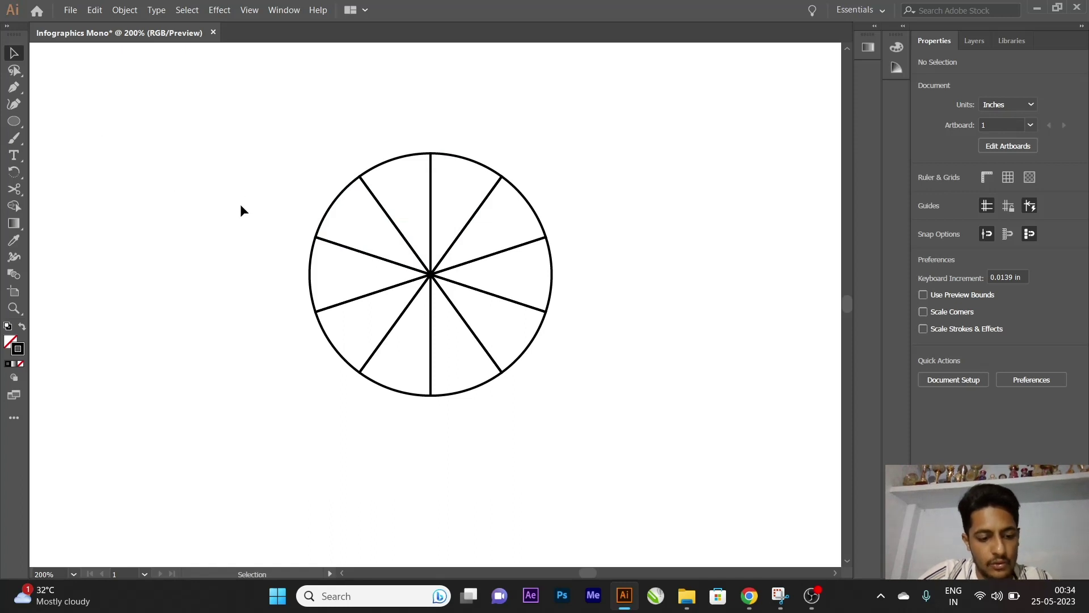
Lasso the circle's centre anchor point and delete all the radial spoke lines
key(q)
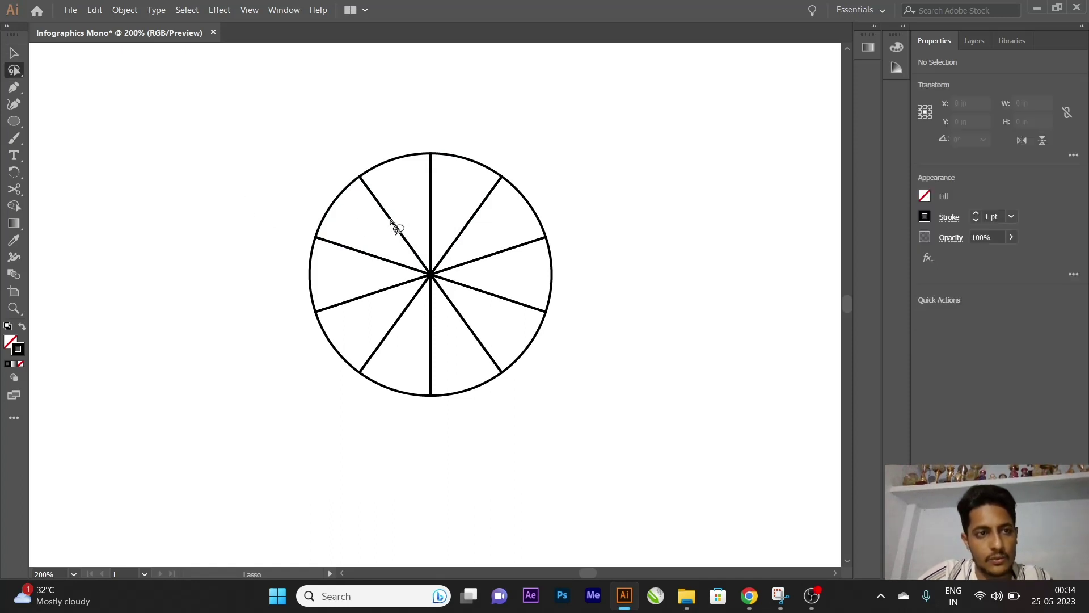
click(21, 73)
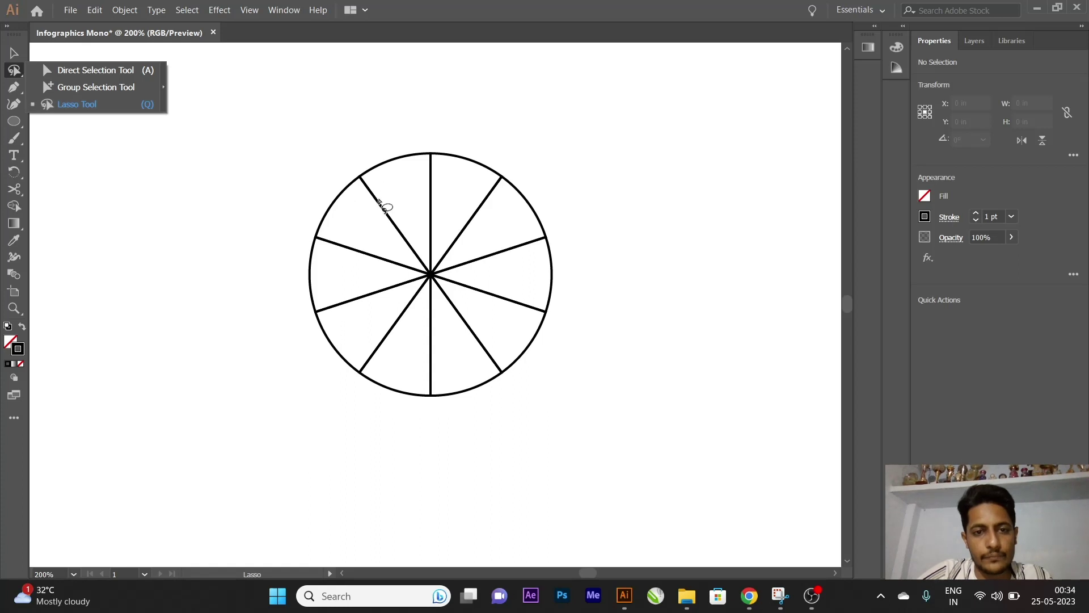
click(400, 216)
drag(463, 291, 467, 299)
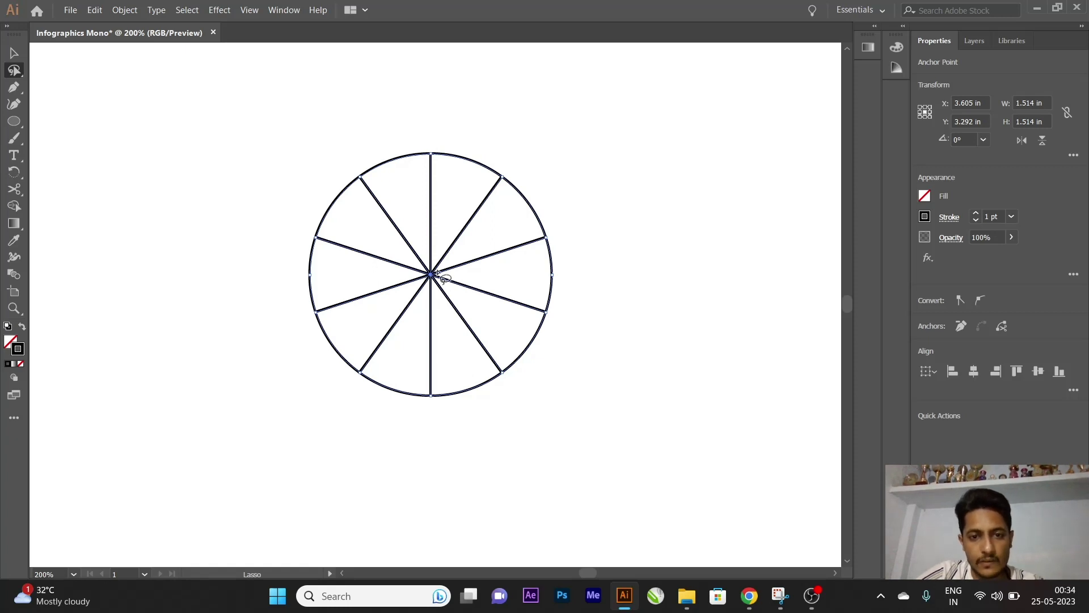
key(Delete)
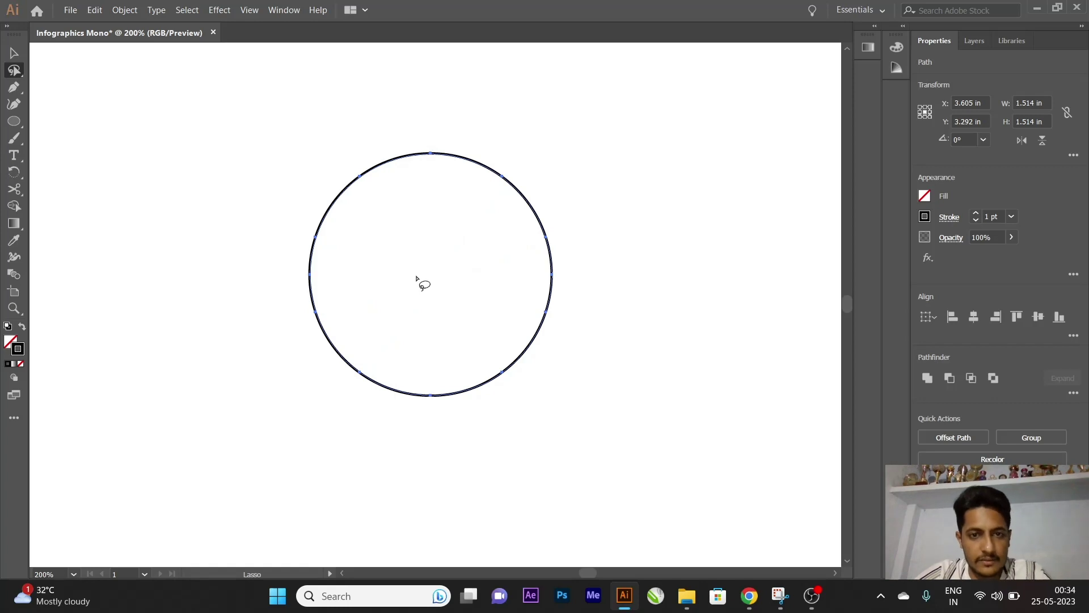
Select the ring outline and set its stroke weight to 6 pt
click(14, 53)
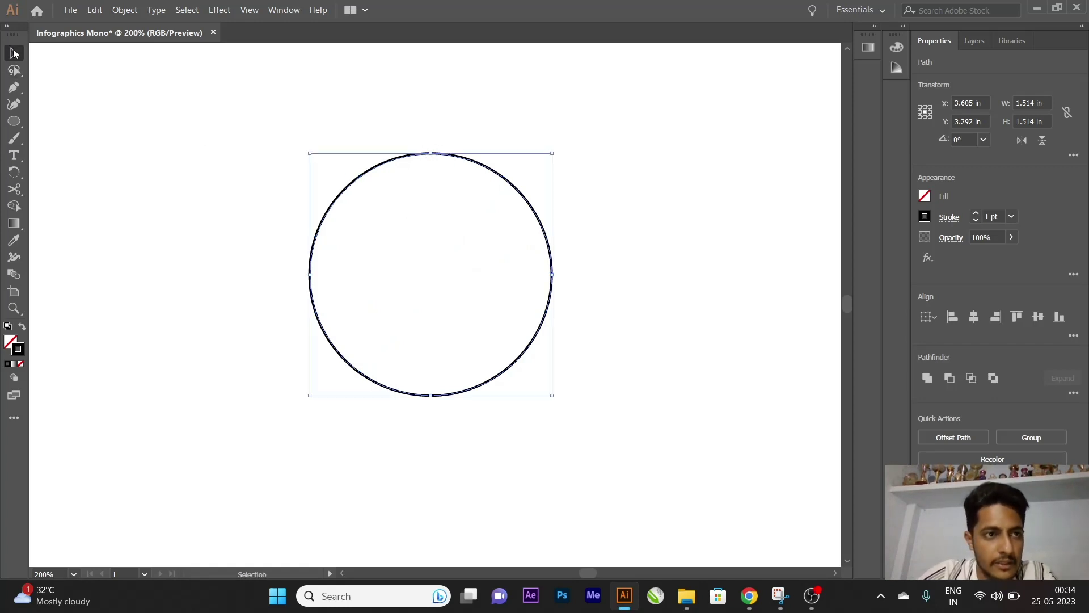
click(308, 165)
drag(246, 144, 713, 454)
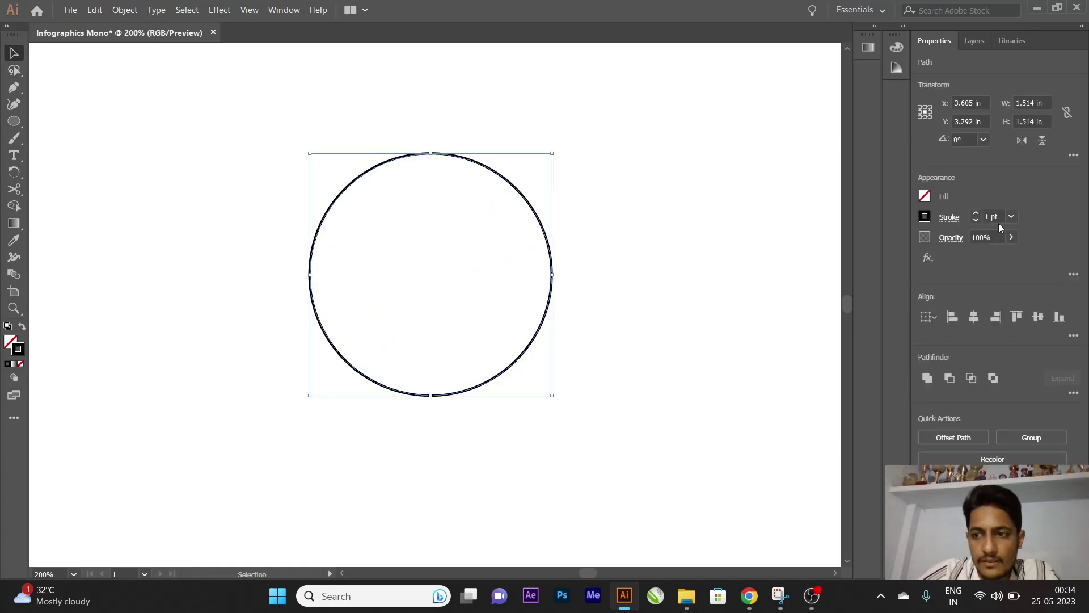
click(1011, 216)
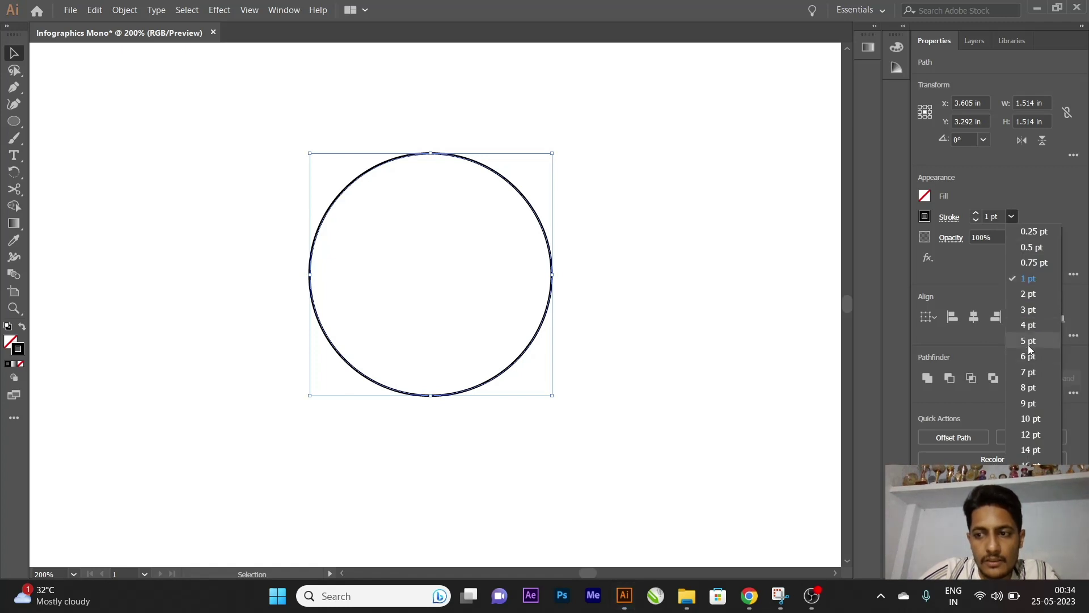
click(1030, 356)
Test-pull an arc off the ring, undo, and make the stroke corners round
click(380, 227)
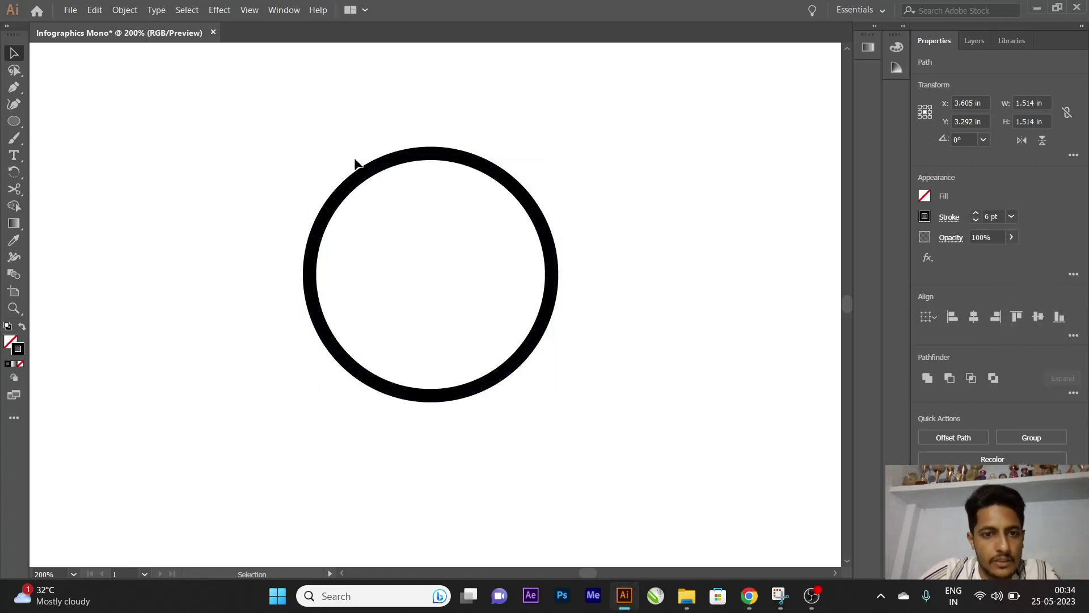
drag(372, 169, 281, 93)
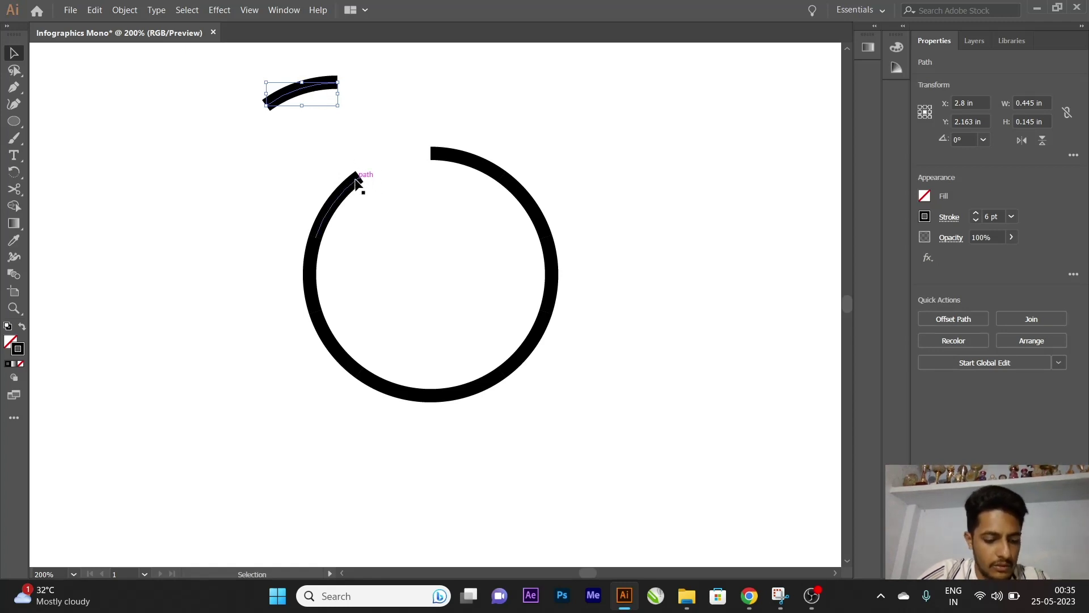
key(ctrl+z)
key(ctrl+z)
drag(270, 113, 555, 398)
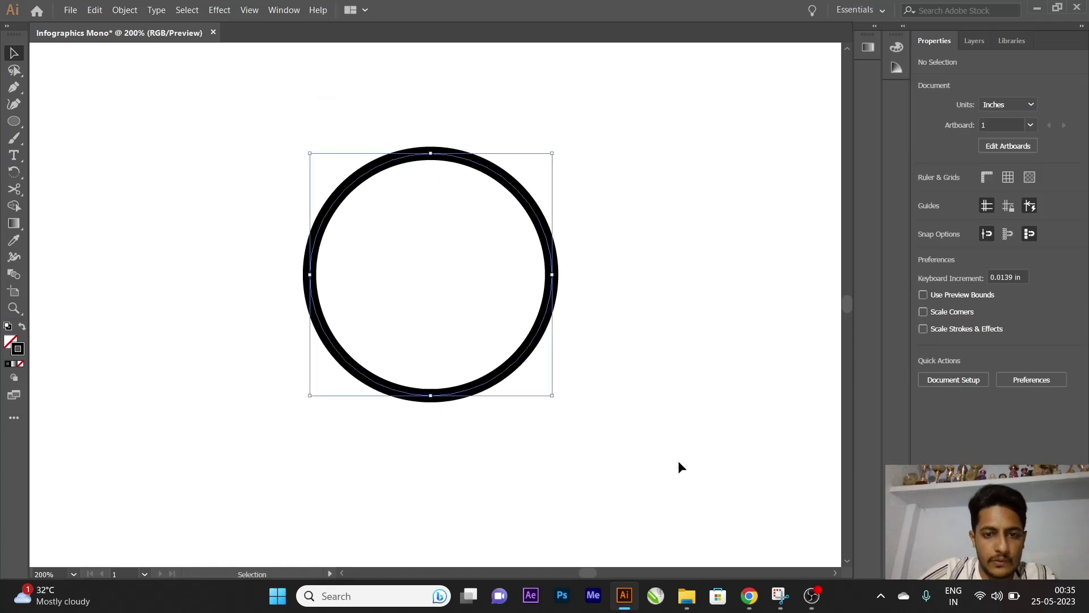
click(949, 217)
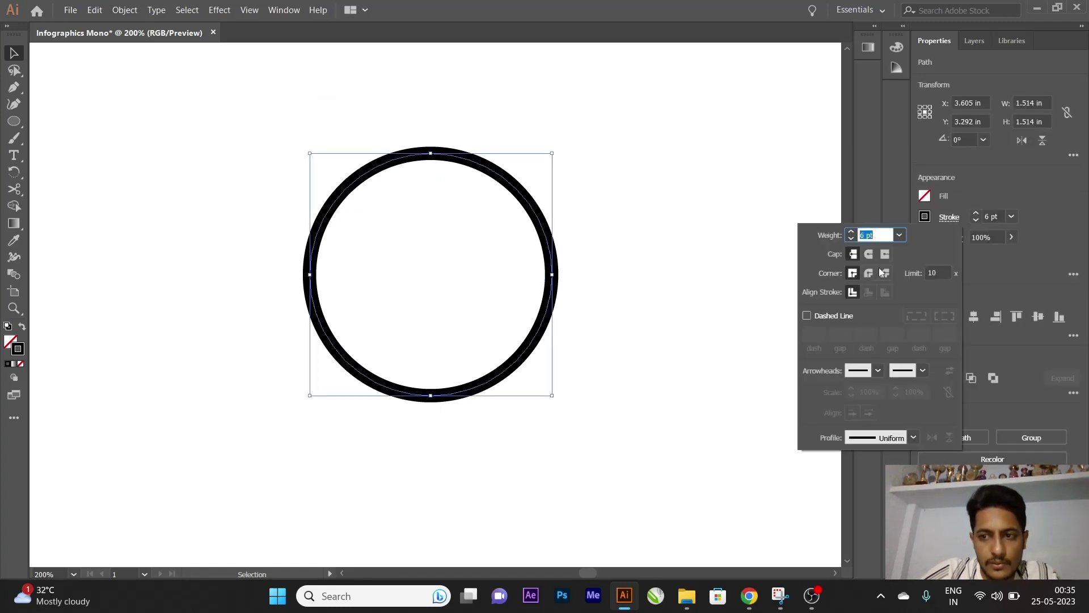
click(869, 274)
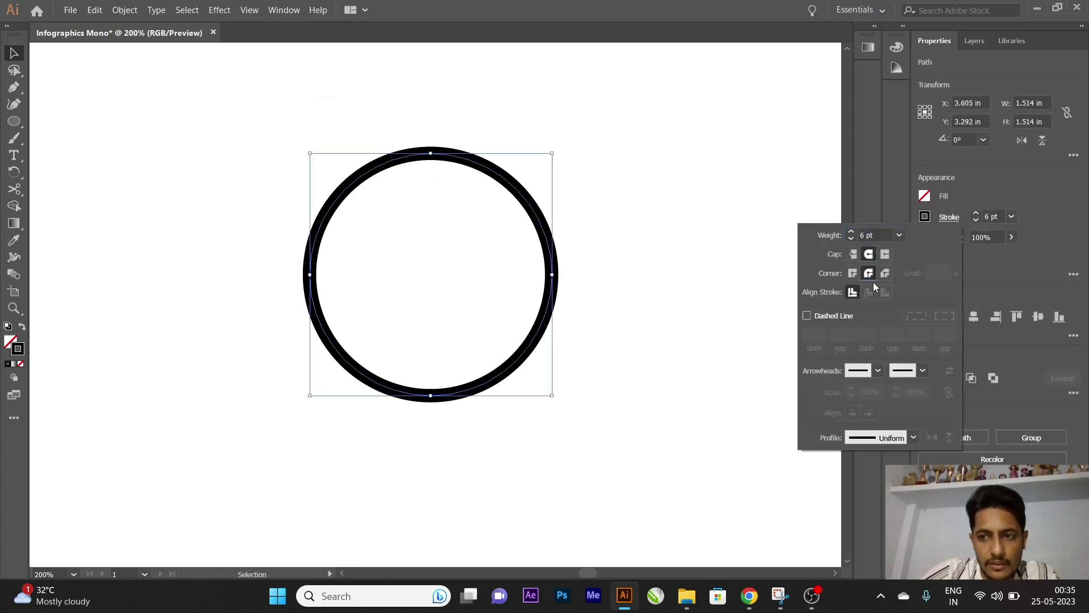
click(567, 177)
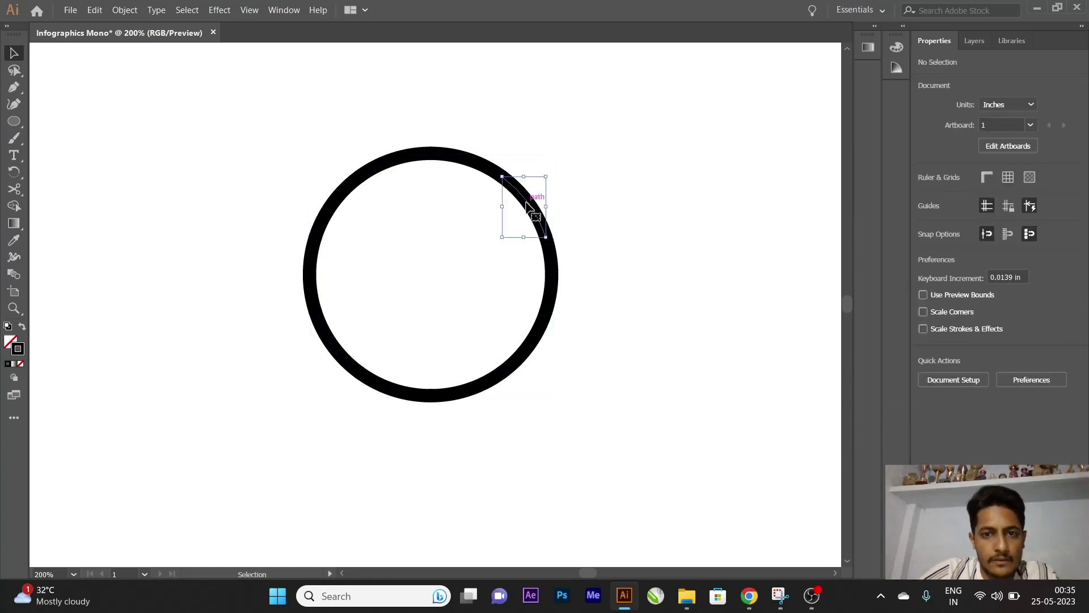
Test-move the top-right arc, undo, then select the ring and open its colour settings
drag(530, 205, 618, 191)
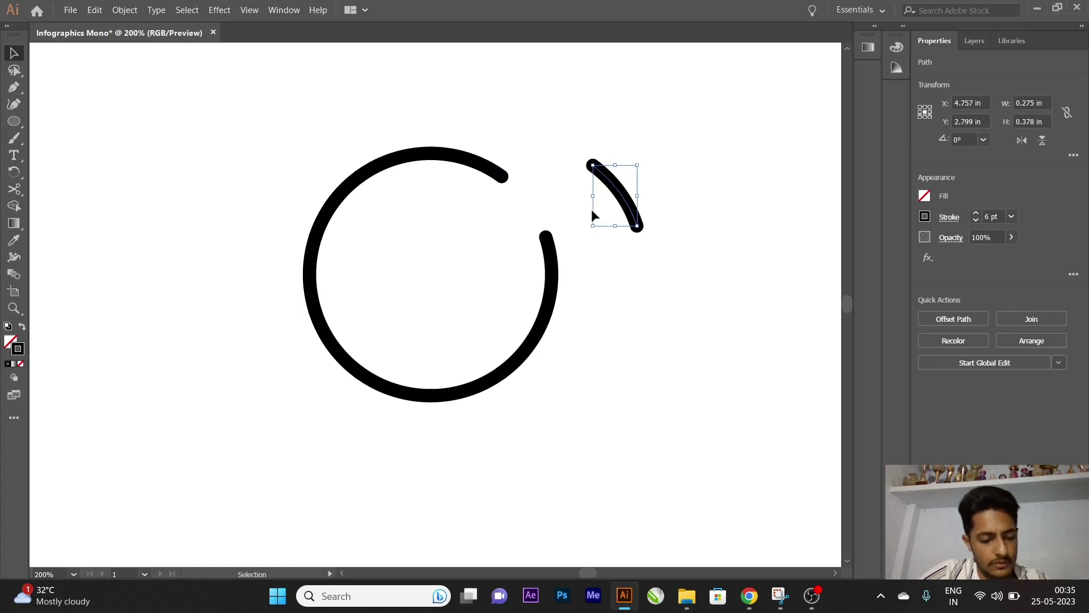
key(ctrl+z)
click(449, 224)
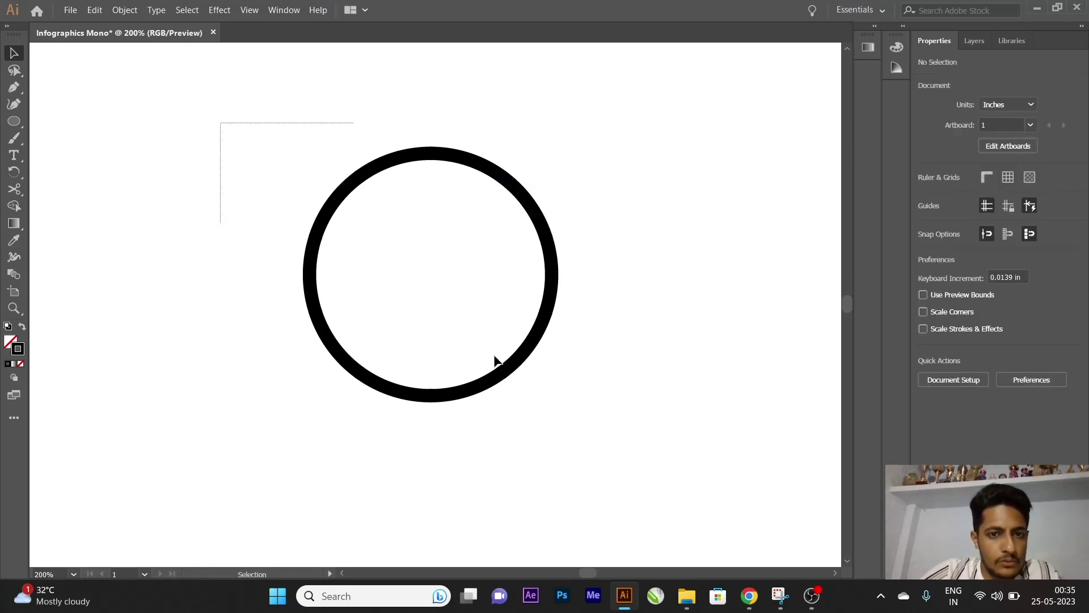
drag(219, 121, 495, 361)
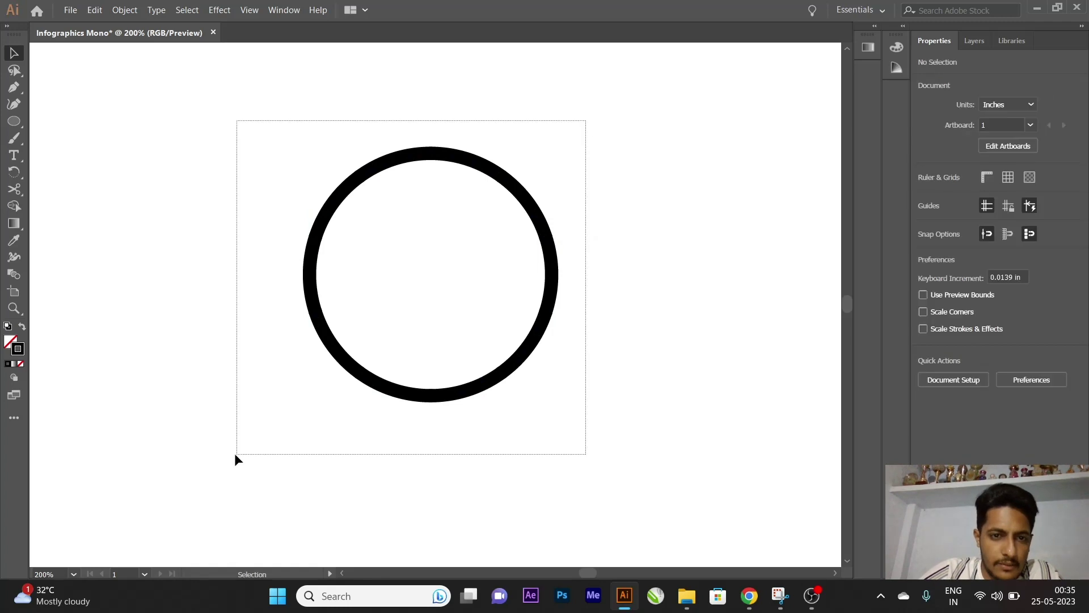
click(10, 341)
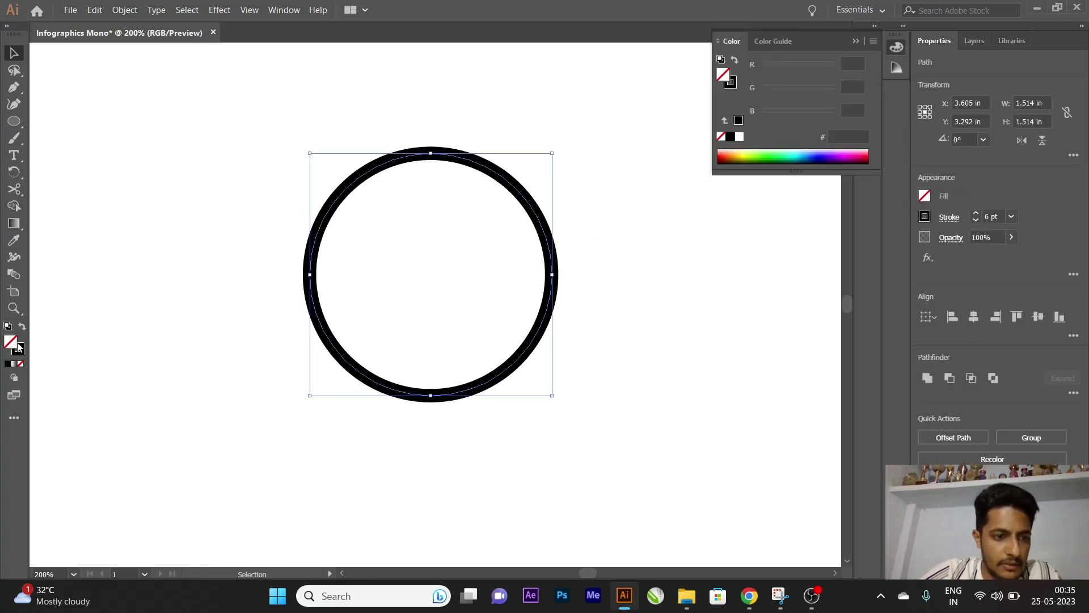
Convert the ring's black stroke into a filled shape with Object > Path > Outline Stroke
click(18, 348)
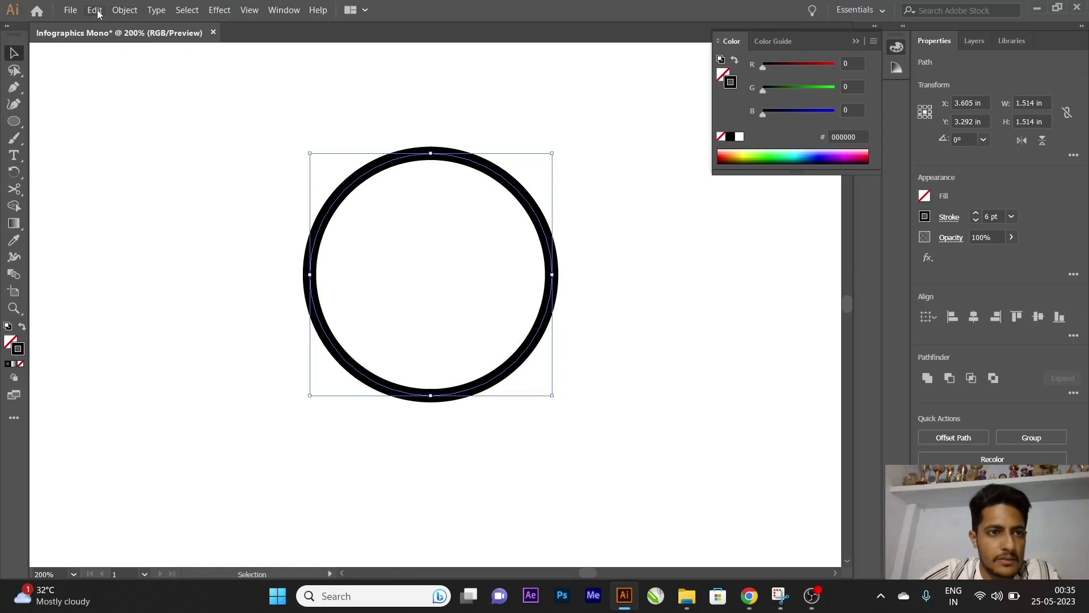
click(124, 10)
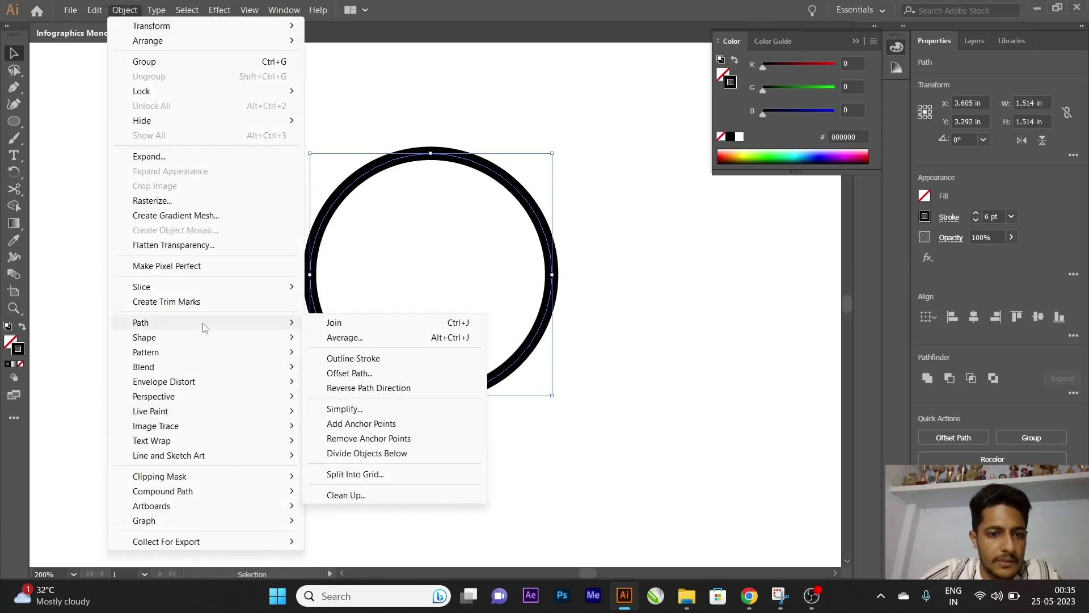
mouse_move(141, 323)
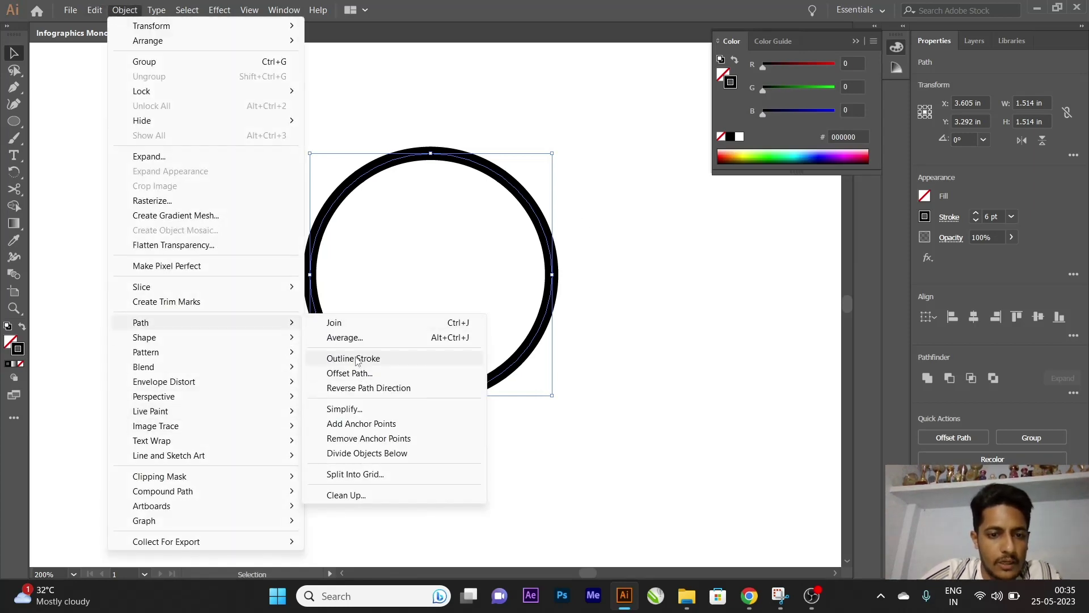
click(370, 358)
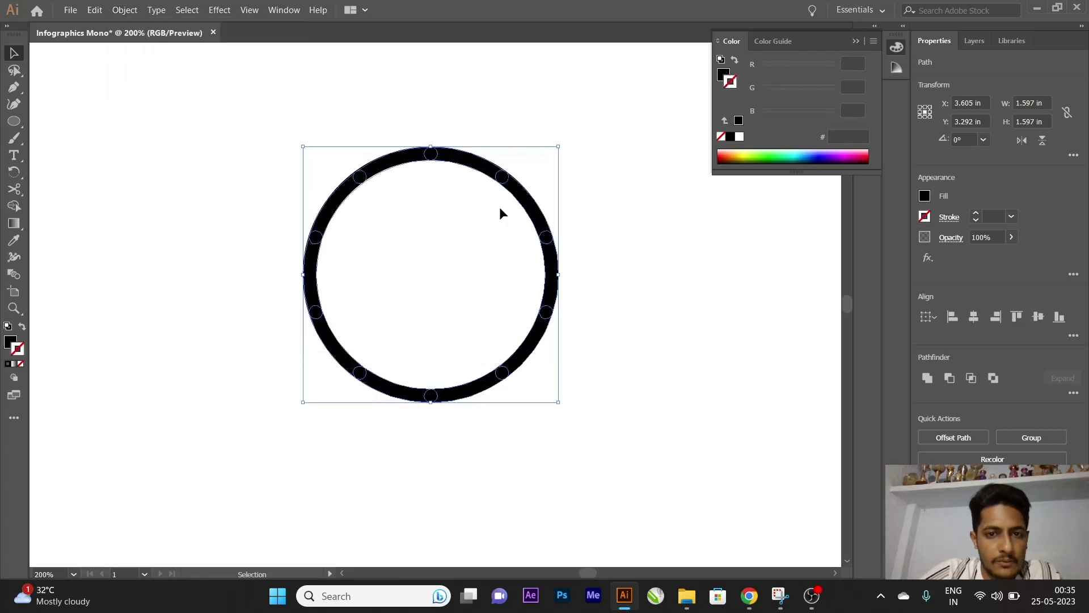
click(574, 217)
Test-pull the top-right arc piece out of the ring, undo it, and deselect
drag(542, 208, 623, 182)
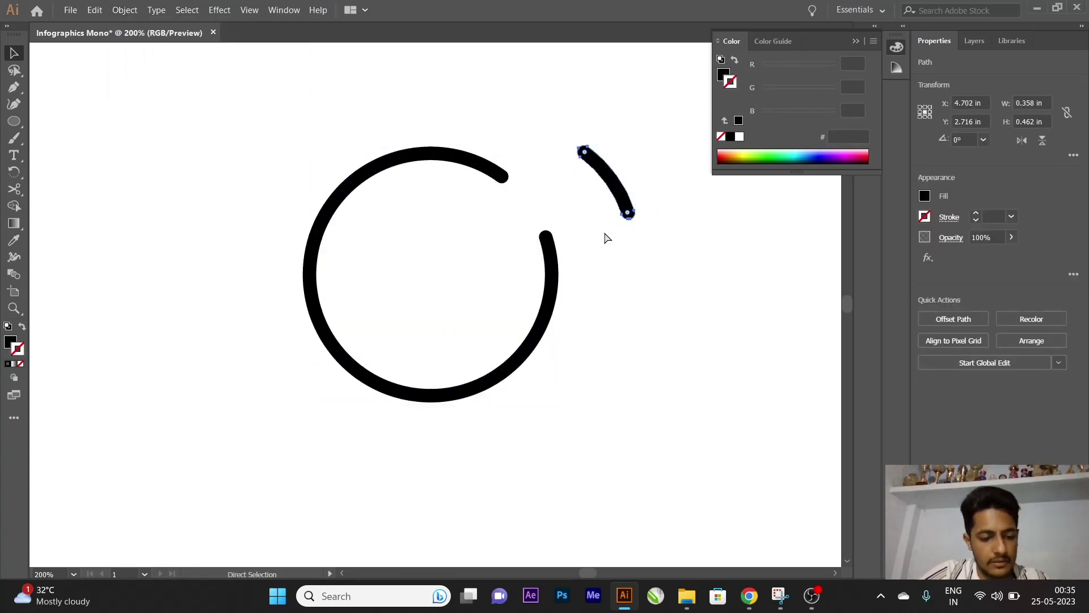
key(ctrl+z)
key(ctrl+z)
key(ctrl+shift+z)
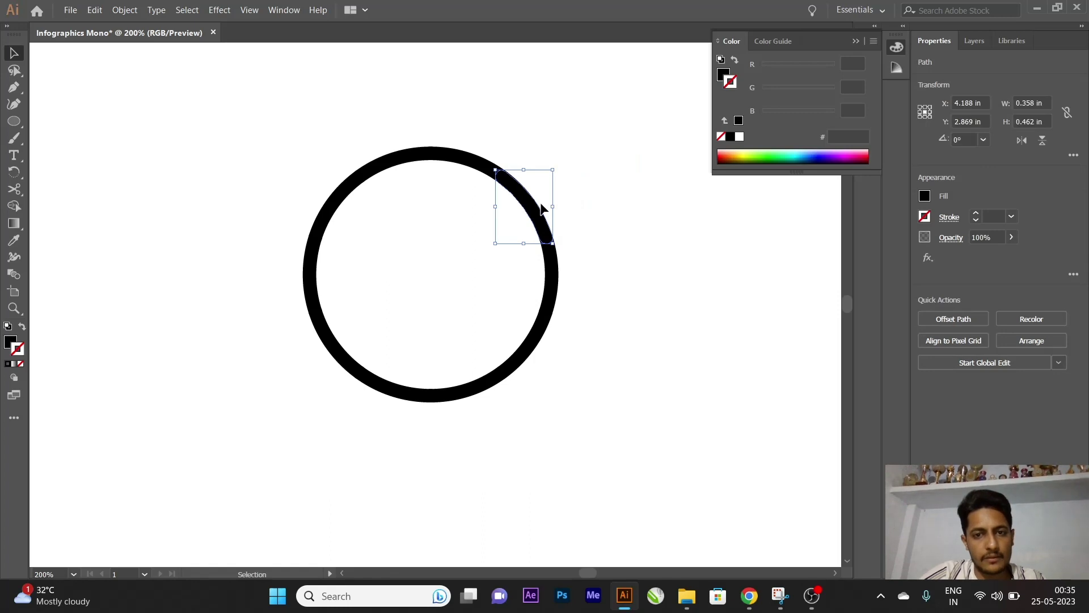
click(539, 215)
drag(540, 218, 596, 204)
key(ctrl+z)
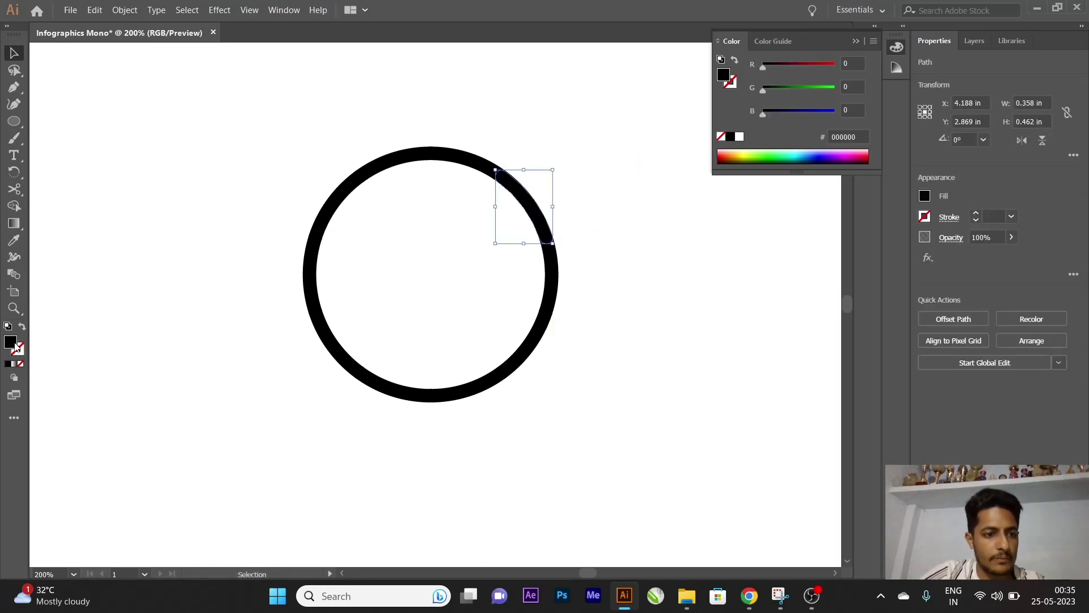
click(377, 335)
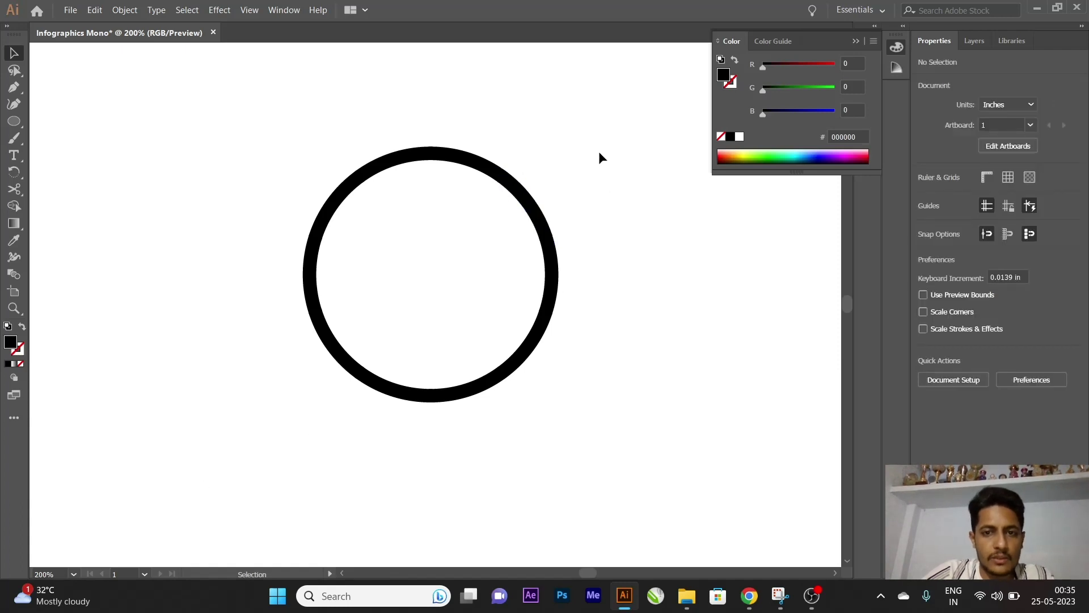
Tint the outlined ring's fill to a muted blue-gray with the RGB sliders
drag(600, 154, 204, 482)
mouse_move(765, 118)
mouse_down()
mouse_move(815, 110)
mouse_move(818, 87)
mouse_move(798, 63)
mouse_up()
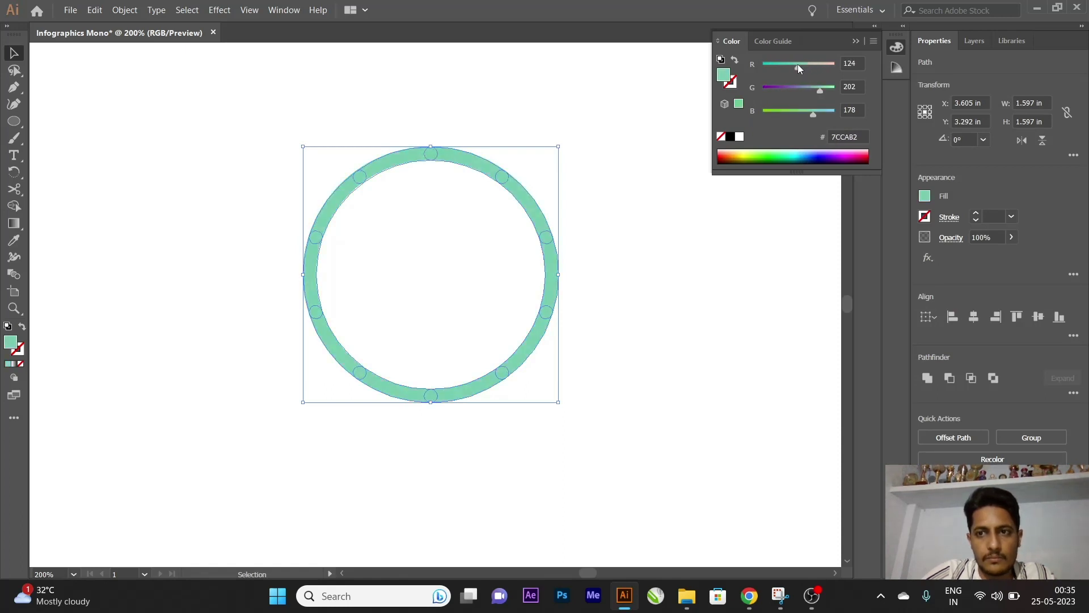
click(695, 316)
click(857, 42)
Adjust the zoom, check the ring selection, and pick the ring's top arc piece
scroll(438, 209, down, 1)
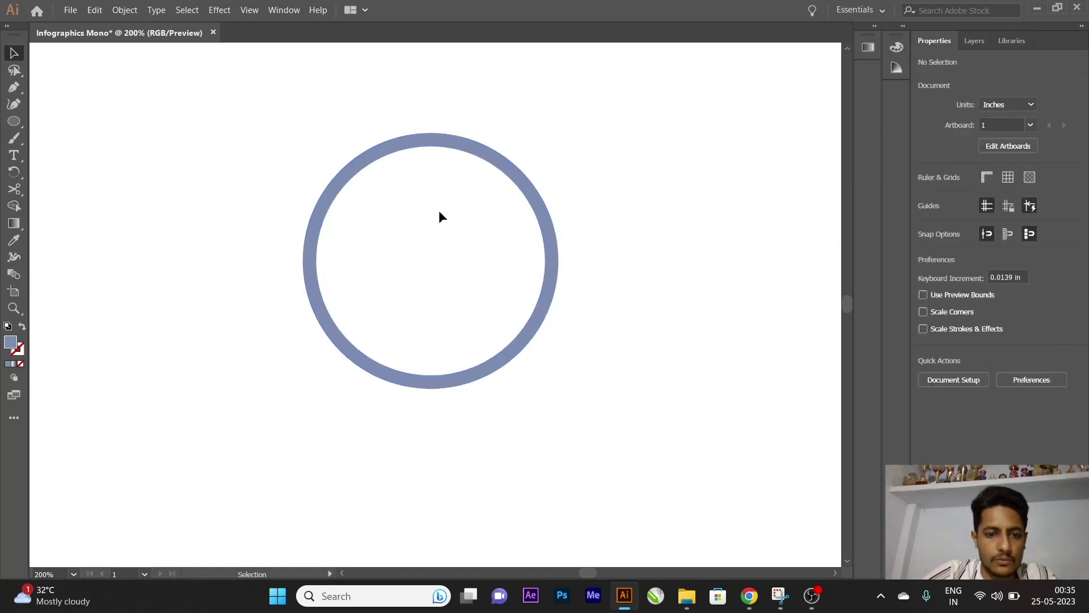
scroll(424, 200, down, 2)
scroll(437, 196, down, 1)
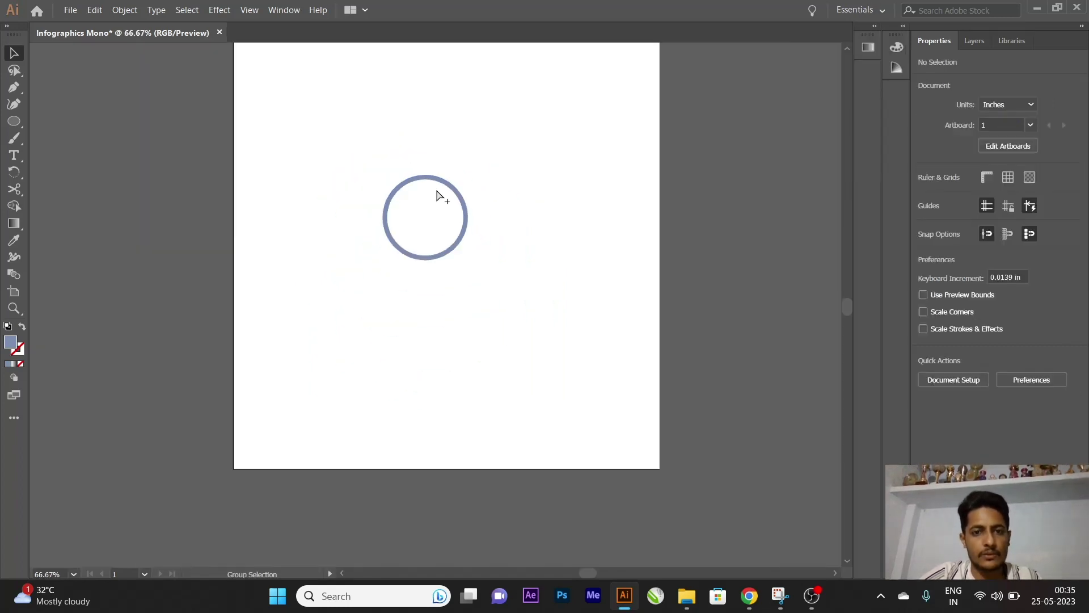
scroll(437, 195, up, 1)
scroll(437, 196, up, 1)
drag(303, 126, 658, 403)
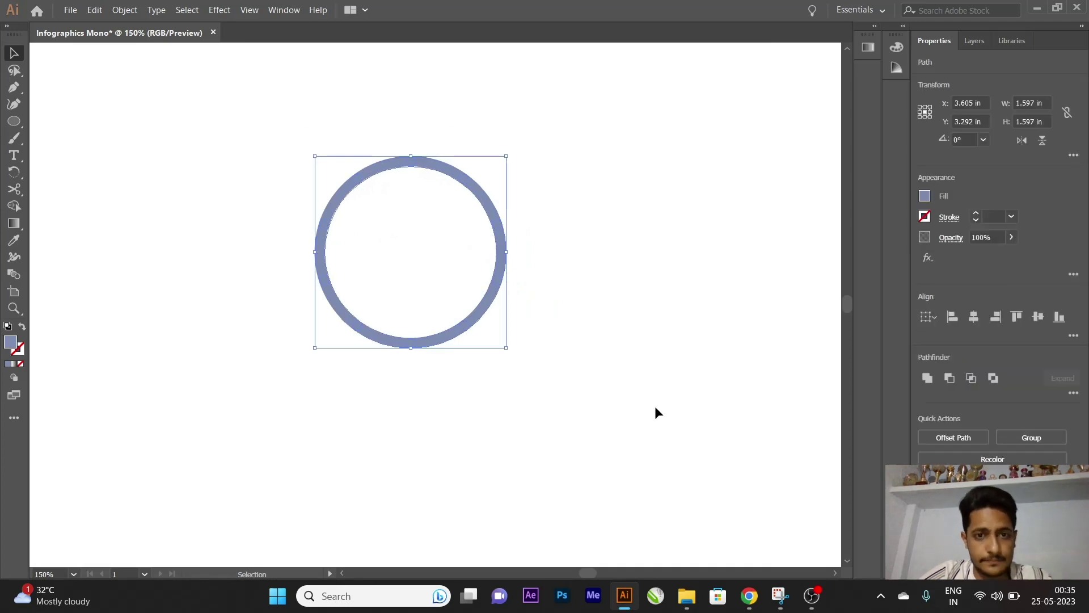
click(542, 214)
drag(292, 139, 649, 453)
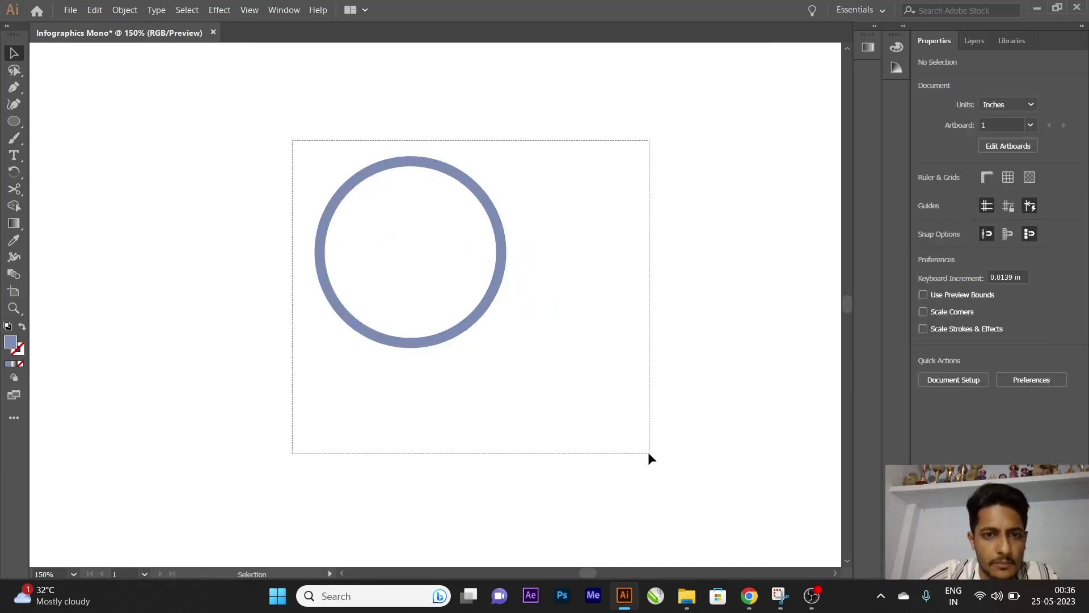
click(511, 196)
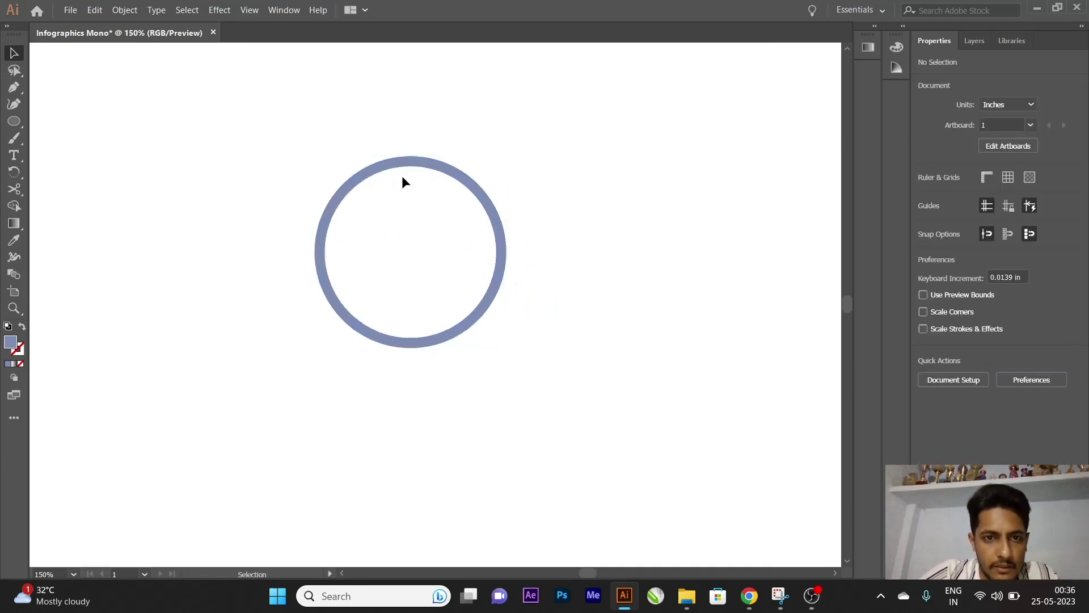
click(407, 171)
Undo the arc move and group all the blue-gray ring's pieces together
drag(397, 165, 361, 114)
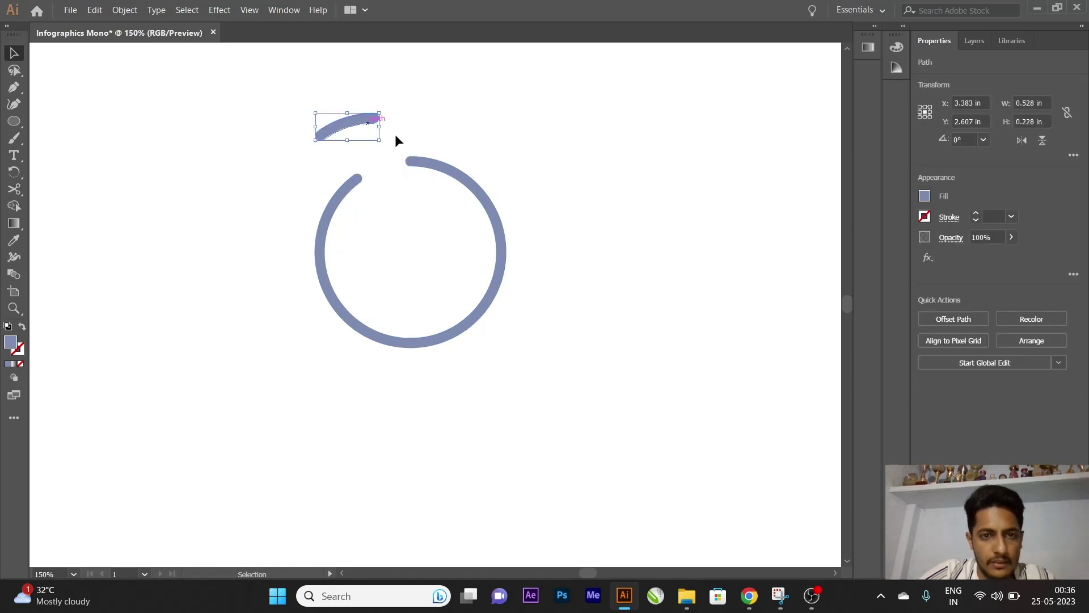
key(ctrl+z)
click(537, 179)
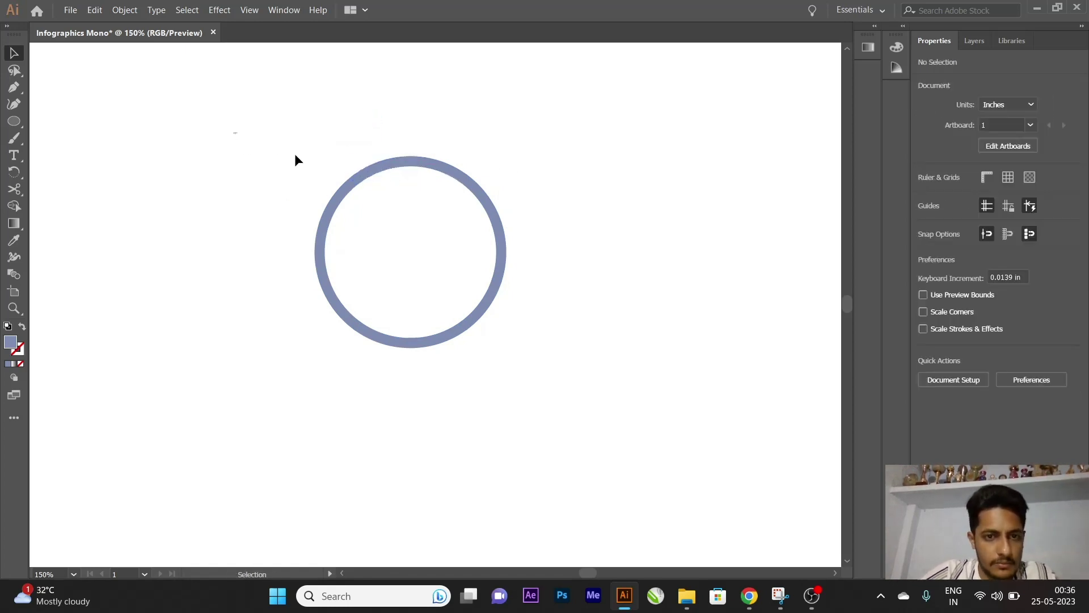
click(349, 185)
key(ctrl+a)
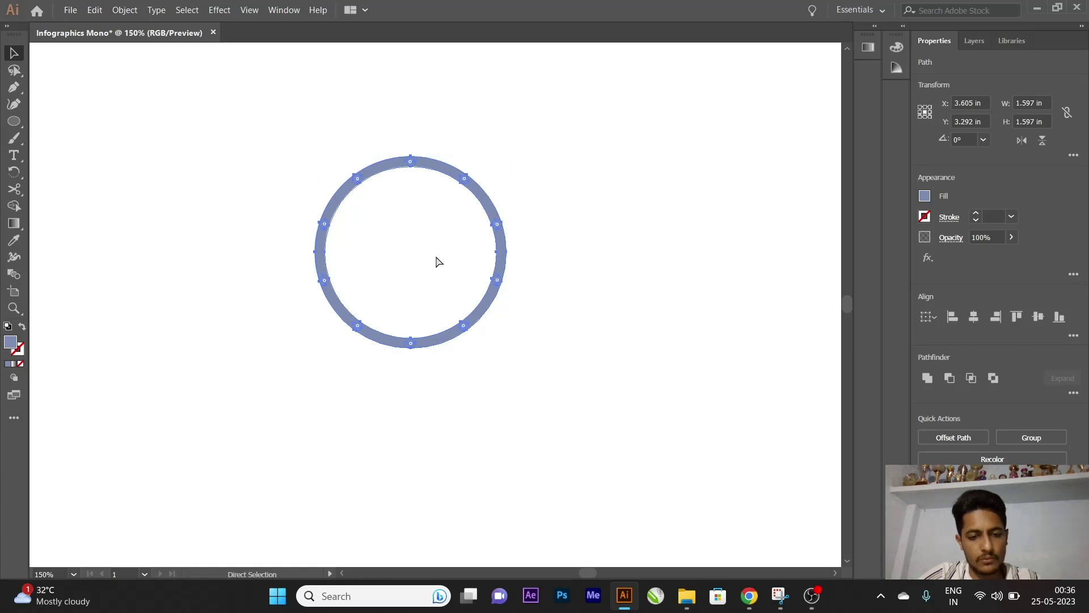
key(ctrl+g)
Move the ring left and drop an identical copy to its right
mouse_move(444, 176)
mouse_down()
mouse_move(206, 159)
mouse_move(448, 193)
mouse_up()
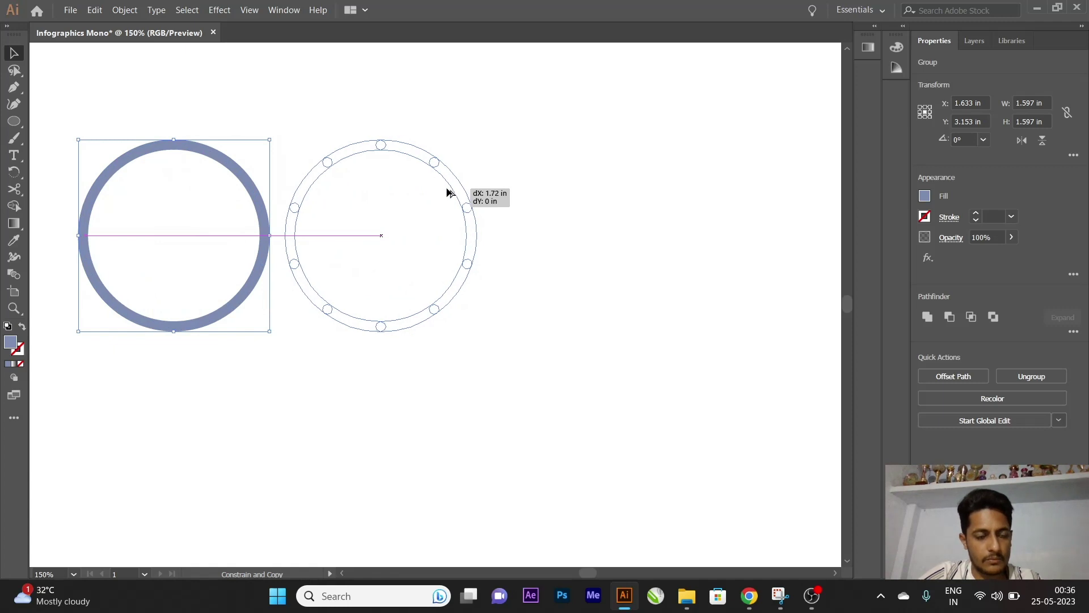
drag(450, 193, 451, 195)
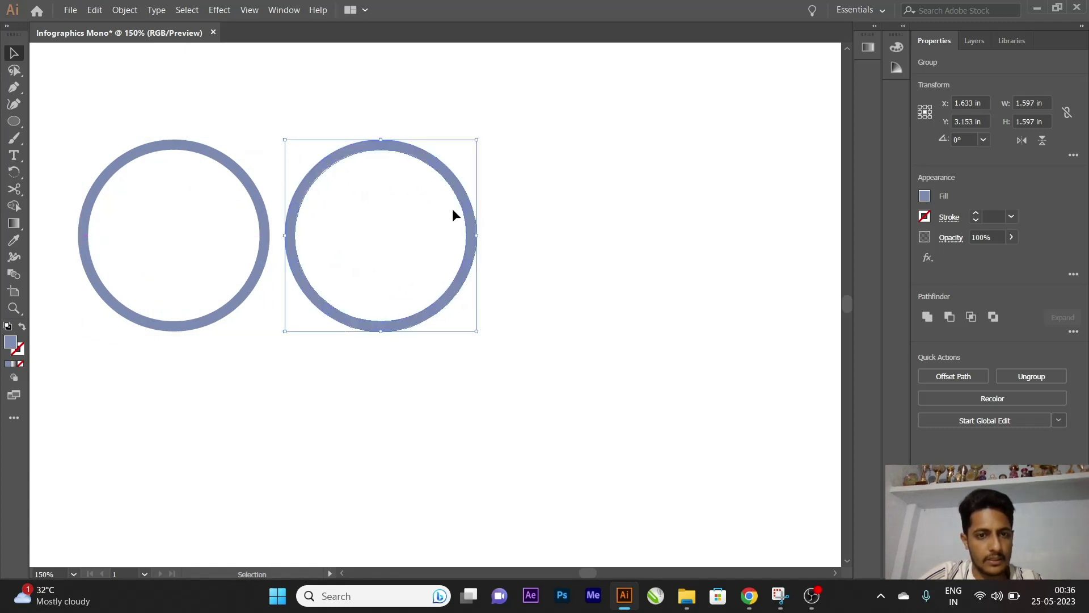
click(569, 209)
click(462, 199)
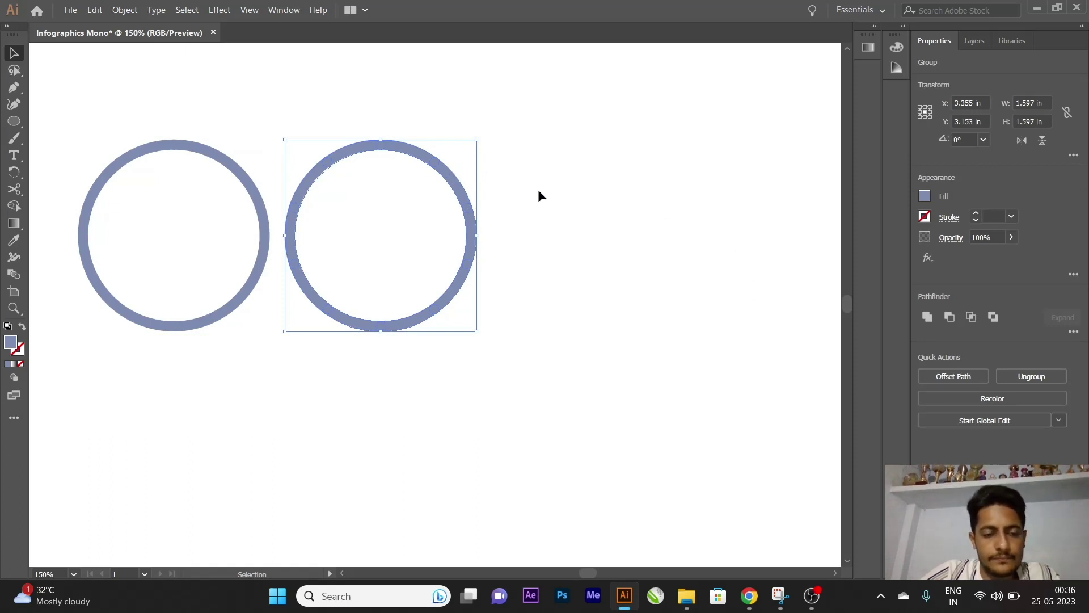
Open the Offset Path settings for the right ring and close them unchanged
click(411, 95)
click(422, 160)
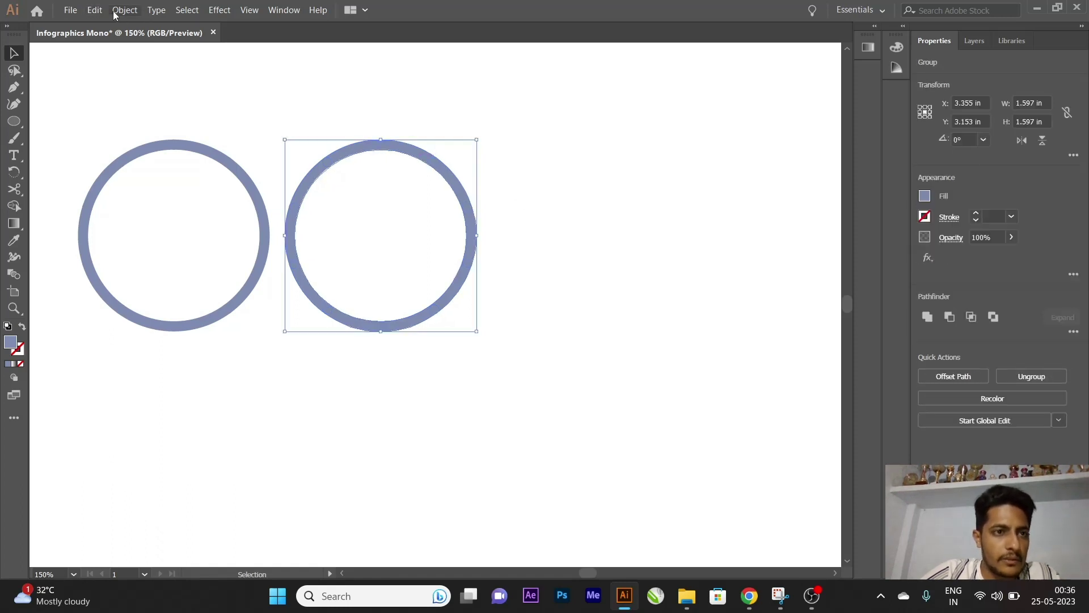
click(125, 10)
mouse_move(141, 322)
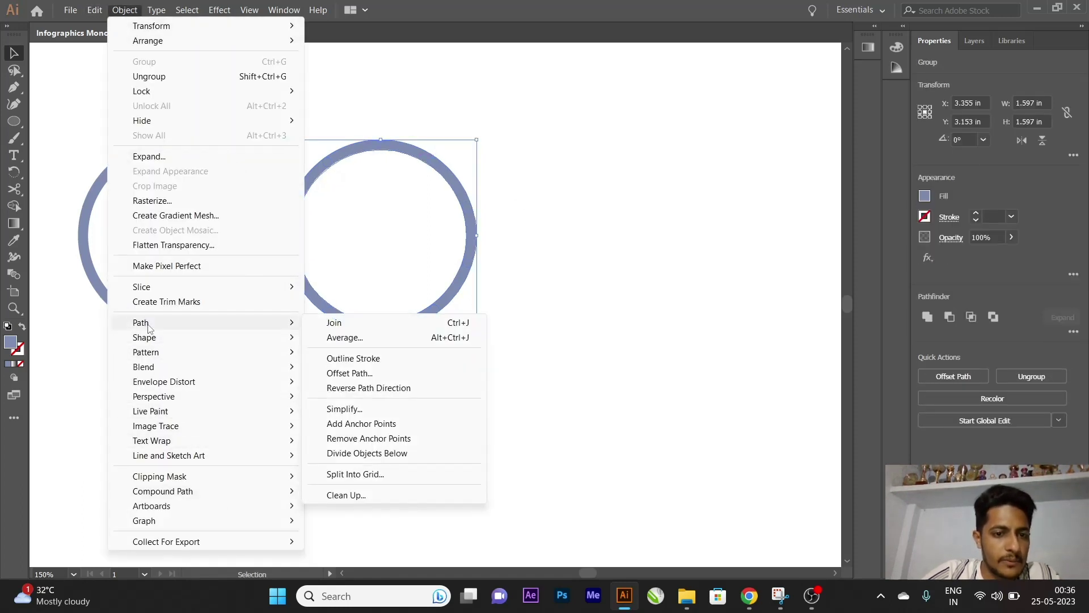
click(347, 373)
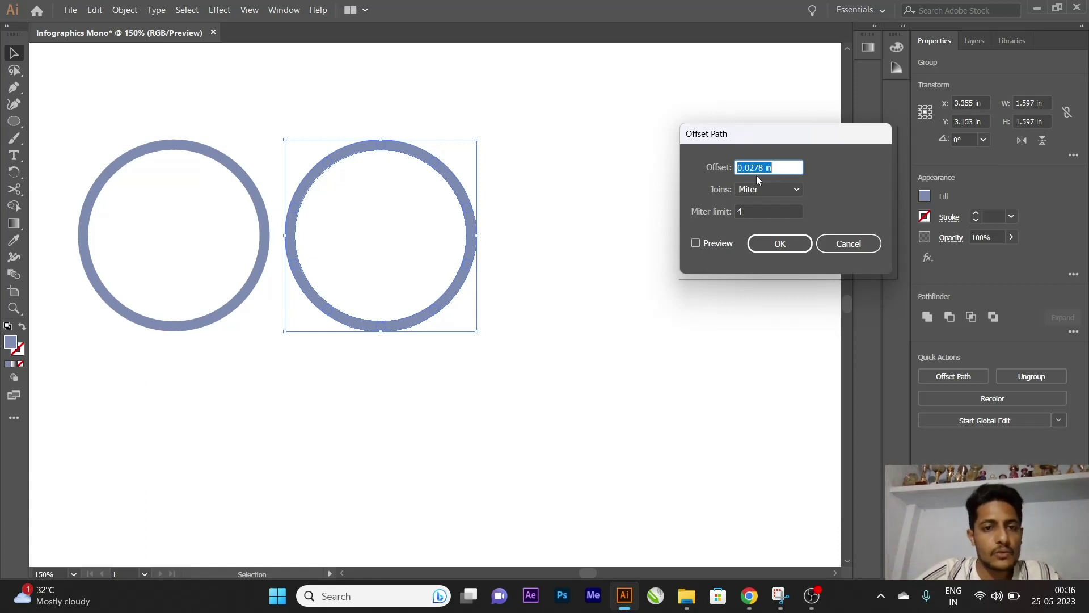
click(827, 245)
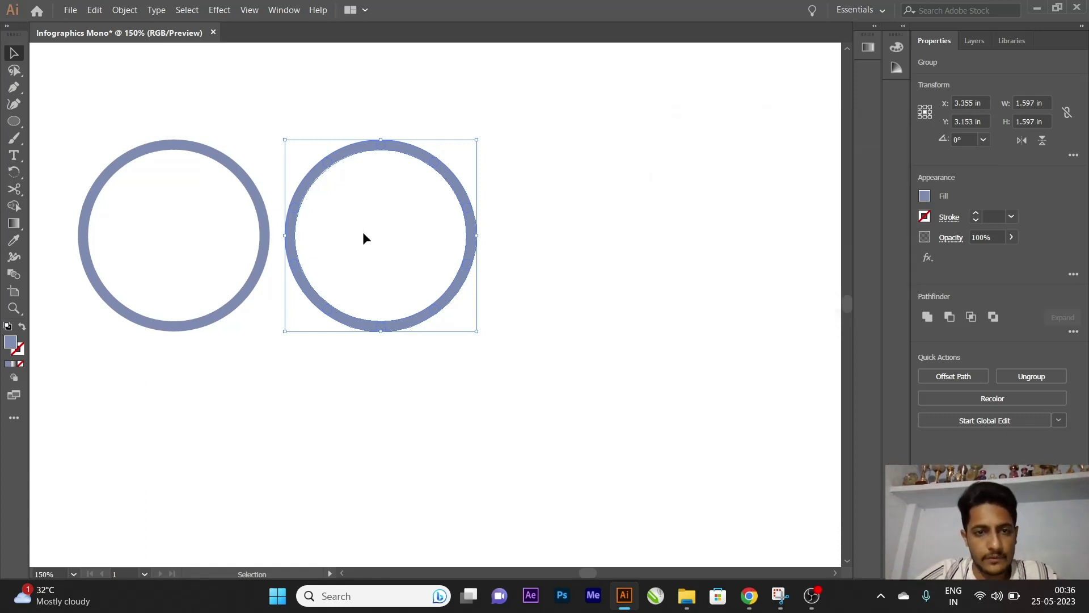
click(473, 78)
Show the rulers, switch the ruler units to points, and select the right-hand ring
key(ctrl+r)
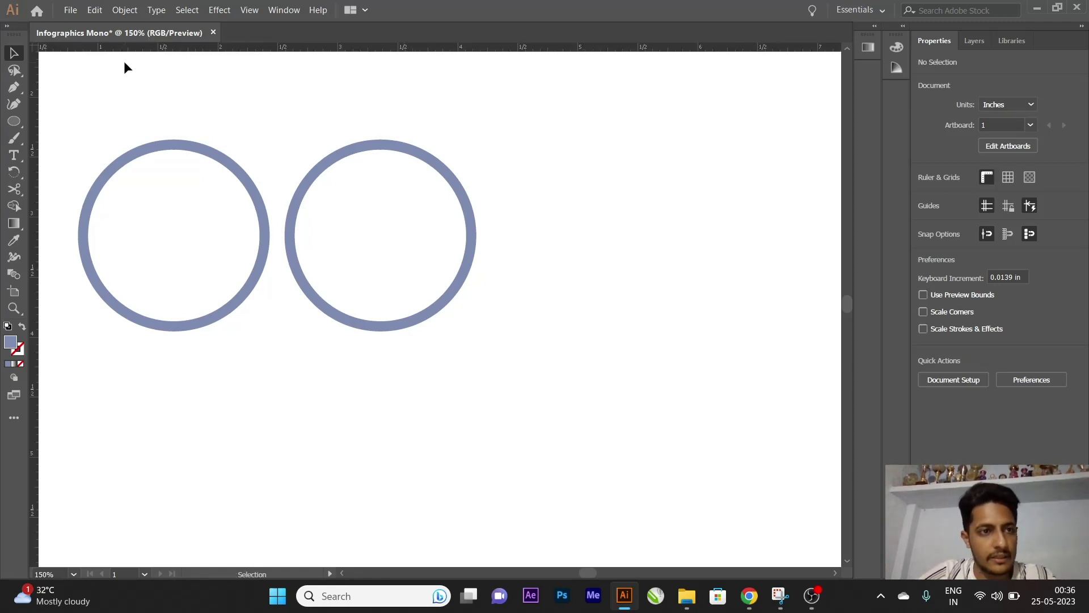
key(a)
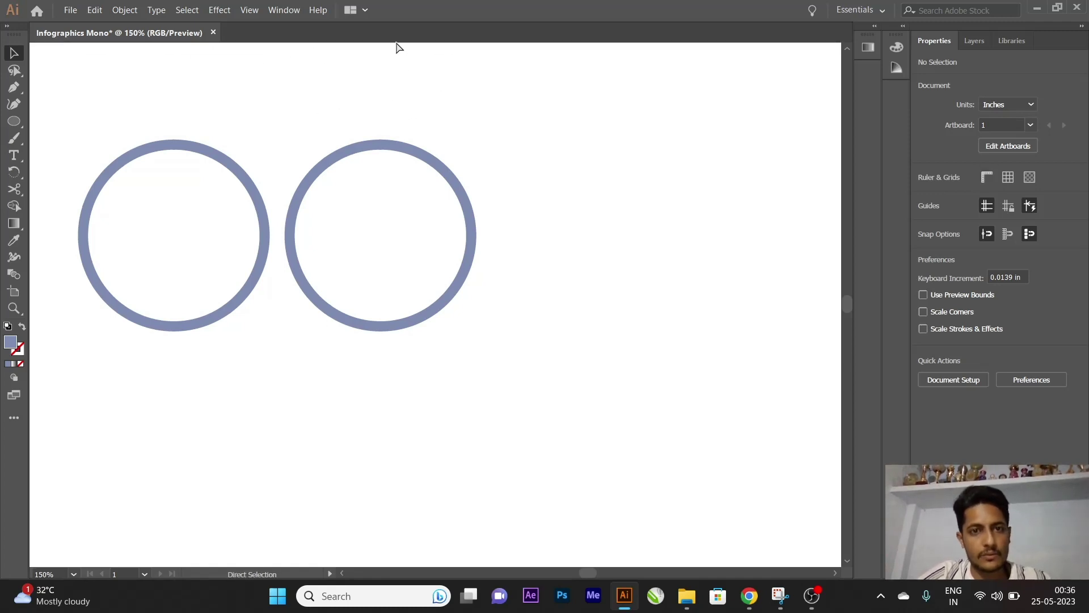
key(v)
right_click(524, 52)
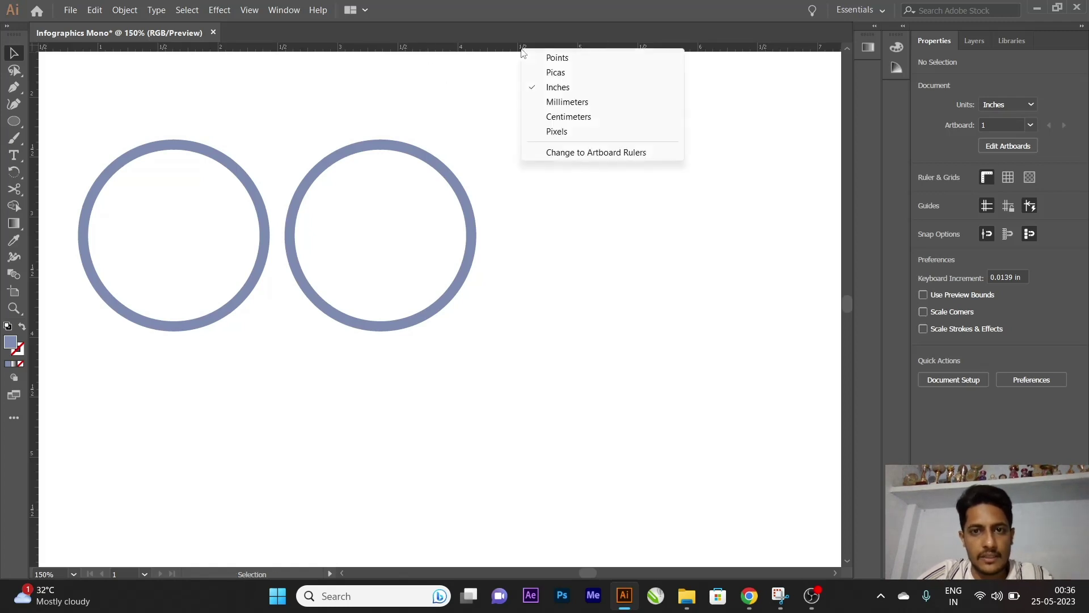
click(553, 70)
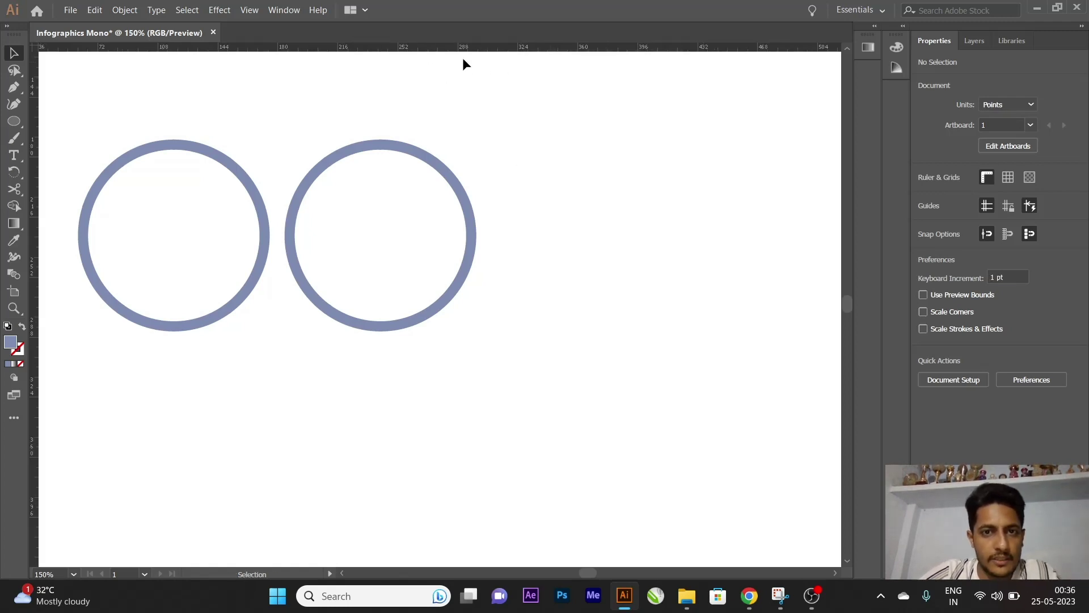
drag(299, 129, 447, 332)
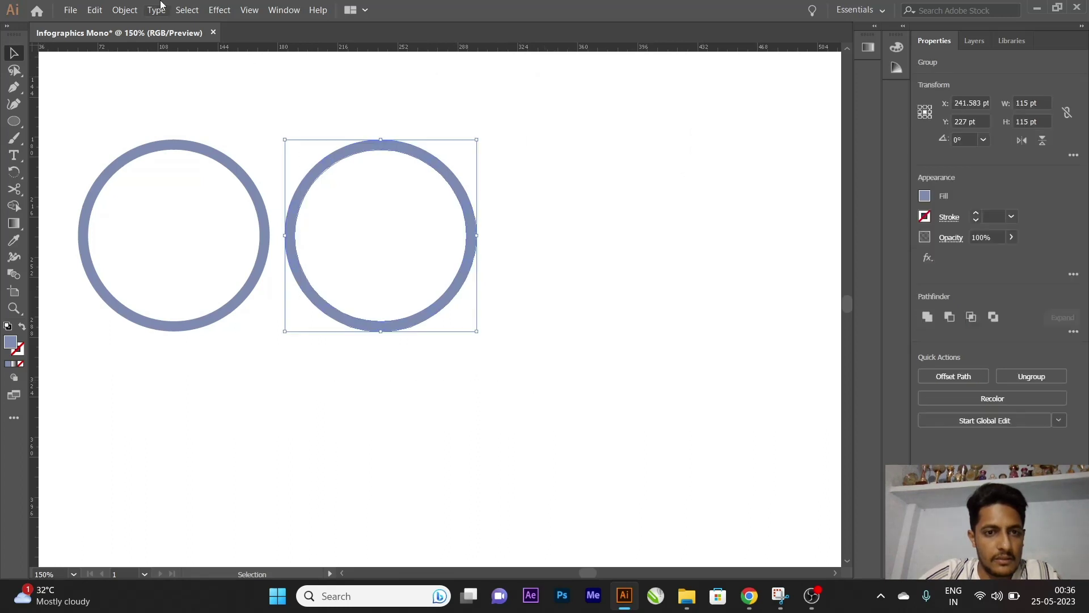
Apply a 2 pt Offset Path with preview to the right ring, then reselect it
click(125, 10)
mouse_move(141, 322)
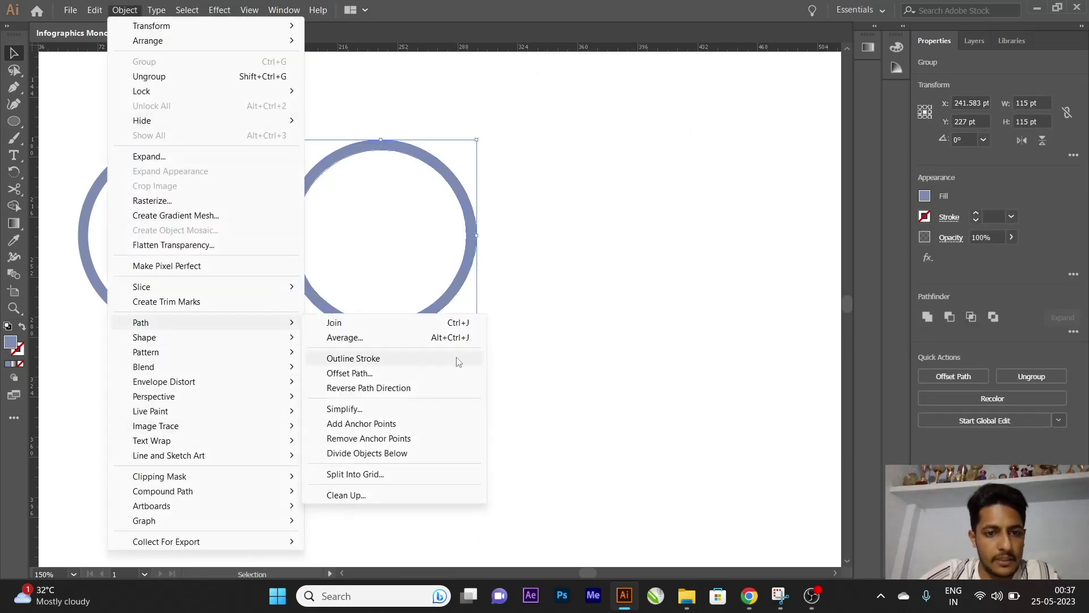
click(350, 373)
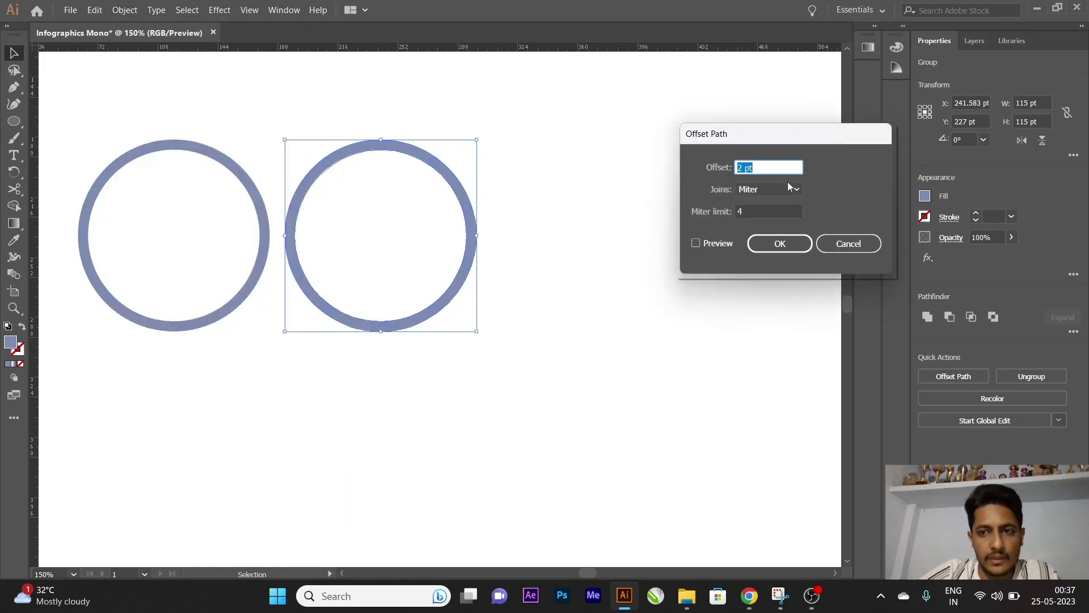
click(763, 169)
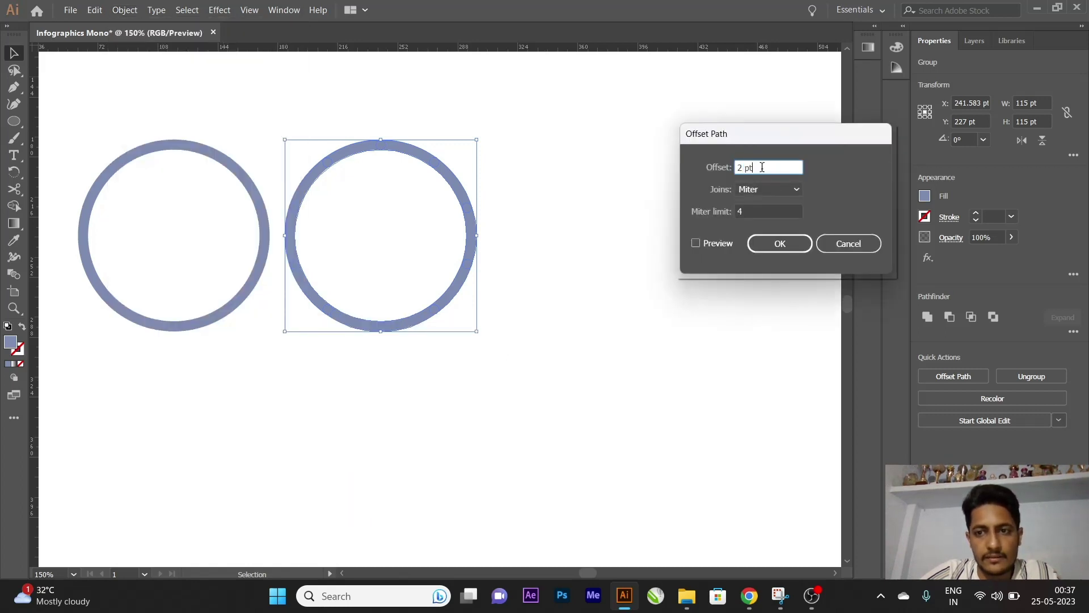
click(698, 245)
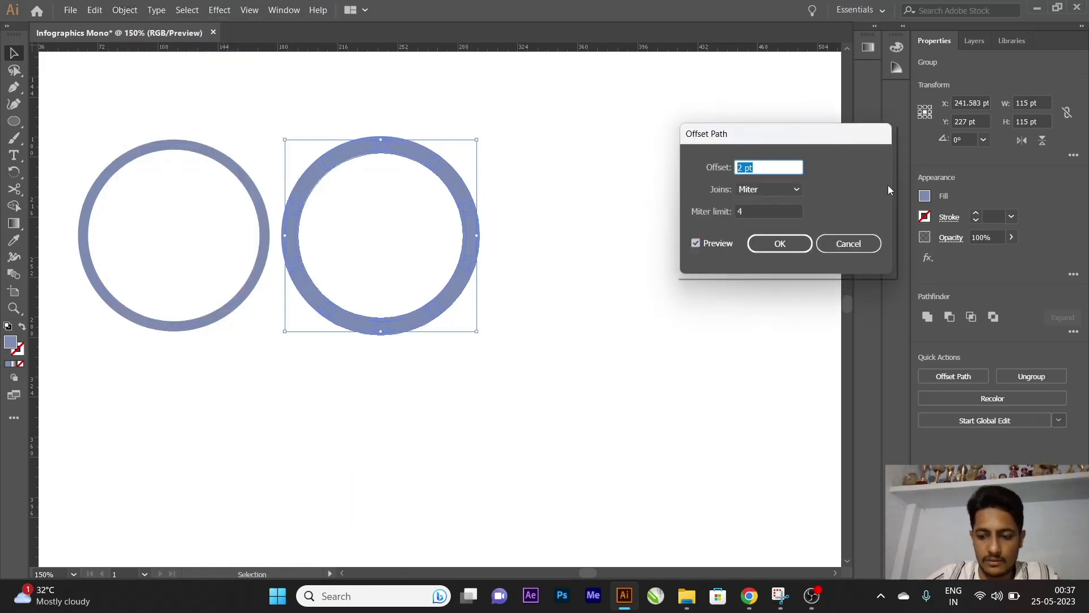
key(Down)
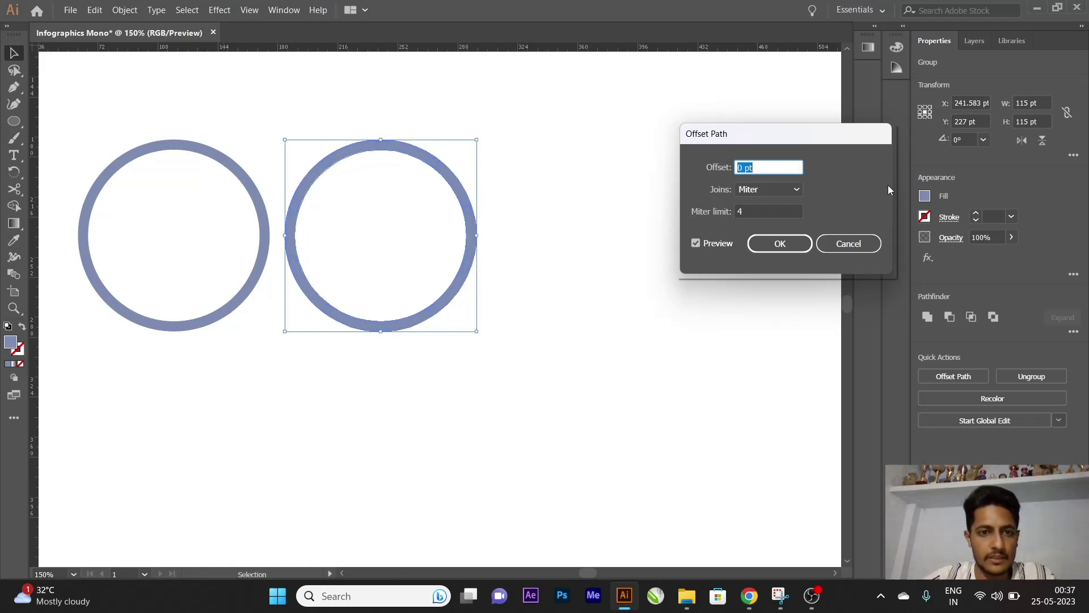
key(Up)
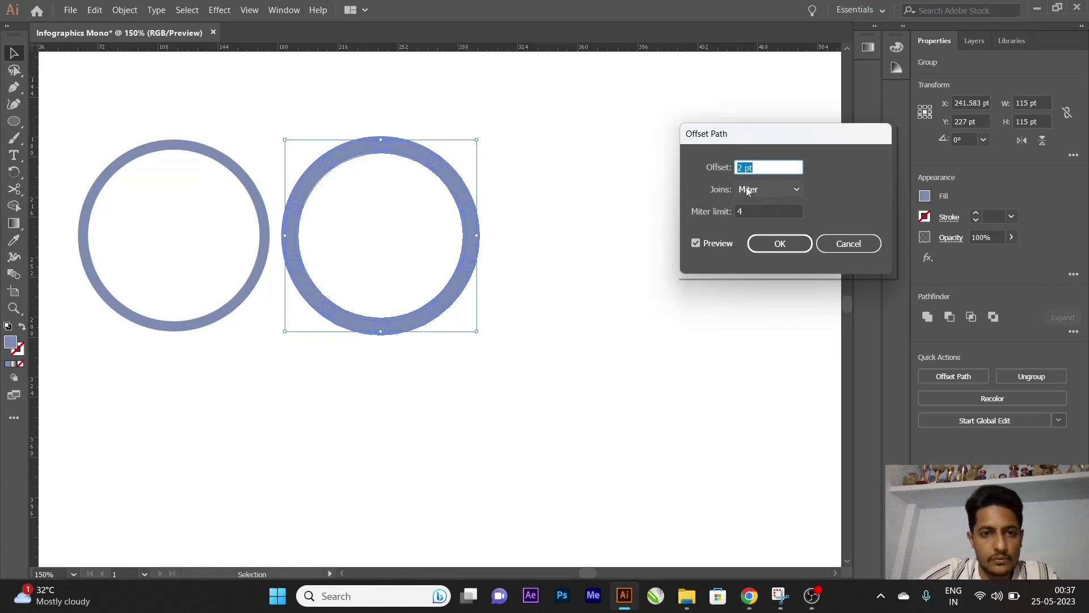
click(780, 243)
click(431, 217)
click(427, 171)
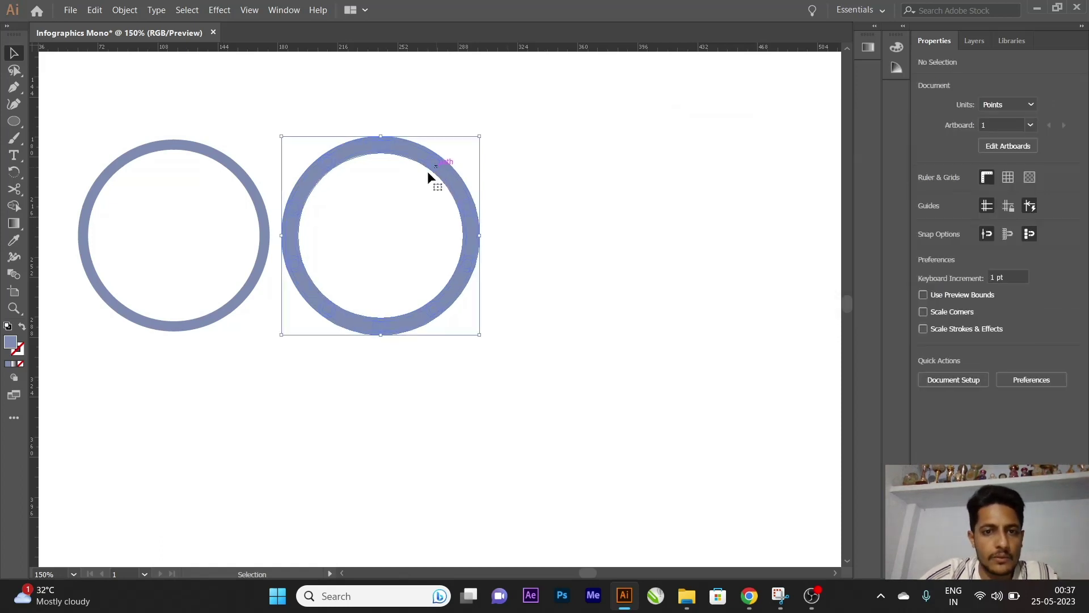
Fill the thickened right ring with light grey BEBEBF from the Color Picker
double_click(10, 344)
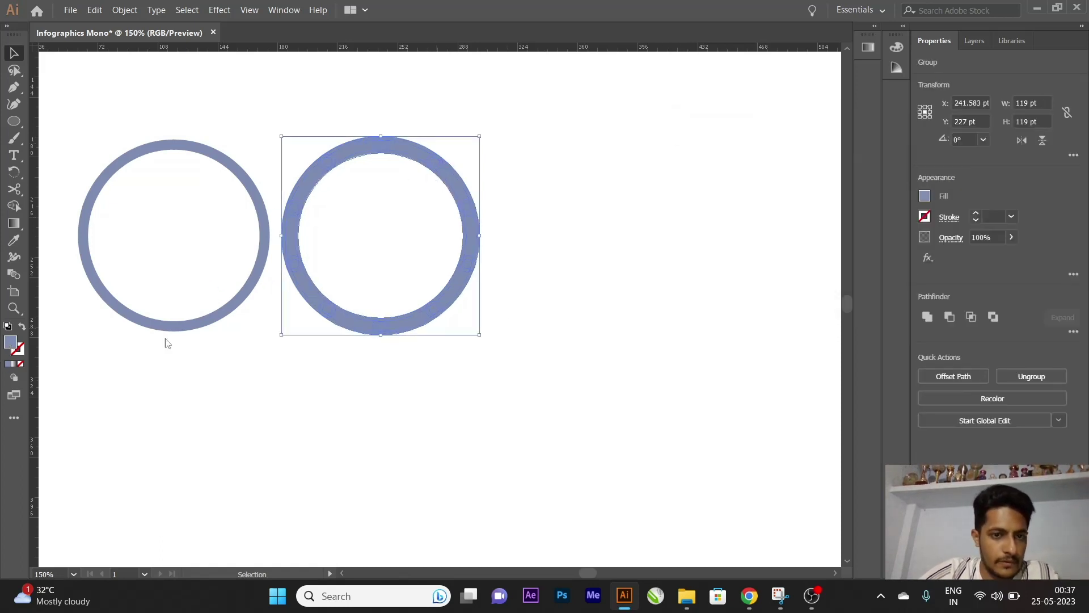
mouse_move(410, 154)
mouse_down()
mouse_move(553, 132)
mouse_move(580, 64)
mouse_move(544, 112)
mouse_up()
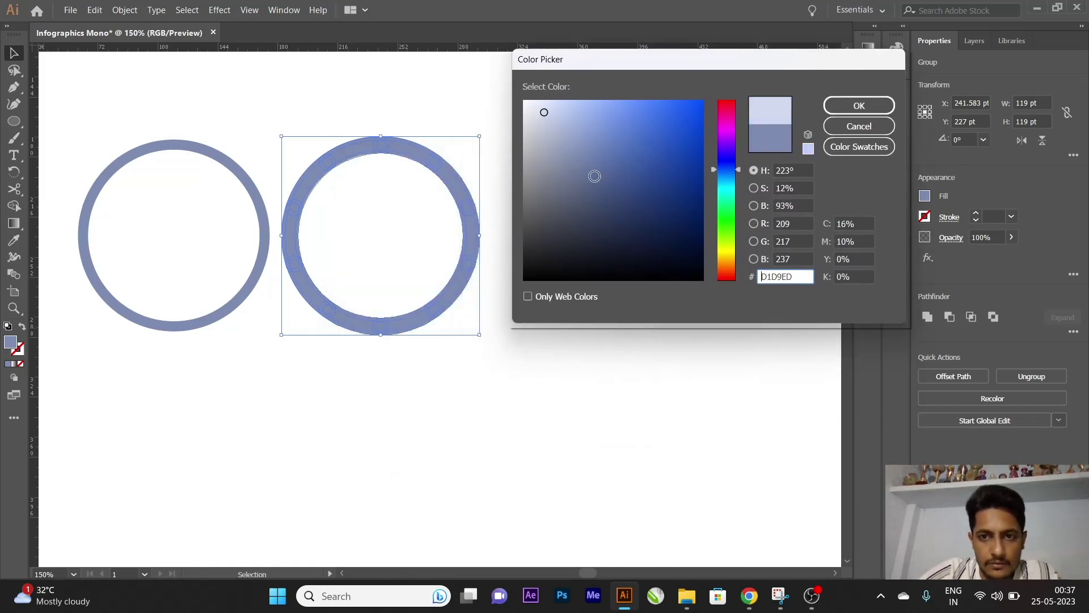
mouse_move(595, 176)
mouse_down()
mouse_move(514, 174)
mouse_move(534, 138)
mouse_move(514, 134)
mouse_up()
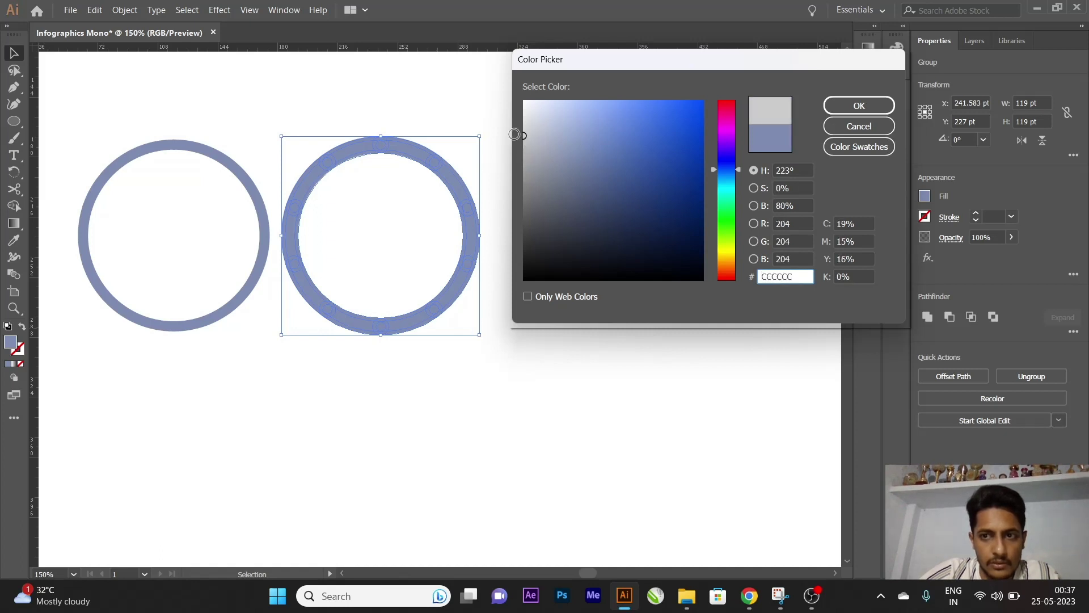
click(525, 143)
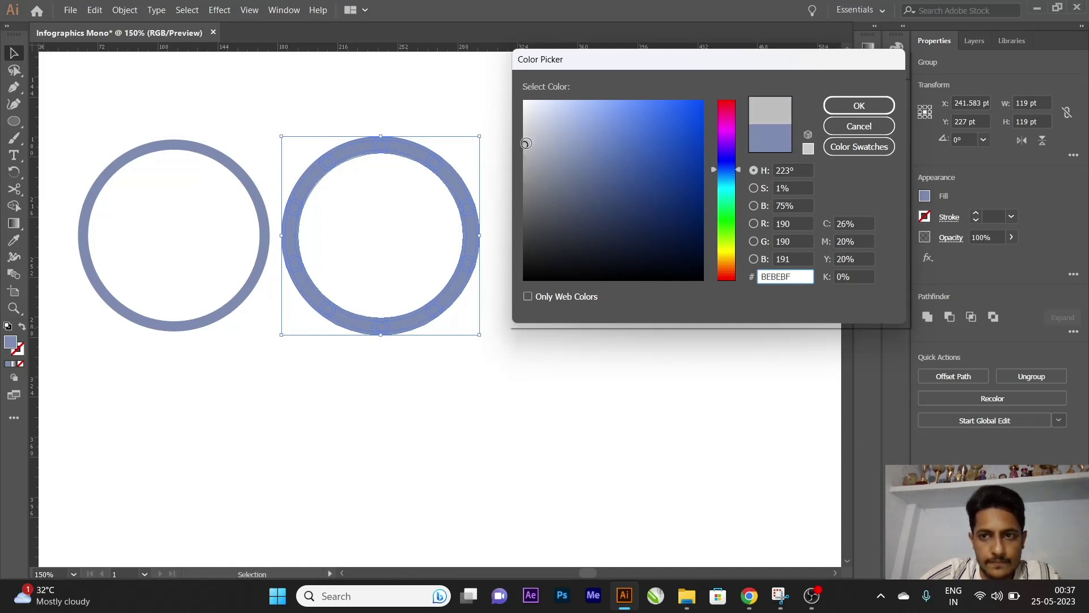
click(859, 106)
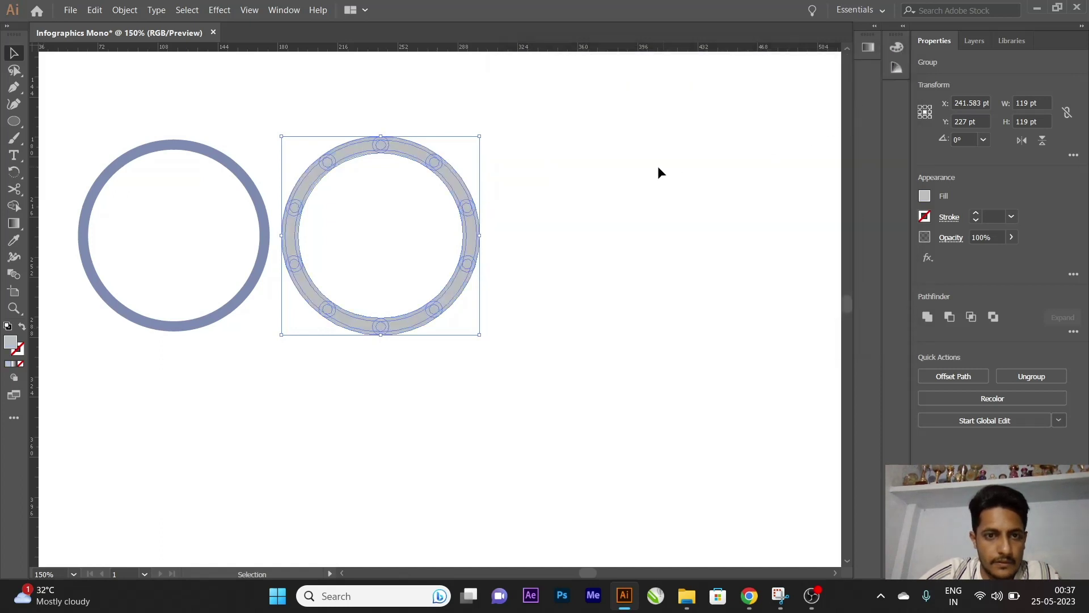
click(697, 191)
Select the blue and grey rings together and align their horizontal centres
click(252, 179)
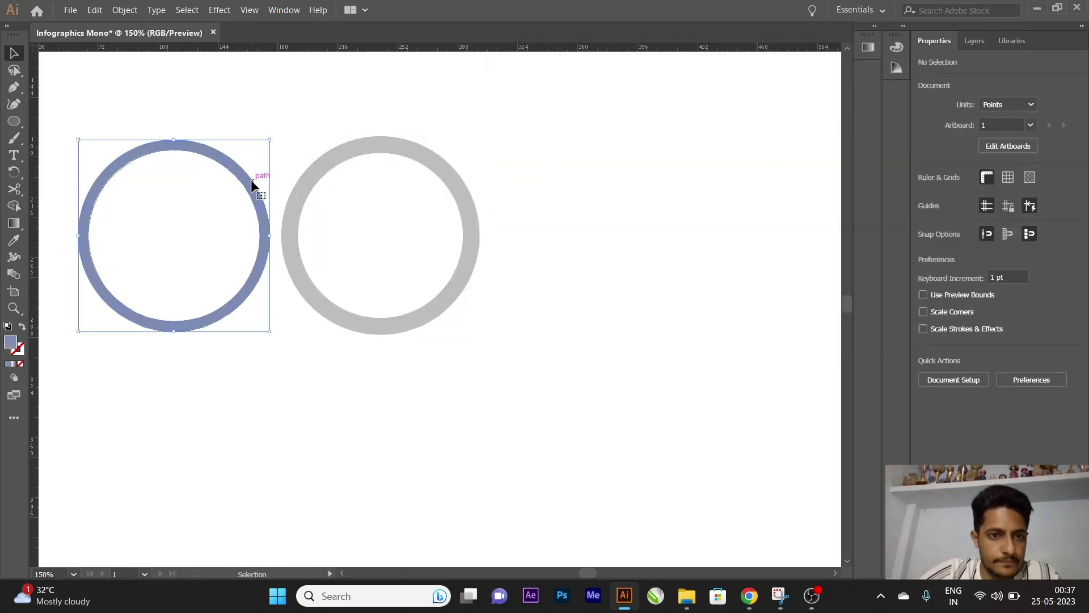
shift+click(415, 147)
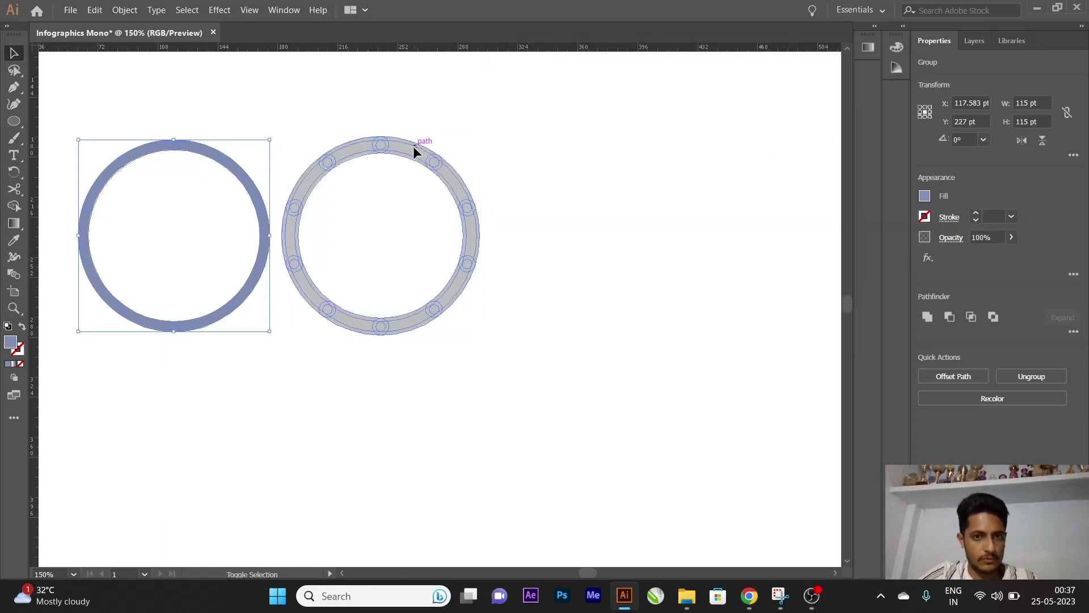
click(971, 318)
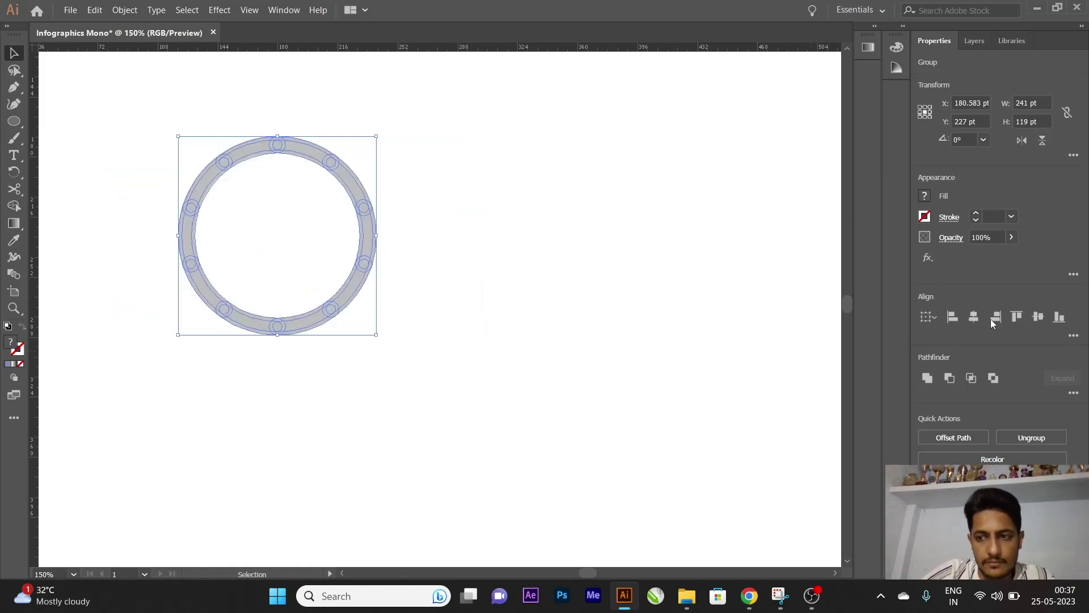
click(446, 232)
Inspect the layered ring by reselecting it and opening then dismissing its context menu
click(350, 182)
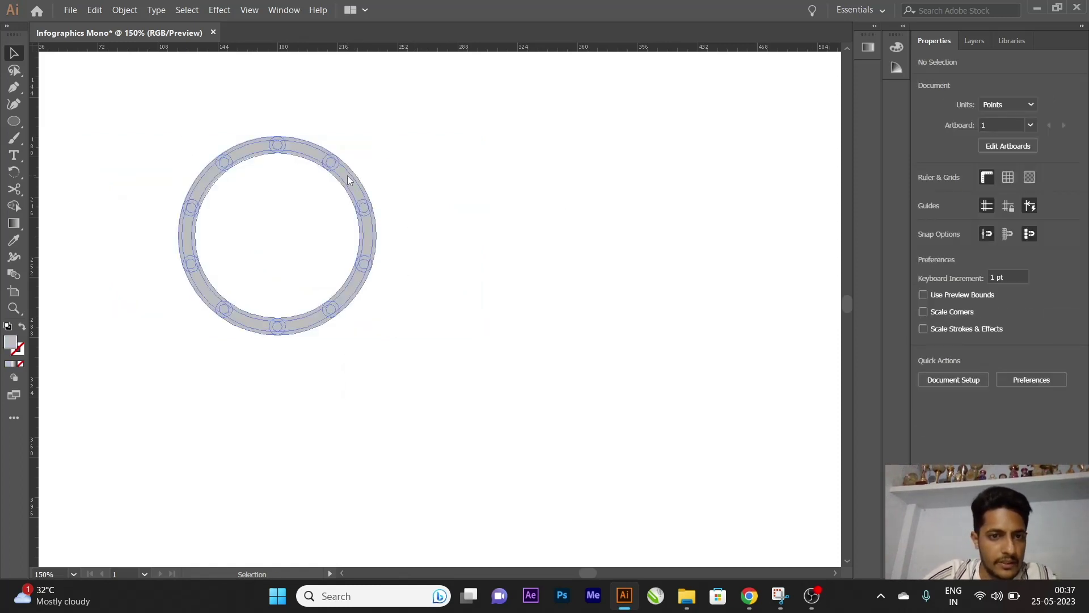
right_click(349, 178)
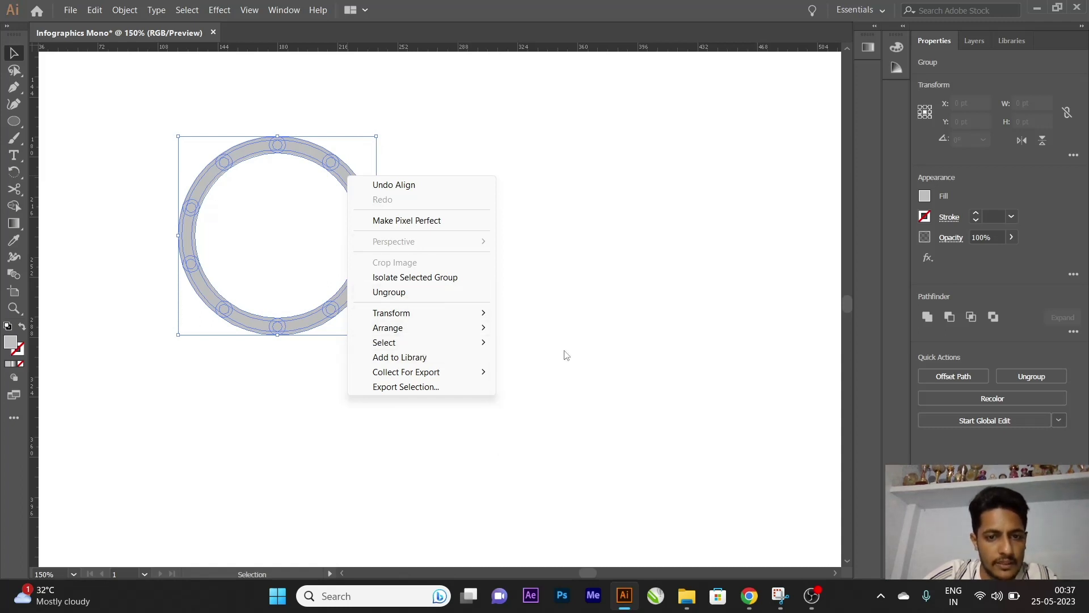
click(564, 355)
click(355, 160)
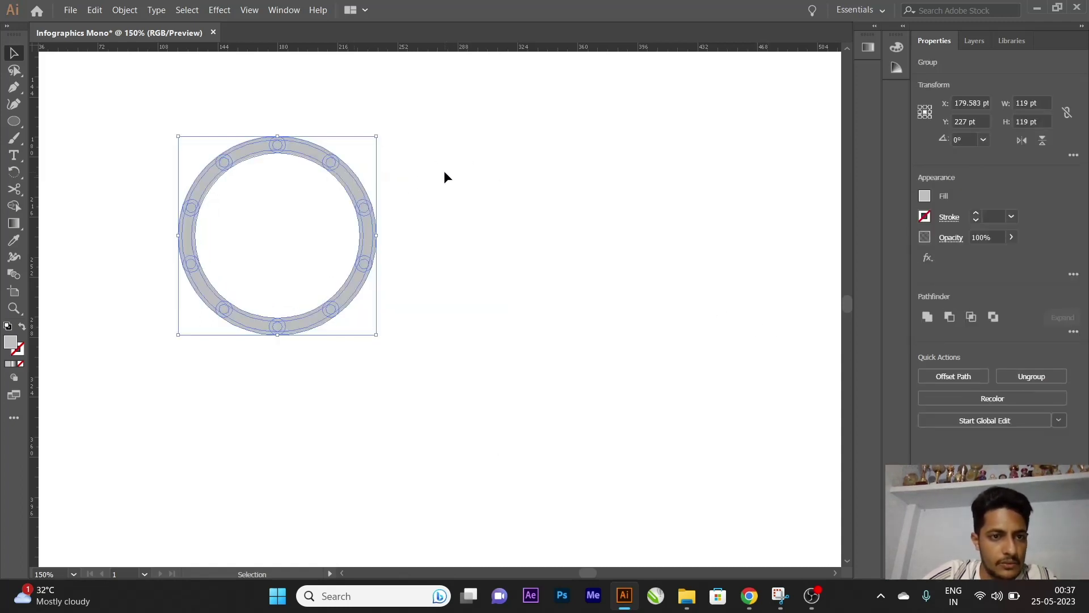
key(ctrl)
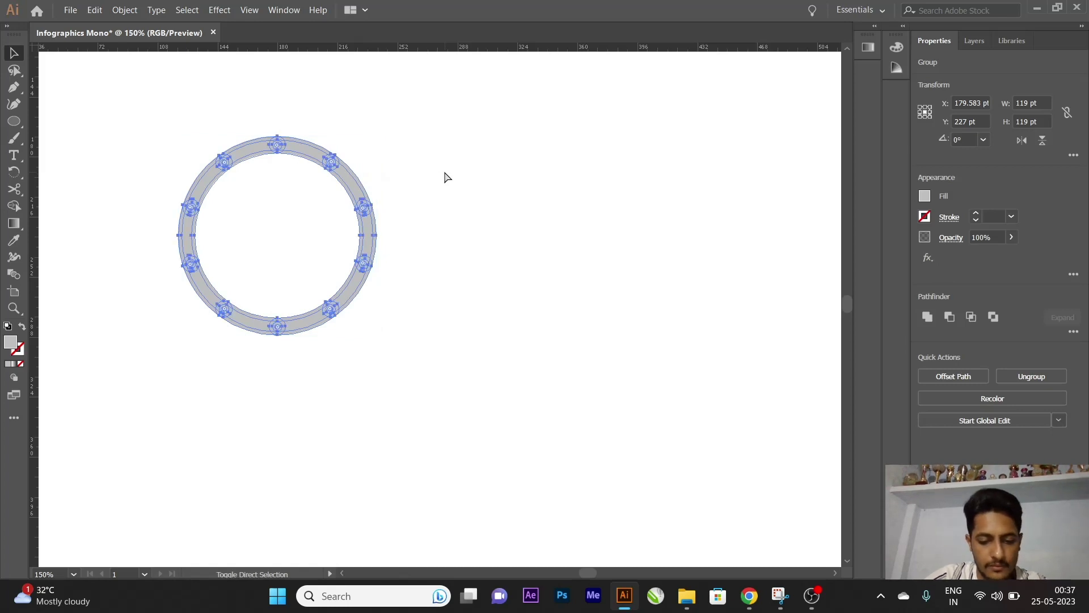
click(444, 172)
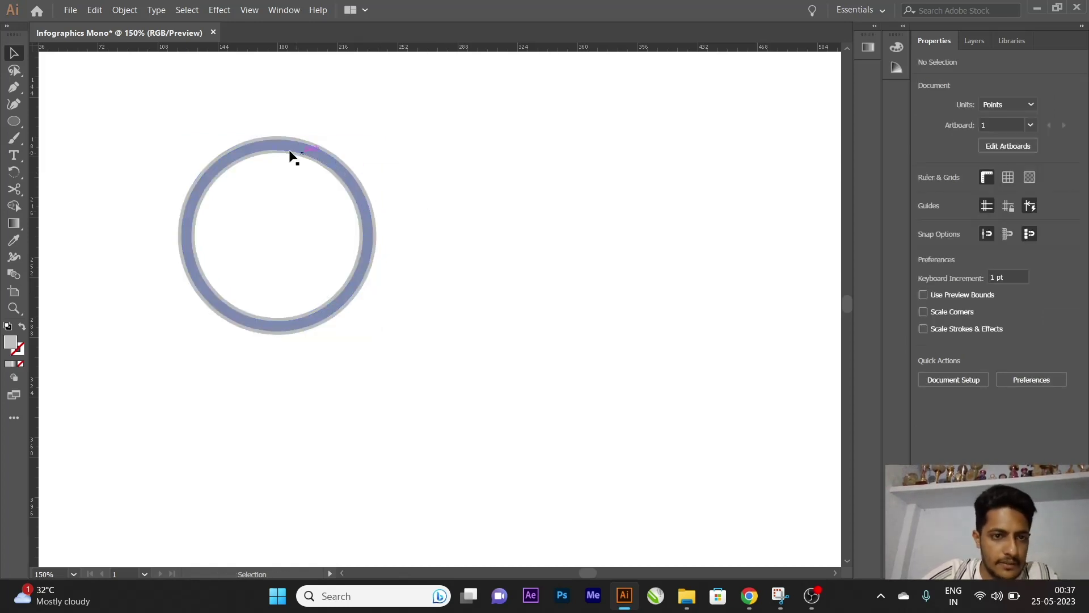
click(280, 136)
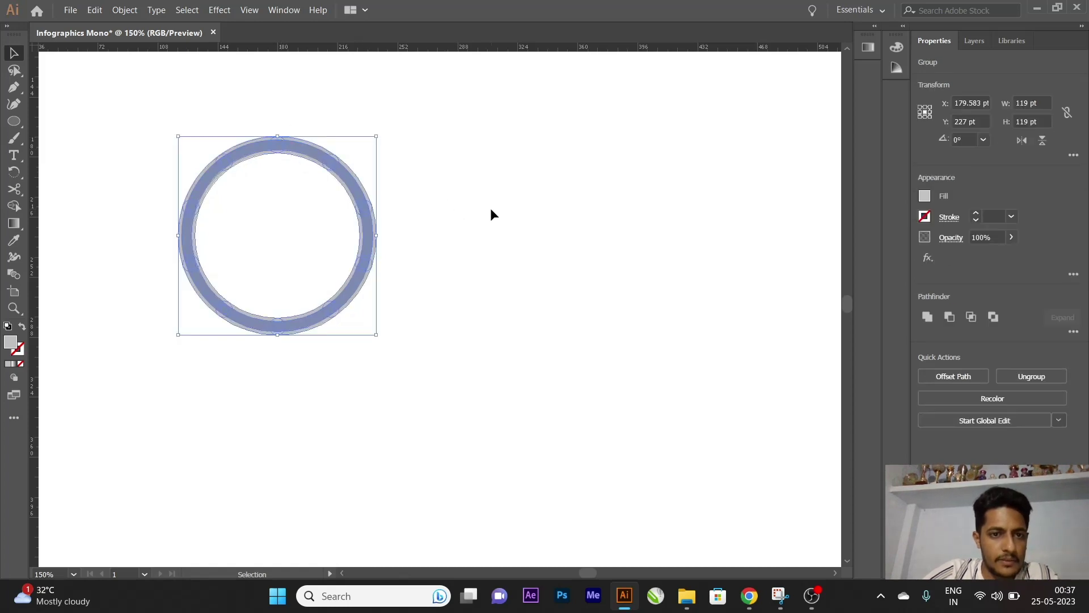
click(490, 208)
click(356, 180)
click(198, 168)
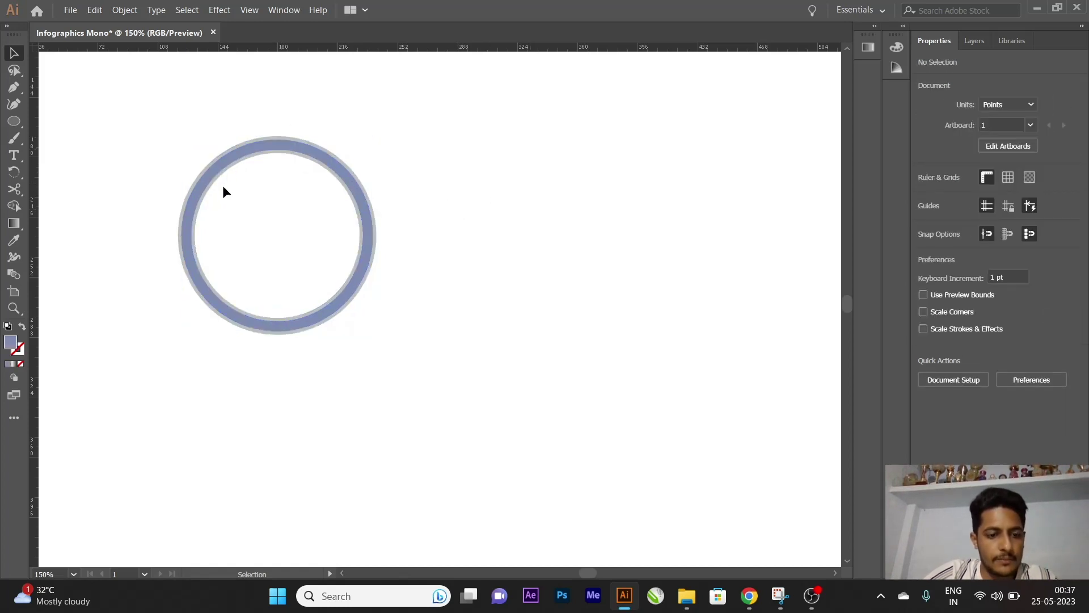
Undo an accidental distortion of the ring group and return to the Selection tool
scroll(232, 176, up, 3)
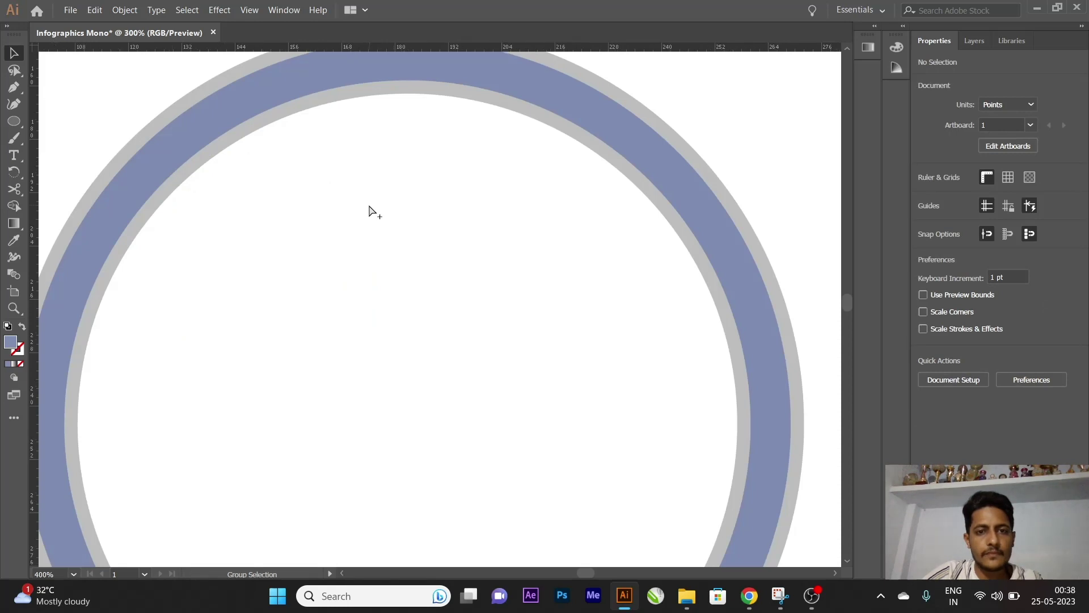
scroll(368, 211, down, 1)
click(349, 141)
mouse_move(350, 142)
mouse_down()
mouse_move(372, 117)
mouse_move(400, 112)
mouse_up()
key(a)
click(376, 112)
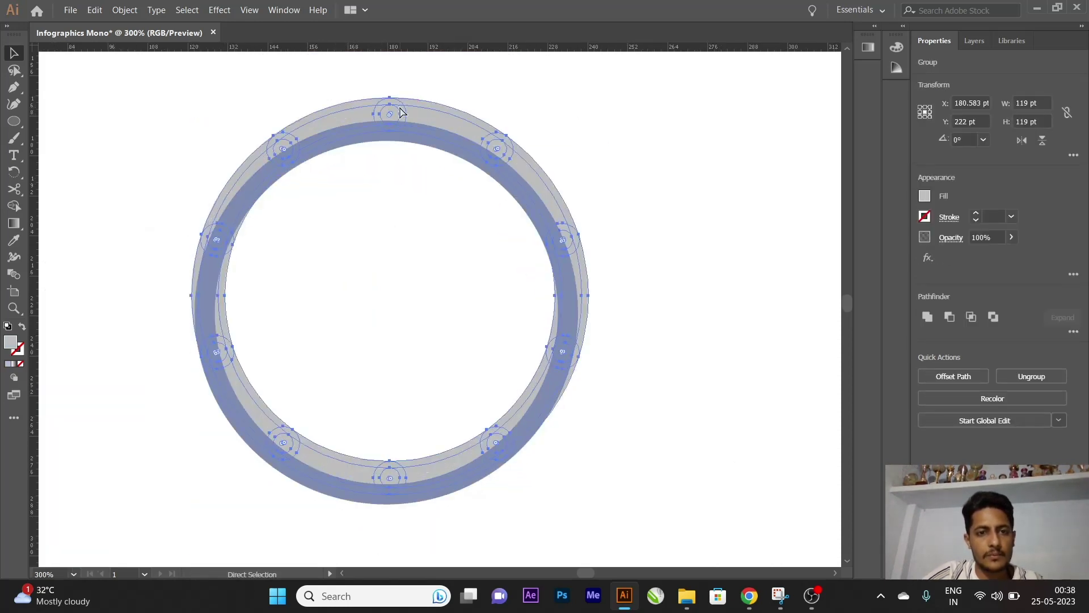
key(ctrl+z)
key(v)
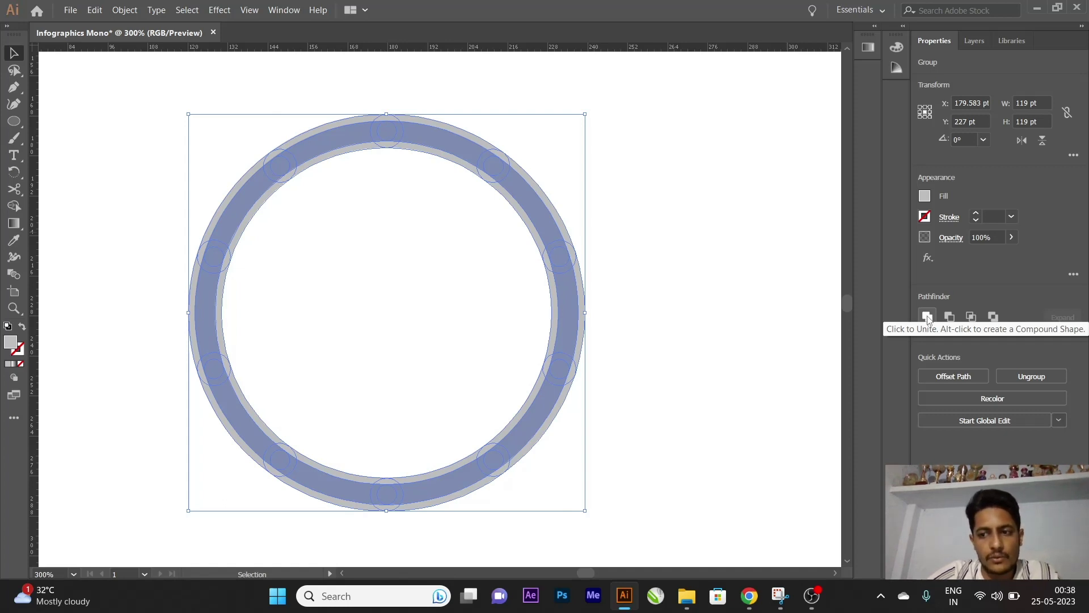
Unite the overlapping shapes in Pathfinder, then test-pull the grey ring and undo
click(1074, 333)
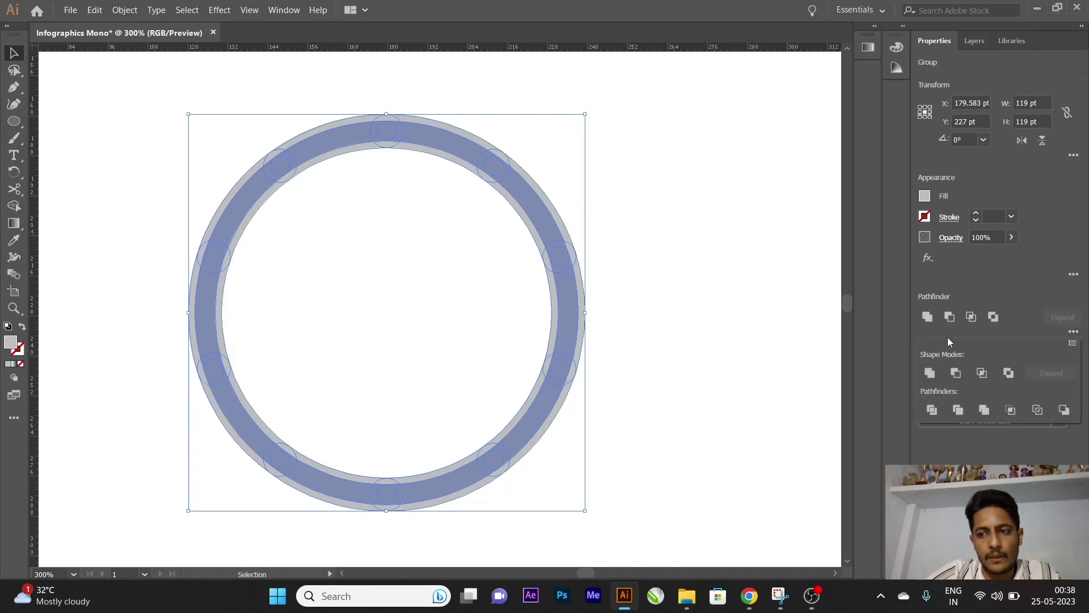
click(932, 377)
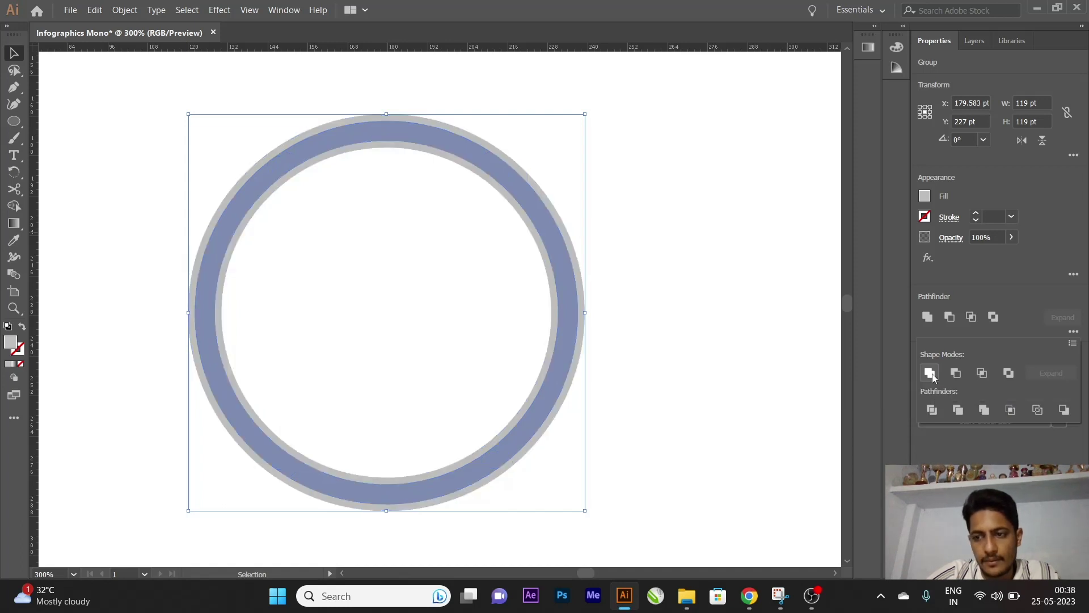
click(667, 182)
click(409, 117)
drag(409, 117, 560, 117)
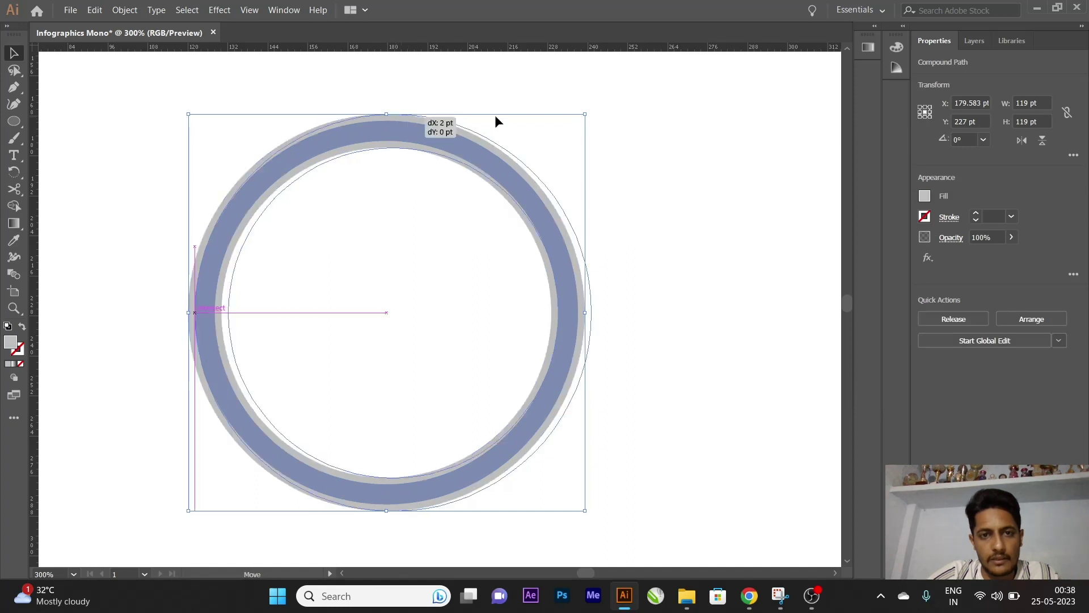
key(a)
key(ctrl+z)
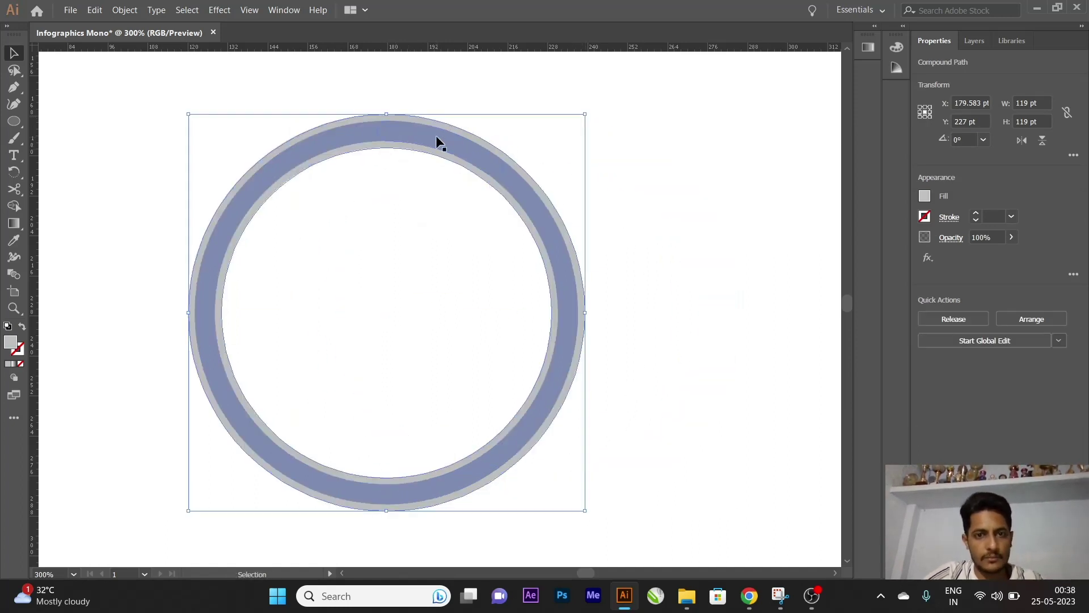
Reselect the ring group to confirm the blue band stays centred inside the grey ring
click(435, 135)
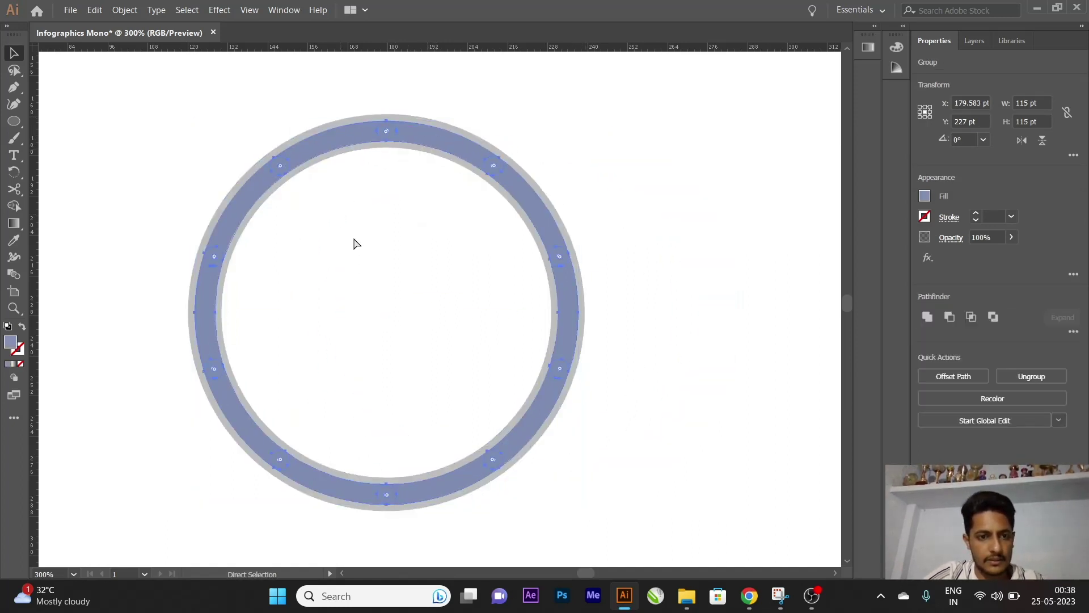
key(v)
click(597, 181)
click(523, 176)
click(560, 168)
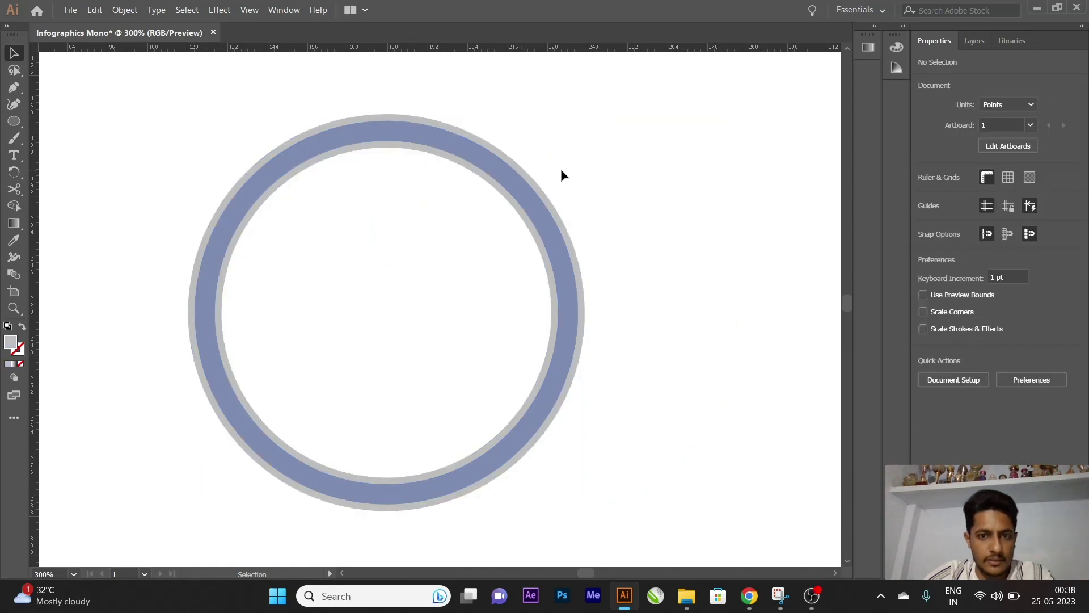
click(491, 155)
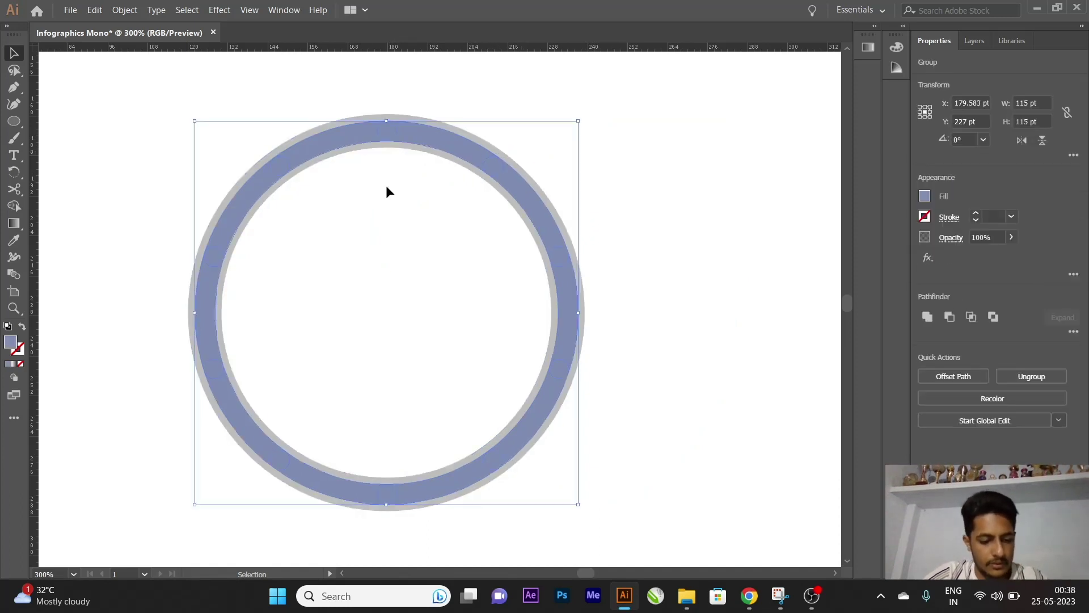
scroll(386, 191, down, 2)
scroll(389, 214, up, 1)
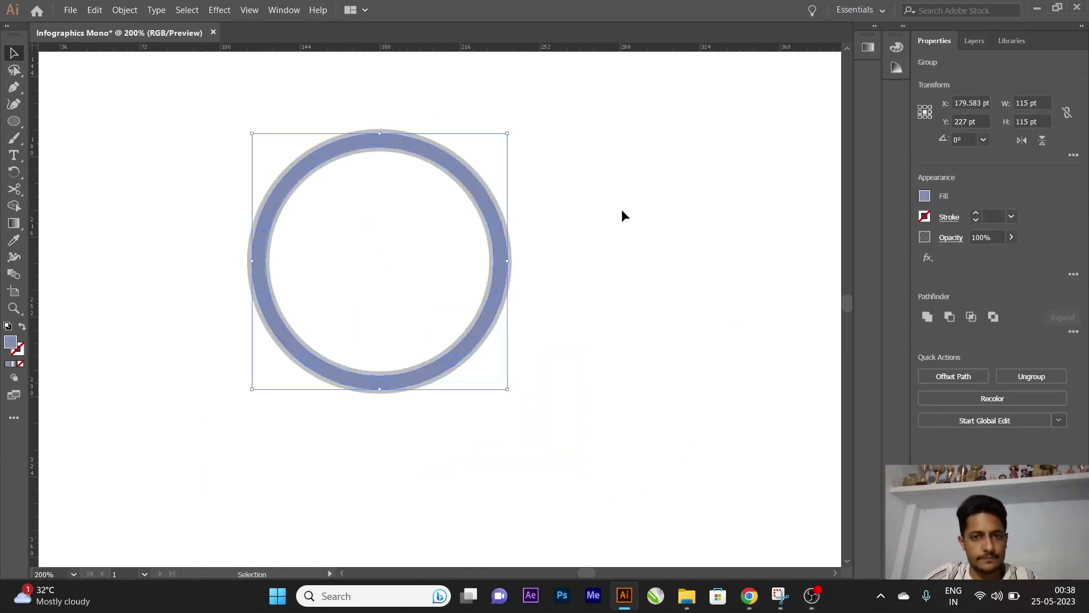
click(601, 205)
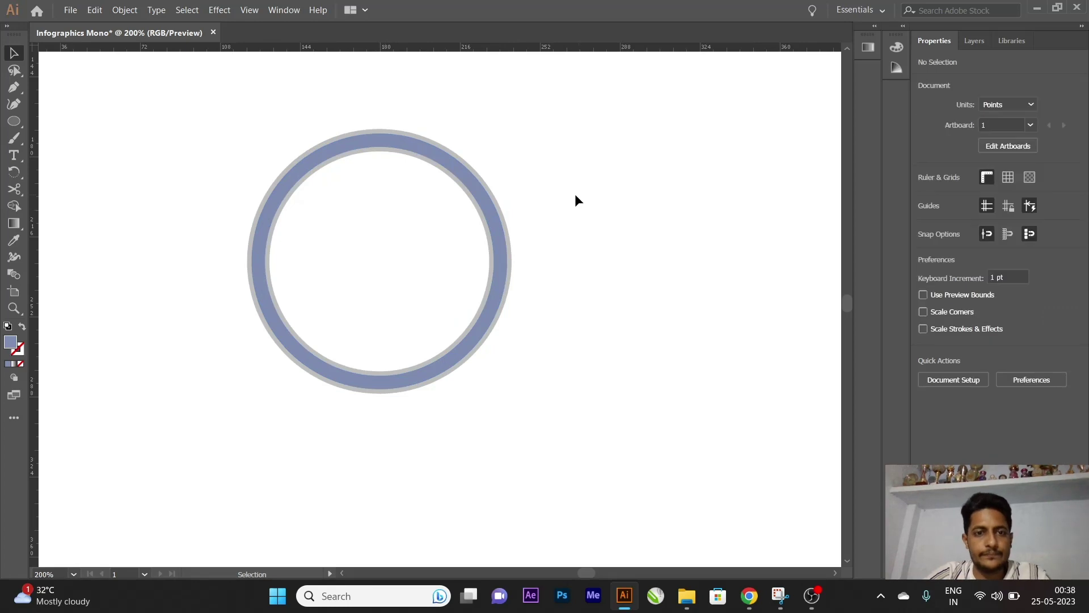
click(457, 174)
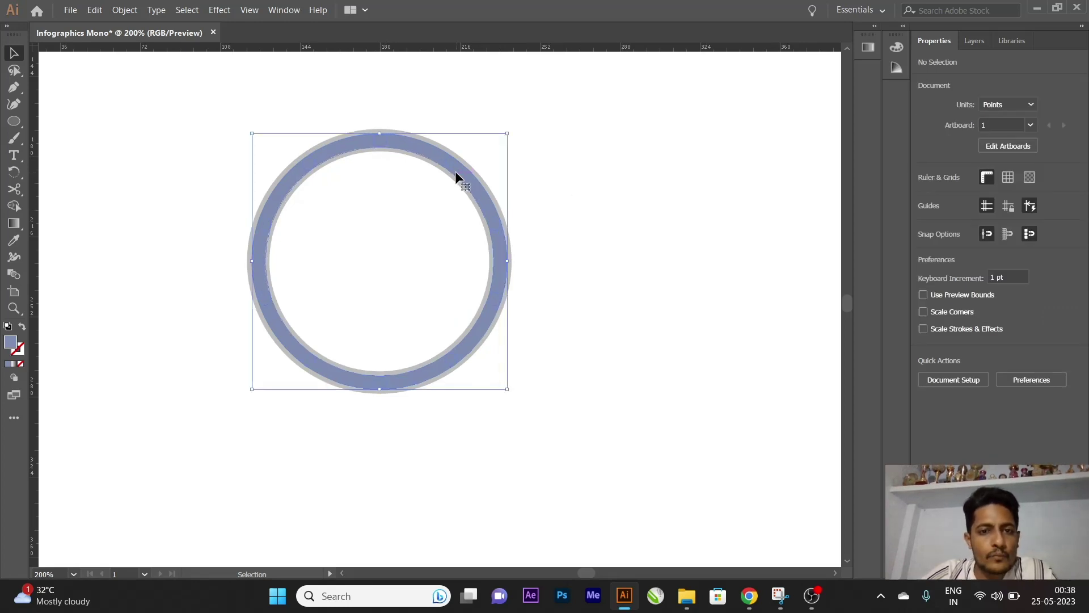
click(113, 171)
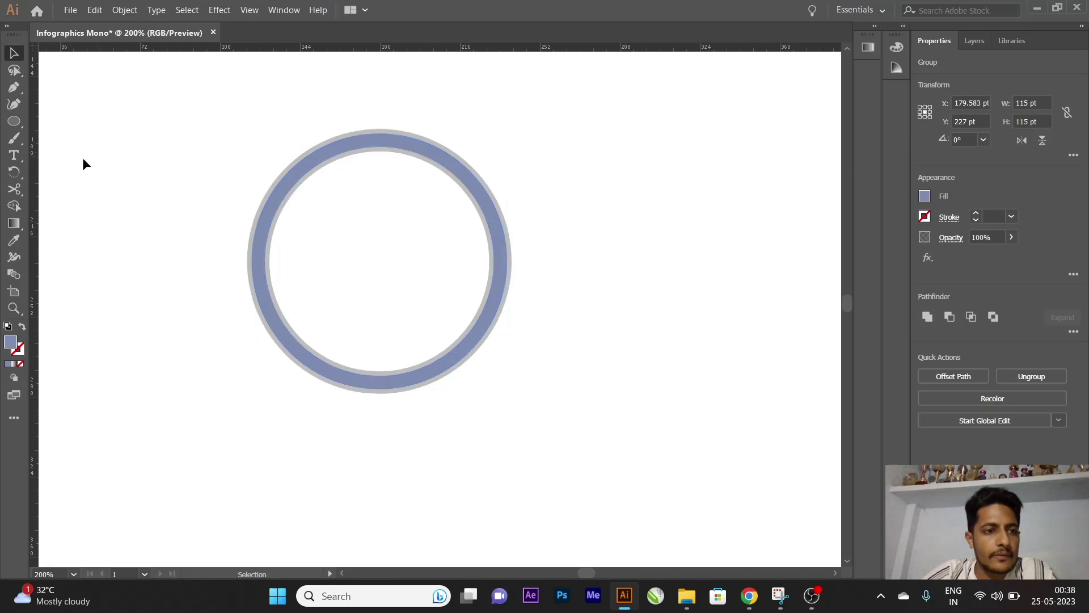
click(14, 155)
Add a '90%' text label right of the ring and select its characters for a font change
click(600, 245)
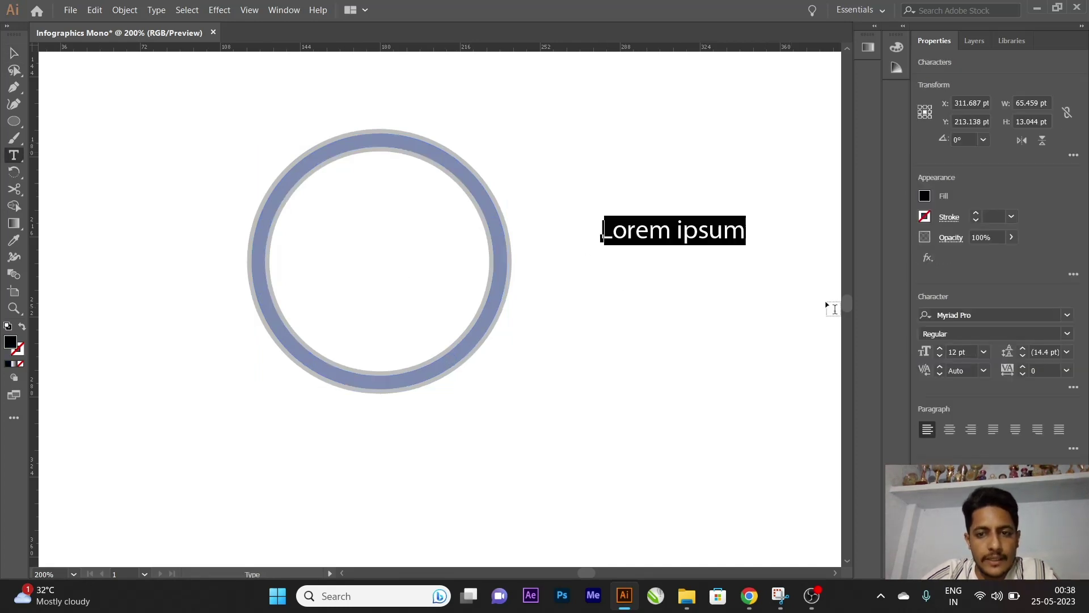
text(1)
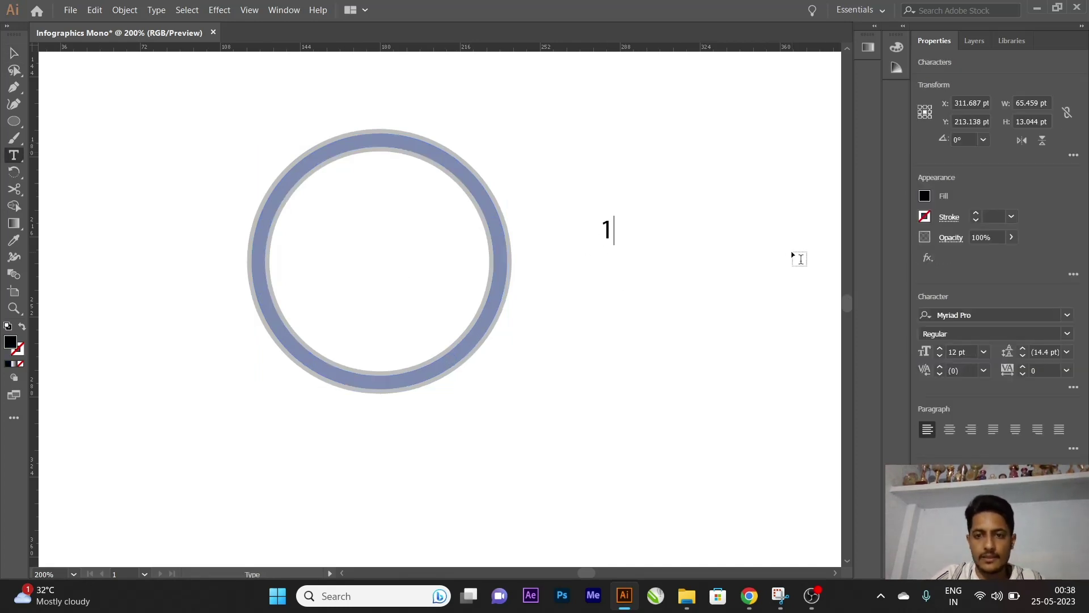
text(00)
key(BackSpace)
key(BackSpace)
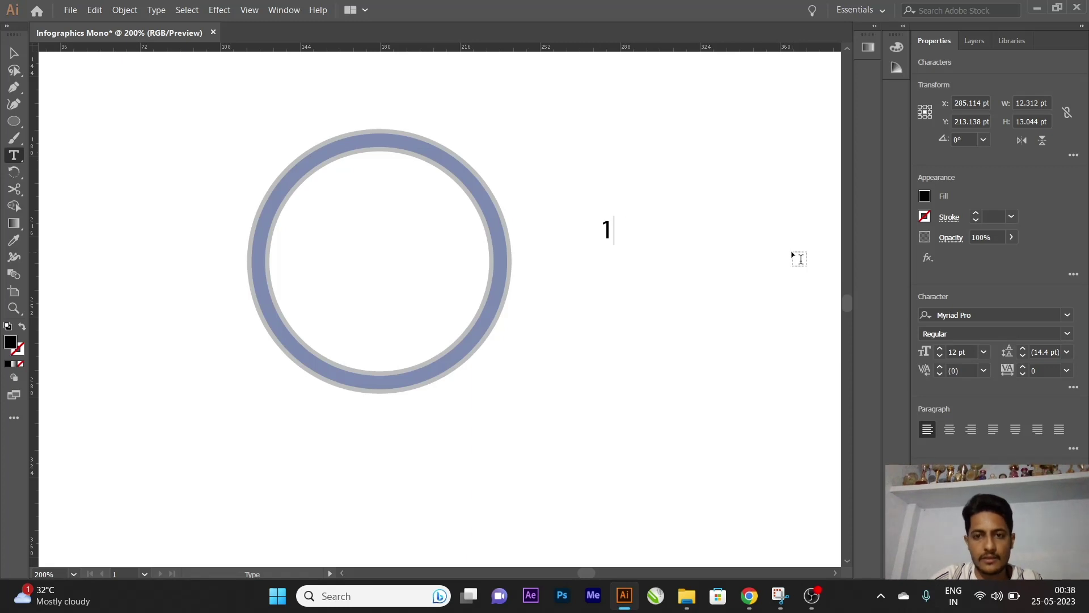
key(BackSpace)
text(90)
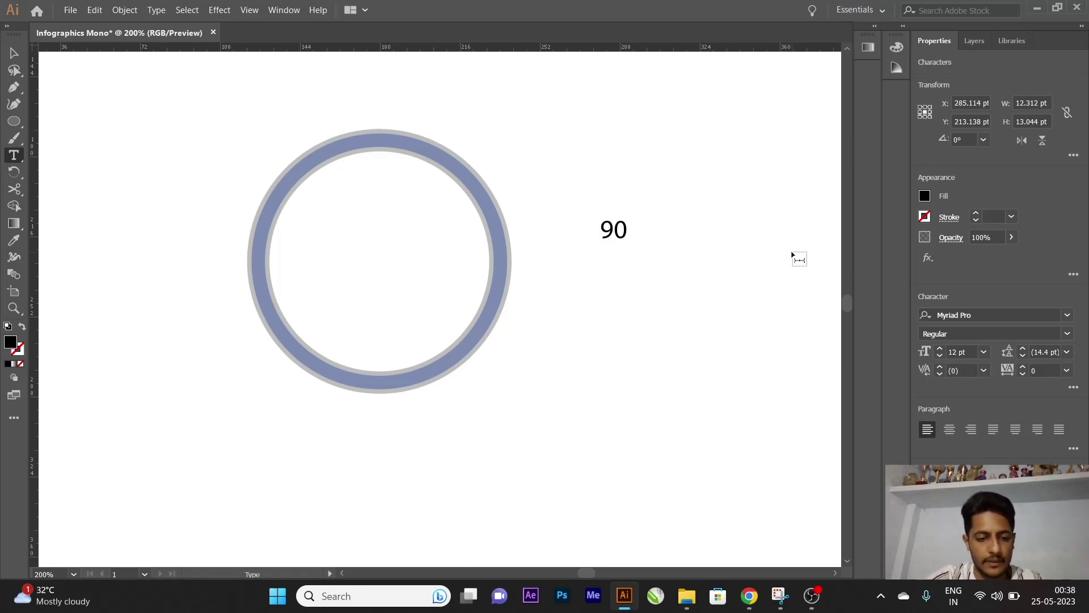
text(%)
key(Escape)
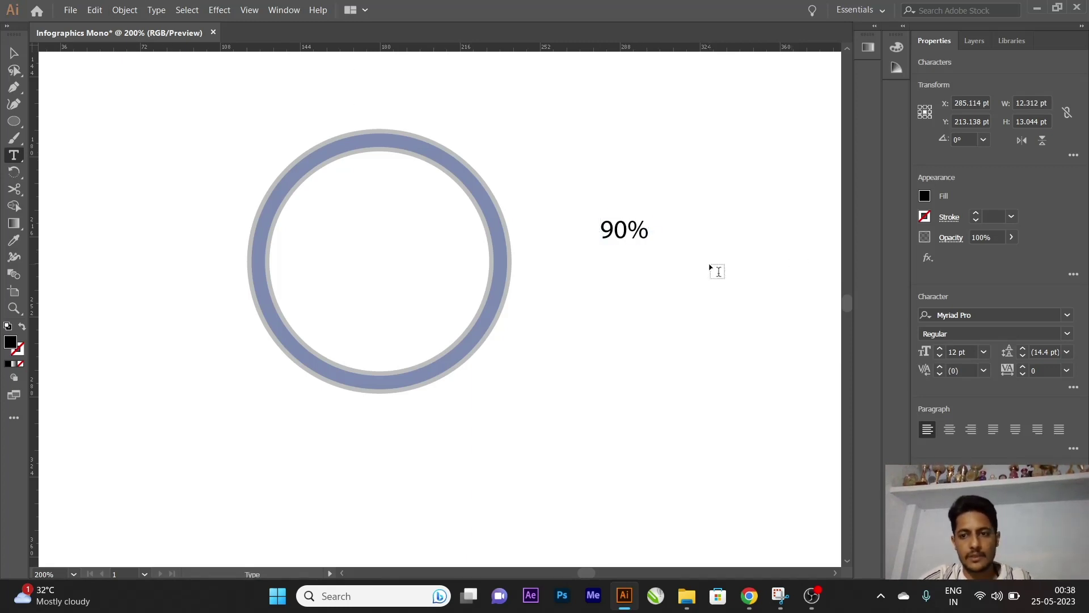
click(648, 230)
key(ctrl+a)
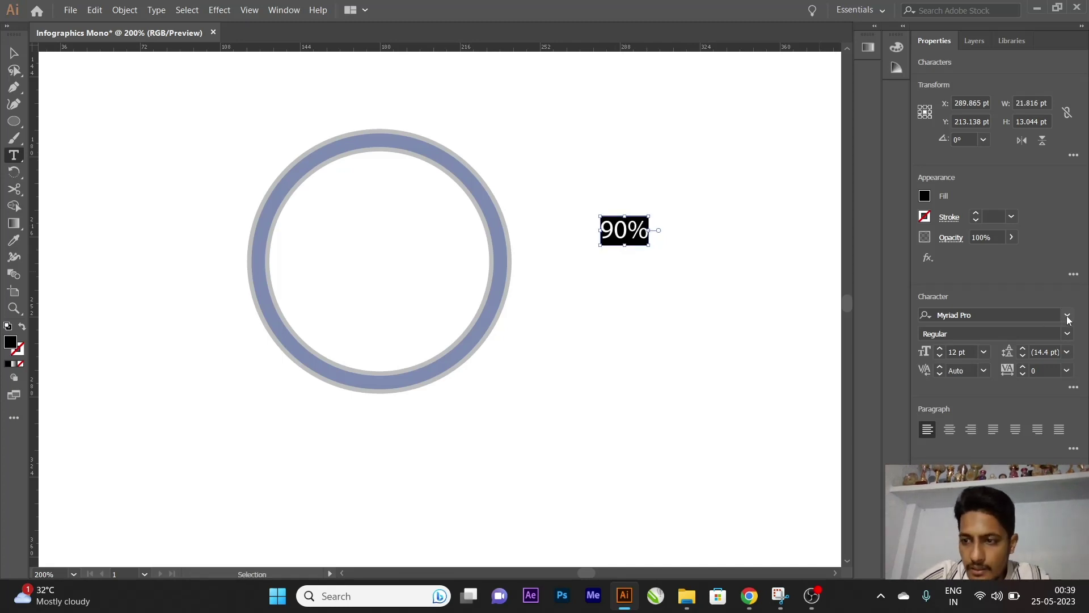
click(1067, 315)
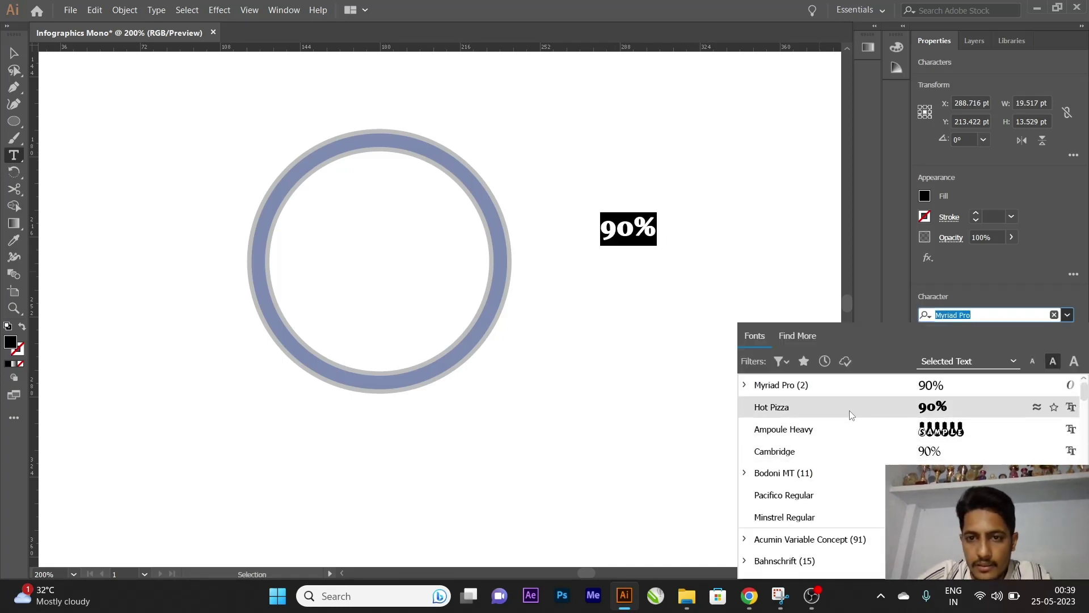
Scroll the Properties font list down to Algarve and apply it to the 90% label
scroll(849, 422, down, 1)
scroll(862, 437, down, 2)
scroll(879, 454, down, 2)
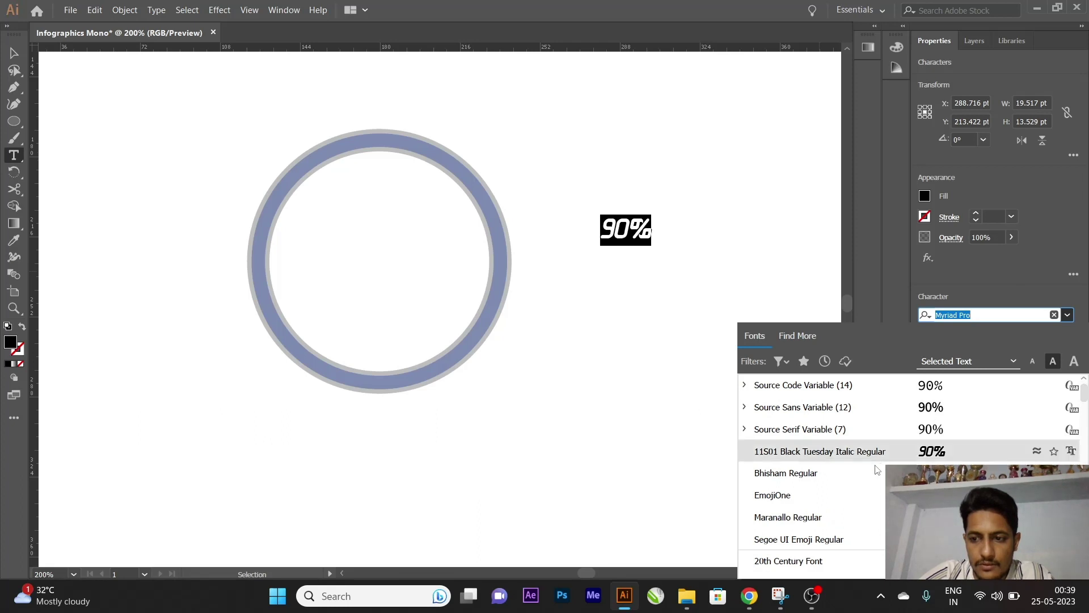
scroll(876, 469, down, 2)
scroll(865, 481, down, 3)
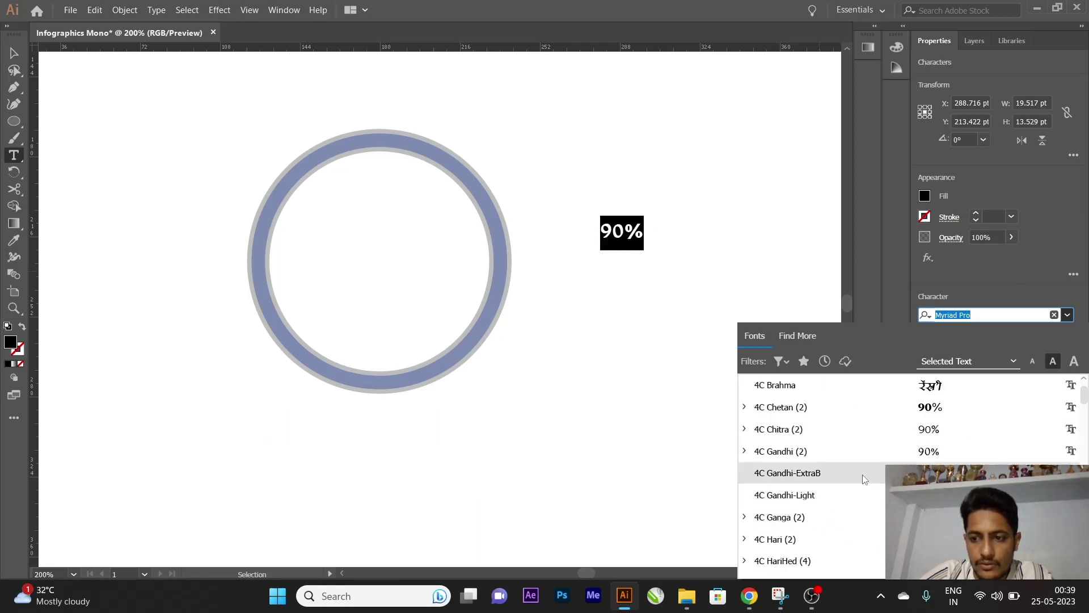
scroll(865, 477, down, 3)
scroll(868, 473, down, 2)
scroll(869, 474, down, 2)
scroll(871, 473, down, 2)
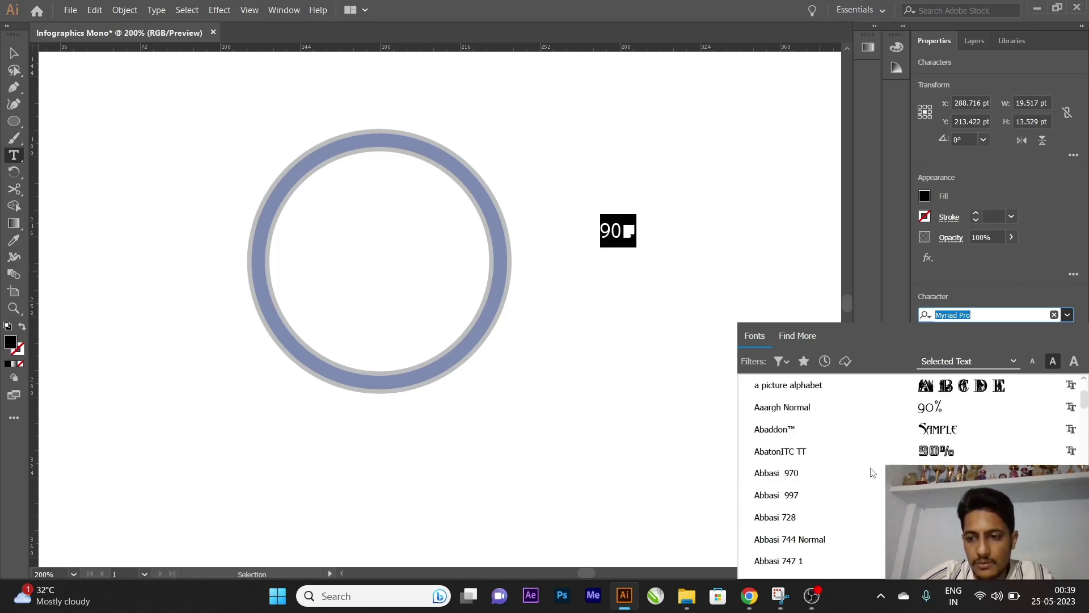
scroll(872, 473, up, 2)
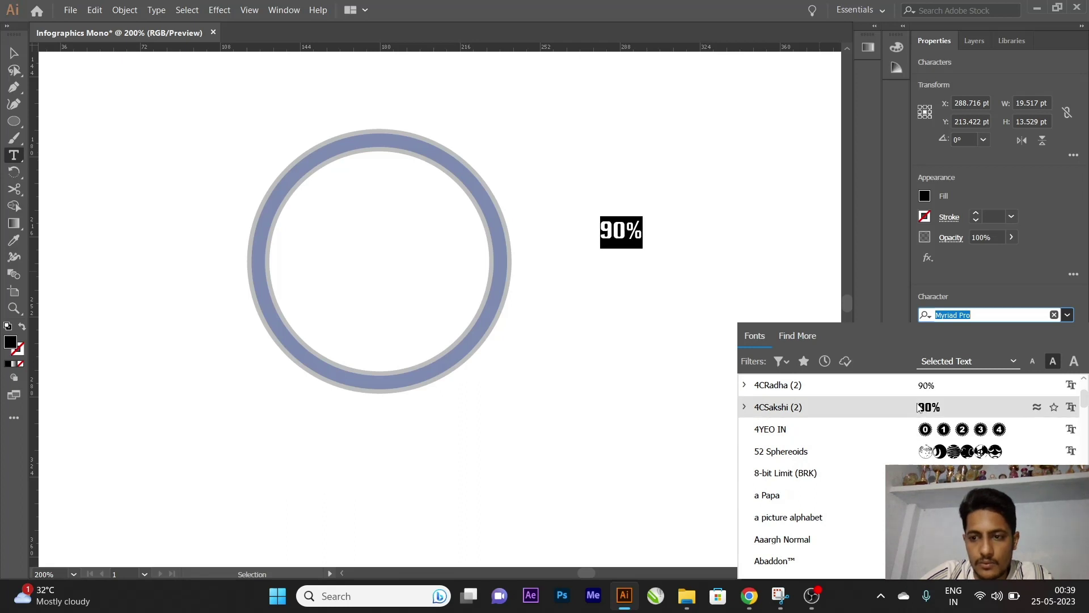
scroll(919, 407, down, 1)
scroll(919, 414, down, 1)
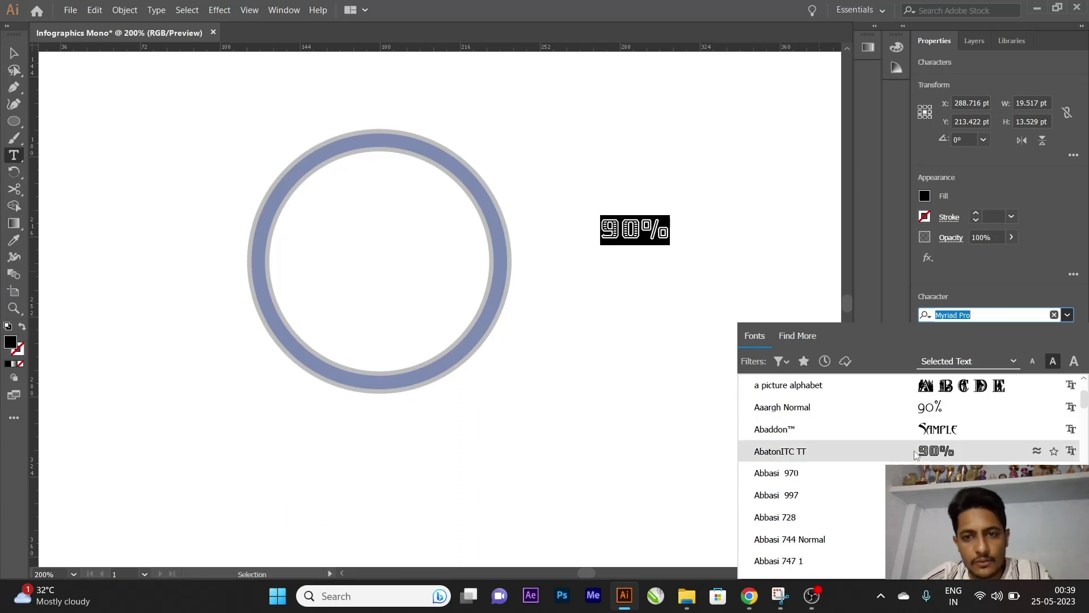
scroll(915, 454, down, 2)
scroll(915, 454, down, 3)
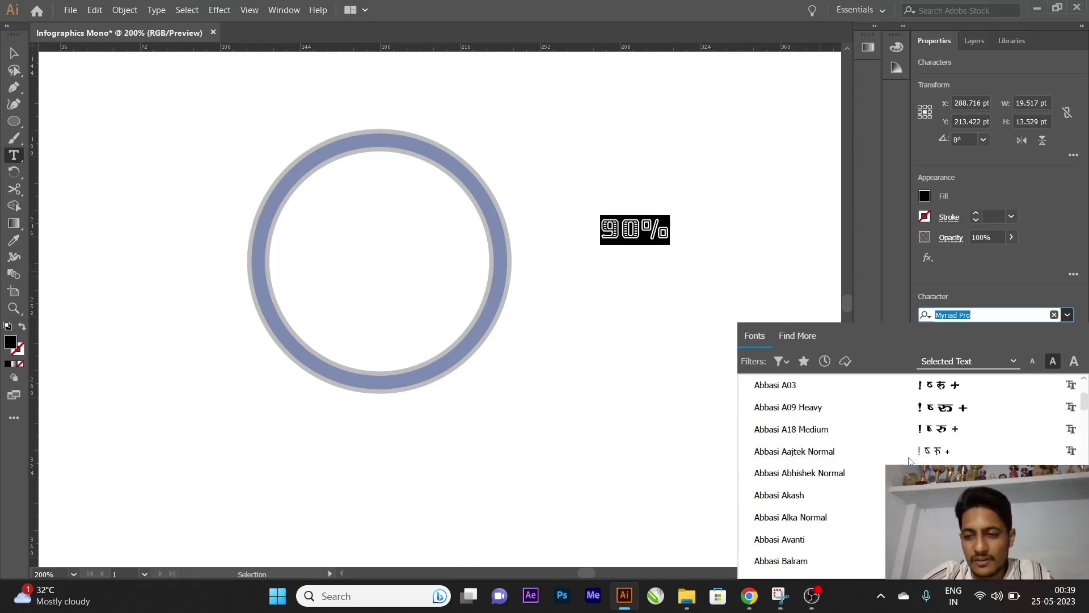
scroll(915, 454, down, 3)
scroll(915, 454, down, 5)
scroll(906, 429, down, 5)
scroll(906, 429, down, 5)
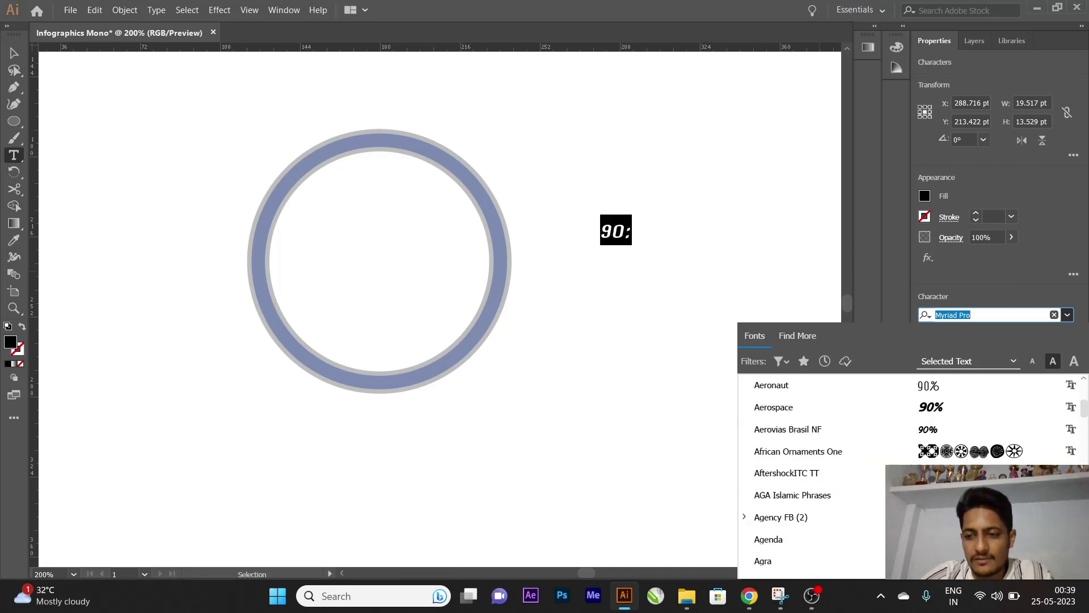
scroll(906, 513, up, 3)
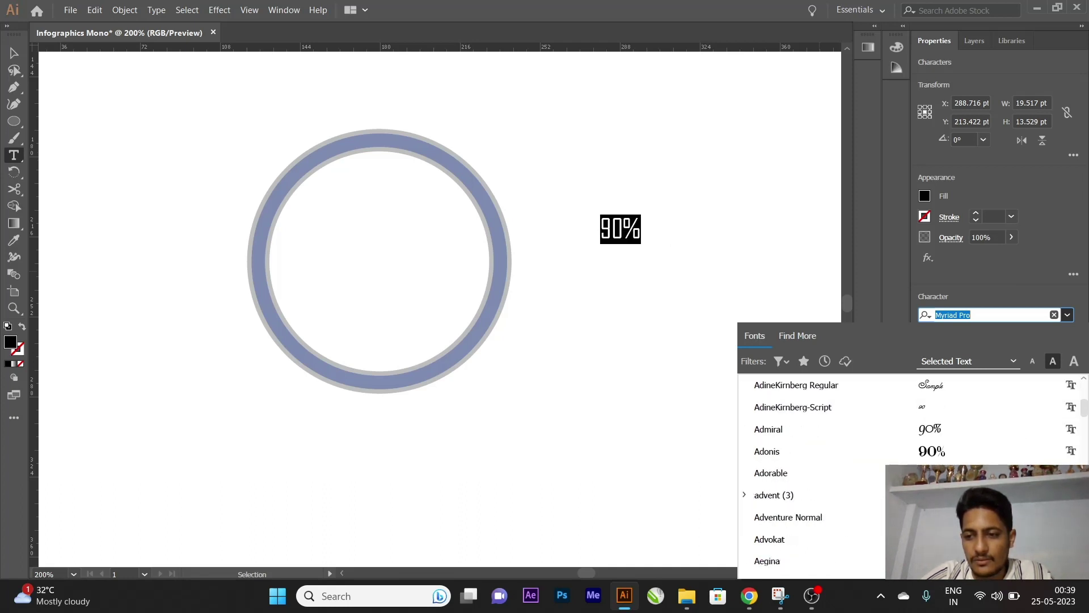
scroll(905, 513, down, 3)
scroll(906, 513, down, 2)
scroll(811, 494, down, 3)
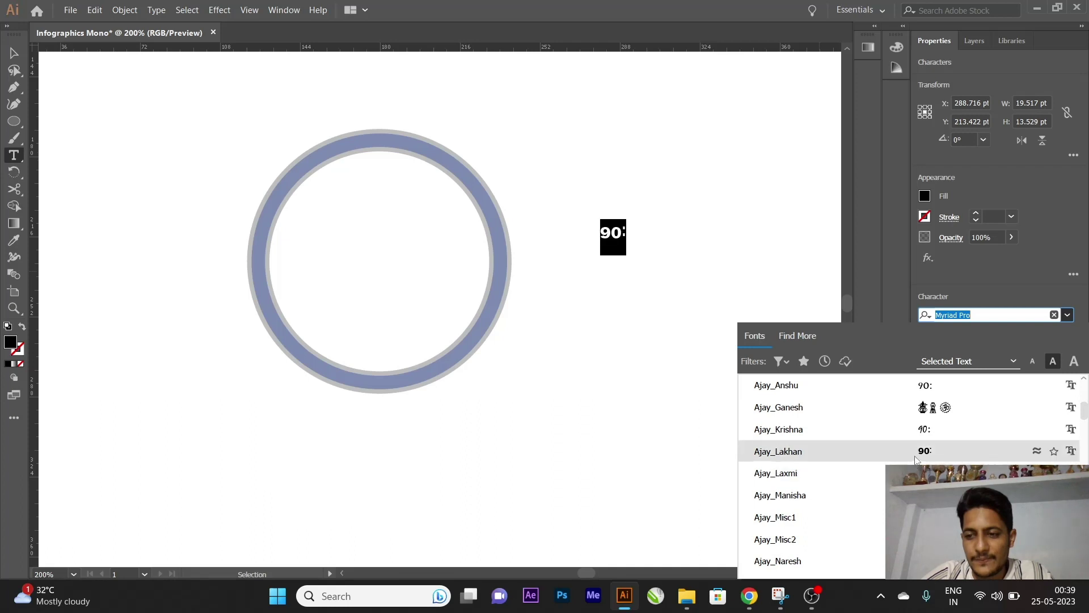
scroll(812, 493, down, 2)
scroll(811, 494, down, 3)
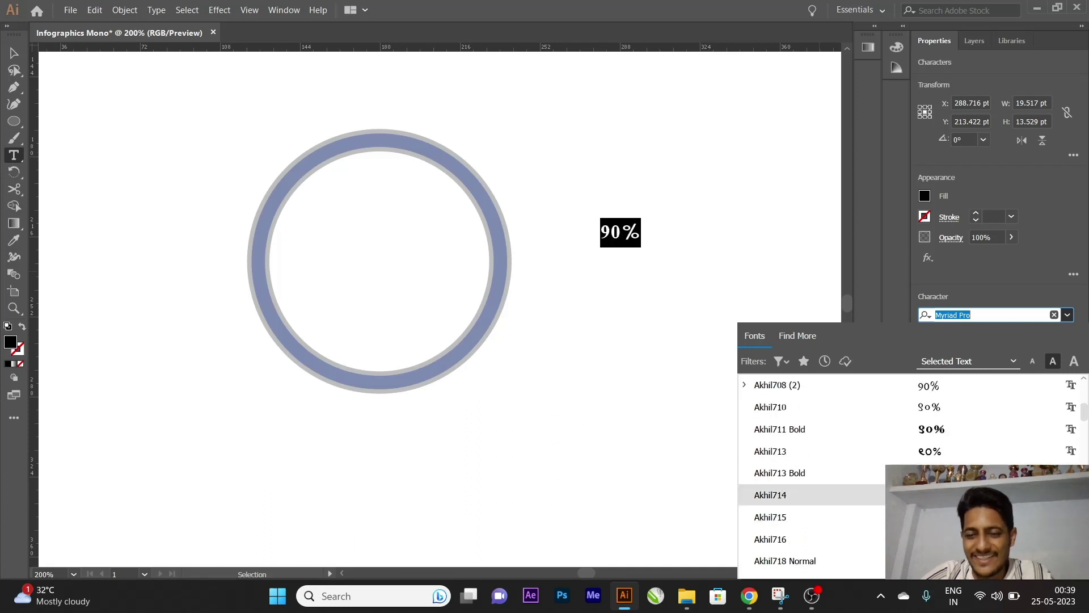
scroll(868, 454, down, 2)
scroll(875, 457, down, 3)
scroll(875, 459, down, 3)
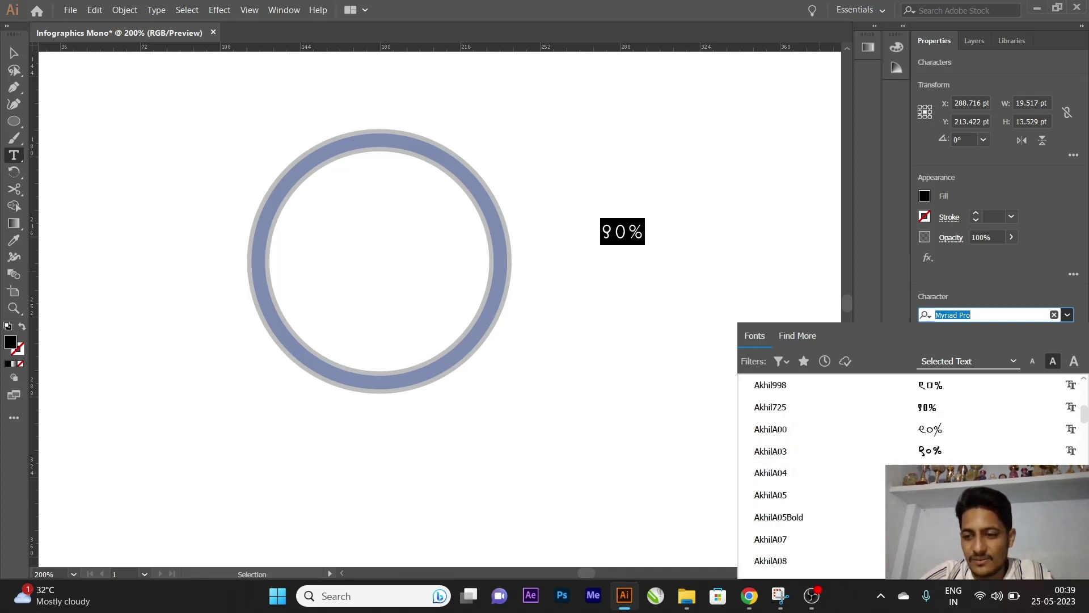
scroll(812, 473, down, 3)
scroll(811, 473, down, 3)
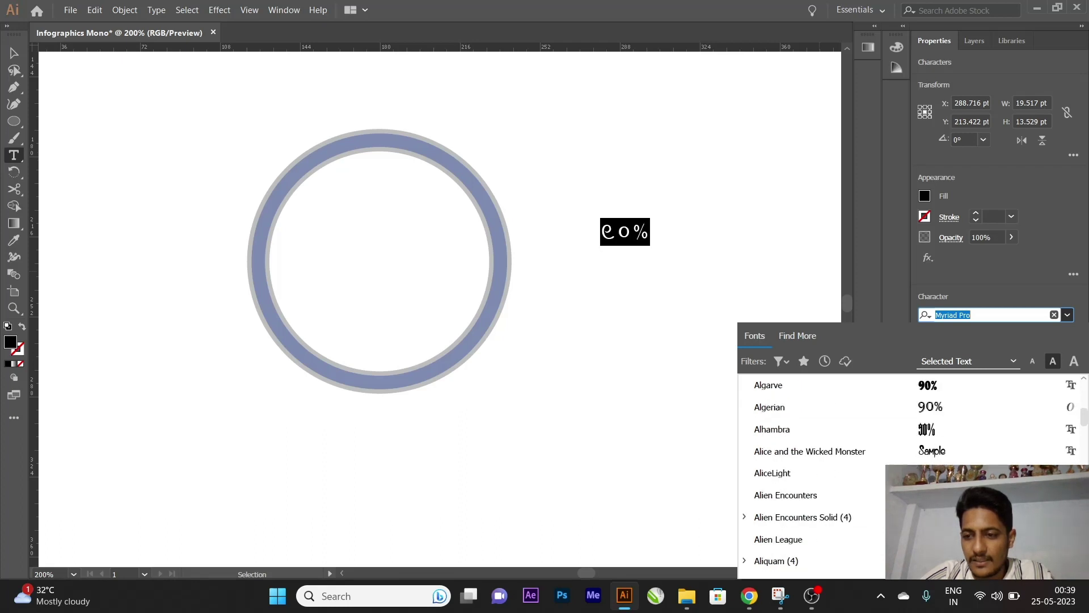
scroll(811, 473, down, 2)
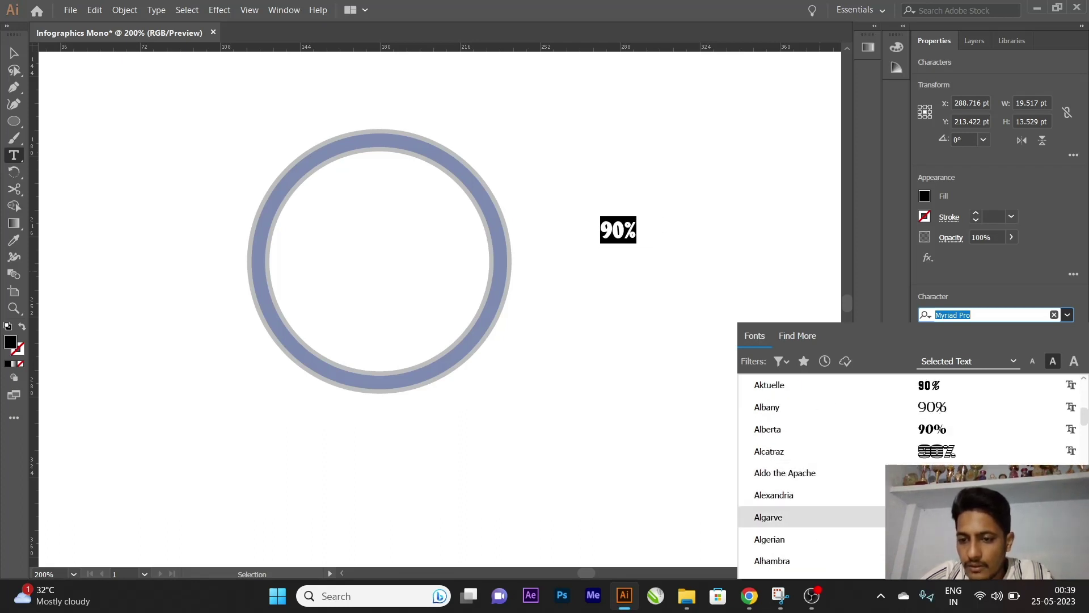
click(811, 517)
Move the 90% label inside the ring and scale it up to about 38 pt
click(561, 199)
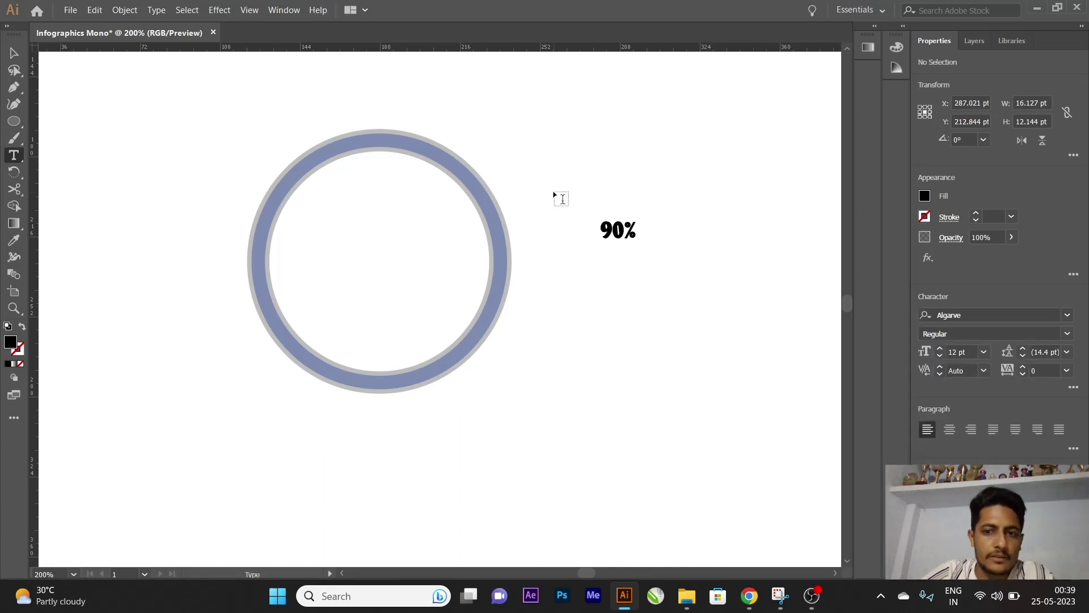
key(ctrl)
click(8, 52)
mouse_move(646, 233)
mouse_down()
mouse_move(373, 258)
mouse_move(457, 327)
mouse_up()
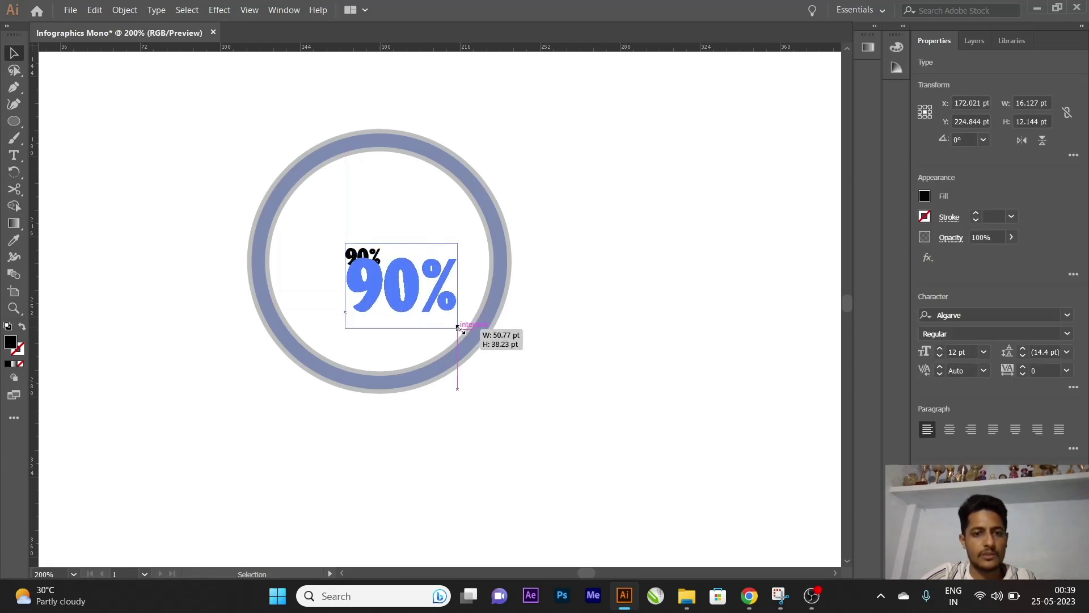
drag(412, 289, 390, 261)
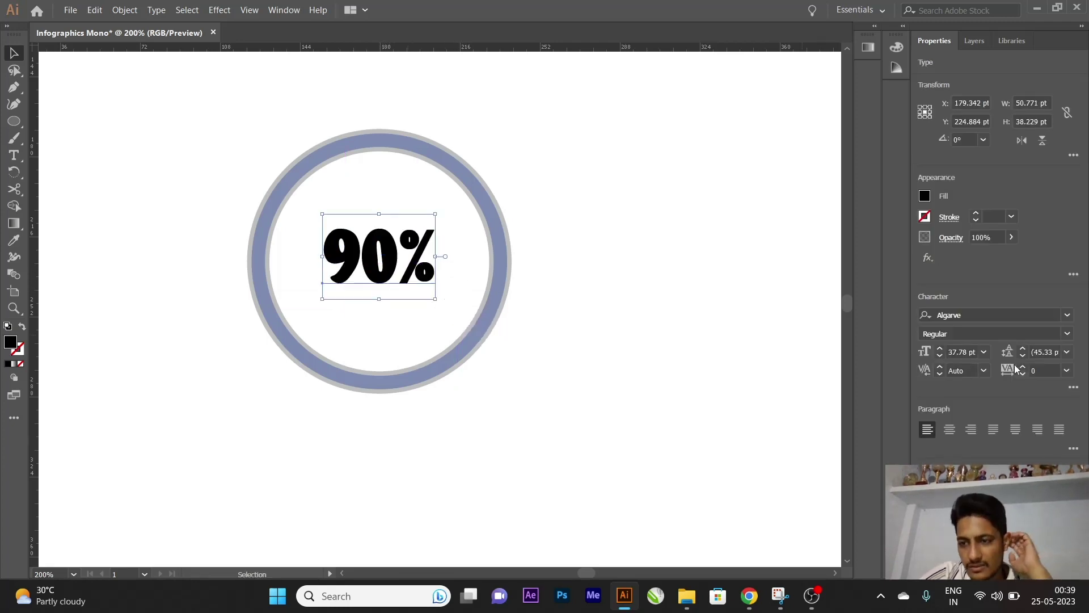
Browse the font list, then search 'arial bla' for the 90% label
click(1060, 315)
scroll(928, 465, down, 5)
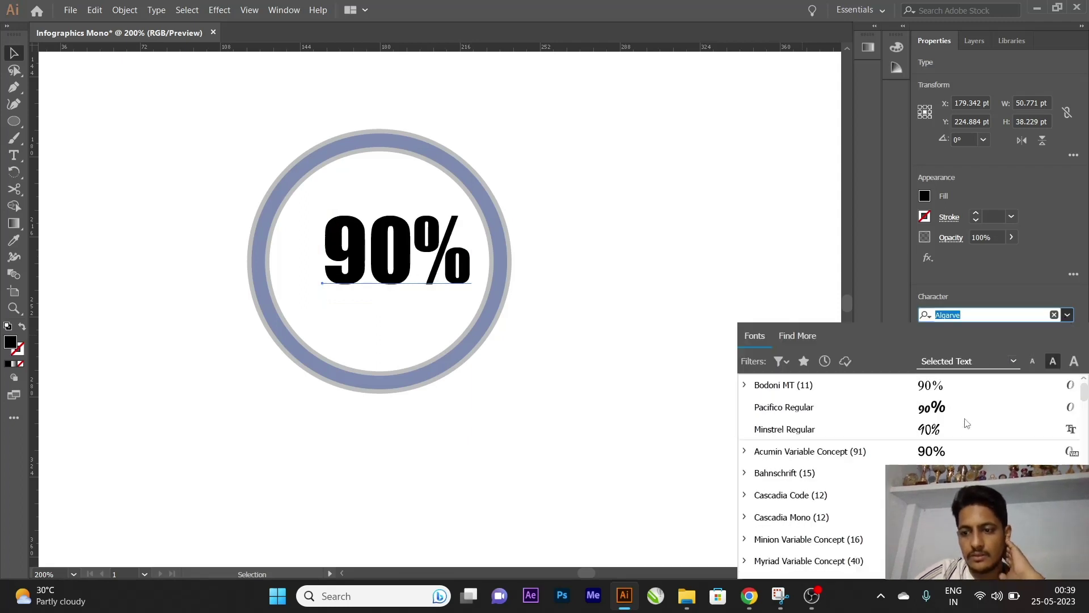
scroll(929, 465, down, 5)
scroll(929, 465, down, 5)
scroll(929, 465, down, 5)
click(948, 325)
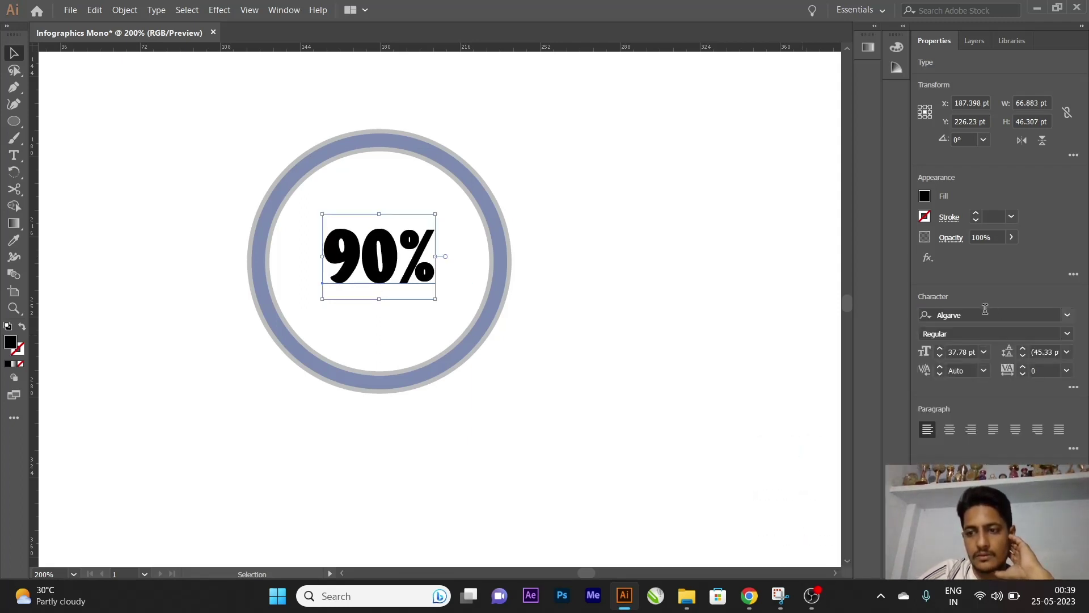
text(ari)
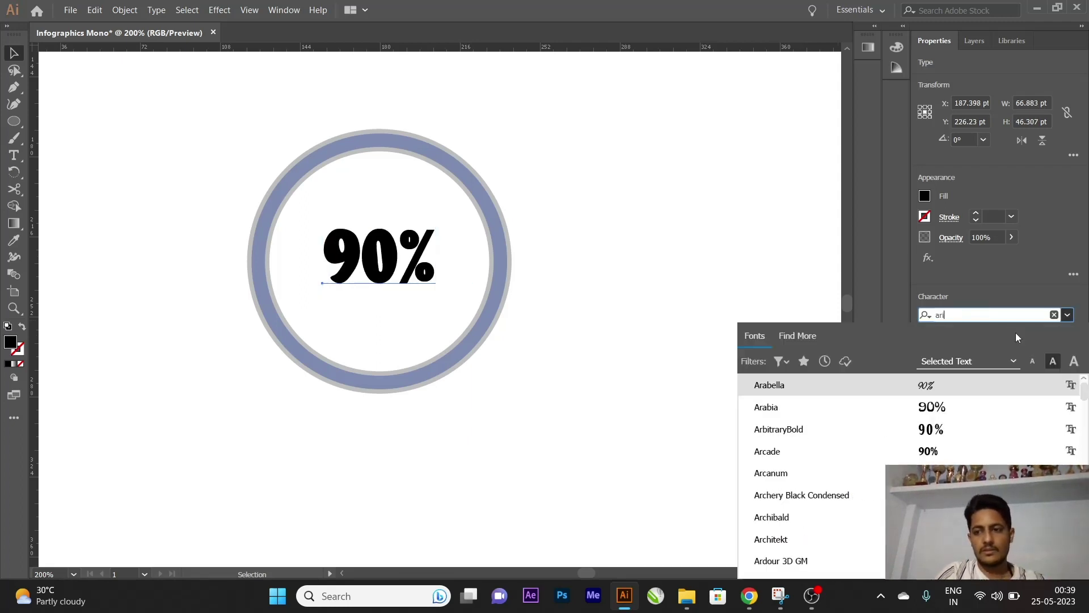
text(al bla)
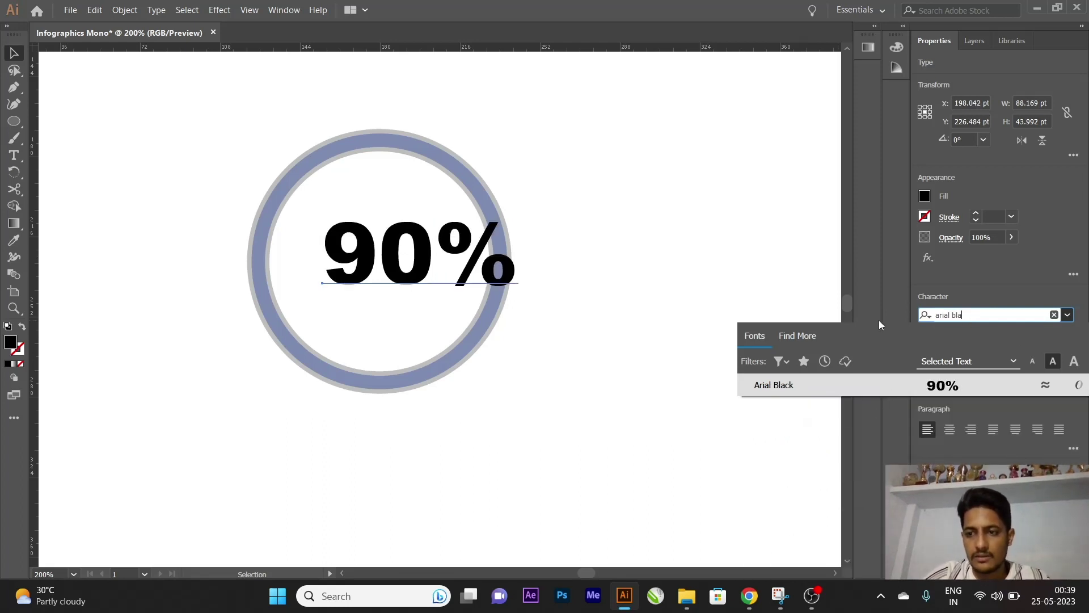
Replace the font search with 'impa', apply Impact, and reselect the label
click(1054, 313)
text(i)
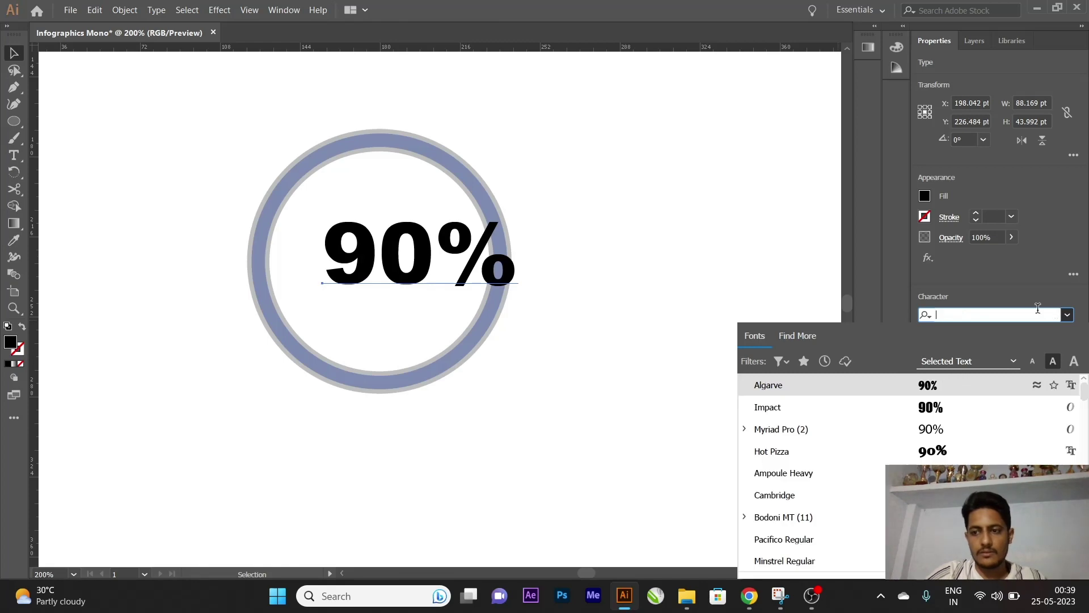
text(mpac)
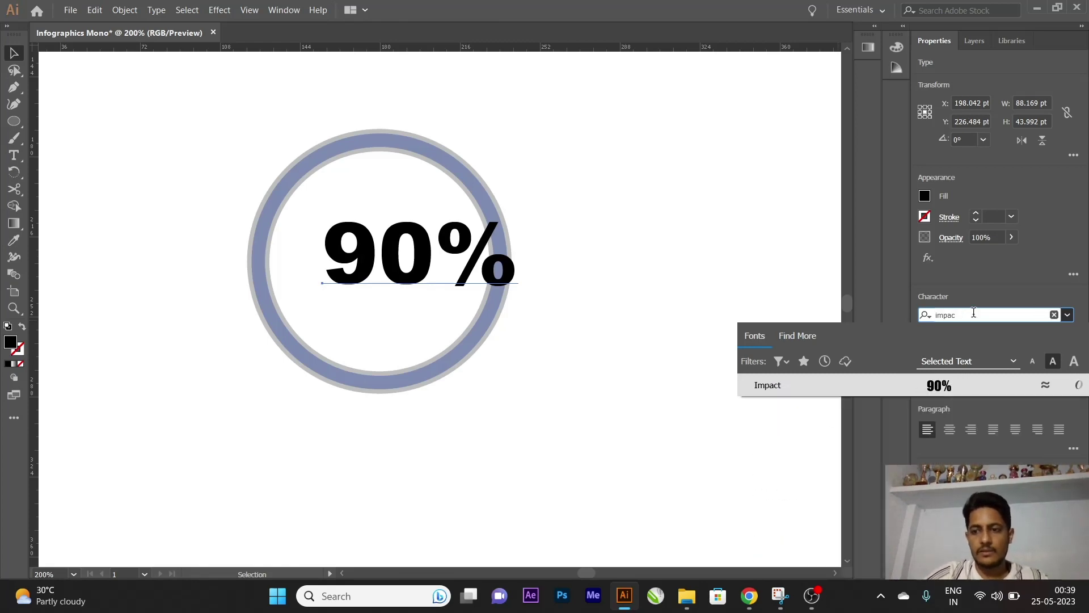
click(928, 383)
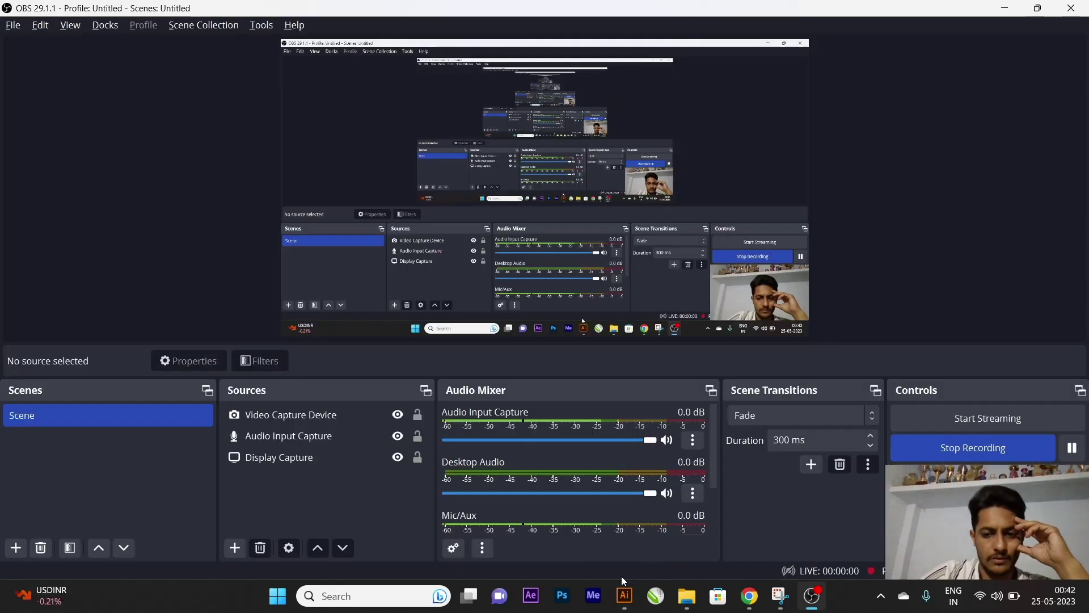
click(624, 590)
ctrl+click(557, 243)
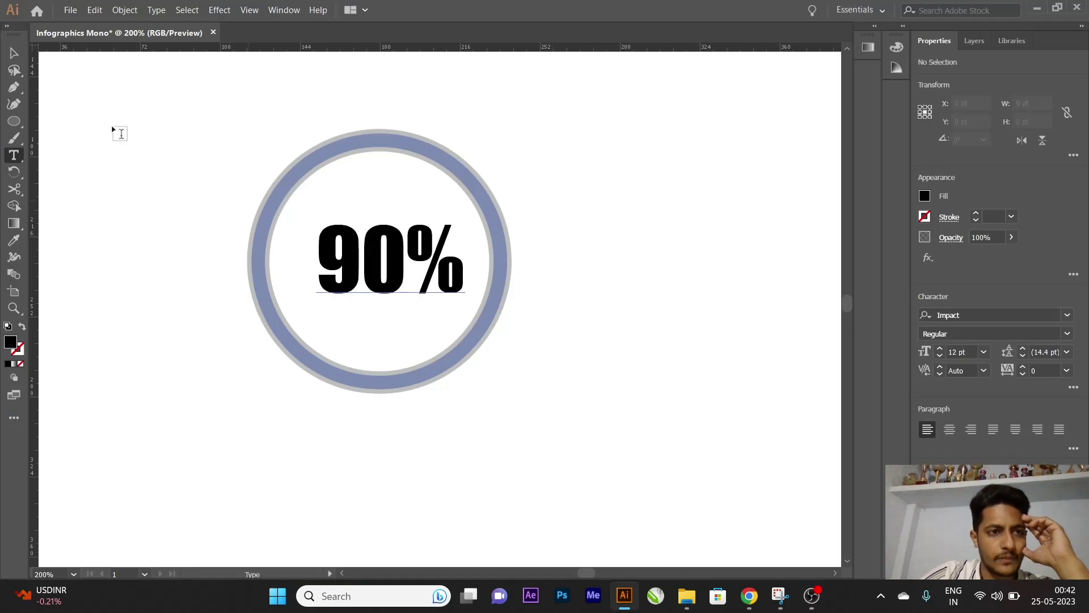
click(13, 53)
Try nudging the 90% label left, undo it, and reselect the label
drag(358, 264, 352, 264)
key(ctrl+z)
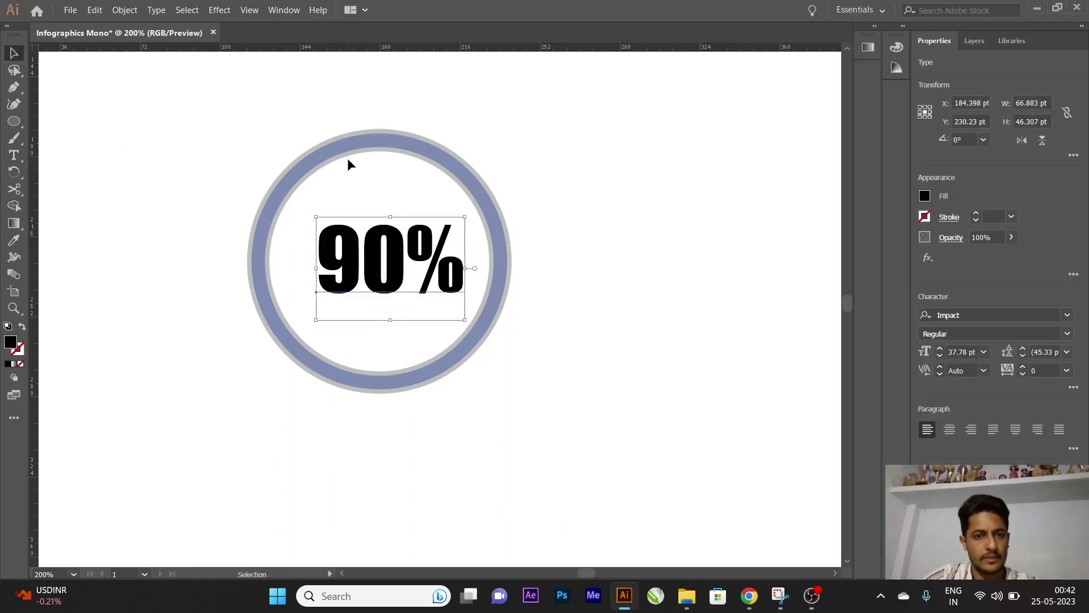
click(467, 243)
key(ctrl+shift+a)
click(388, 244)
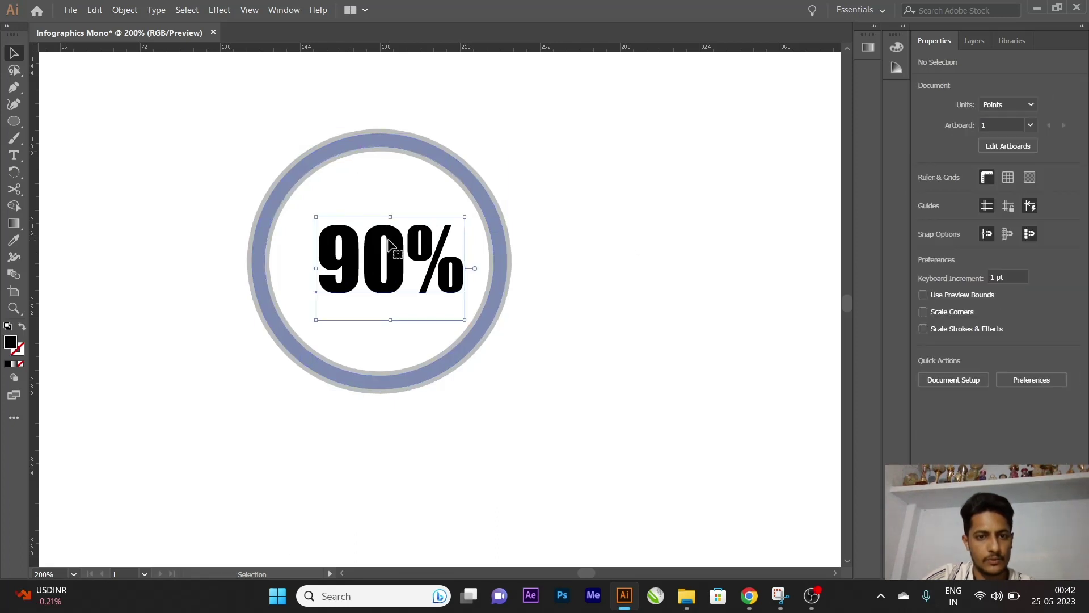
Edit the 90% text, remove a stray 't', and centre-align all its characters
double_click(388, 244)
text(t)
key(BackSpace)
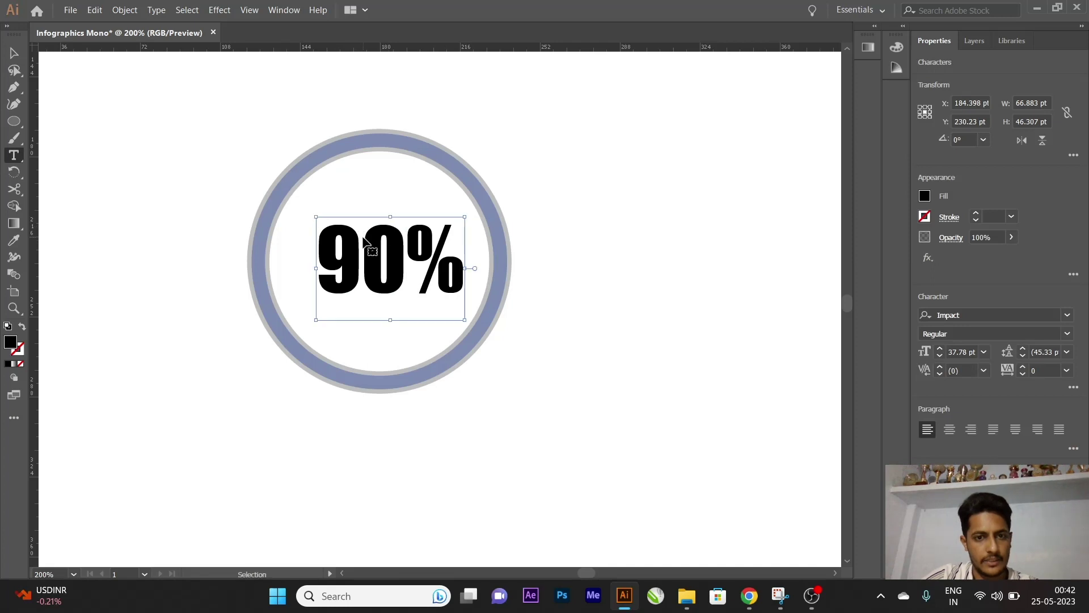
key(ctrl+a)
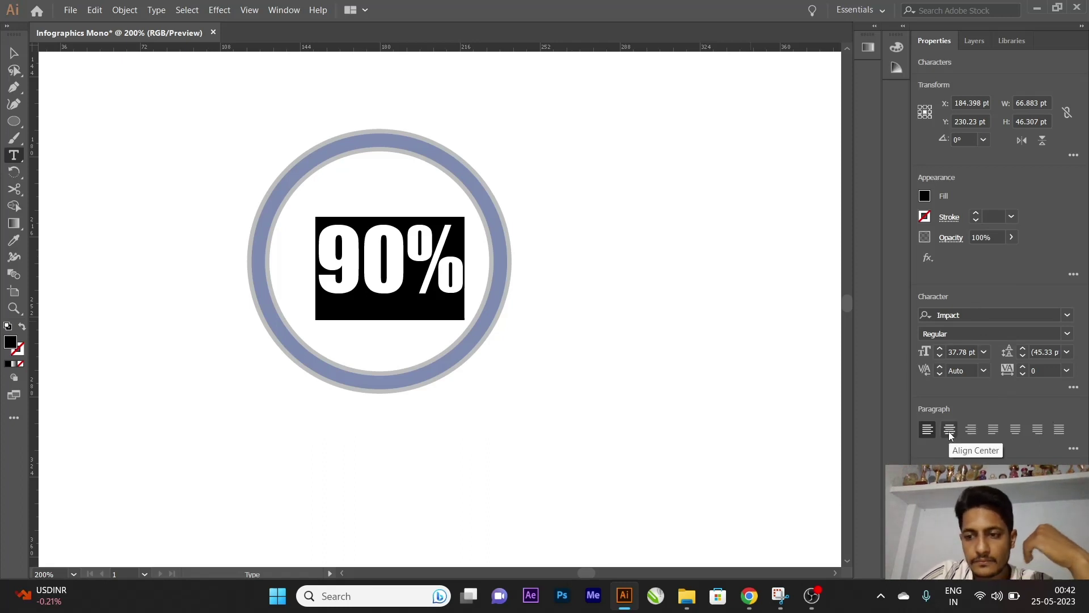
click(283, 11)
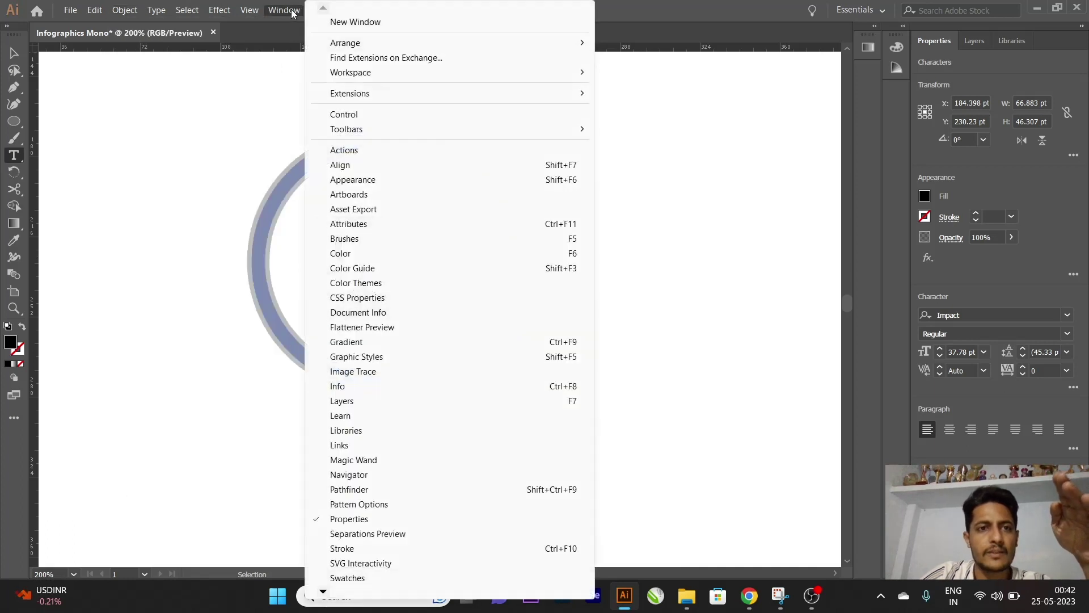
click(292, 12)
click(949, 429)
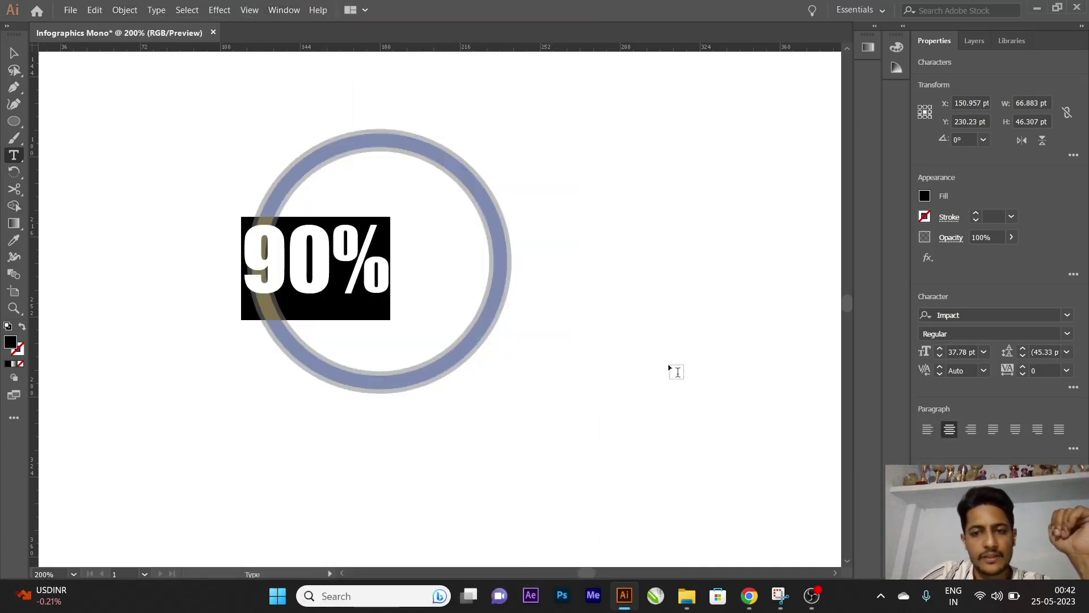
click(13, 55)
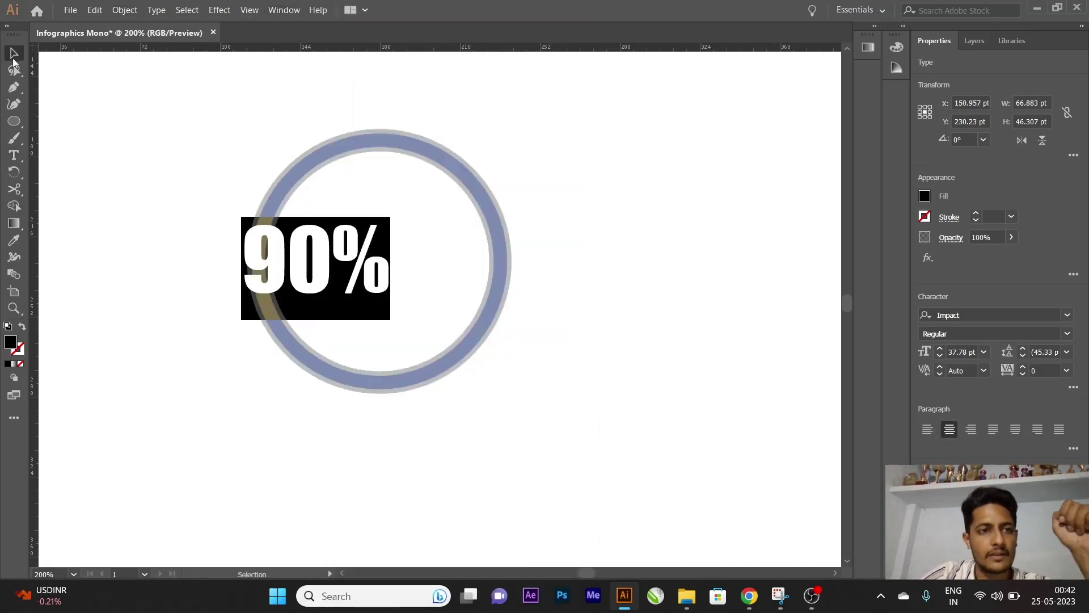
Select the 90% label with the ring and align their horizontal and vertical centres
click(413, 224)
key(ctrl+z)
shift+click(396, 142)
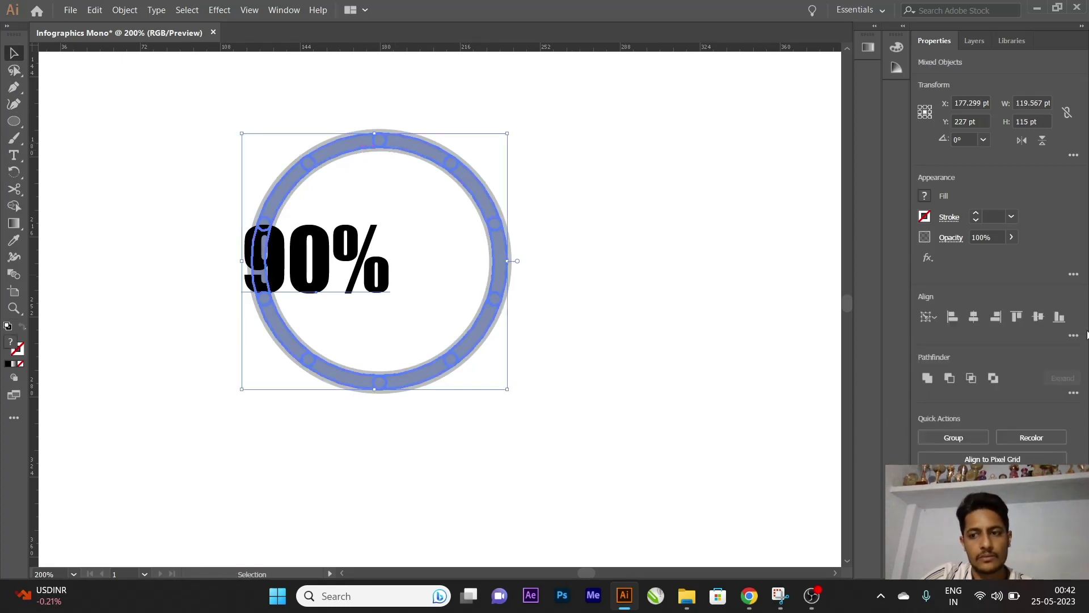
click(973, 318)
click(1038, 317)
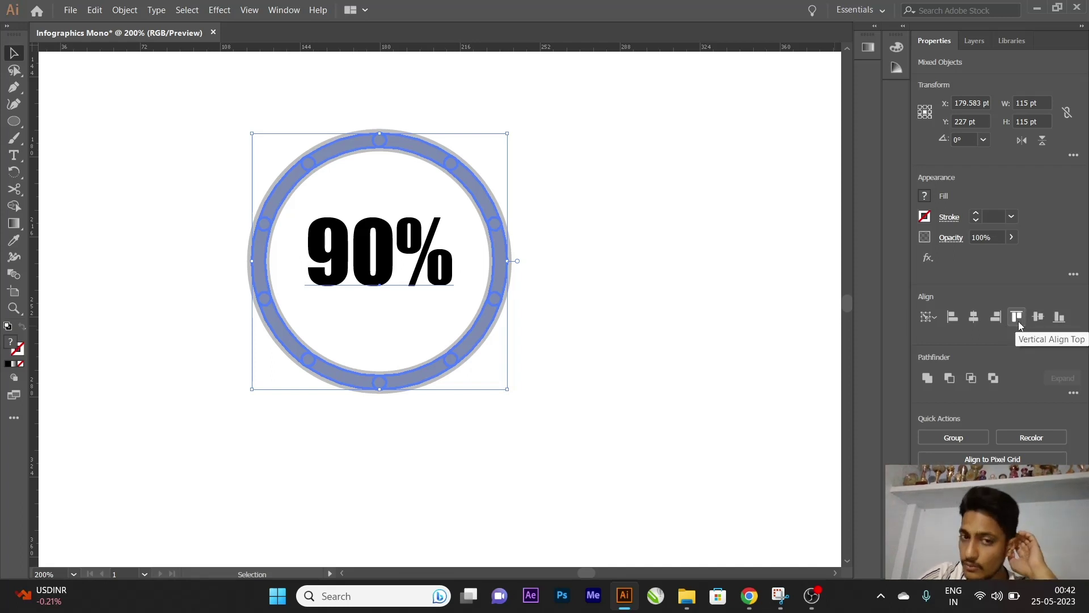
click(553, 215)
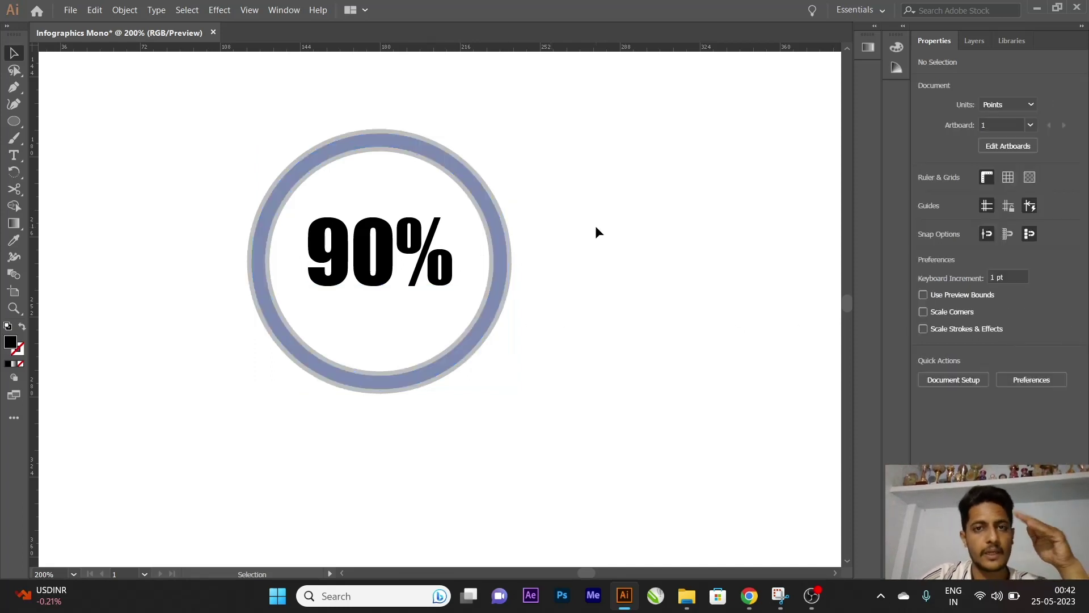
Eyedropper the ring's blue-grey onto the 90% label, then reselect it to check
click(18, 242)
click(13, 57)
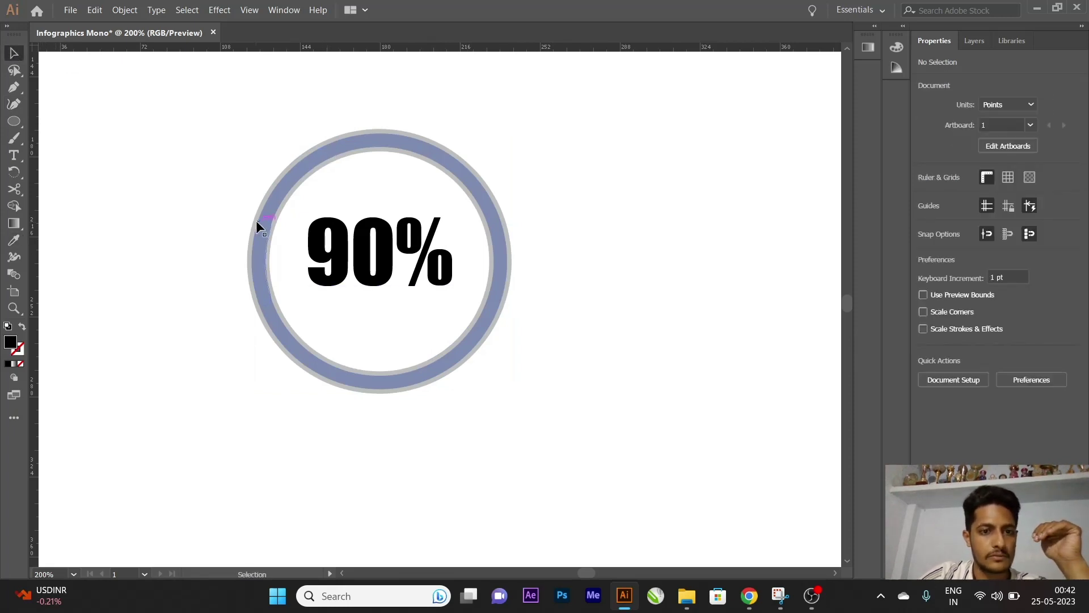
click(311, 238)
key(i)
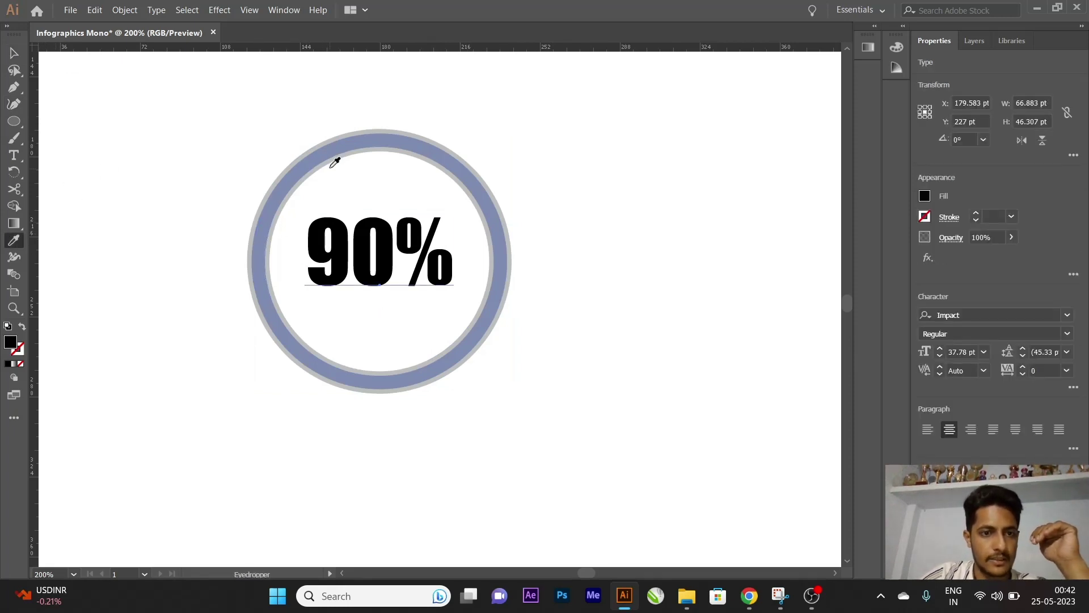
click(319, 155)
click(17, 54)
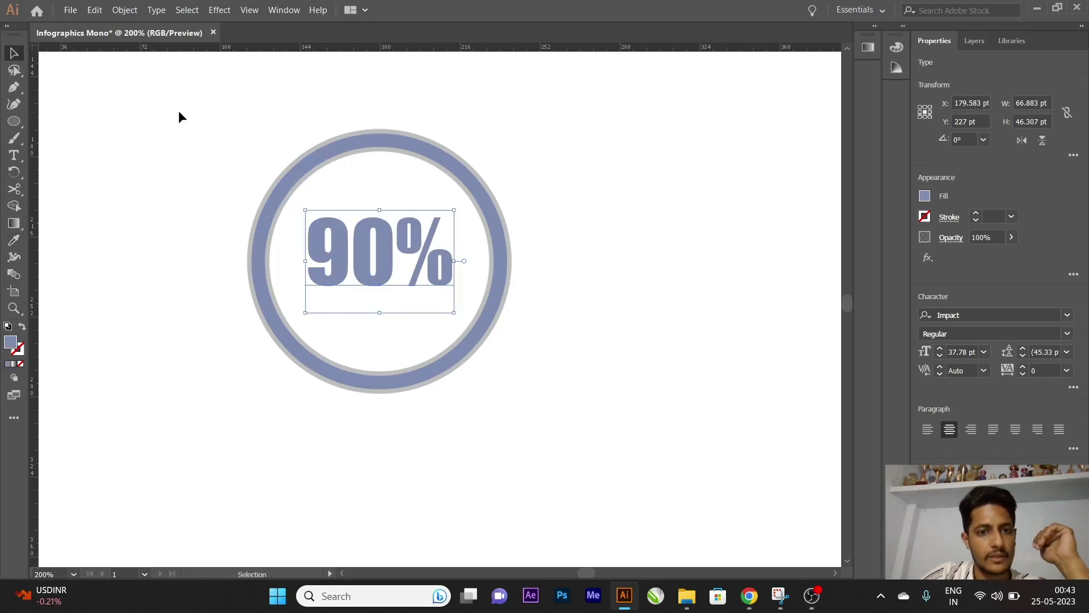
click(178, 114)
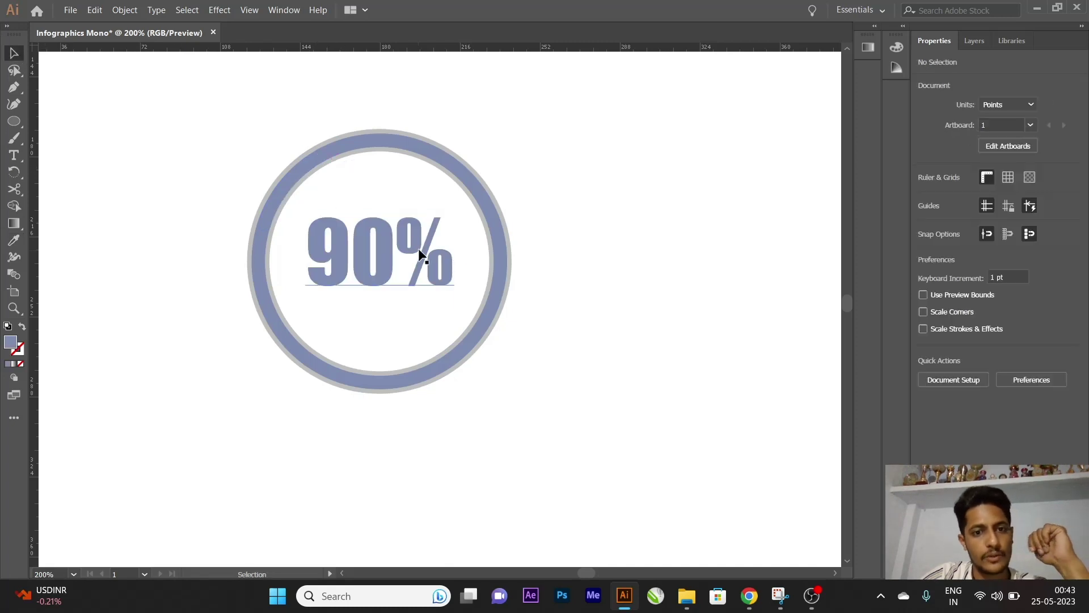
click(371, 234)
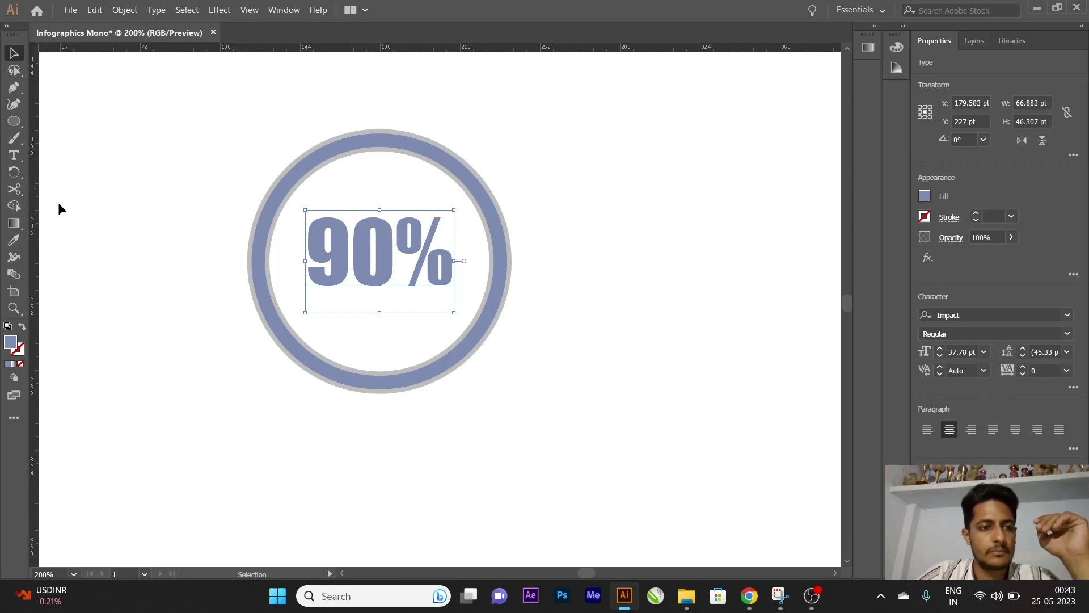
Resize and reposition the 90% label to about 47 pt
click(48, 62)
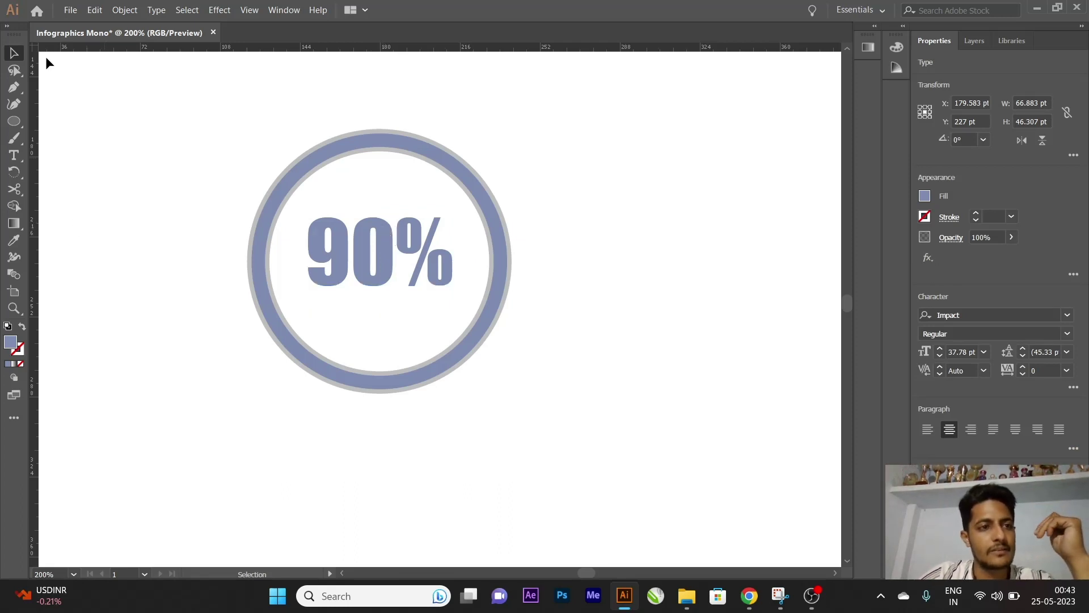
click(427, 227)
drag(463, 261, 445, 267)
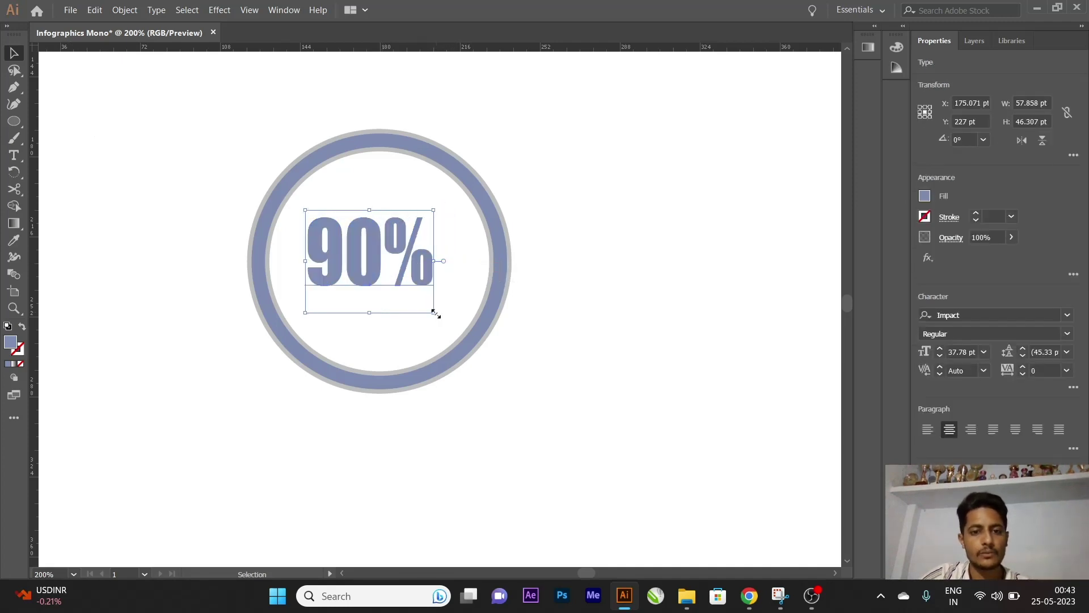
drag(434, 313, 467, 339)
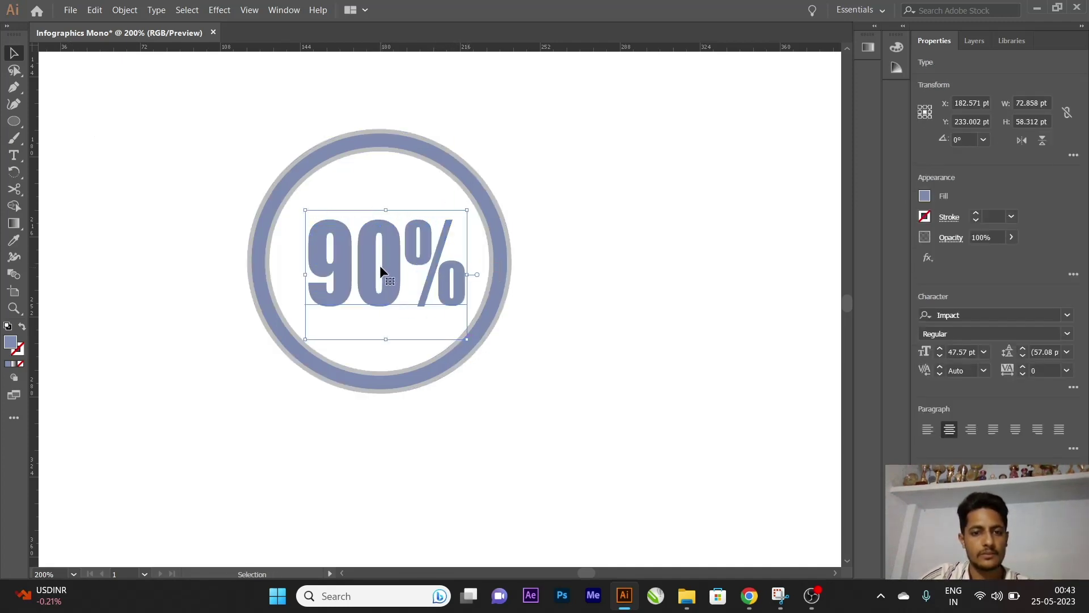
drag(380, 264, 372, 260)
drag(460, 205, 470, 196)
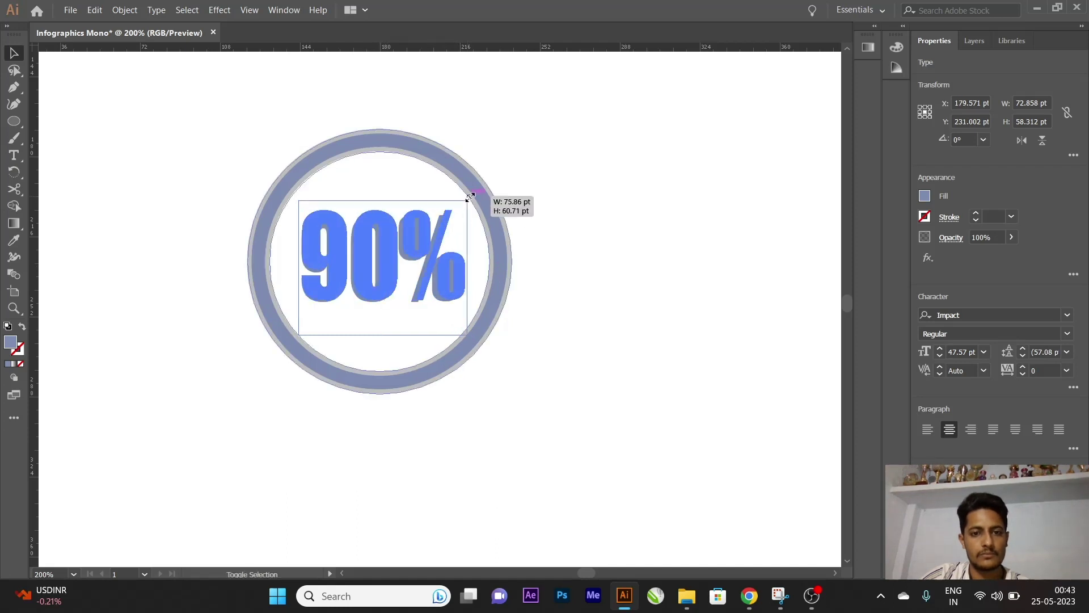
mouse_move(425, 228)
mouse_down()
mouse_move(417, 234)
mouse_move(458, 209)
mouse_move(424, 220)
mouse_up()
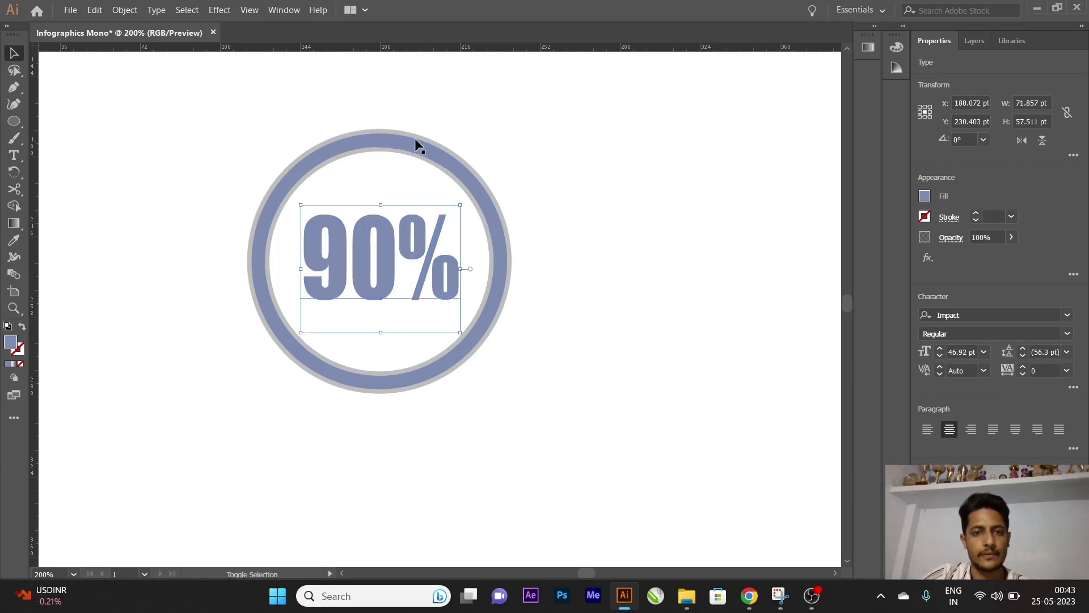
Re-centre the label horizontally and vertically in the ring, using the ring as key object
shift+click(414, 139)
click(973, 317)
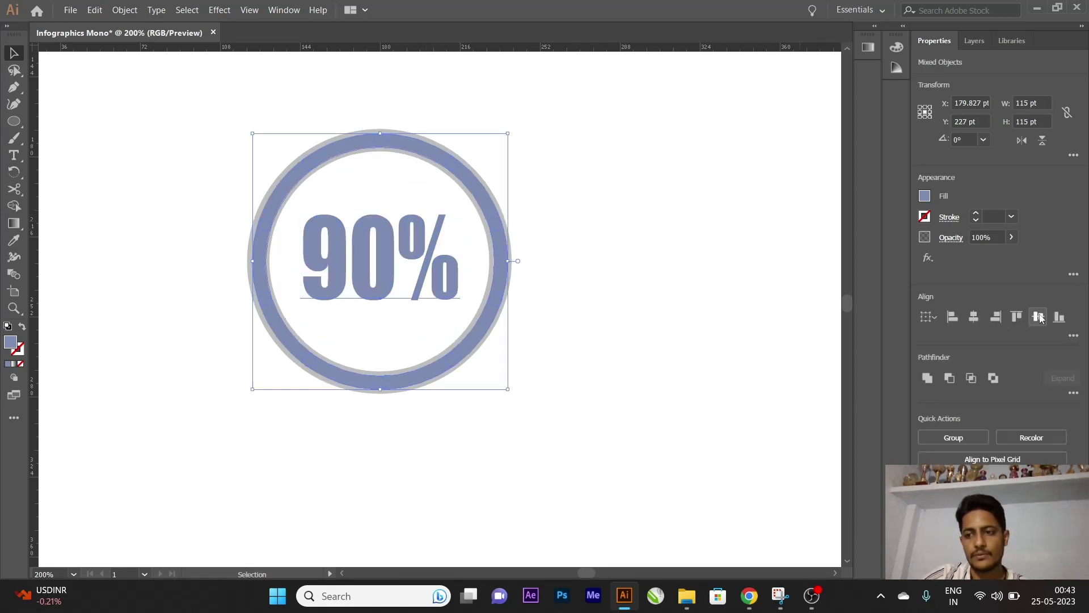
click(1038, 316)
key(ctrl+z)
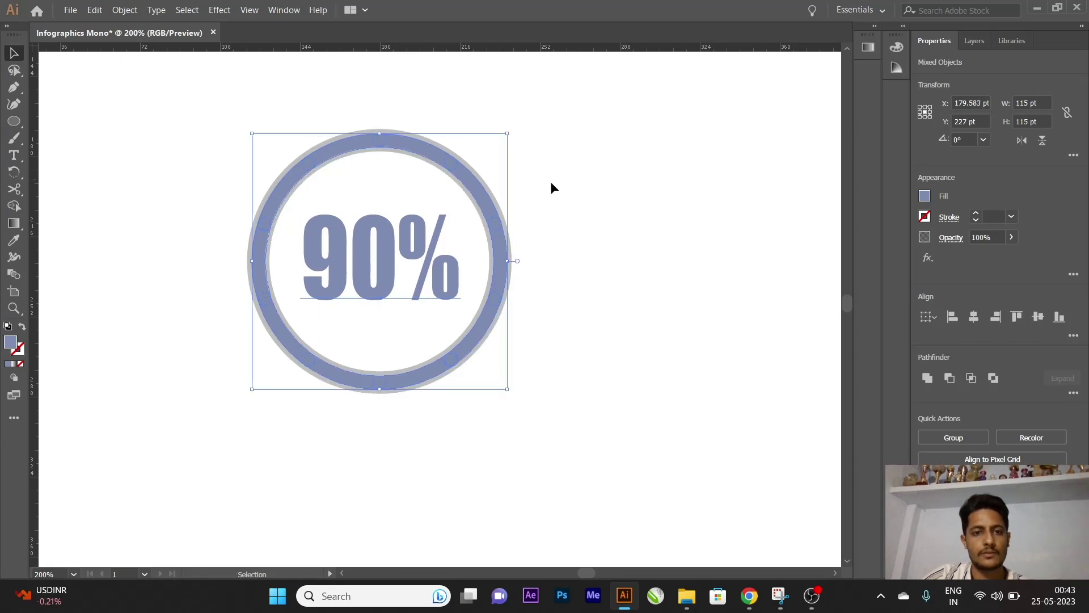
click(469, 182)
click(973, 317)
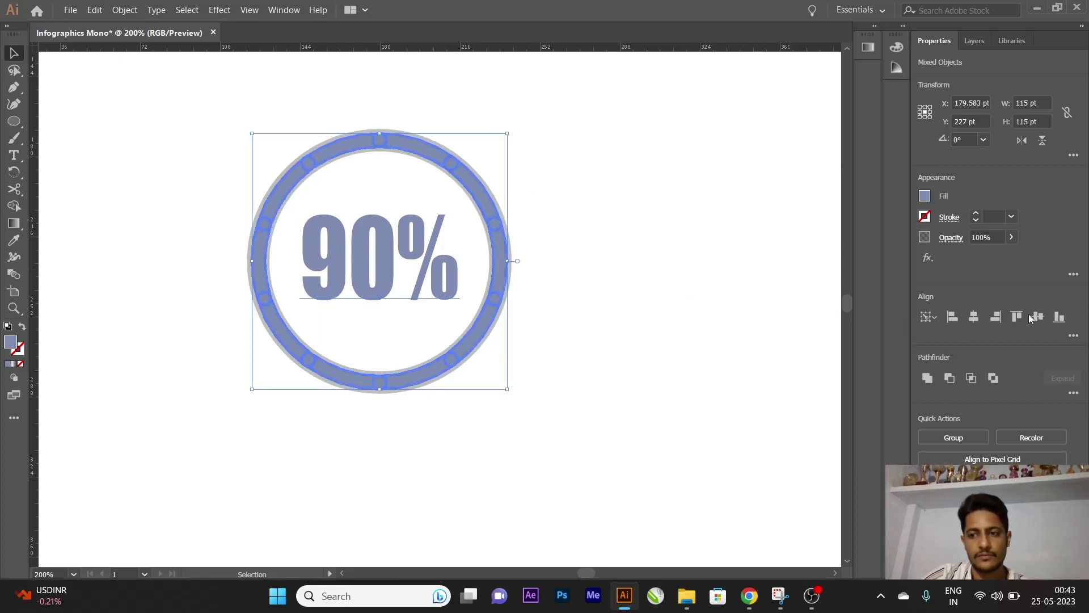
click(1038, 317)
click(708, 281)
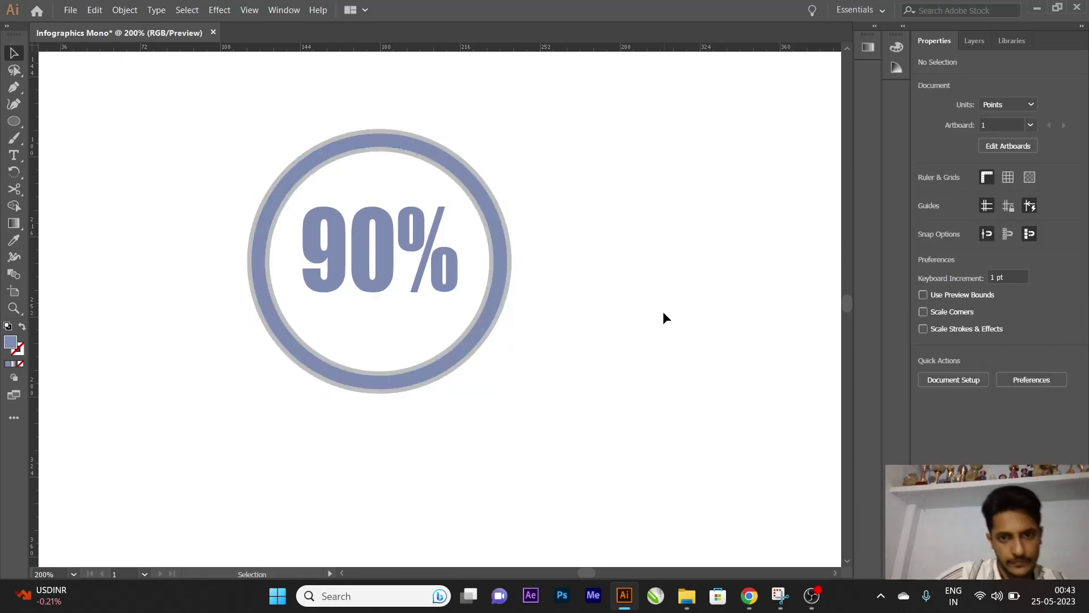
Zoom in and drag the 90% label about 4 pt lower, redoing the first attempt
alt+scroll(397, 249, down, 3)
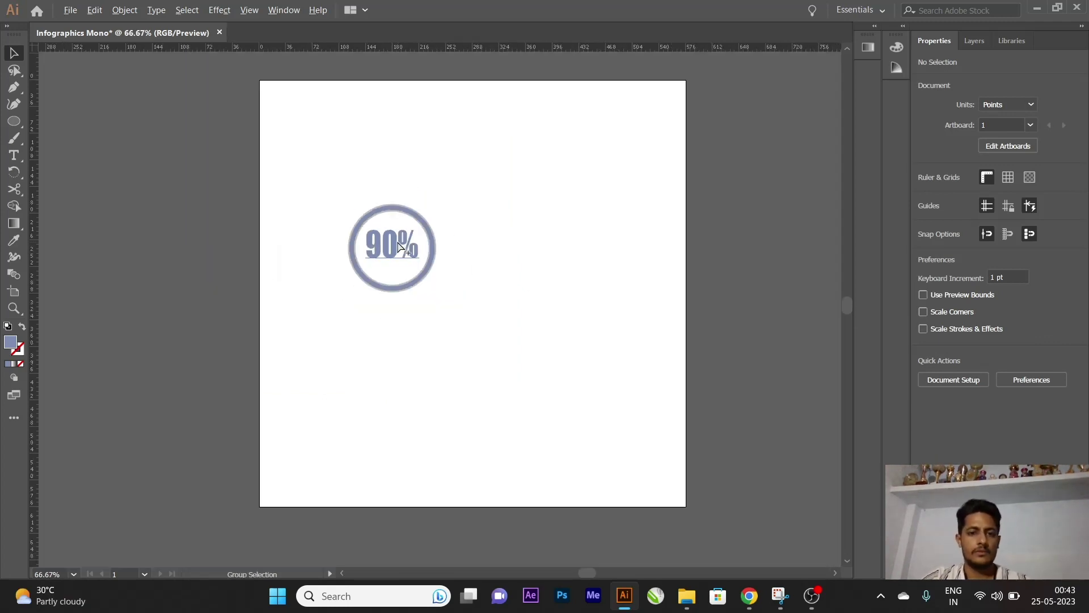
alt+scroll(400, 247, down, 1)
alt+scroll(400, 248, up, 2)
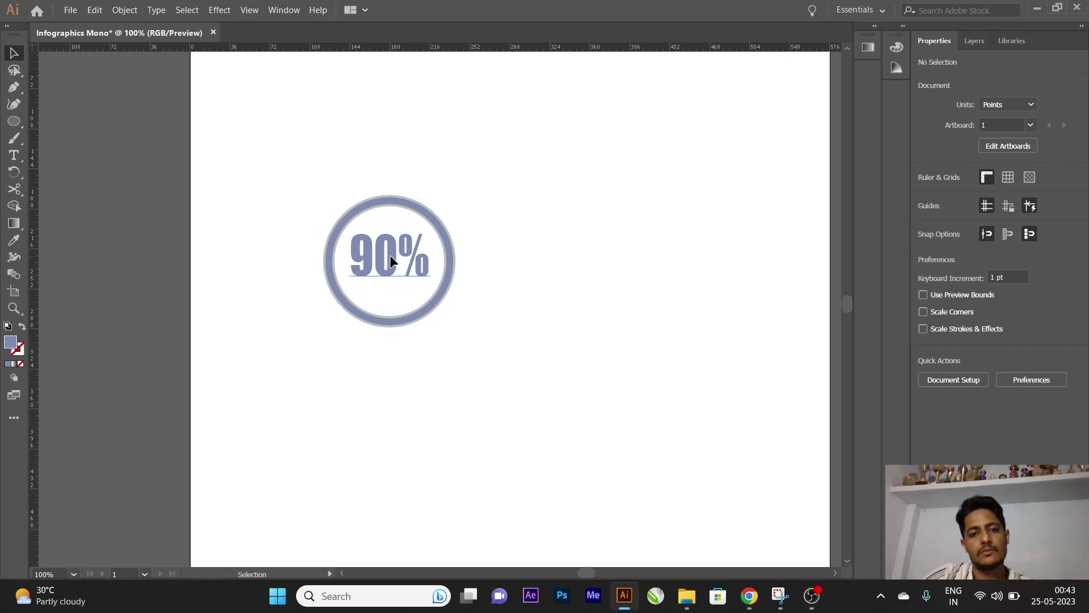
drag(389, 254, 437, 255)
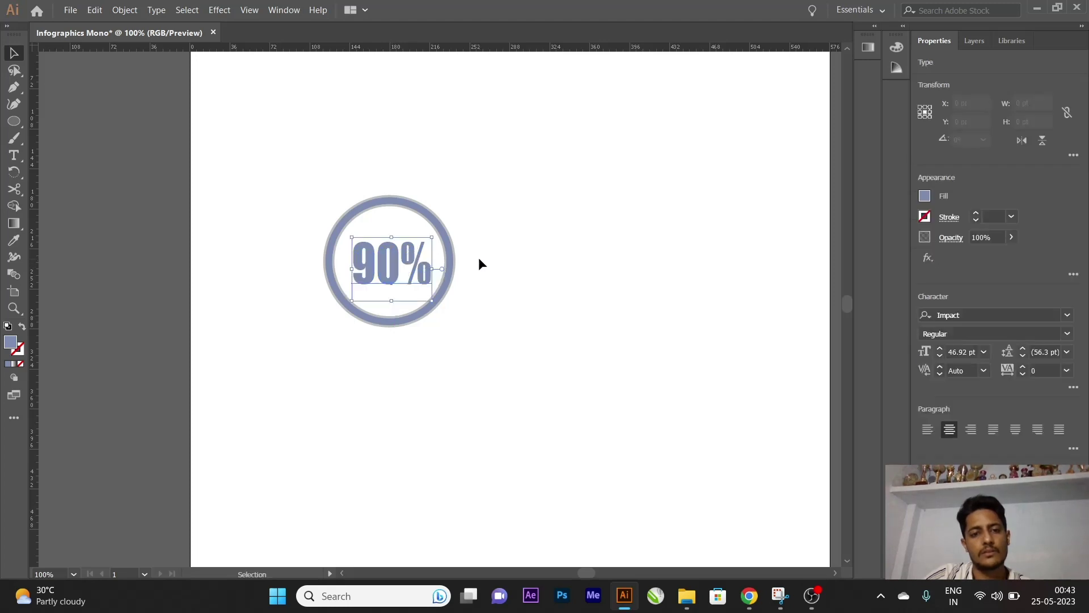
key(ctrl+z)
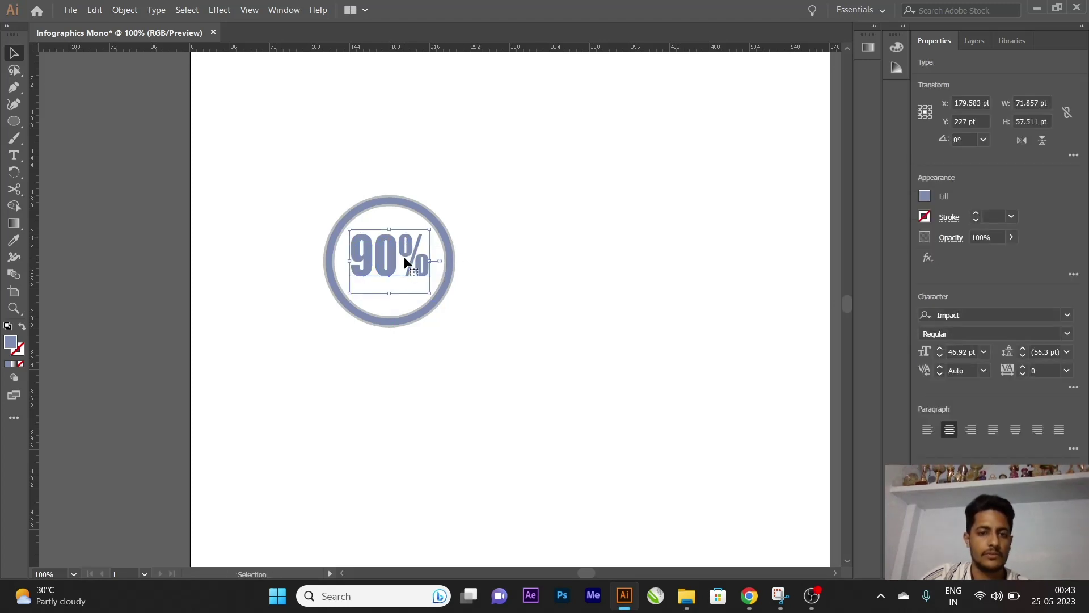
alt+scroll(400, 255, up, 4)
drag(362, 252, 369, 271)
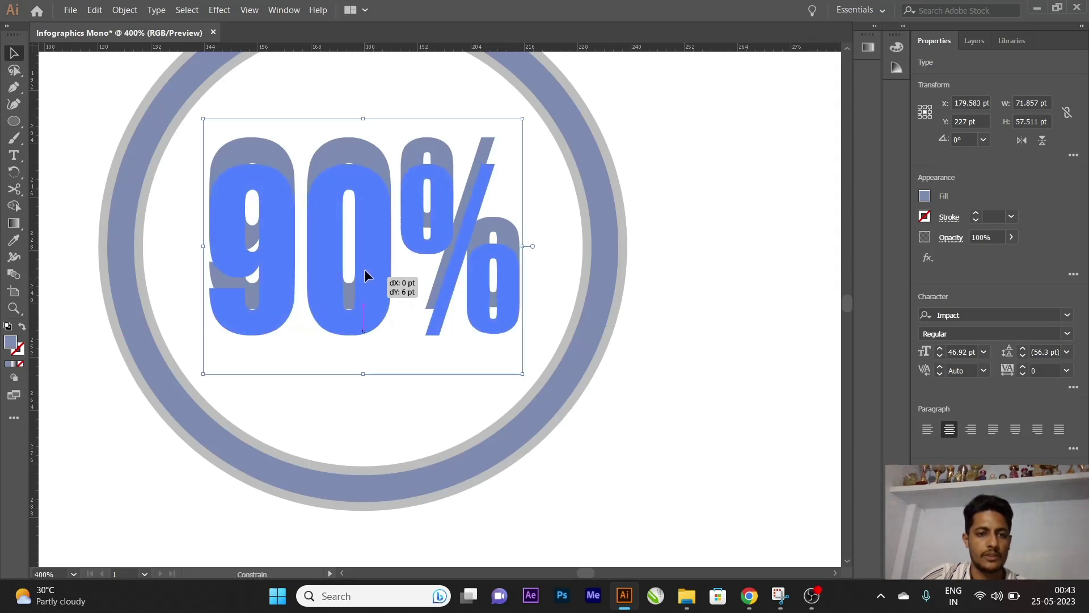
alt+scroll(371, 274, down, 4)
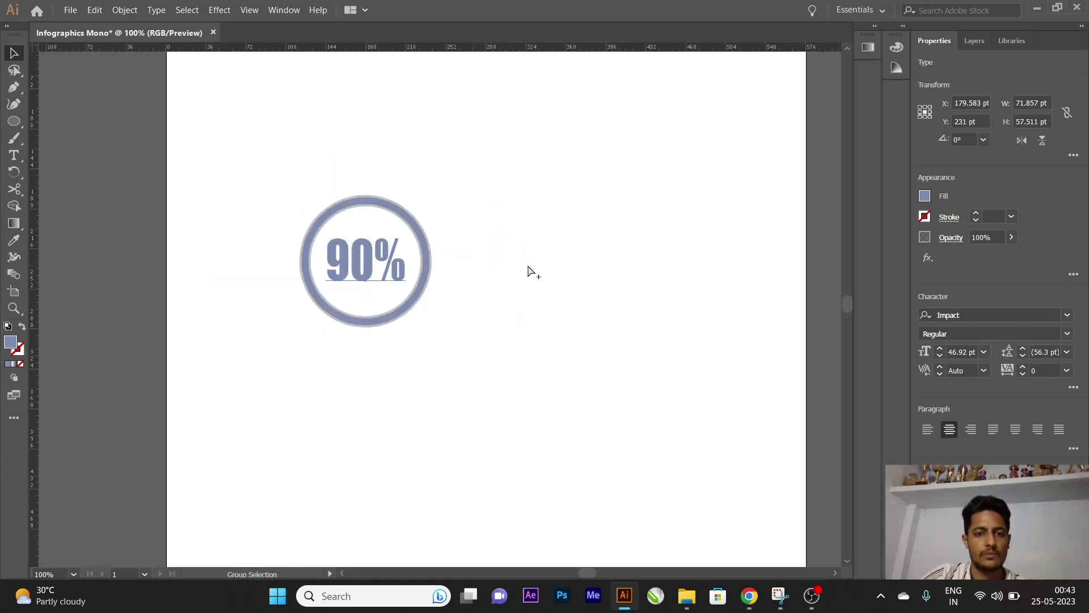
click(590, 283)
alt+scroll(258, 239, down, 1)
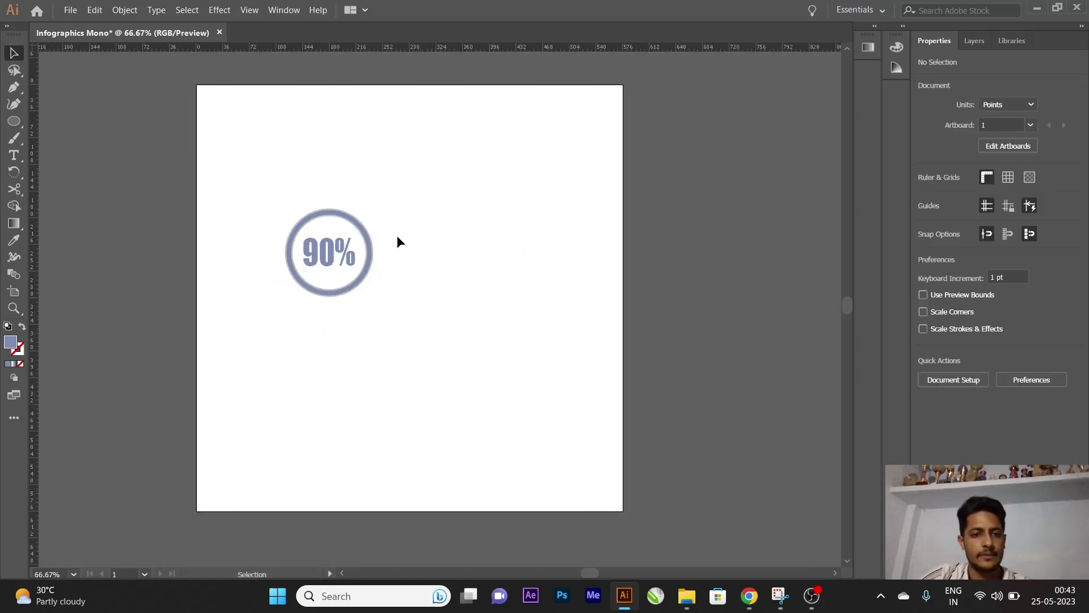
scroll(359, 252, up, 1)
alt+scroll(339, 271, up, 3)
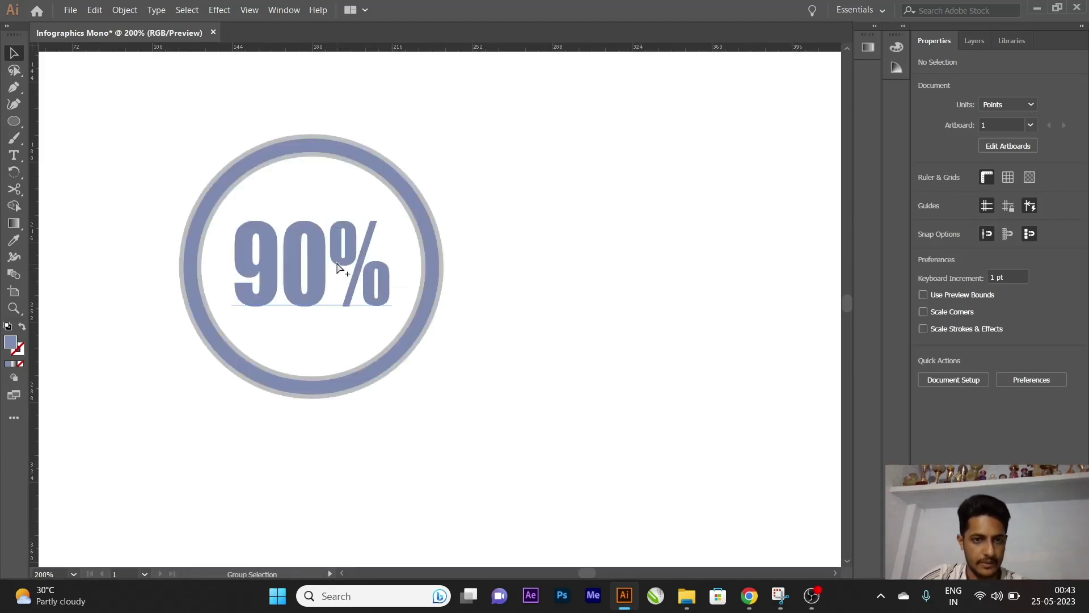
alt+scroll(339, 271, up, 1)
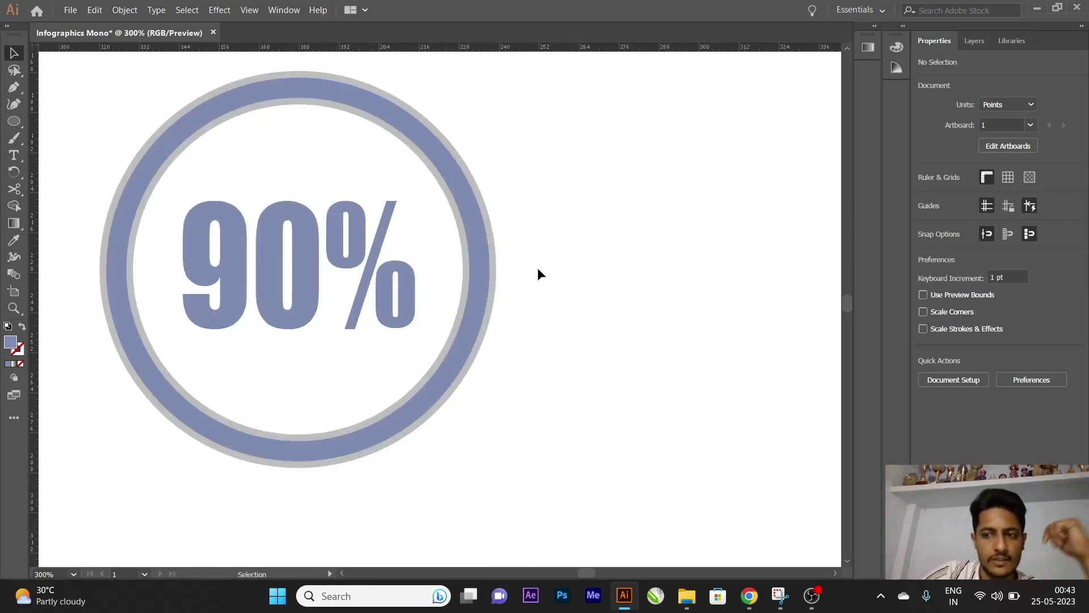
Delete the blue ring's top-right segment with Direct Selection, leaving a 90% arc
click(388, 111)
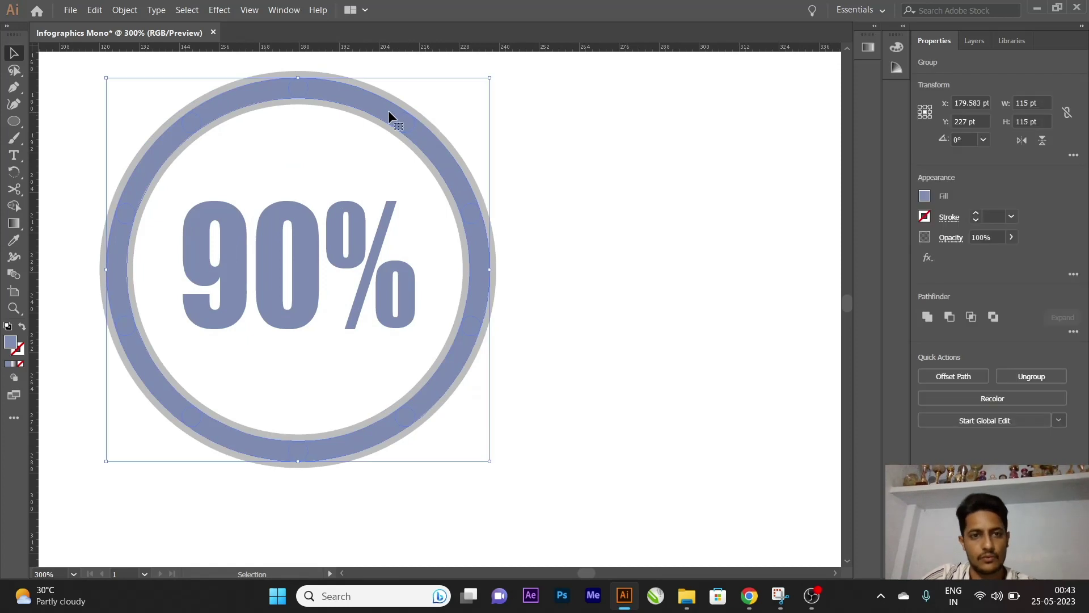
key(a)
key(v)
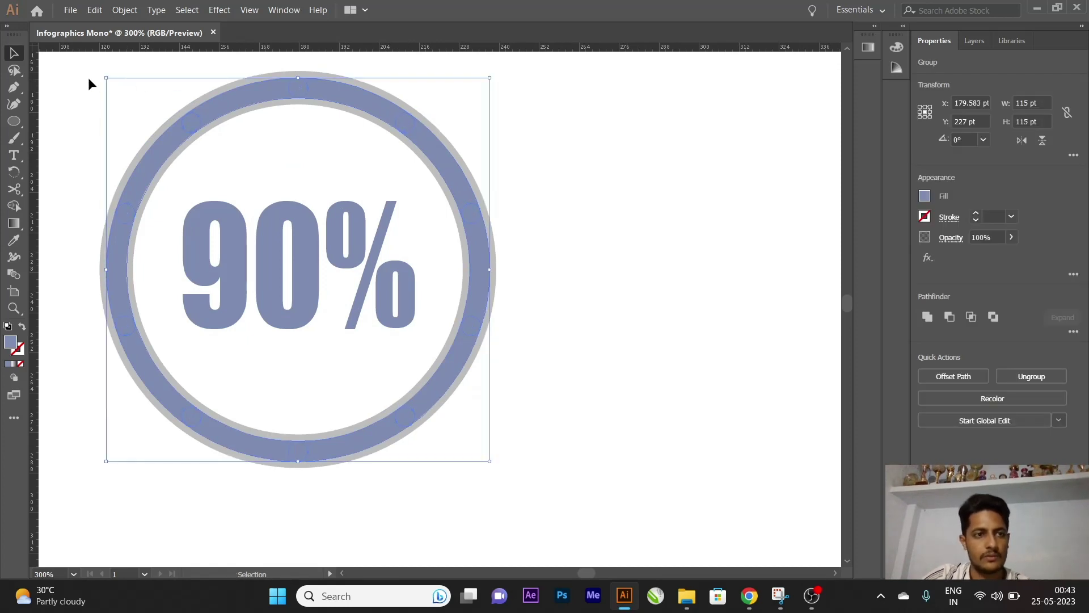
click(14, 70)
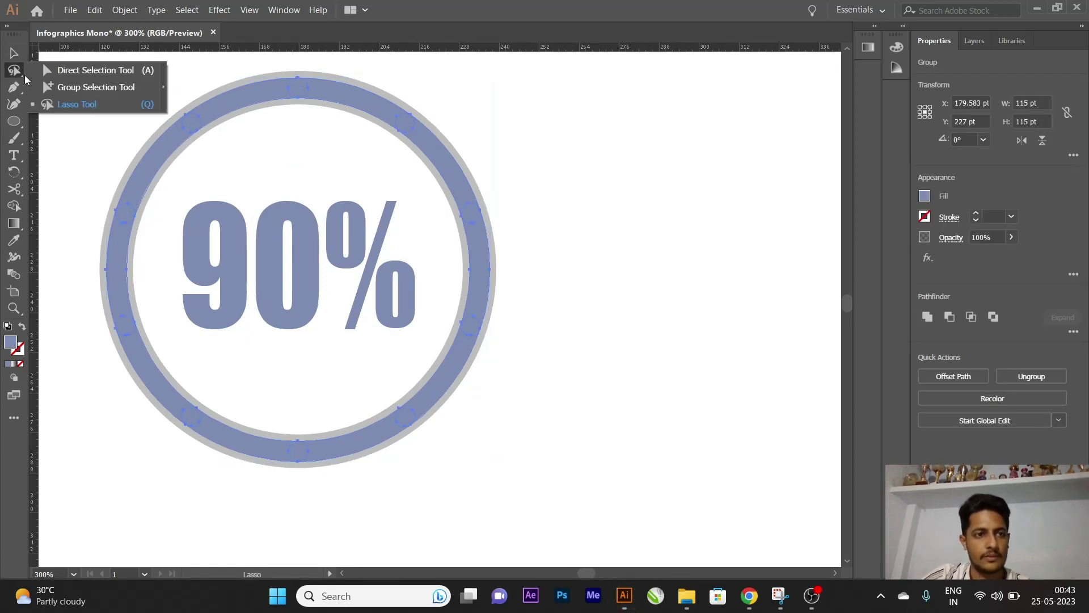
click(338, 109)
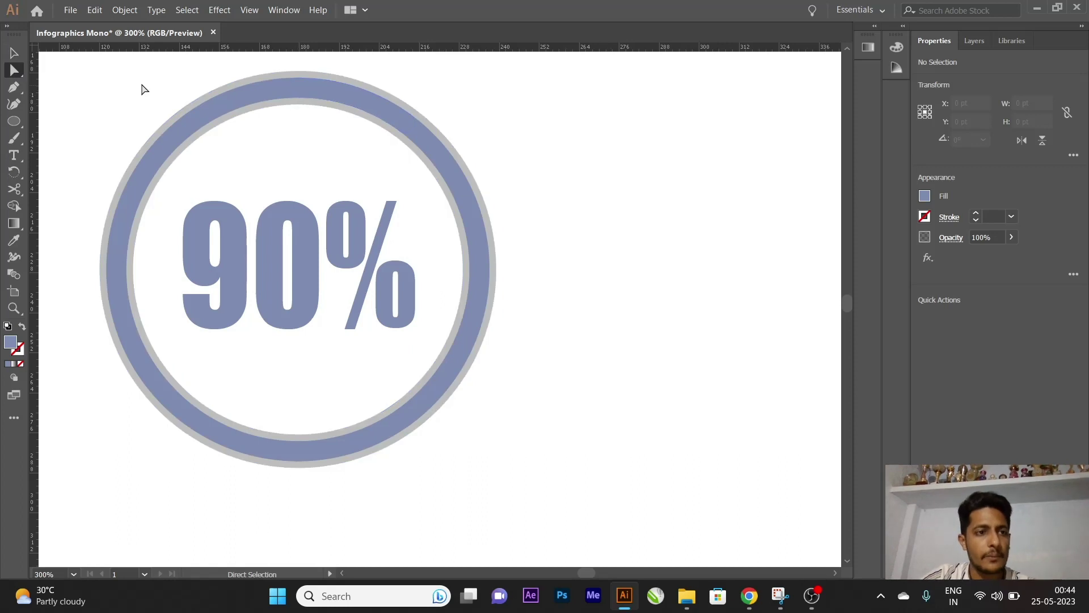
click(321, 95)
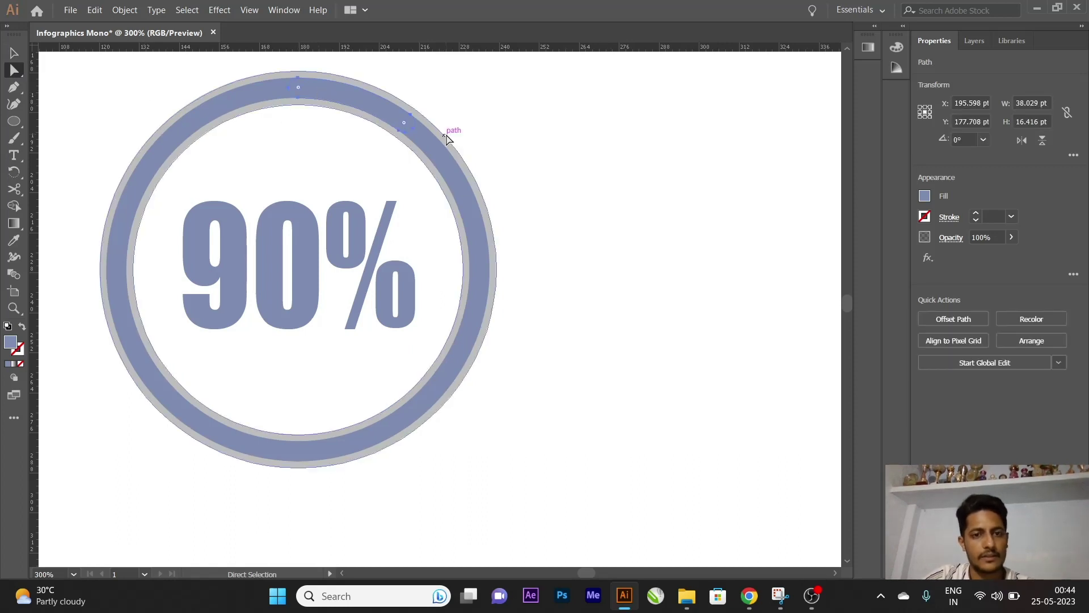
key(Delete)
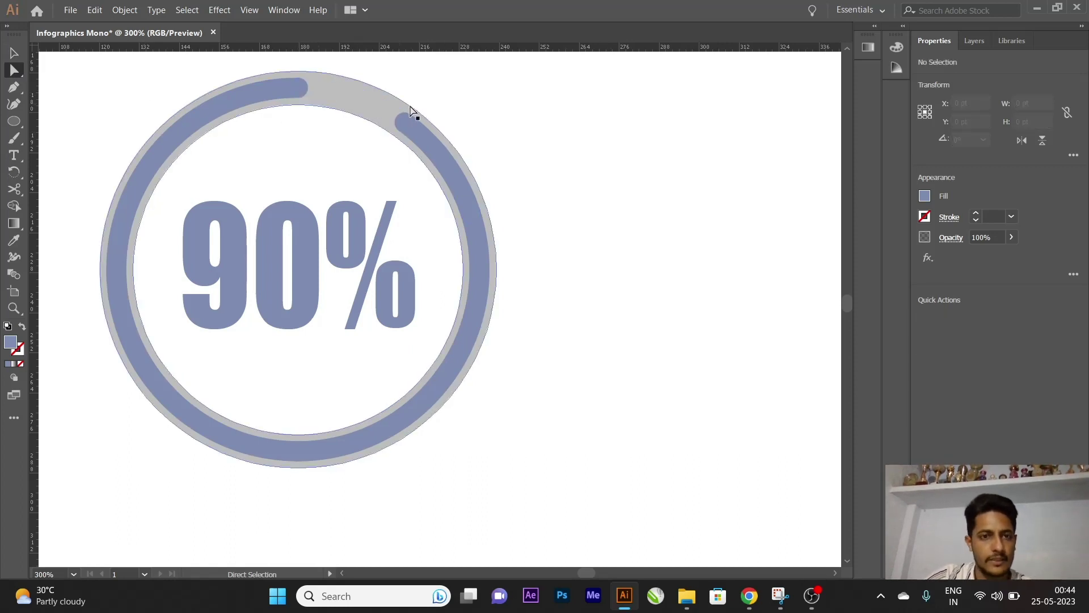
Zoom out and drag the ring and label toward the artboard's top-left
key(v)
key(ctrl+minus)
key(ctrl+minus)
key(ctrl+minus)
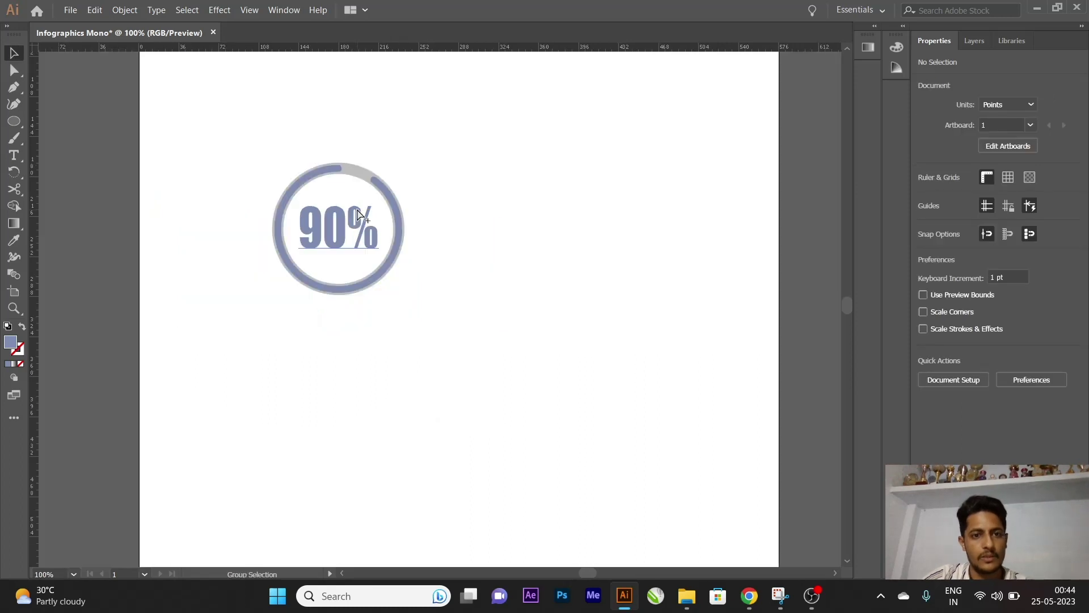
drag(211, 135, 490, 309)
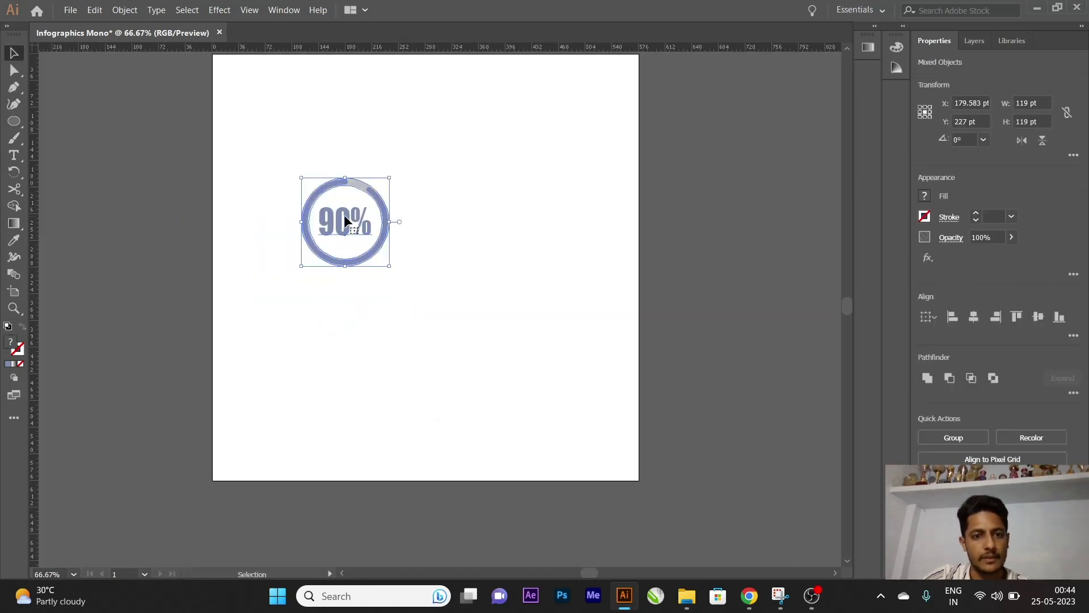
drag(344, 214, 290, 134)
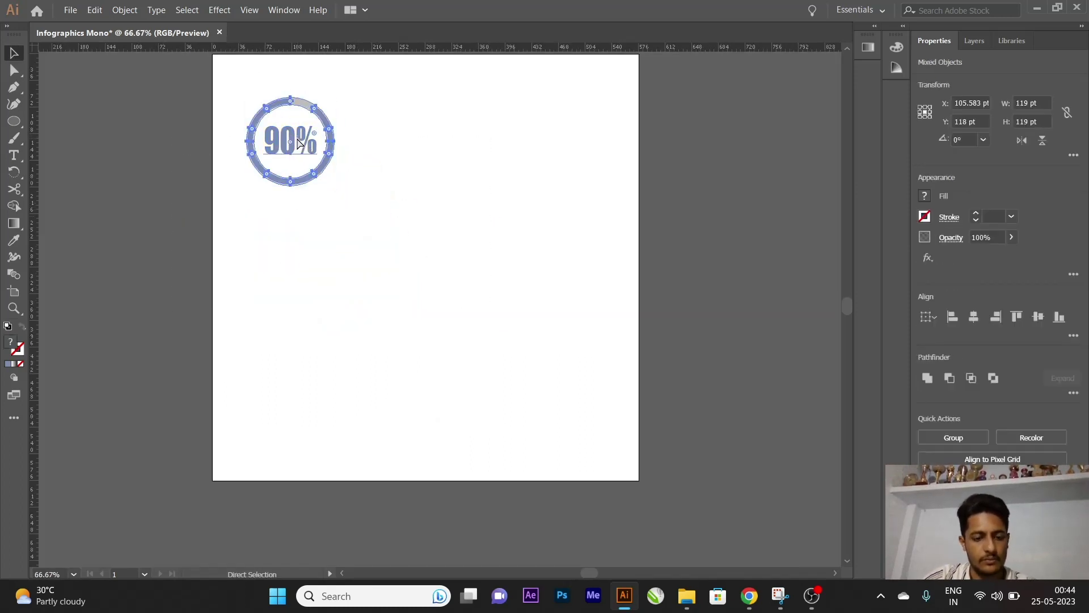
Group the gapped ring and 90% label with Ctrl+G, then deselect
key(ctrl+g)
key(a)
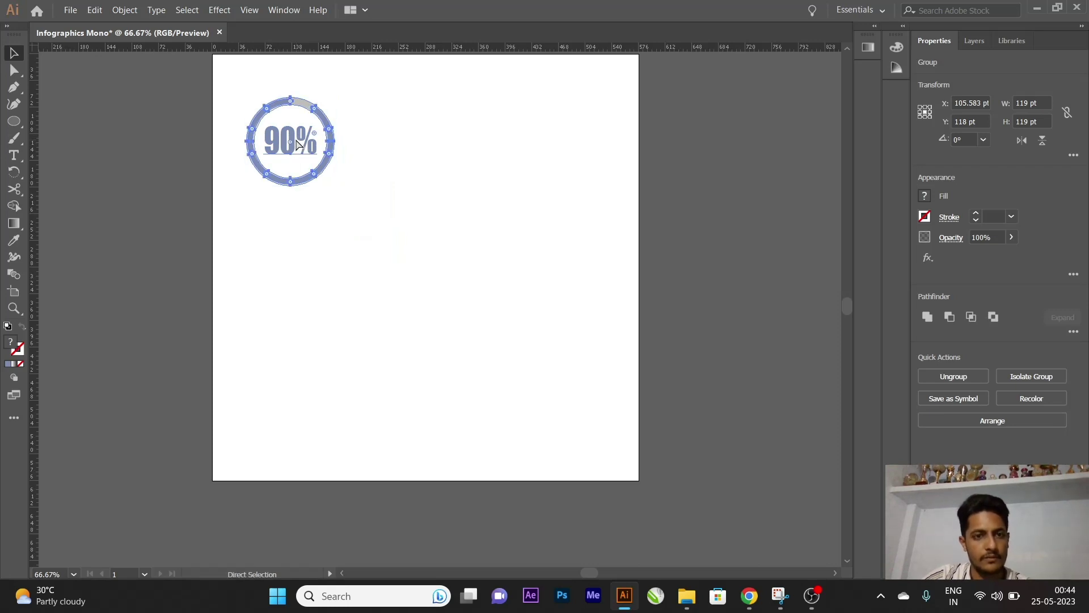
key(v)
click(363, 146)
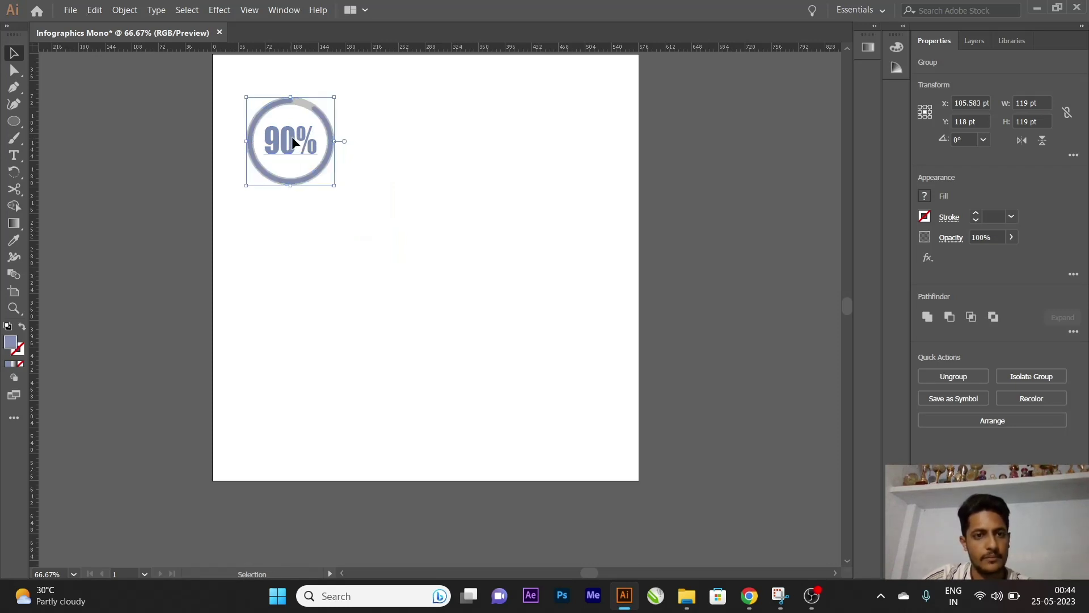
shift+click(331, 136)
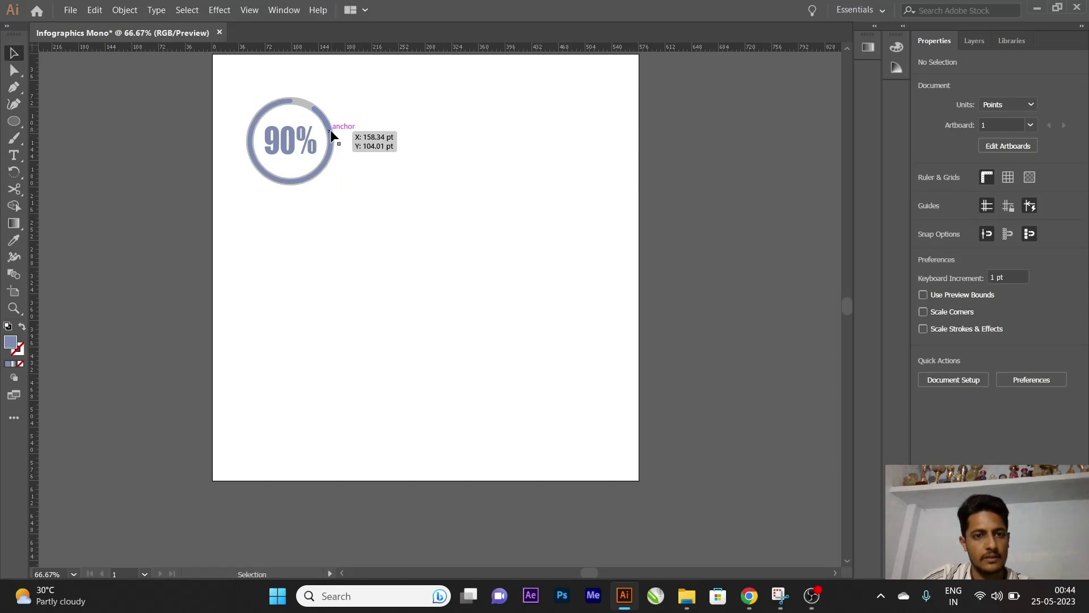
shift+click(332, 136)
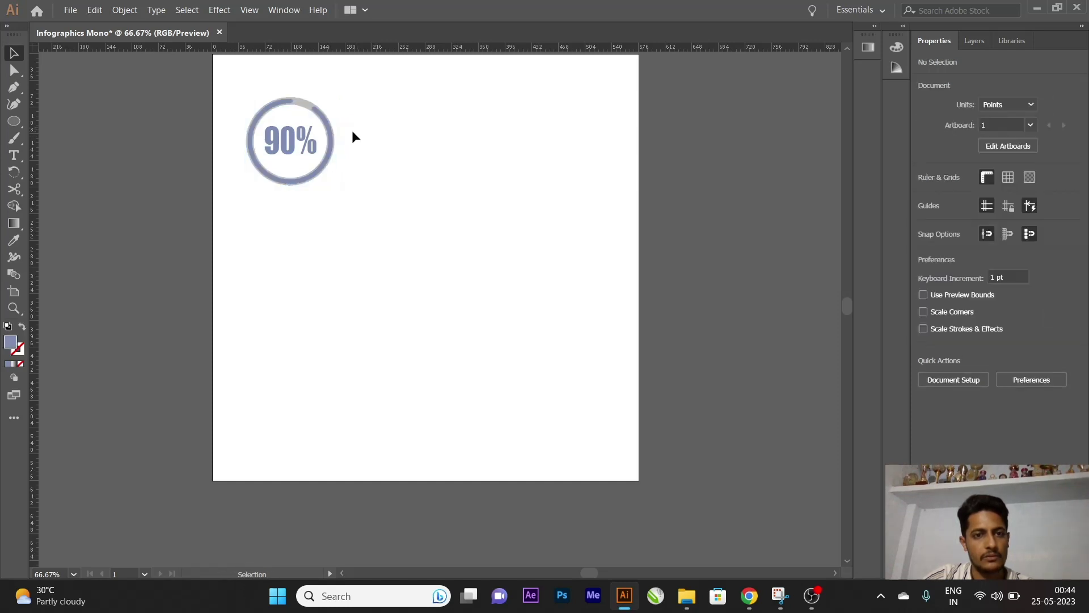
Duplicate the 90% ring group with Alt+Shift-drag, placing the copy level to its right
drag(332, 136, 421, 136)
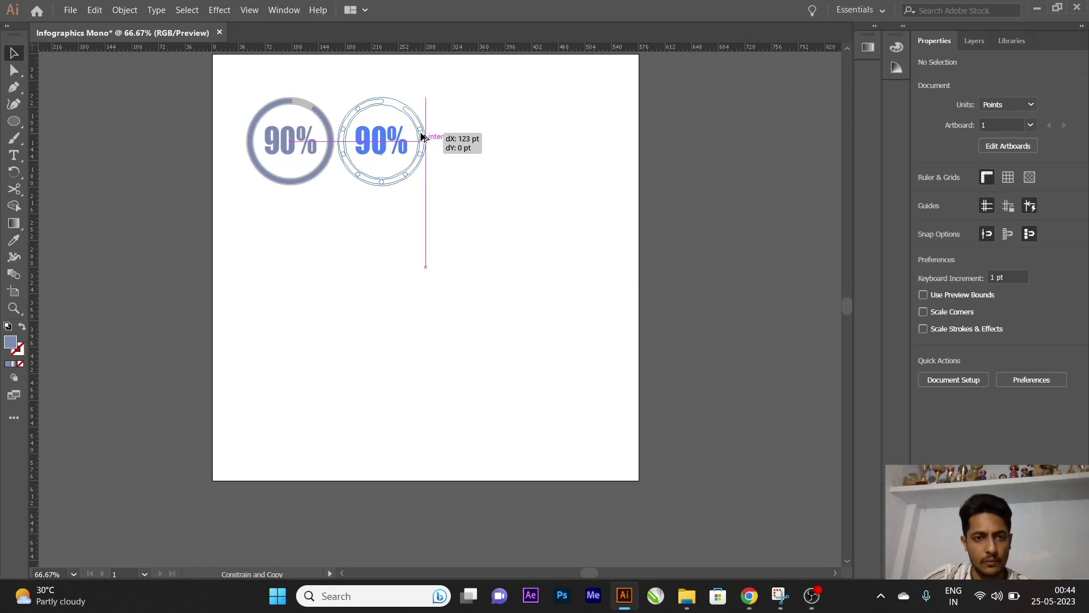
drag(421, 137, 428, 140)
click(667, 153)
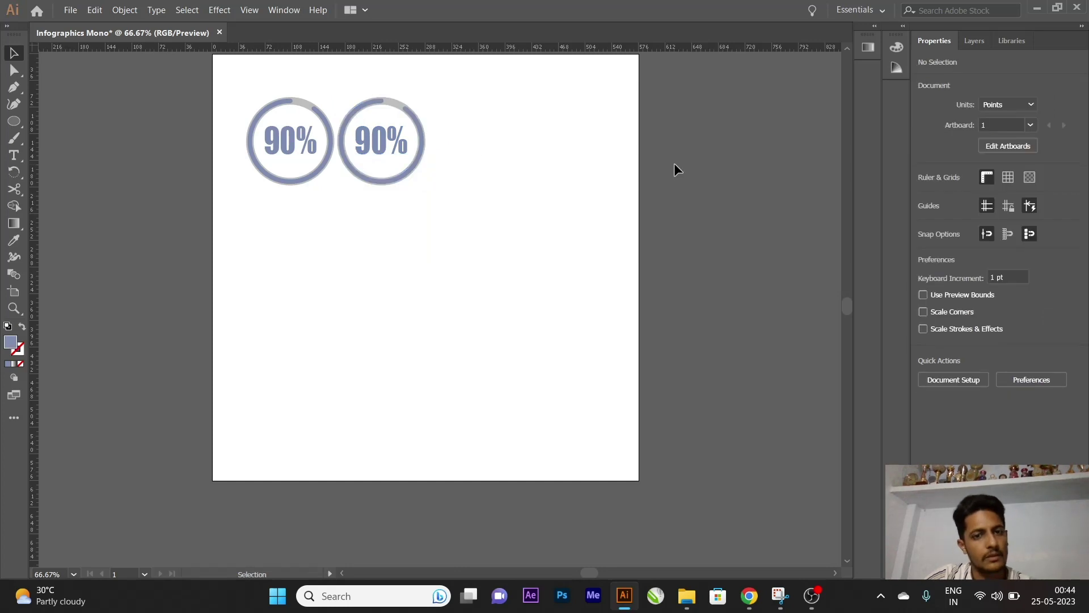
scroll(440, 120, left, 1)
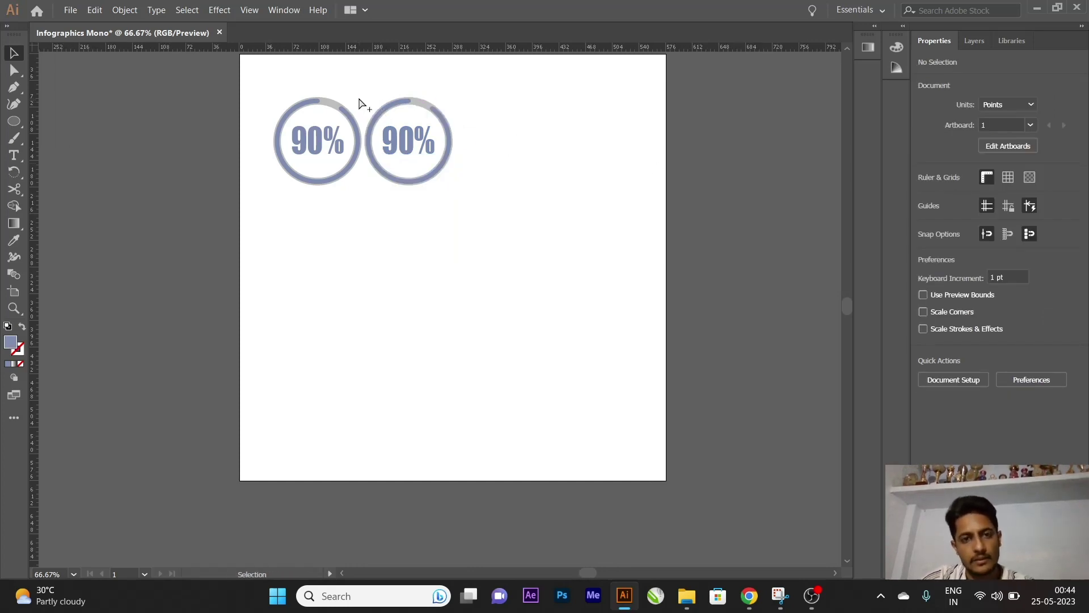
scroll(363, 105, up, 2)
scroll(406, 112, up, 1)
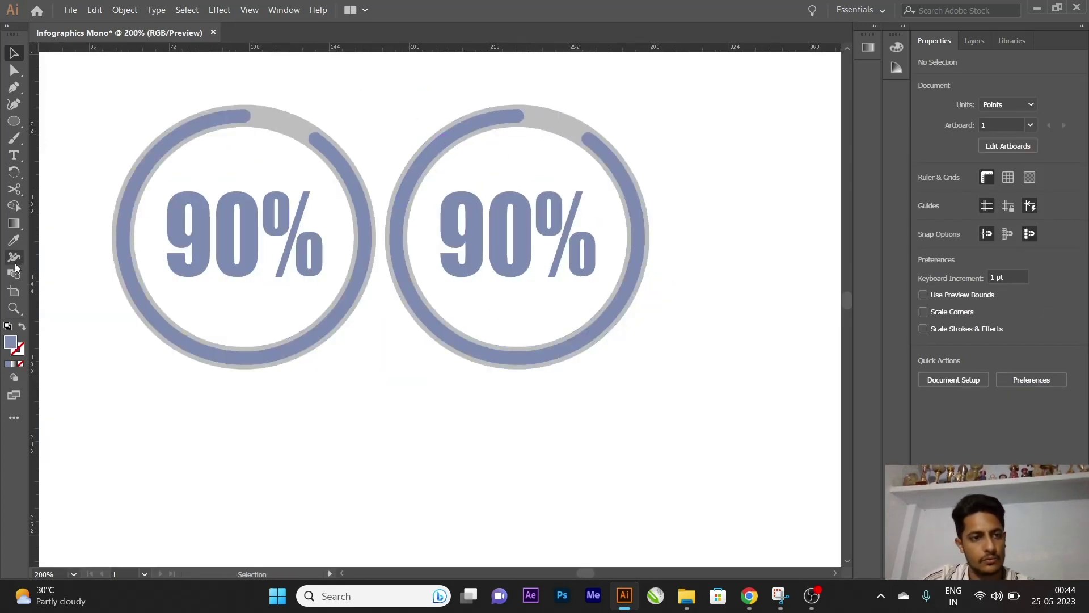
Replace the 9 in the copied ring's label with 7 so it reads 70%
key(t)
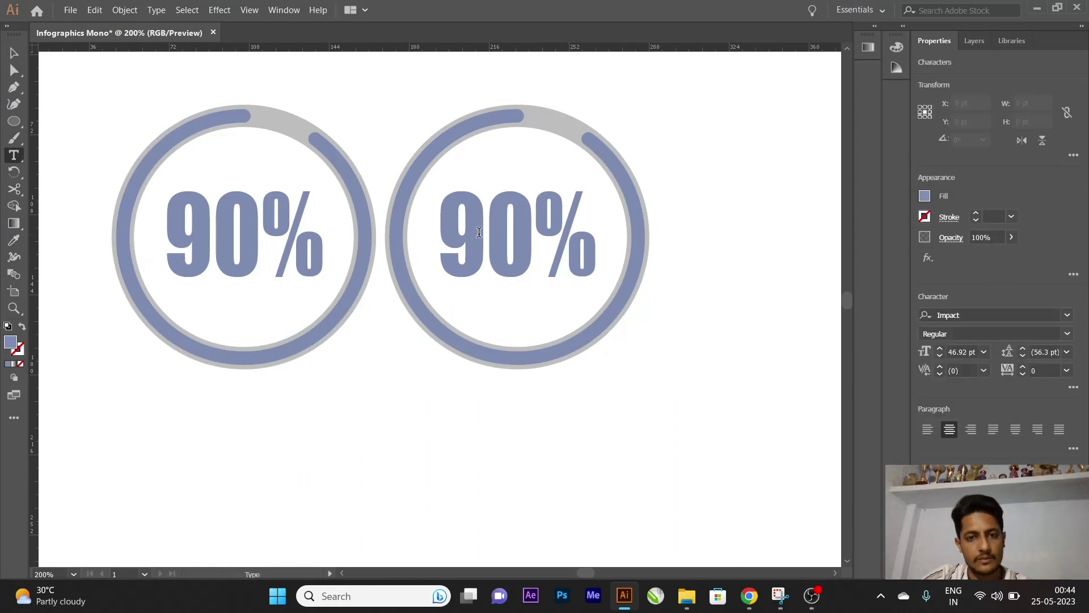
drag(455, 252, 484, 236)
text(8)
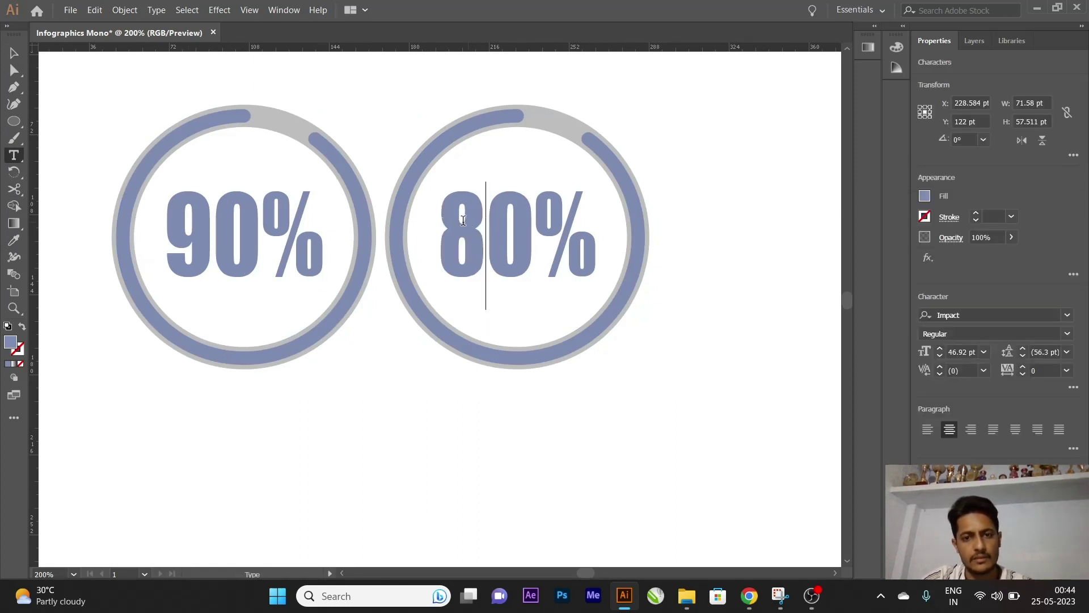
key(shift+Left)
text(7)
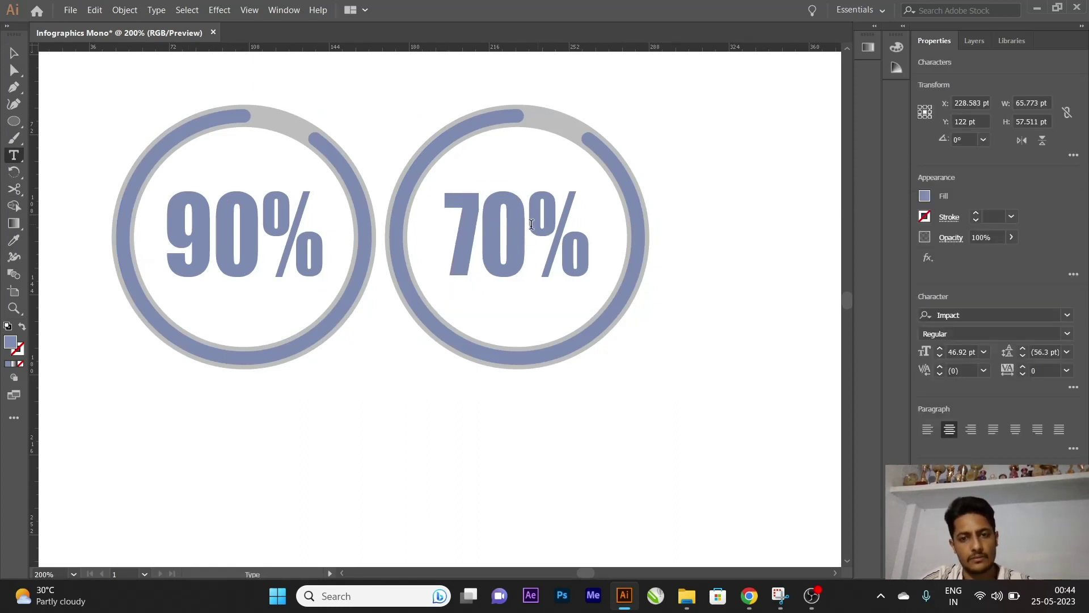
key(Escape)
click(482, 215)
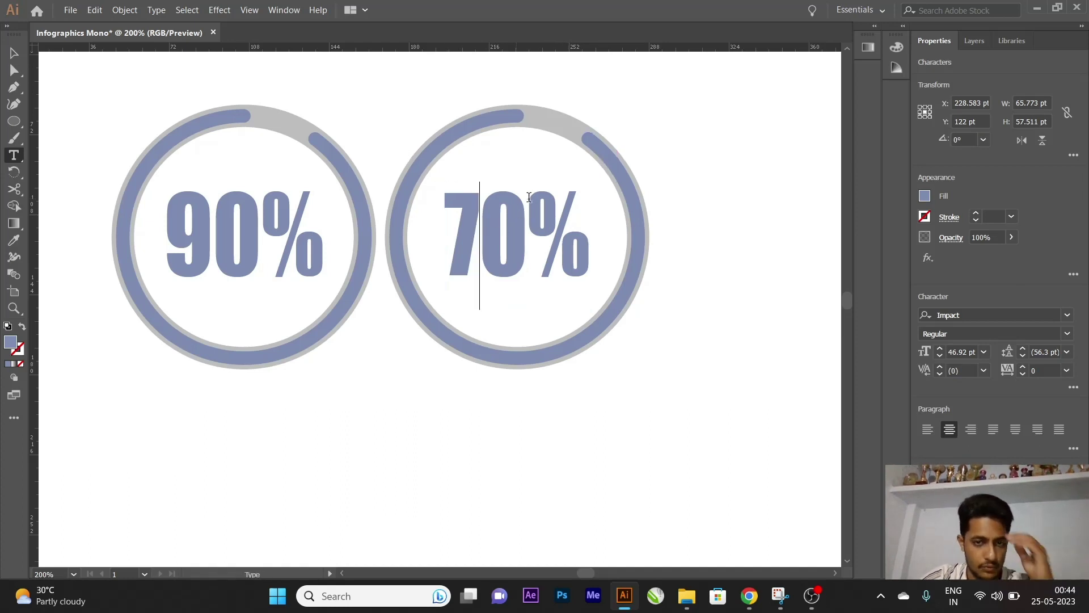
click(10, 54)
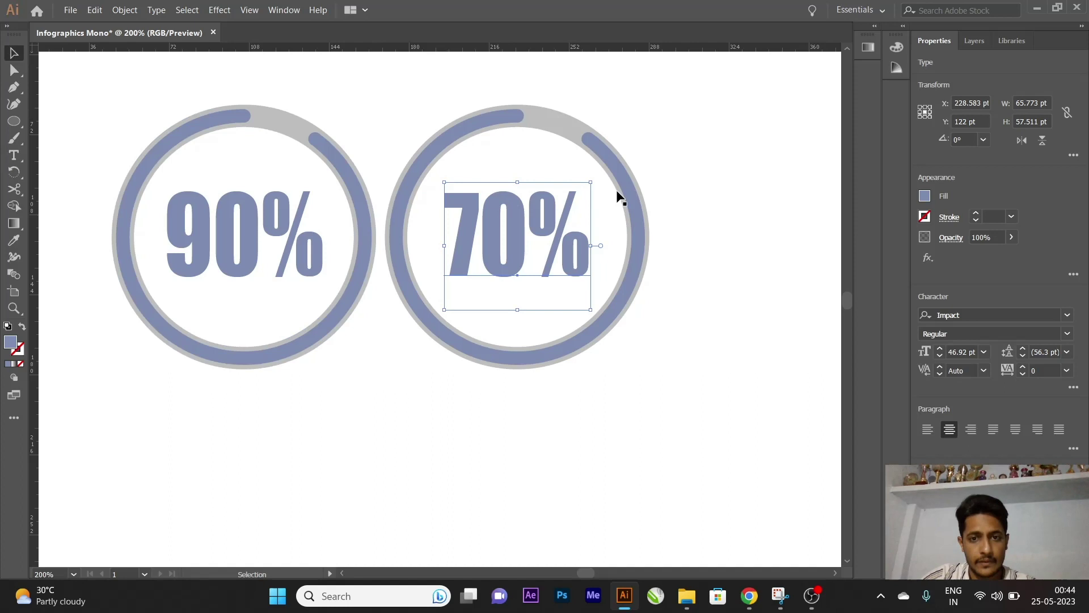
click(749, 205)
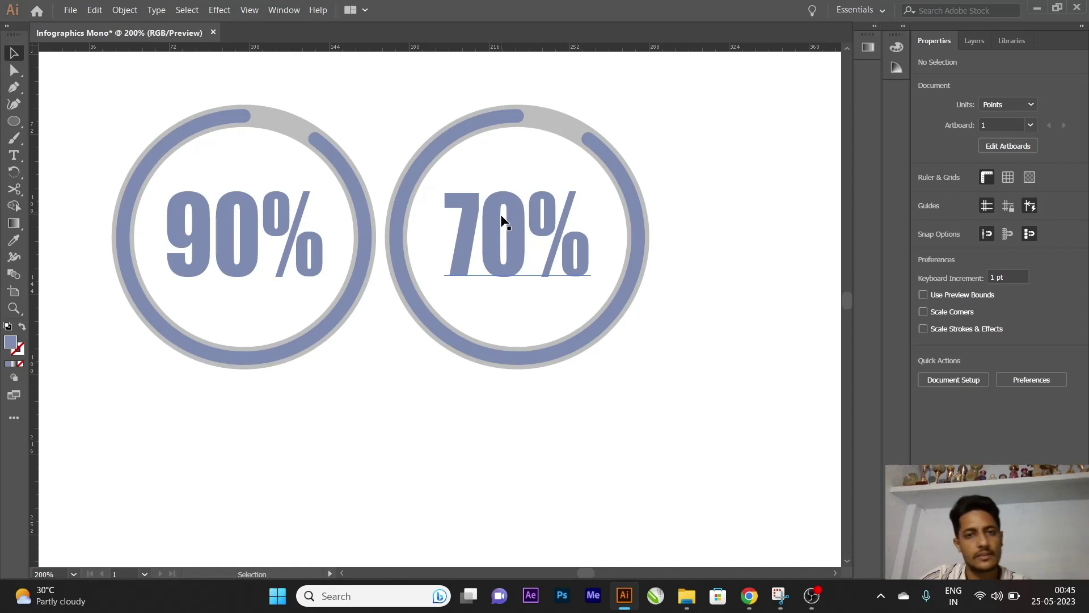
Delete the upper-right and short right-side pieces of the 70% ring's blue arc
key(a)
click(607, 147)
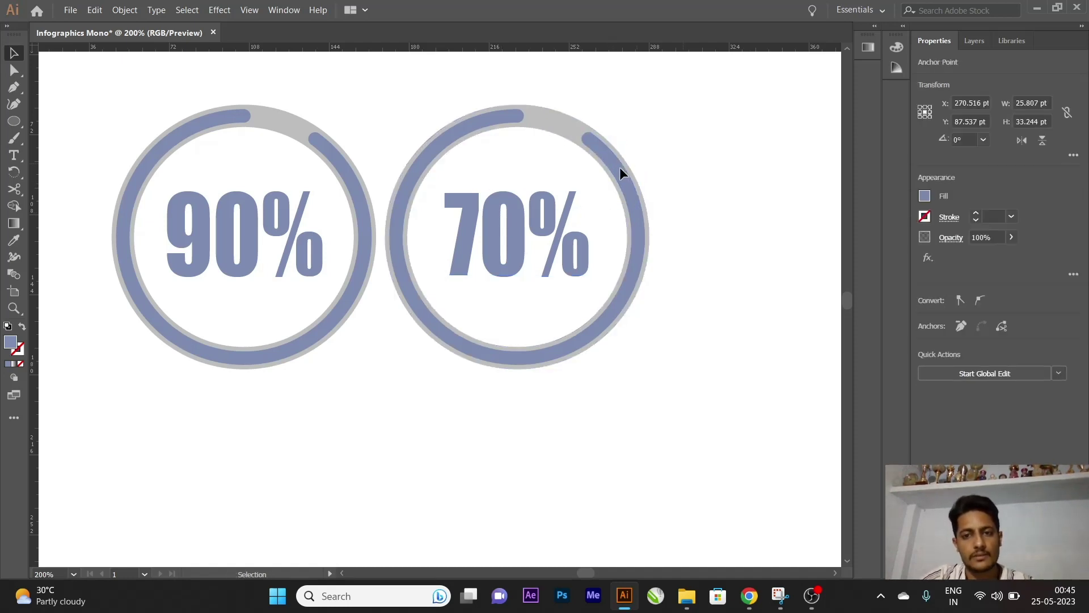
key(v)
click(599, 165)
key(a)
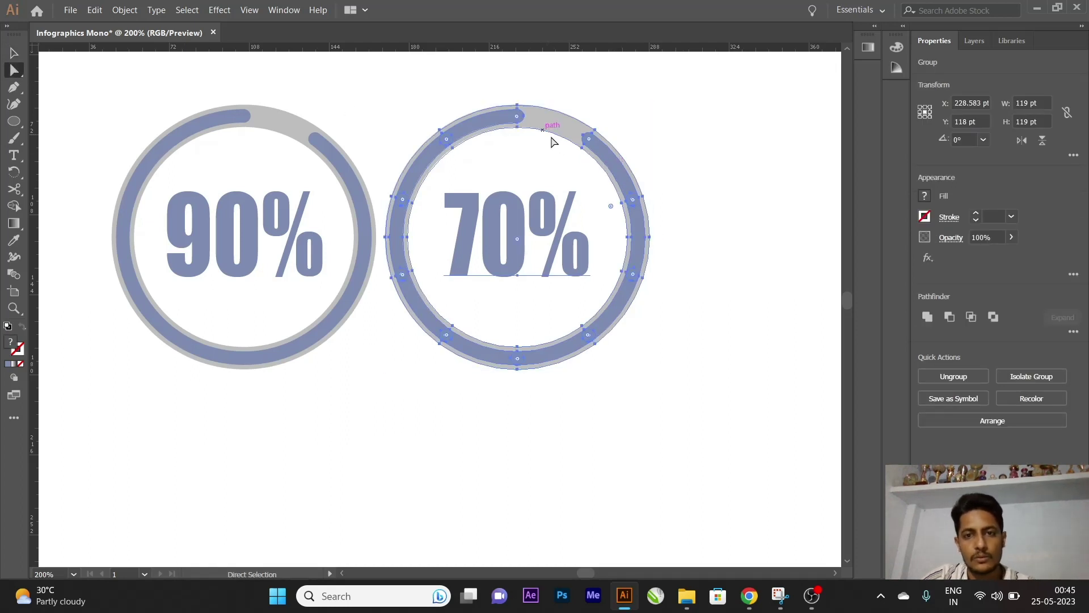
click(718, 164)
click(624, 163)
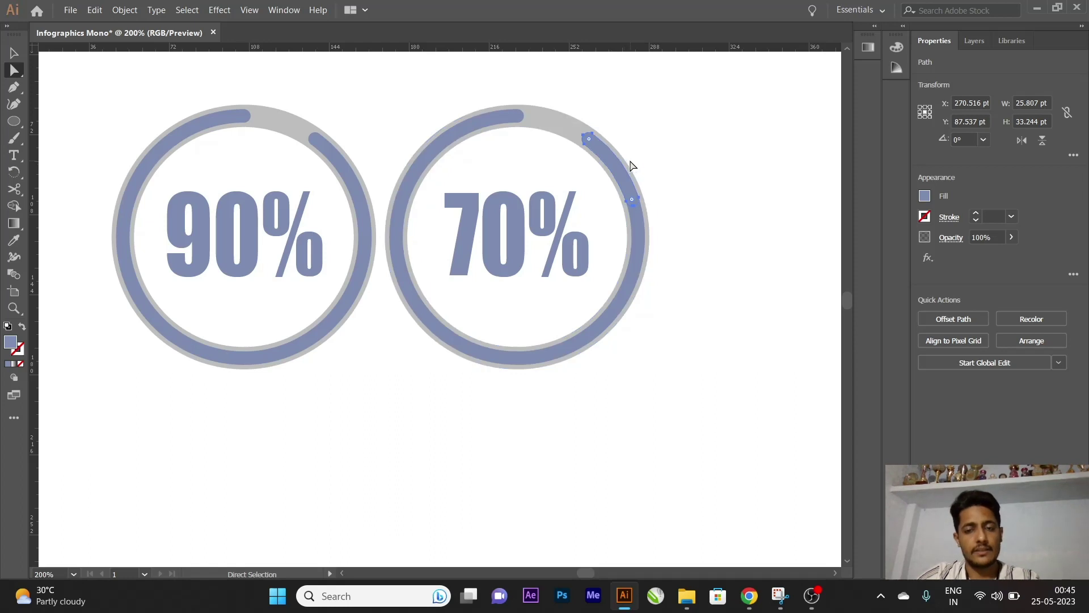
key(Delete)
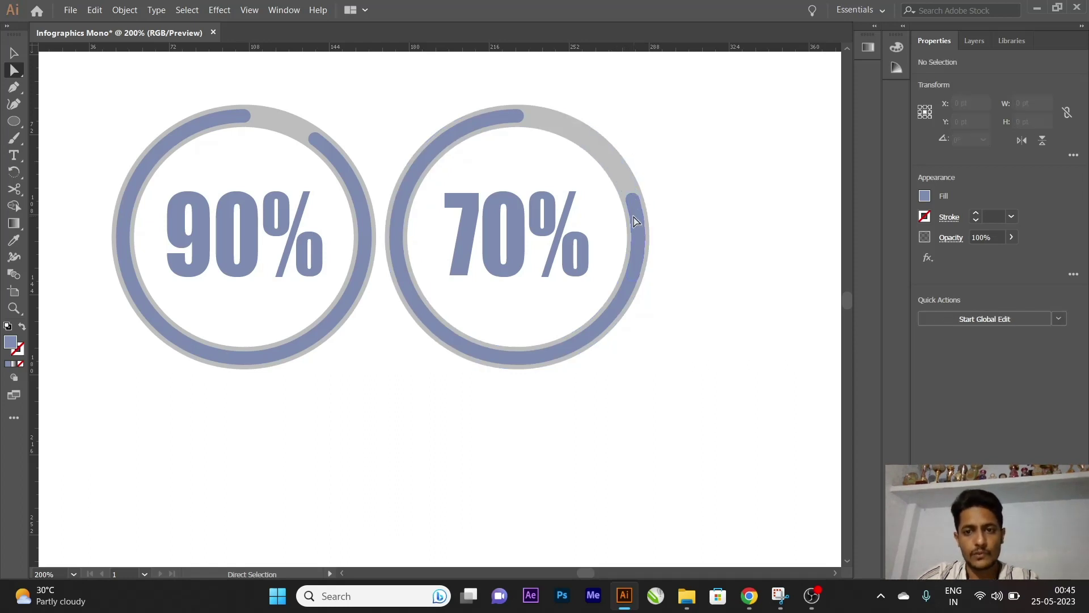
click(636, 221)
key(Delete)
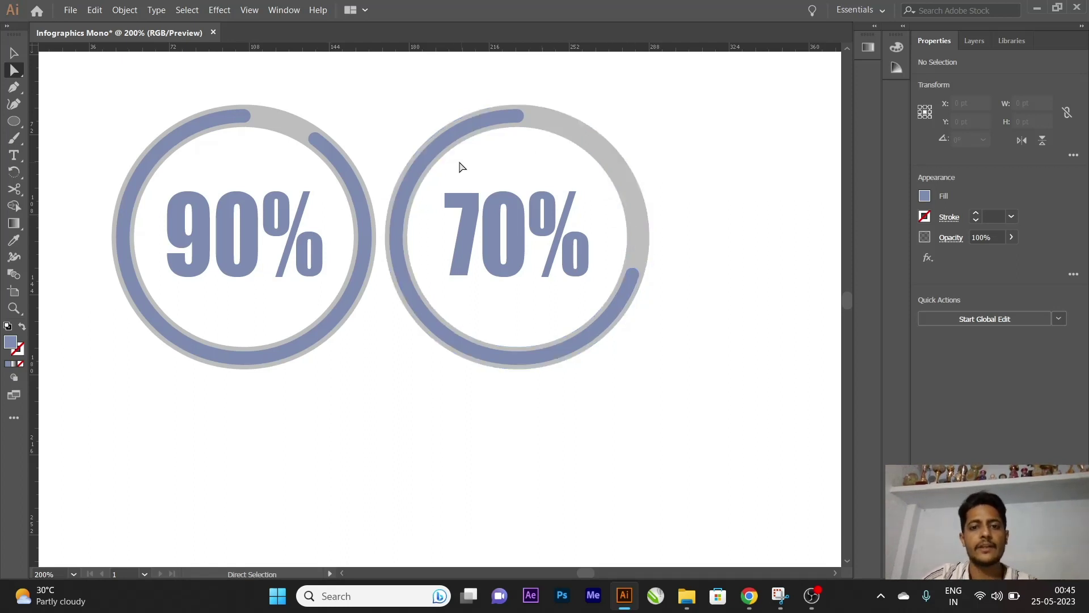
key(ctrl+1)
key(ctrl+minus)
Alt+Shift-drag the 70% ring group to make a third ring to its right
key(v)
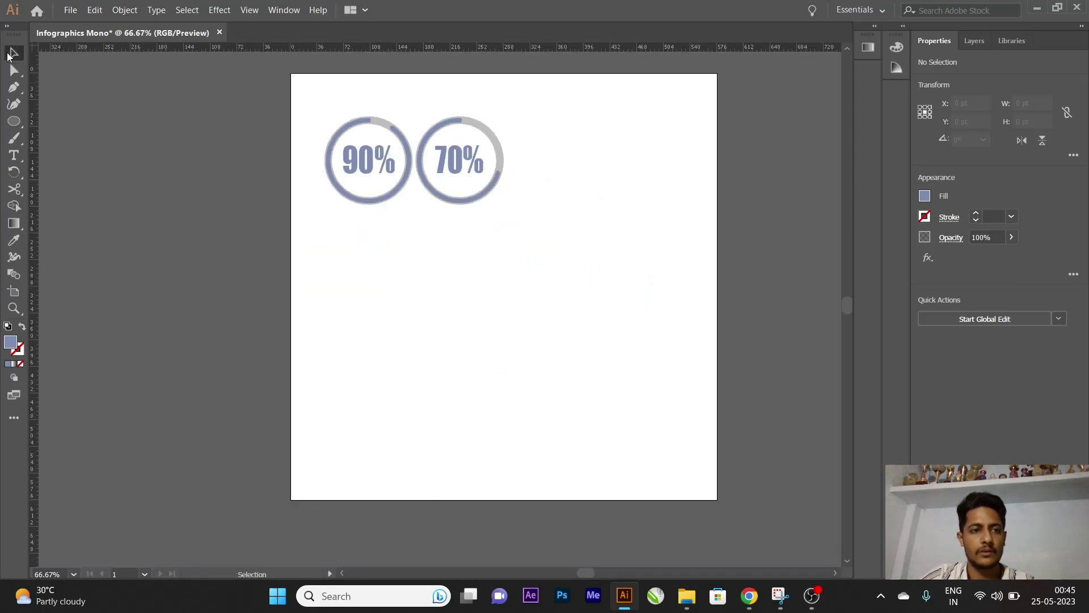
click(450, 147)
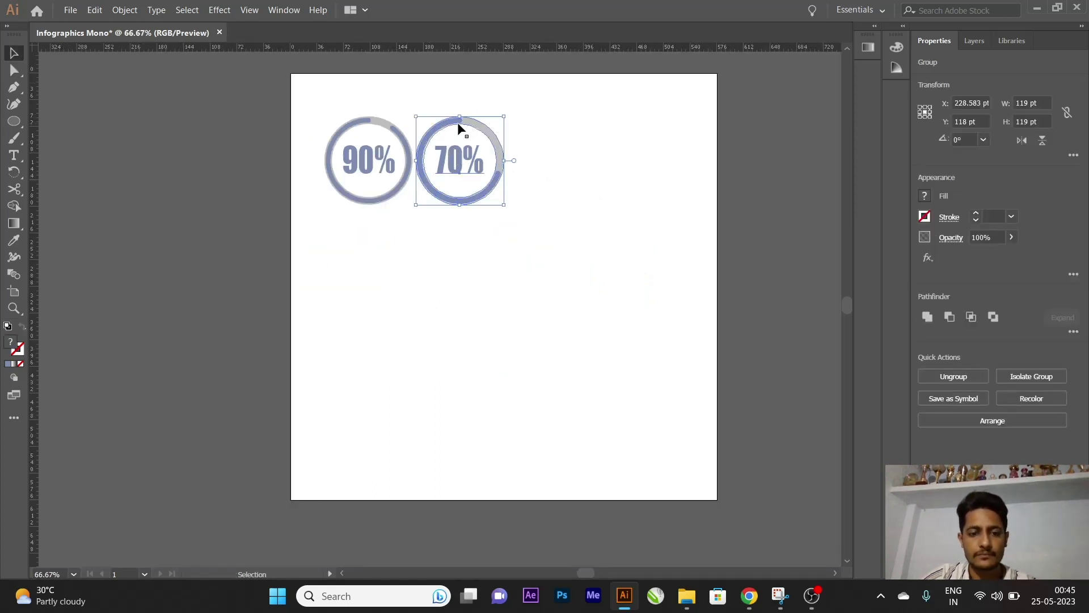
drag(459, 128, 572, 131)
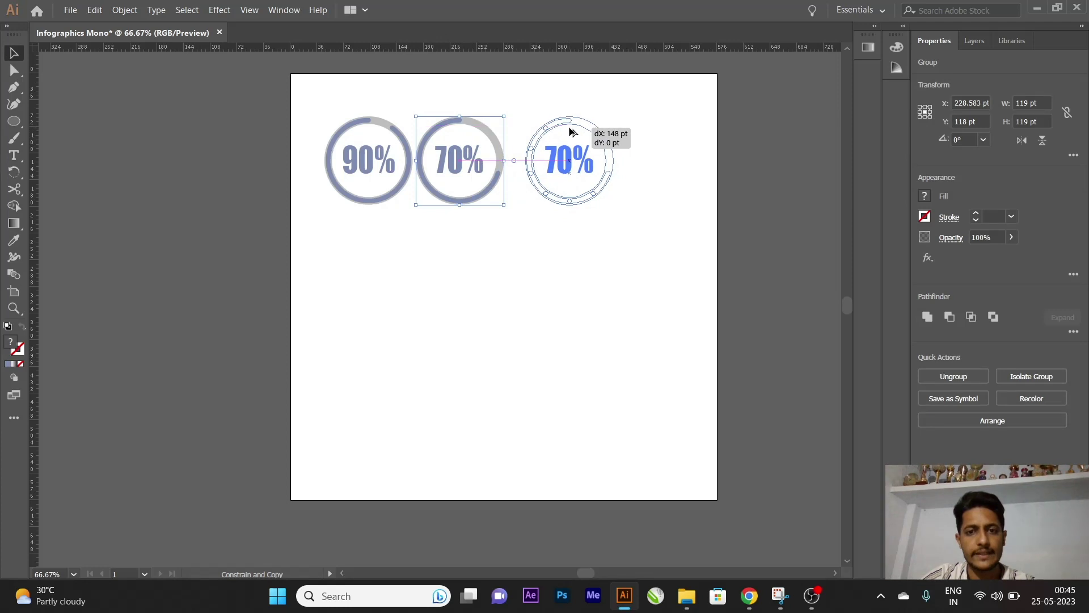
drag(572, 132, 557, 134)
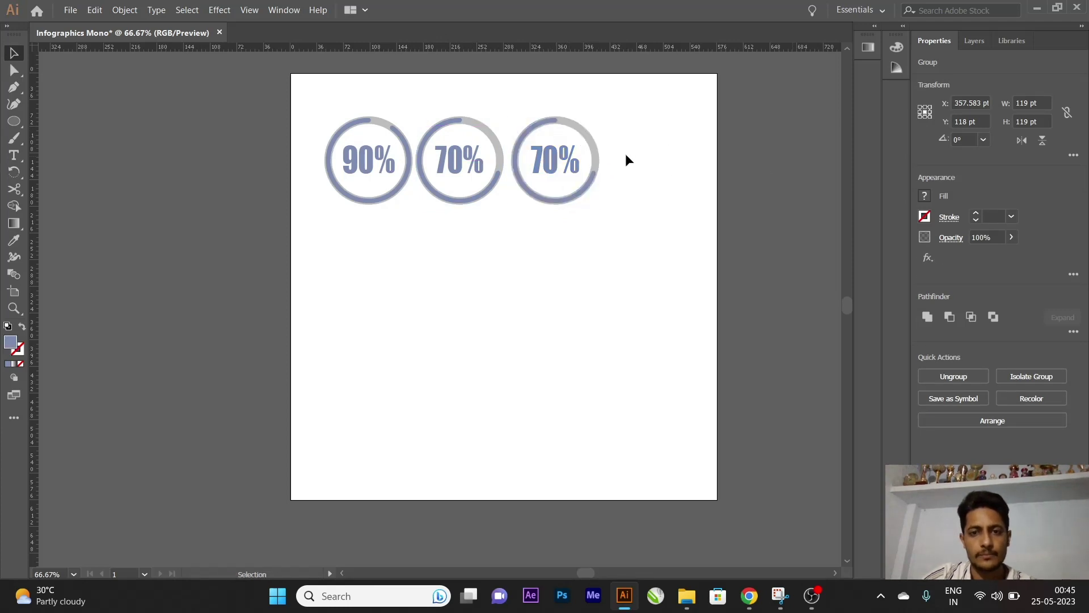
click(627, 159)
scroll(559, 132, up, 2)
scroll(557, 128, up, 1)
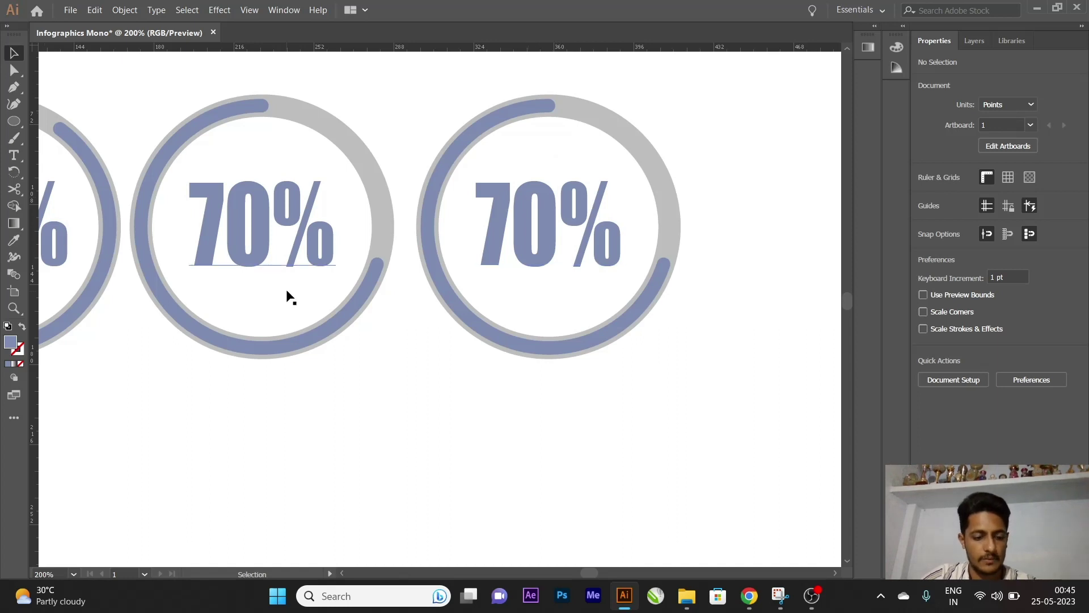
Replace the 7 in the third ring's label with 4 so it reads 40%
key(t)
drag(480, 238, 494, 224)
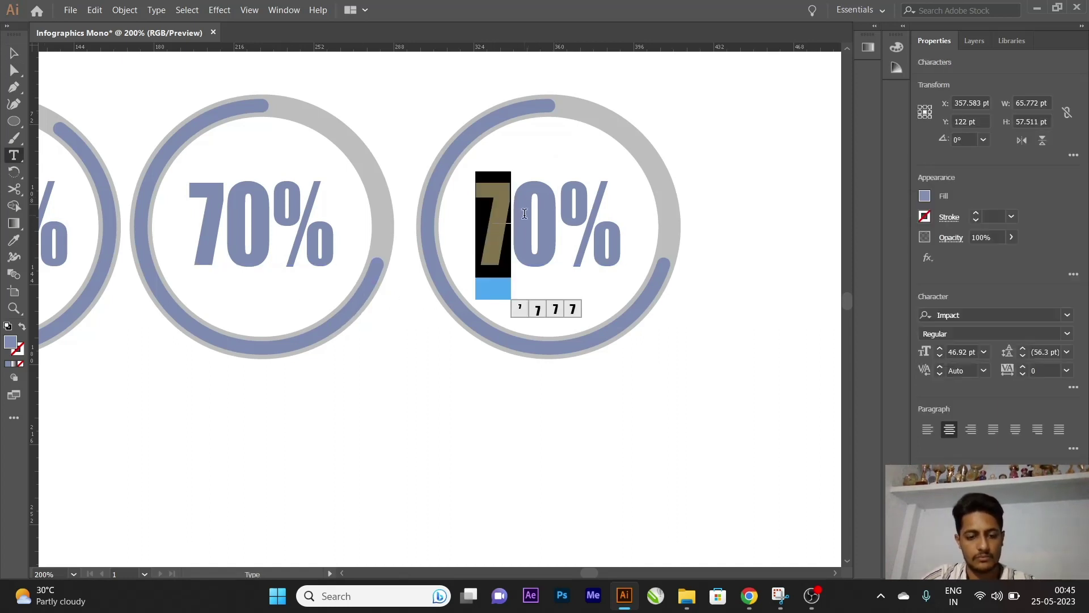
text(3)
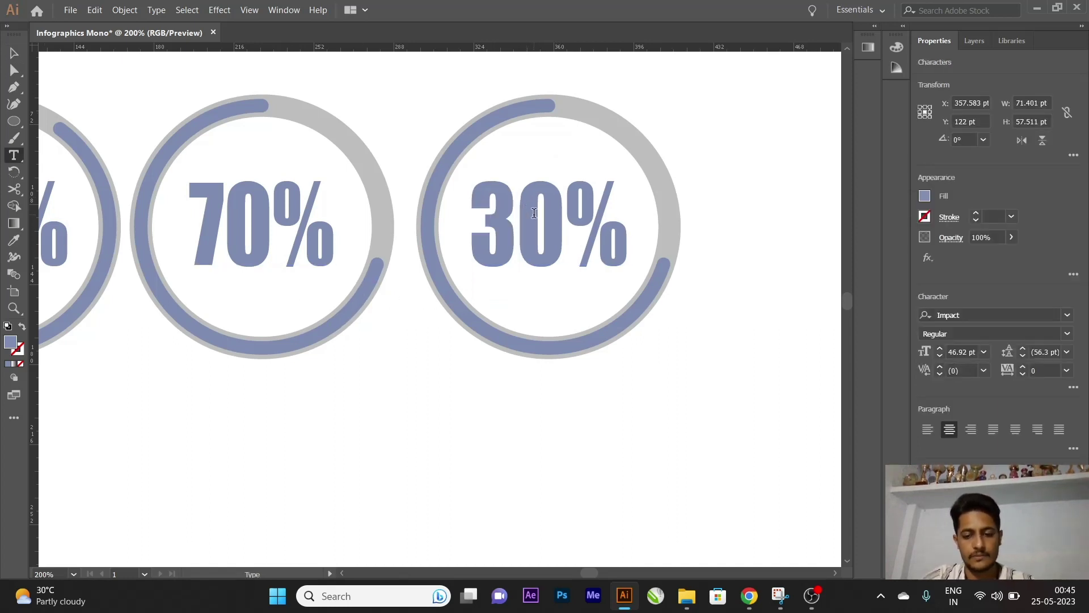
key(BackSpace)
text(4)
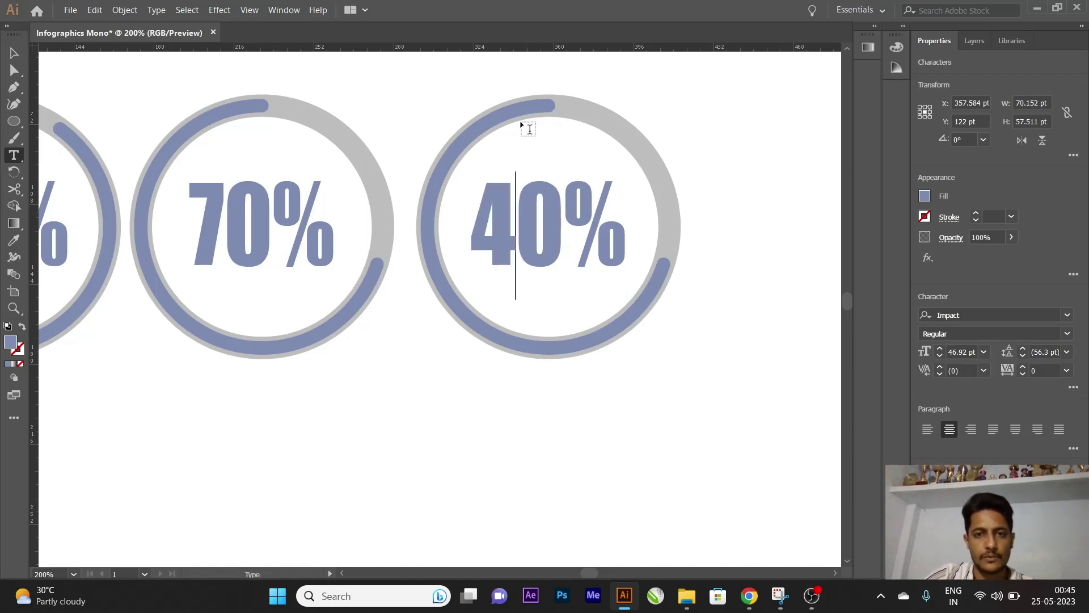
click(9, 52)
click(726, 226)
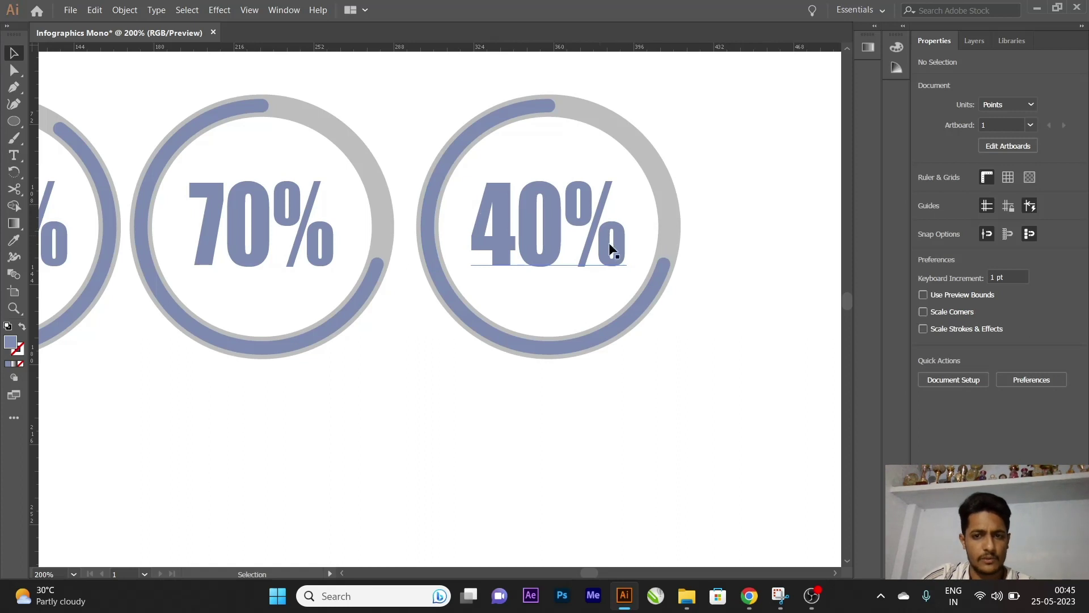
Remove the third ring's blue arc pieces along the right and bottom, leaving top-to-left
key(a)
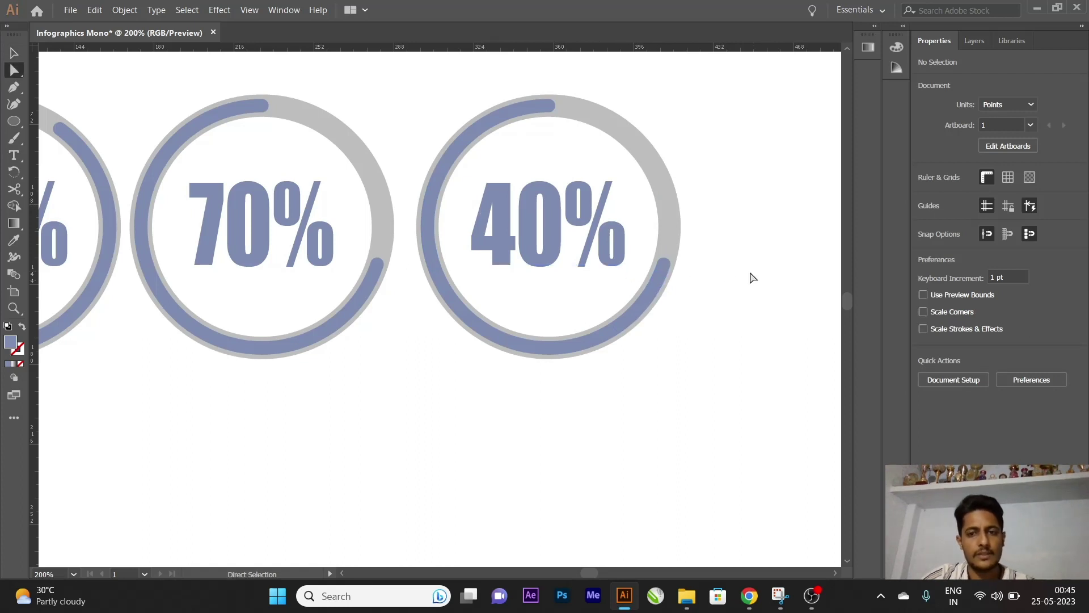
click(656, 280)
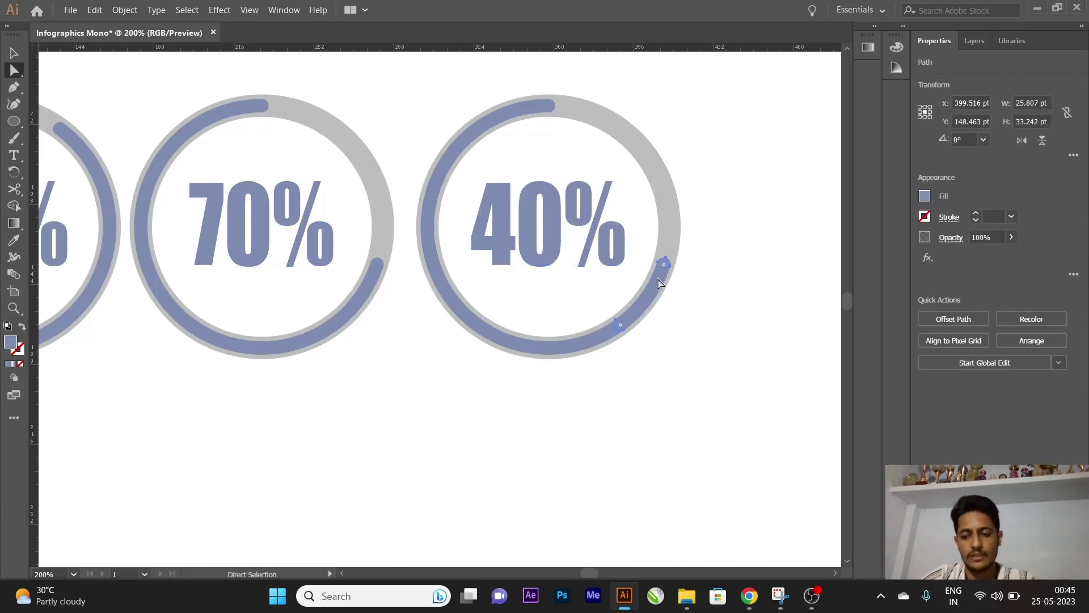
mouse_move(658, 282)
mouse_down()
mouse_move(627, 332)
mouse_move(548, 347)
mouse_up()
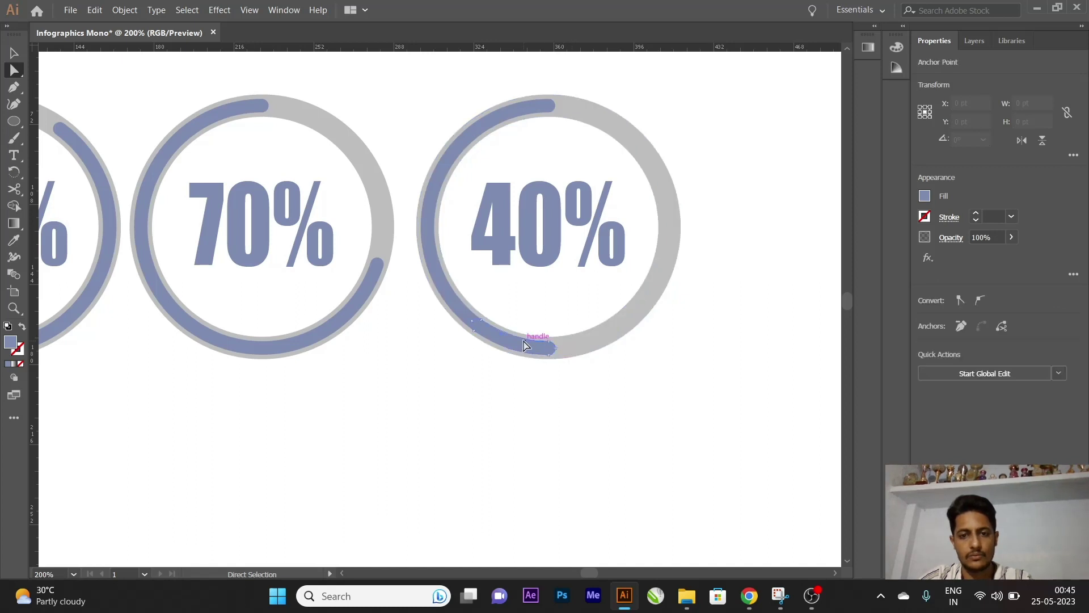
click(627, 371)
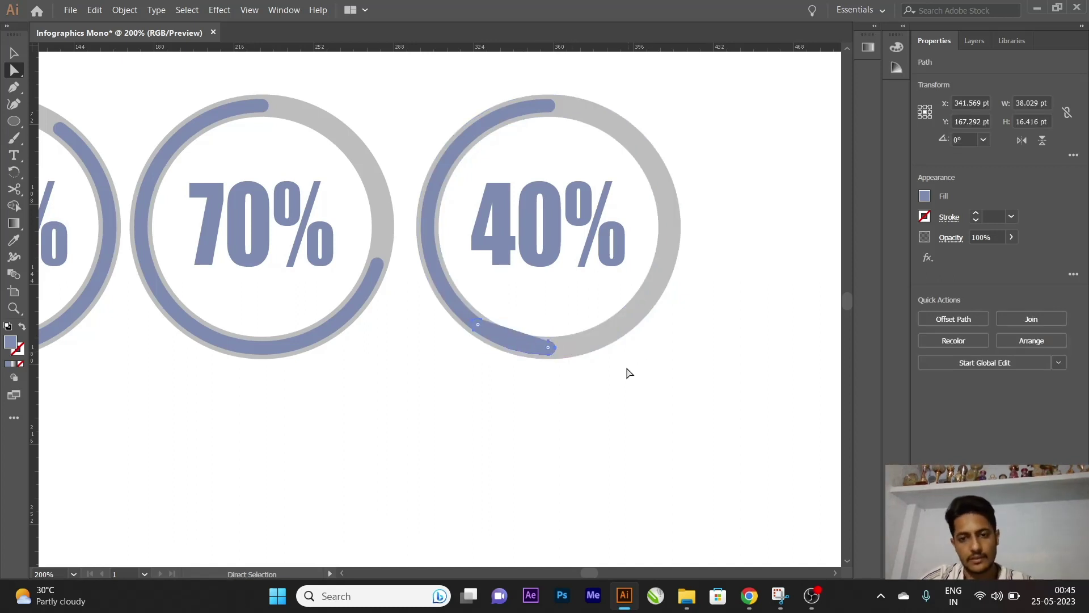
drag(548, 355, 549, 361)
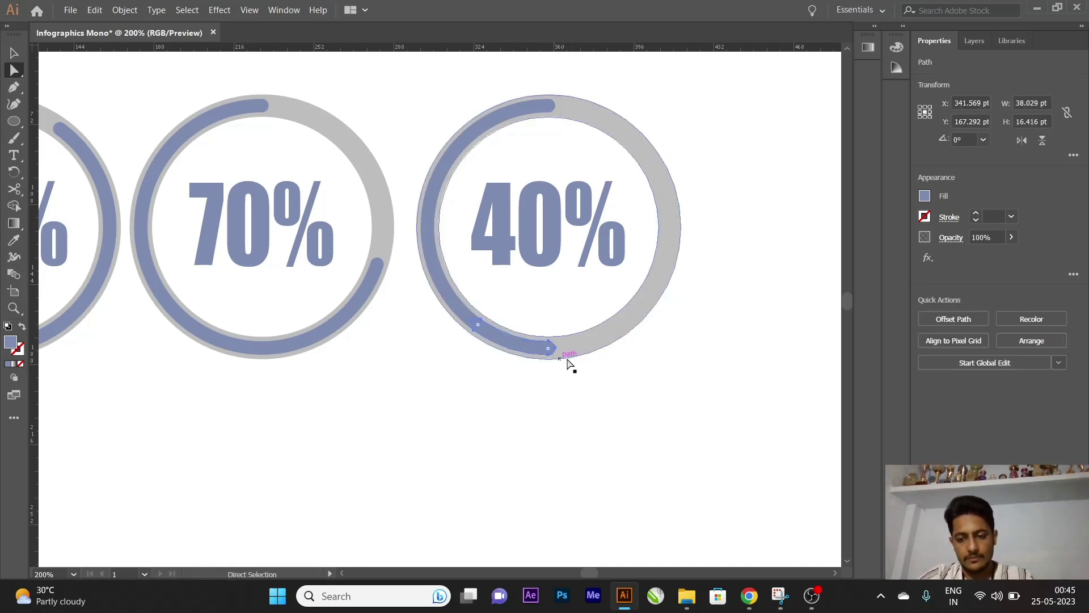
key(Delete)
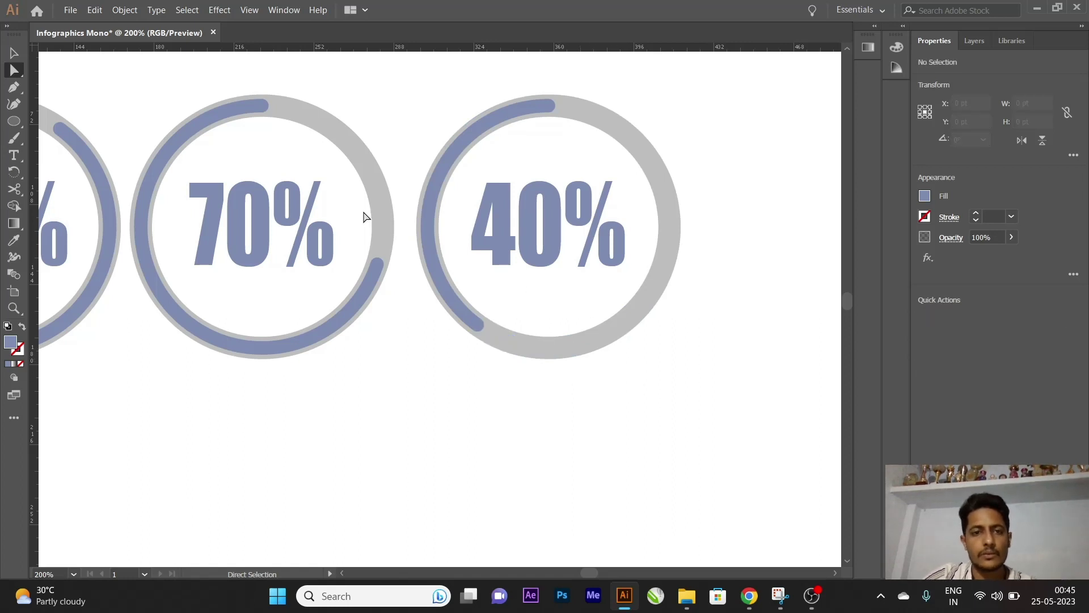
click(14, 53)
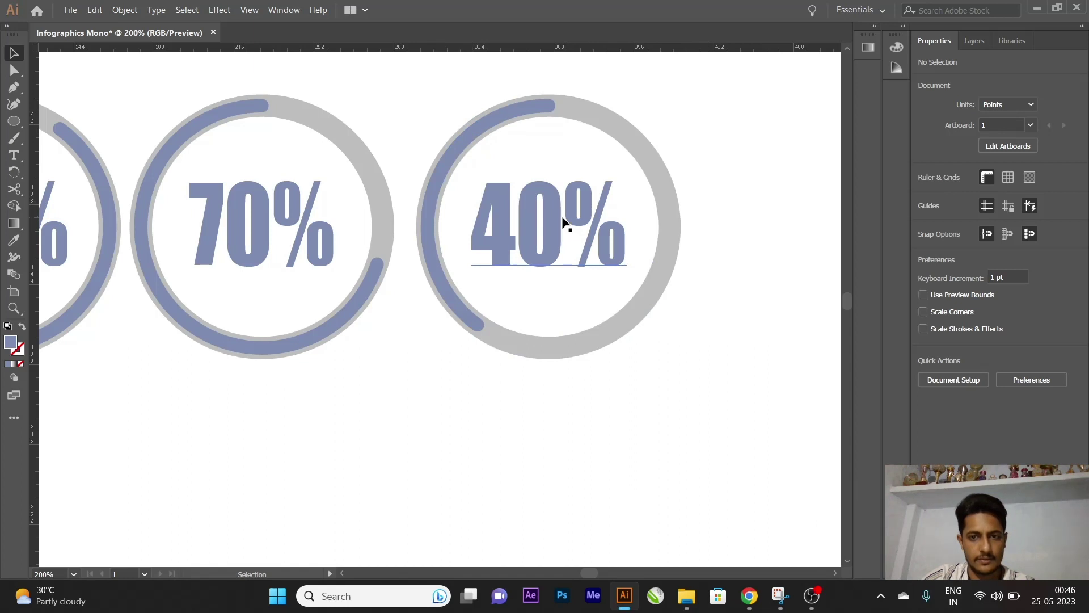
Marquee-select all three rings and shift them right and up to centre them
alt+scroll(564, 223, down, 3)
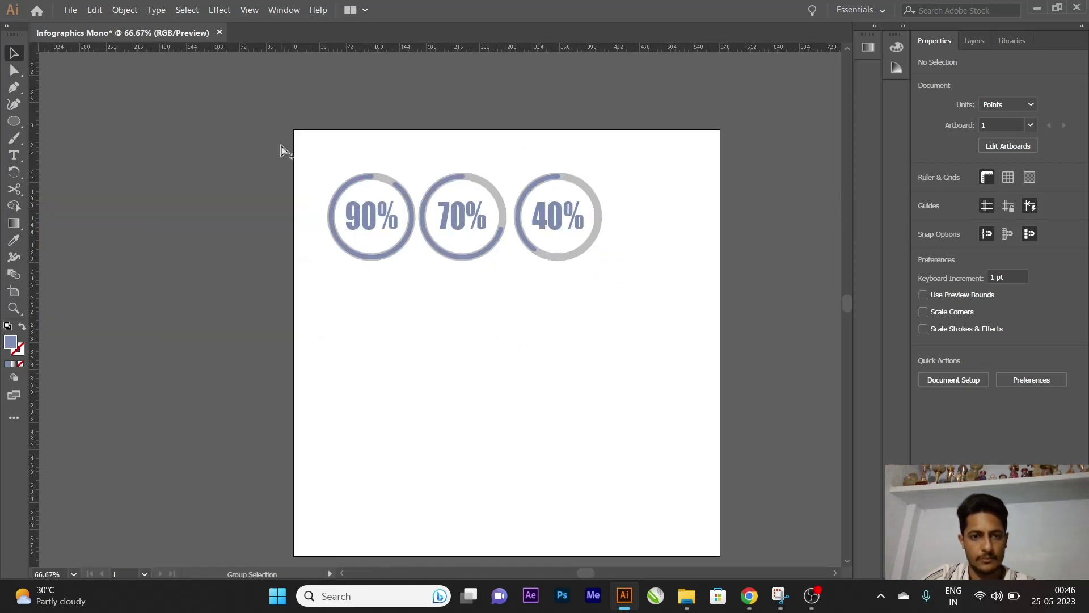
drag(277, 141, 693, 325)
drag(556, 212, 588, 198)
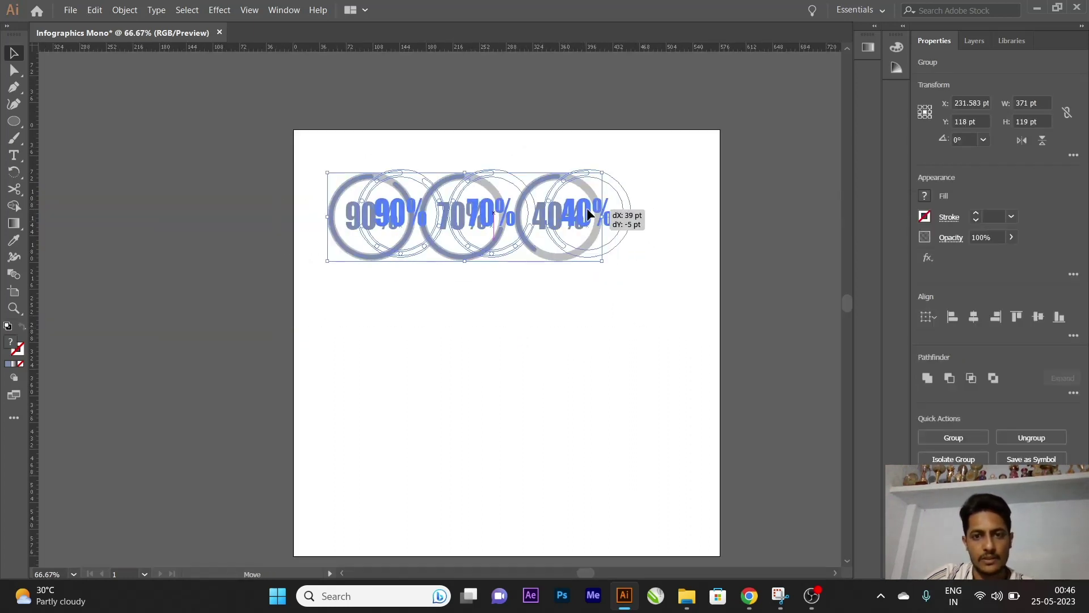
click(792, 211)
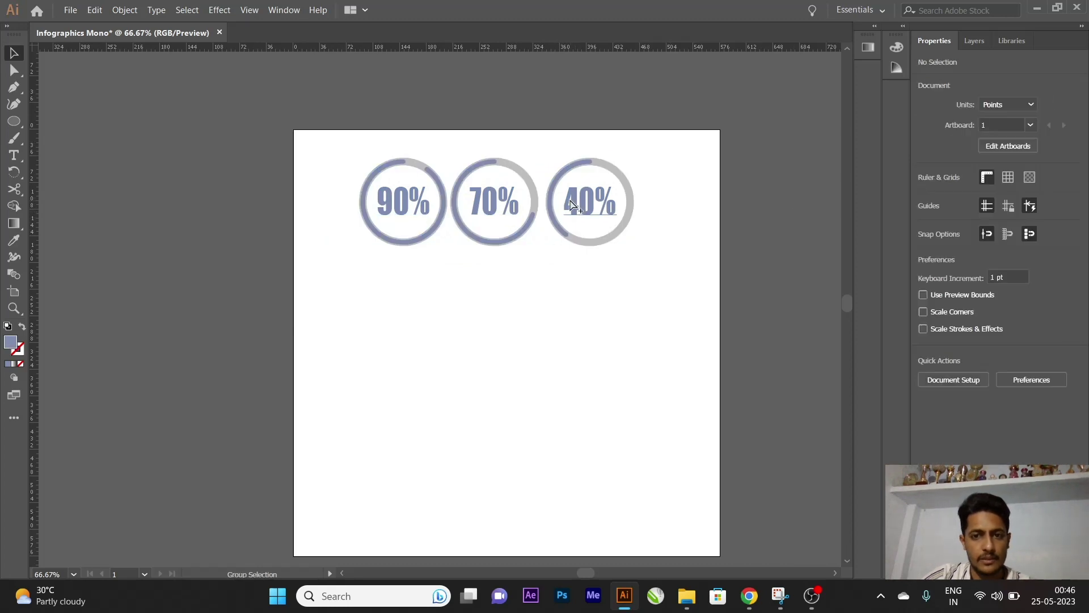
alt+scroll(571, 205, up, 1)
alt+scroll(571, 204, up, 1)
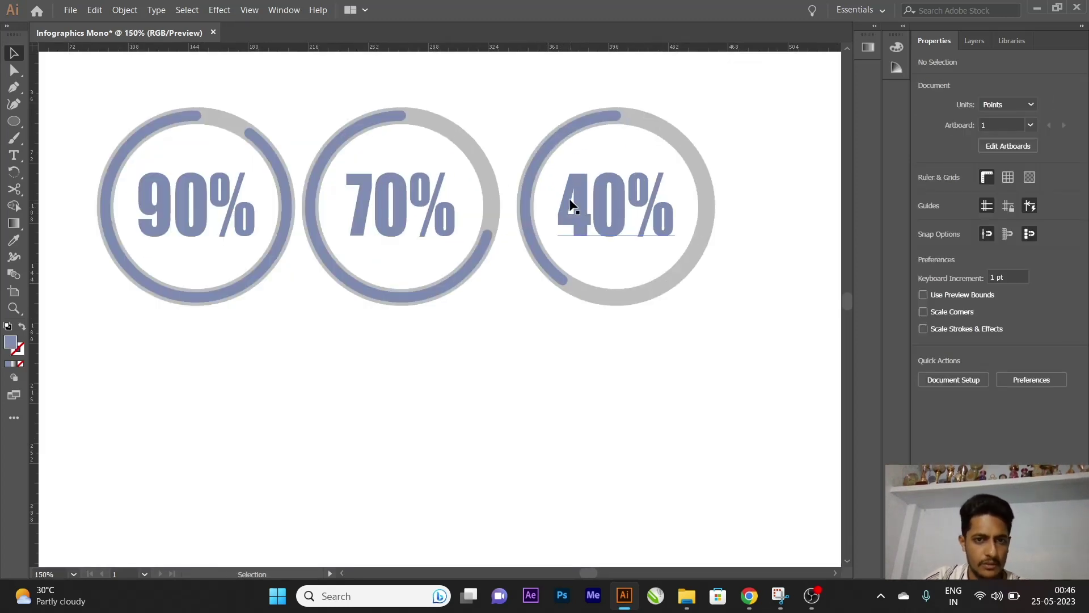
alt+scroll(572, 201, down, 1)
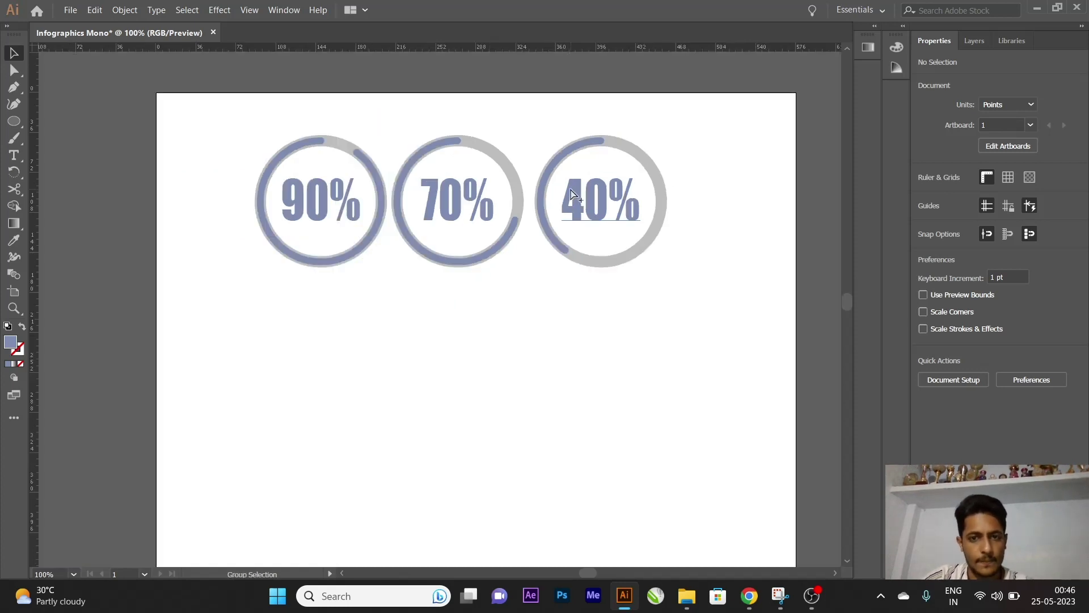
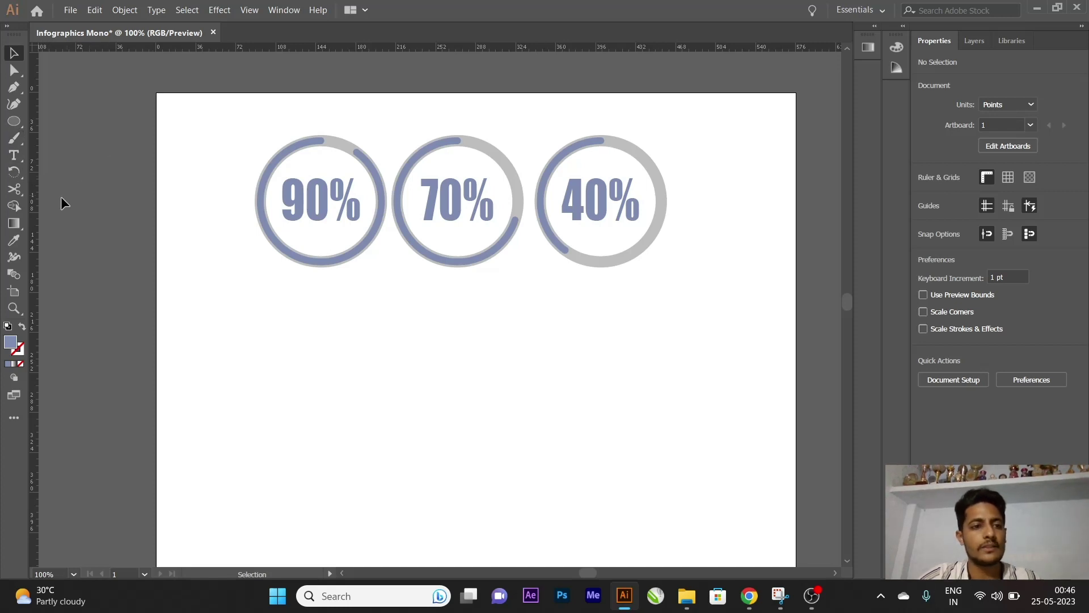
Create a trial 5-sided polygon with radius 20, then delete it
click(14, 121)
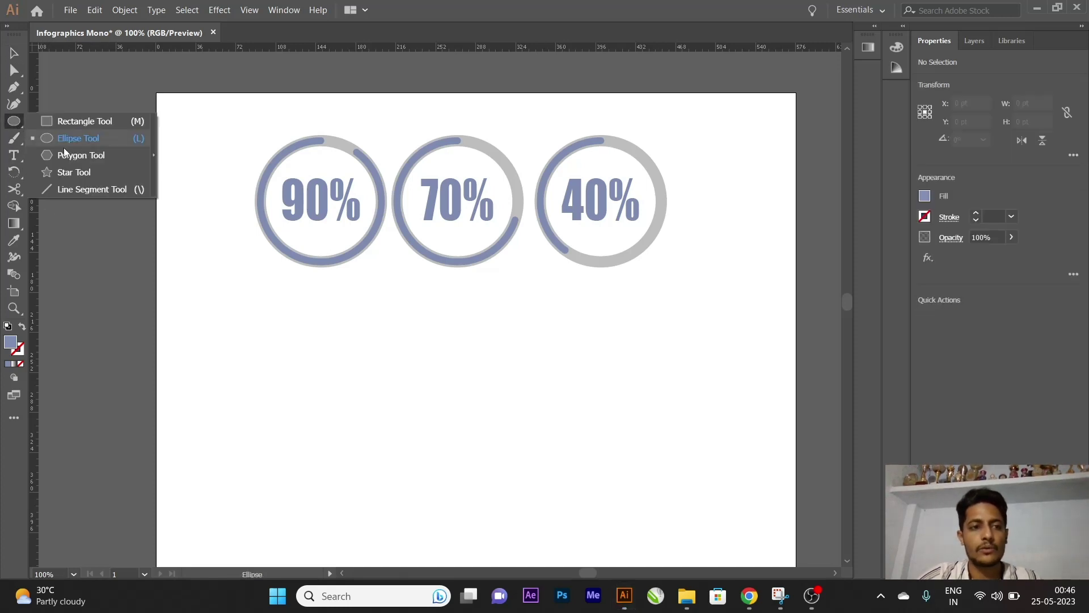
click(83, 158)
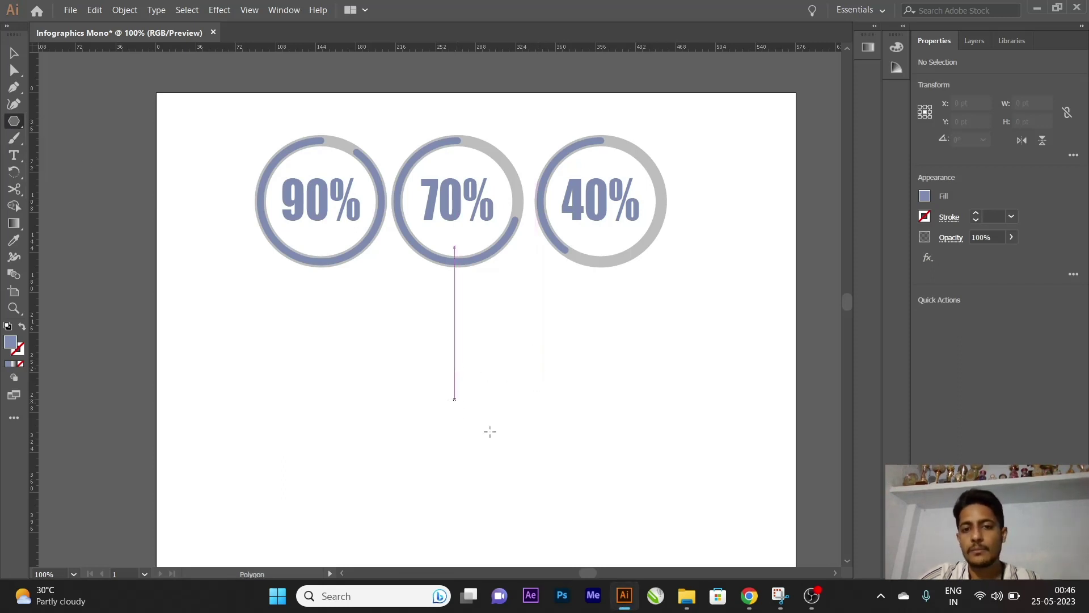
click(489, 413)
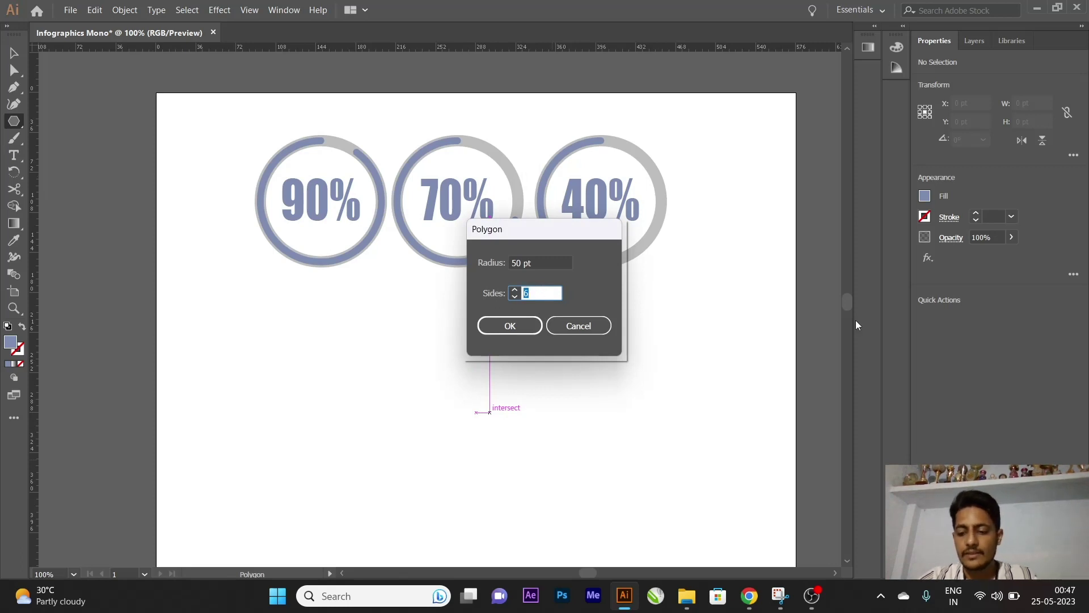
text(5)
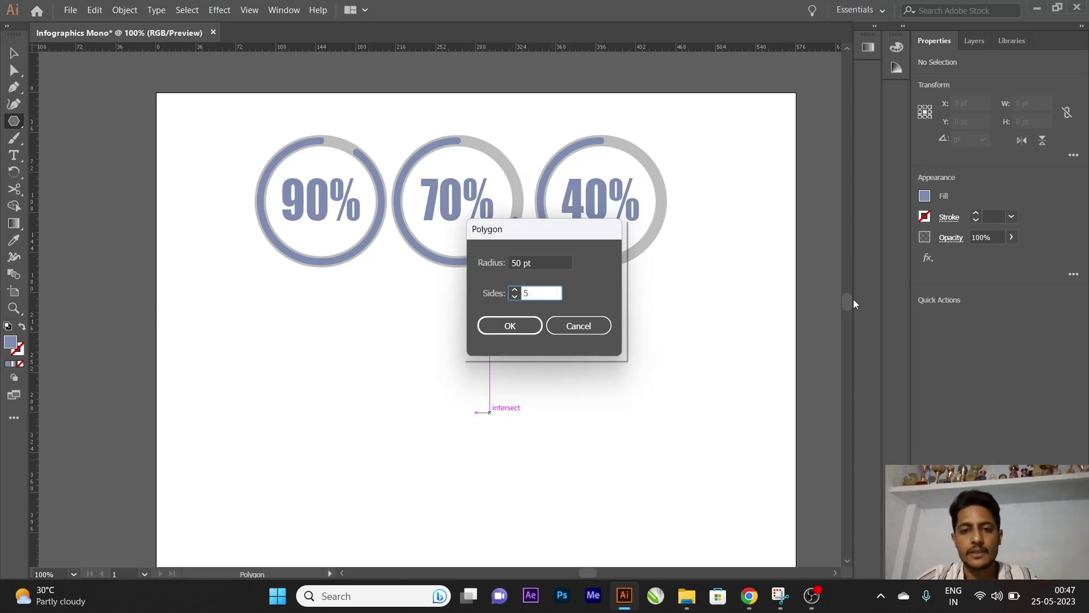
click(538, 262)
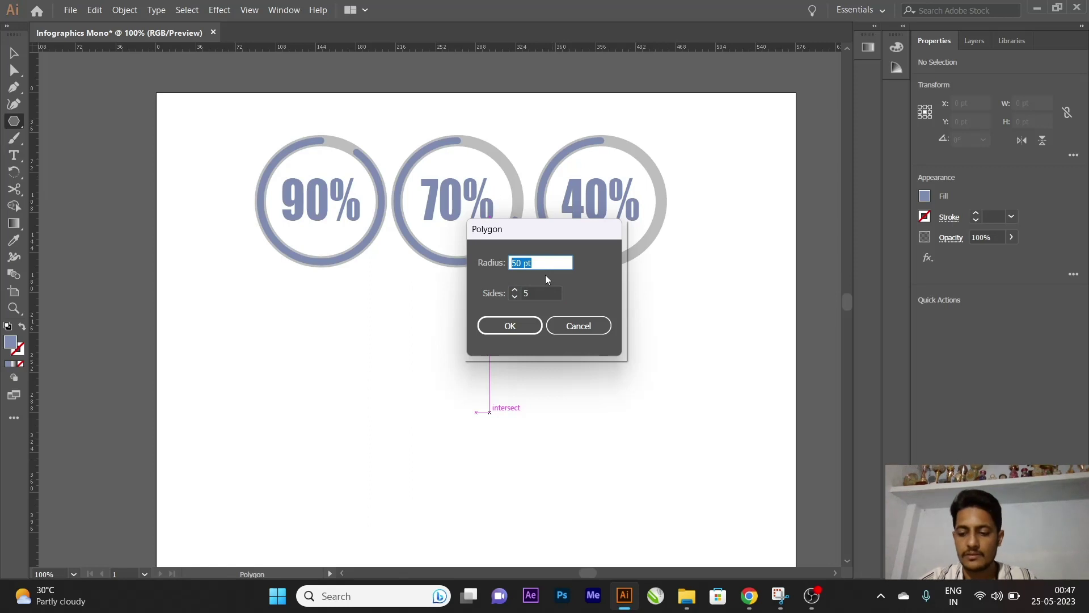
text(20)
key(Return)
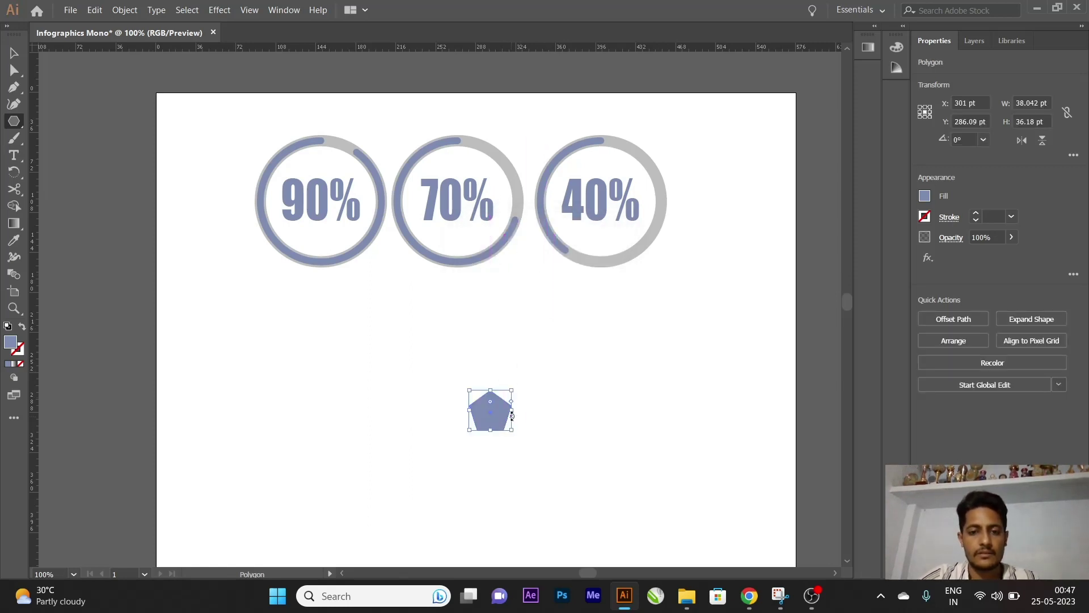
key(Delete)
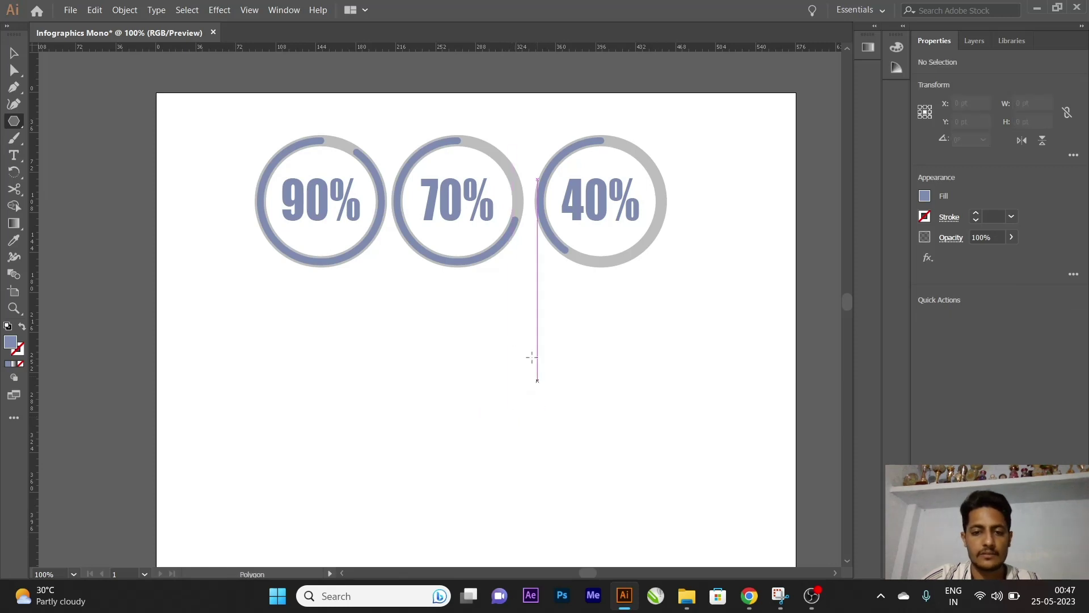
Create a 50 pt pentagon, then delete it as well
click(585, 365)
key(shift+Tab)
text(50)
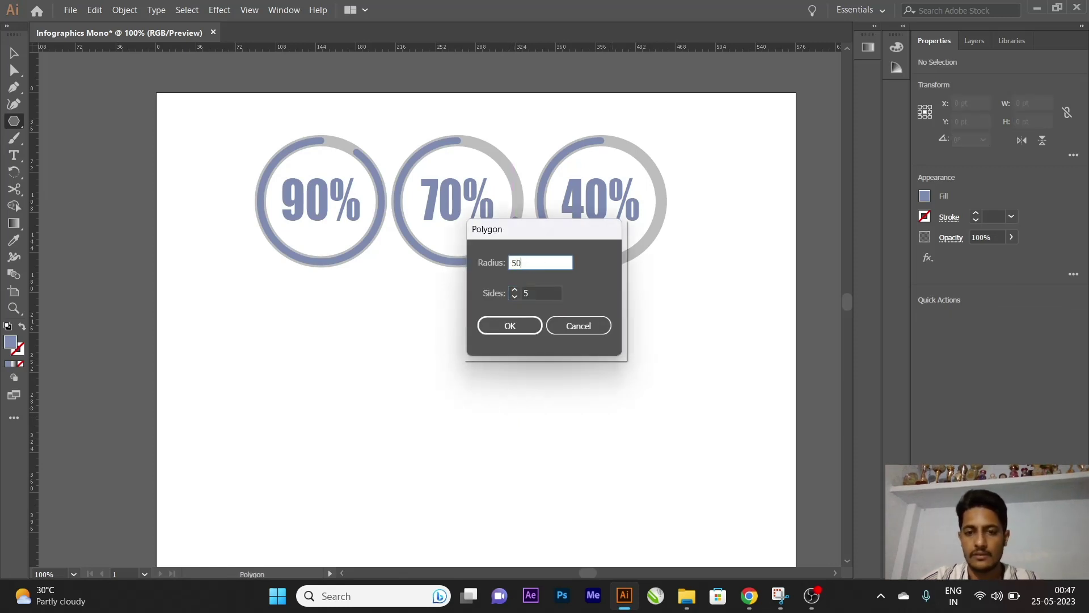
key(Return)
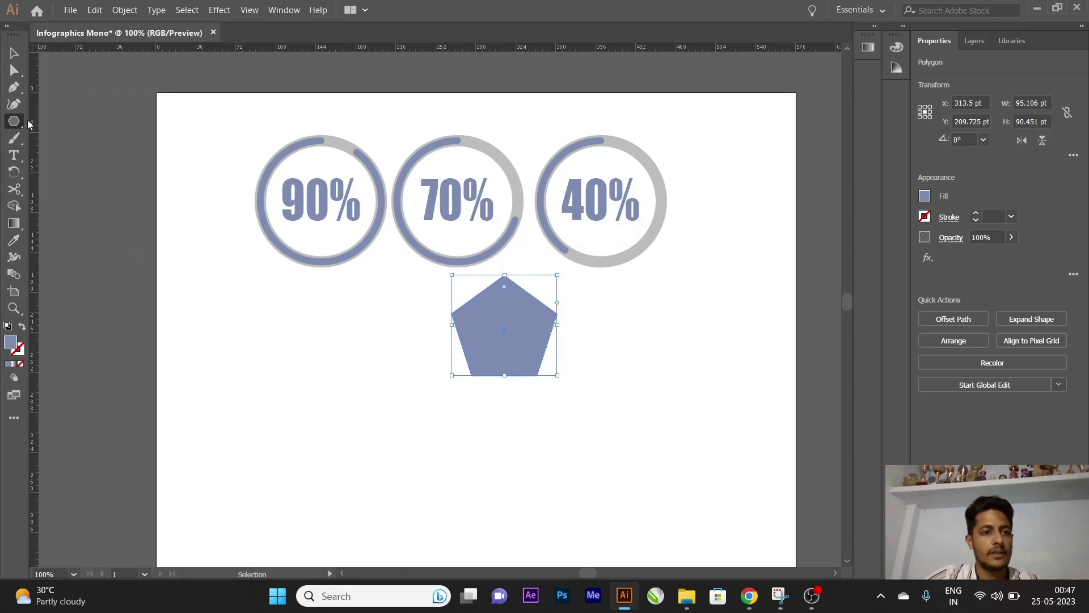
key(v)
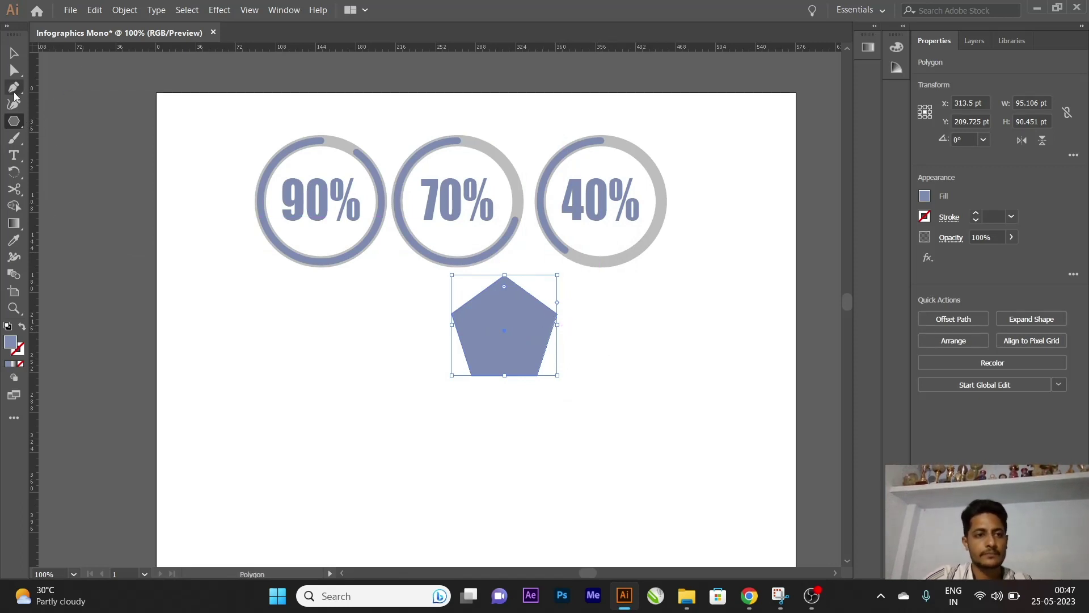
click(15, 122)
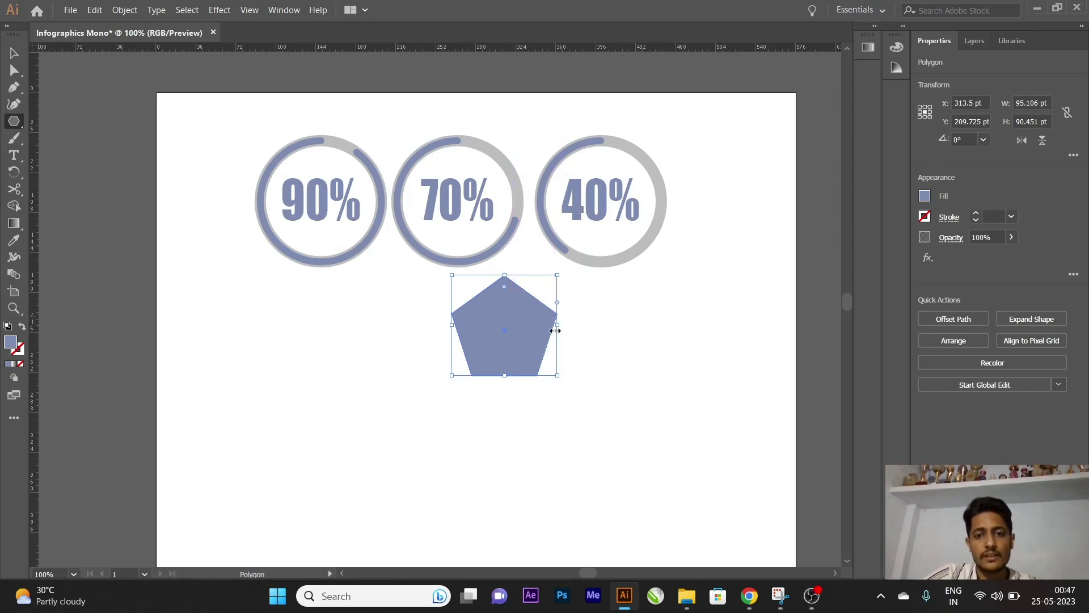
key(Delete)
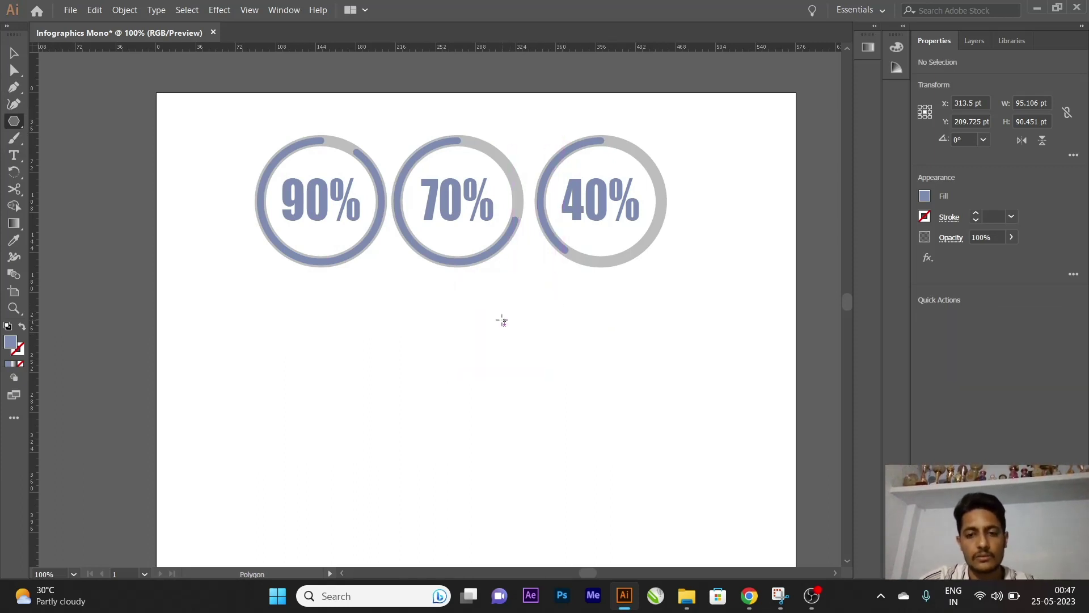
Place a ten-sided polygon below the 90% and 70% rings
click(18, 126)
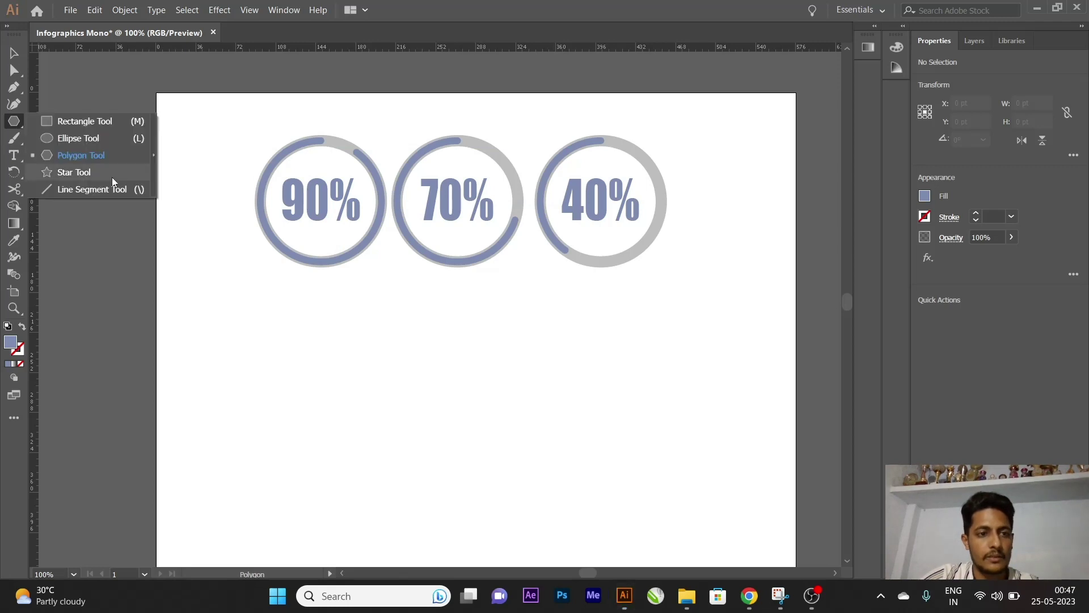
click(113, 151)
click(414, 339)
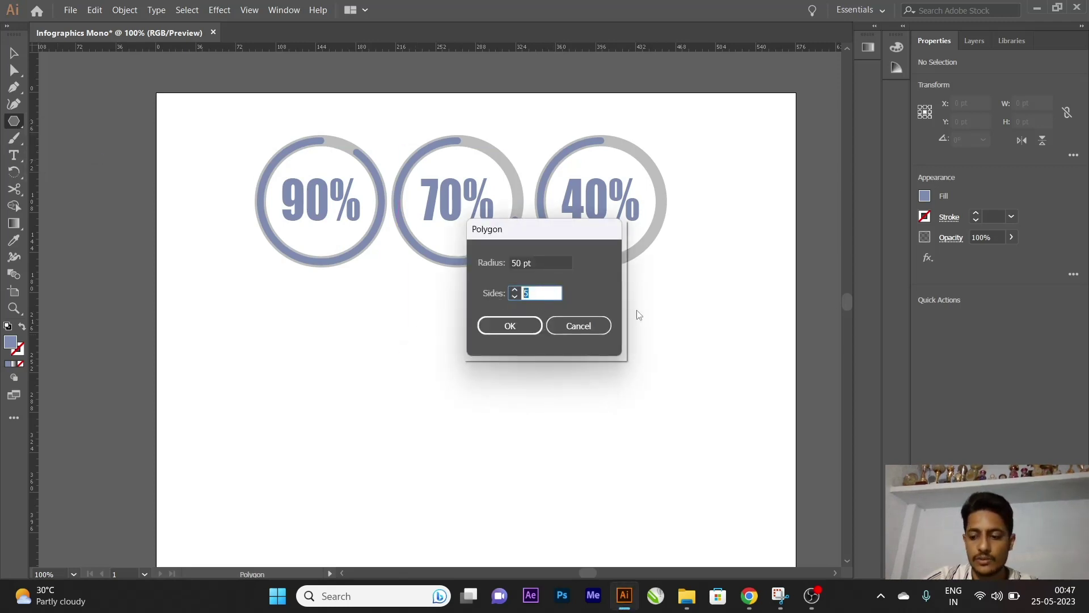
text(10)
click(492, 331)
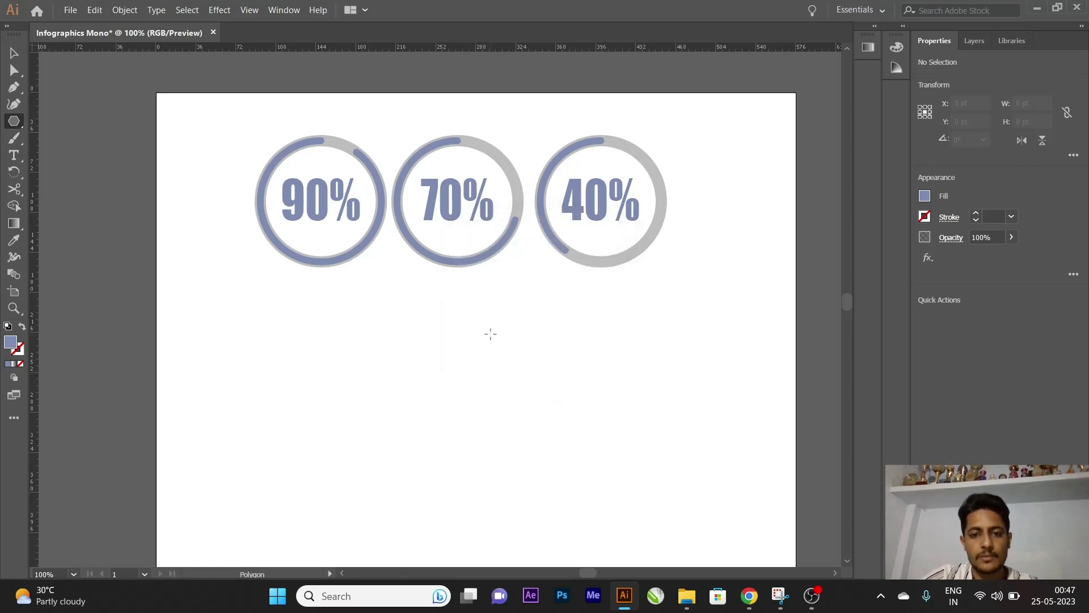
click(503, 323)
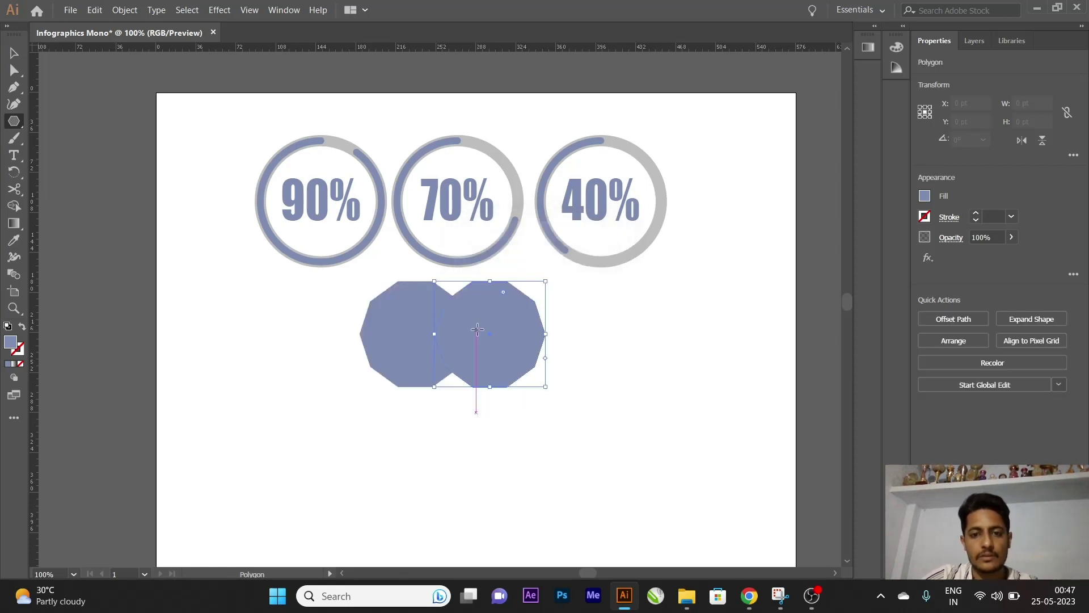
Duplicate the decagon to the right, then delete the copy
key(v)
drag(544, 345, 602, 342)
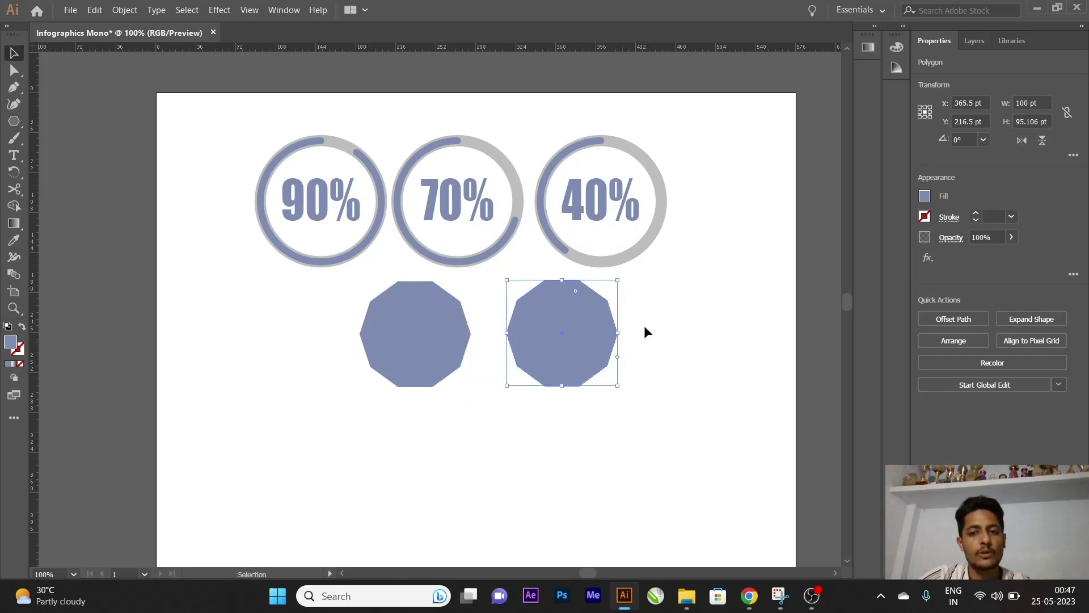
click(627, 336)
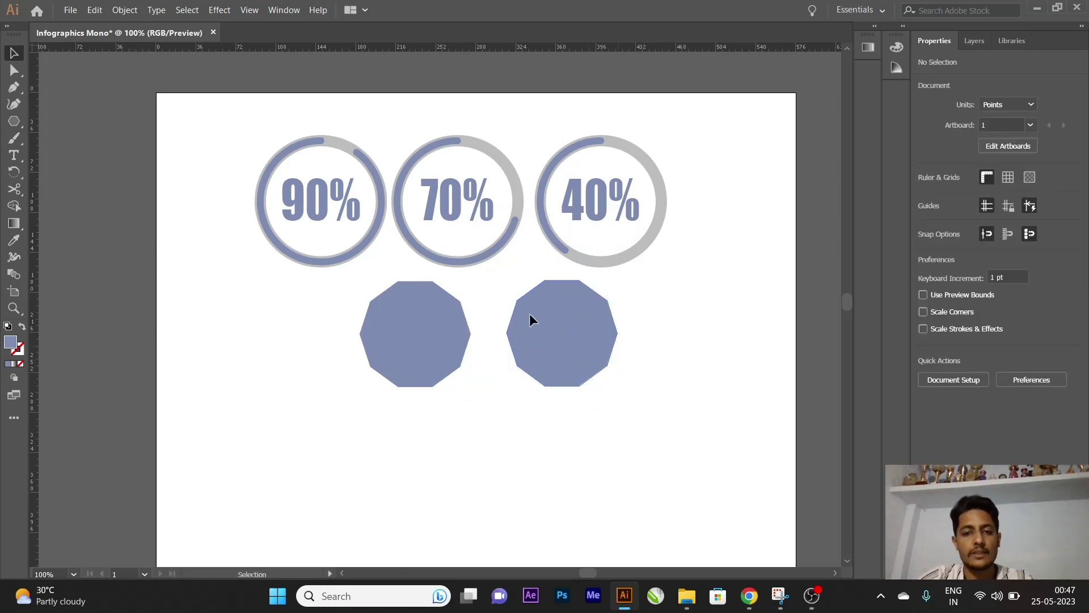
click(529, 314)
key(Delete)
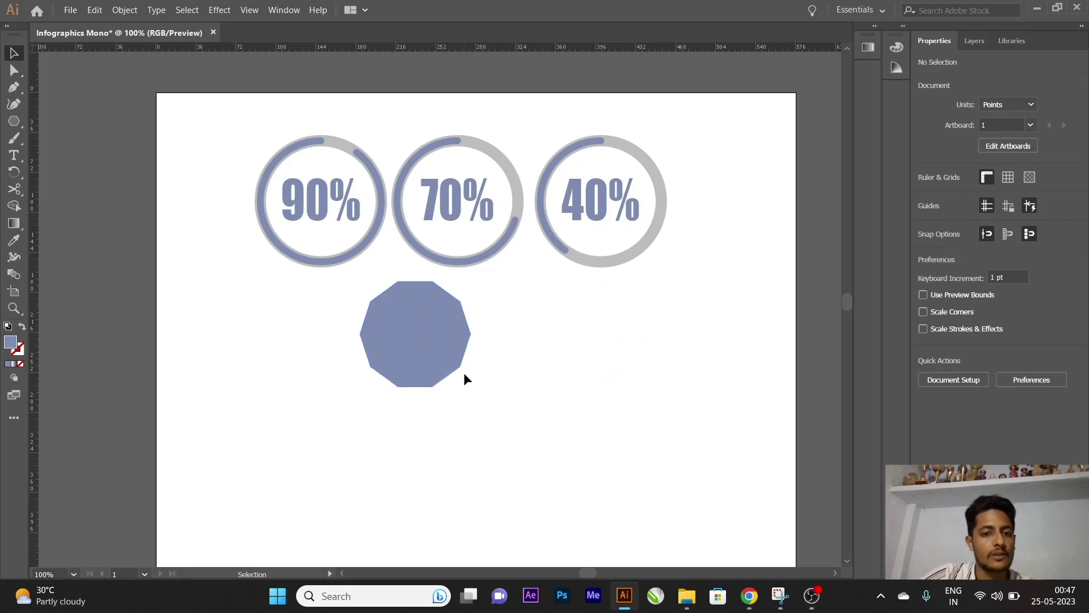
Rotate the remaining decagon slightly using its bounding box
click(402, 324)
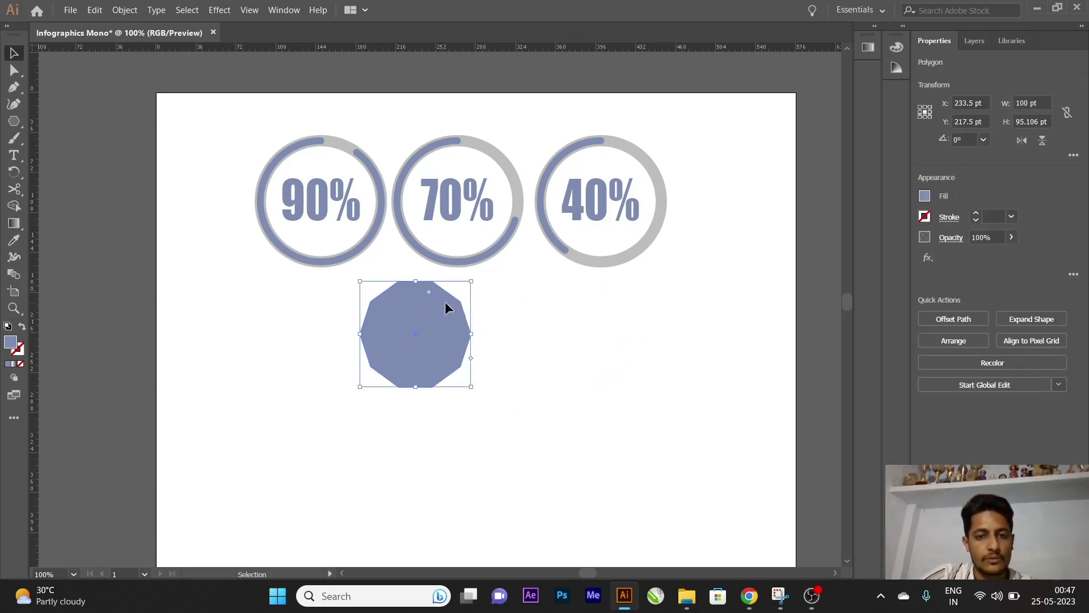
drag(479, 283, 487, 299)
click(598, 351)
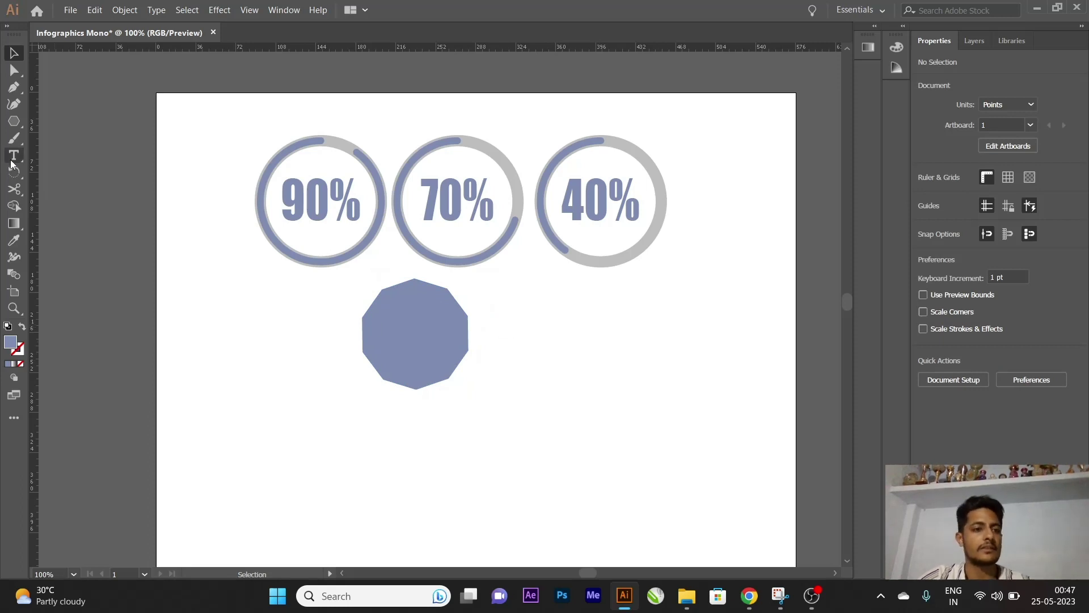
click(13, 120)
Draw a vertical line down from the decagon's centre
click(91, 188)
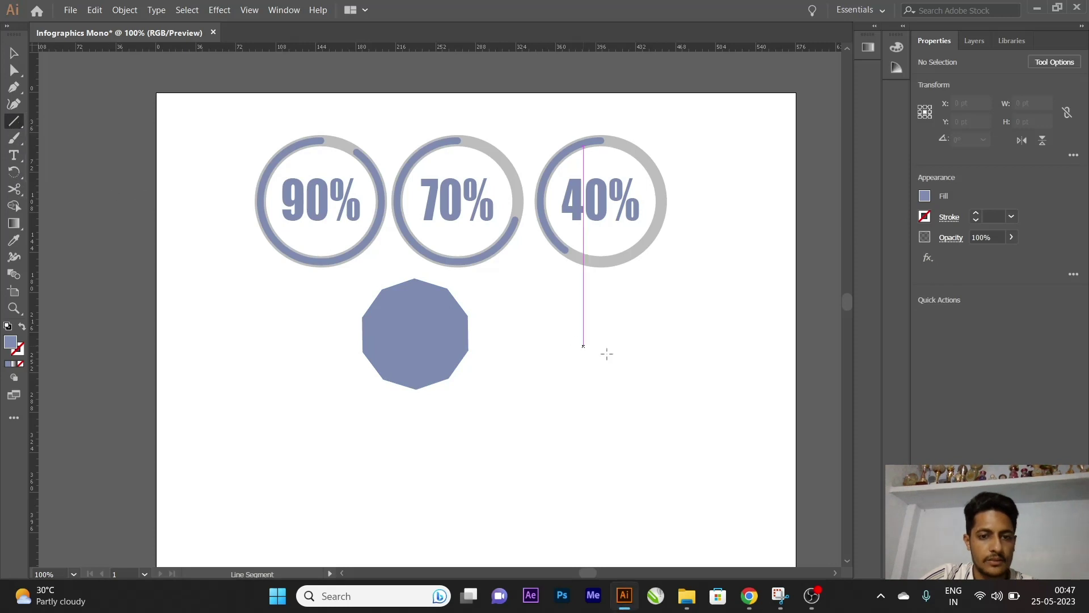
click(584, 330)
drag(584, 326, 583, 500)
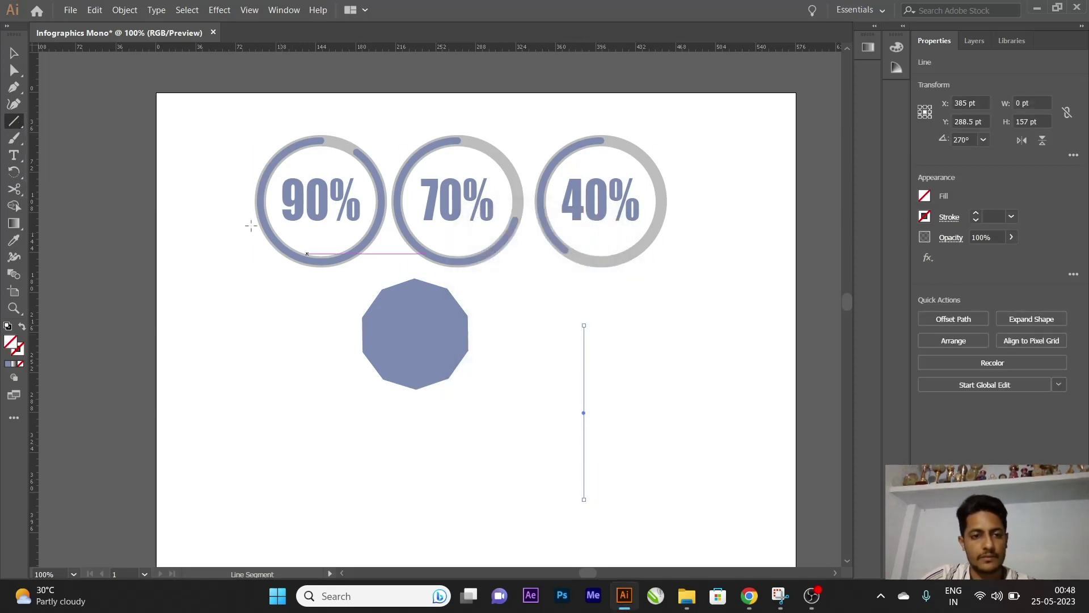
Make a 360/5 rotated copy of the line, then undo it
key(r)
key(Return)
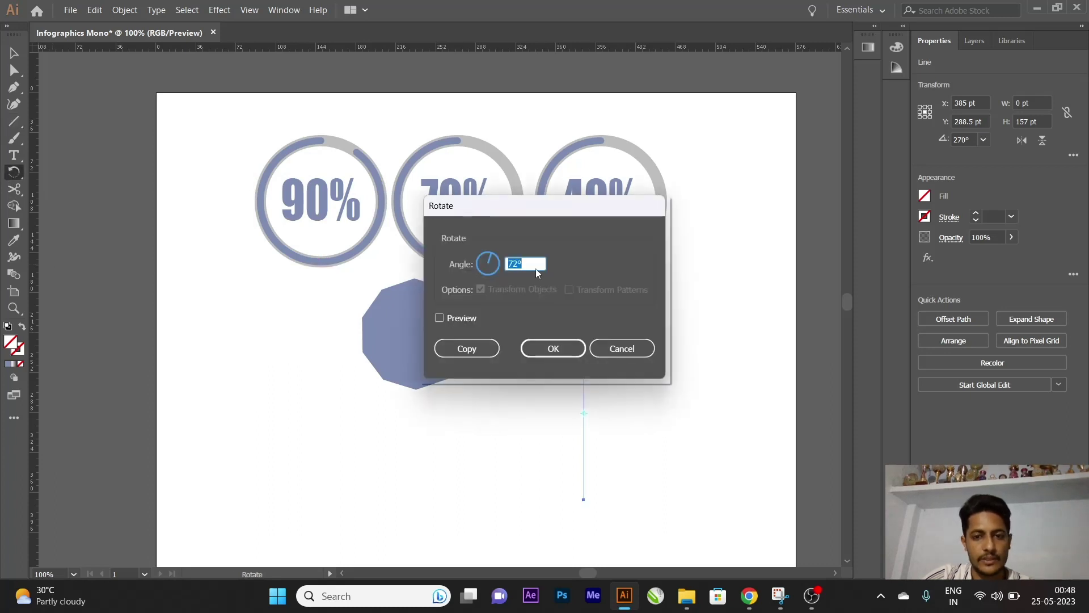
text(360)
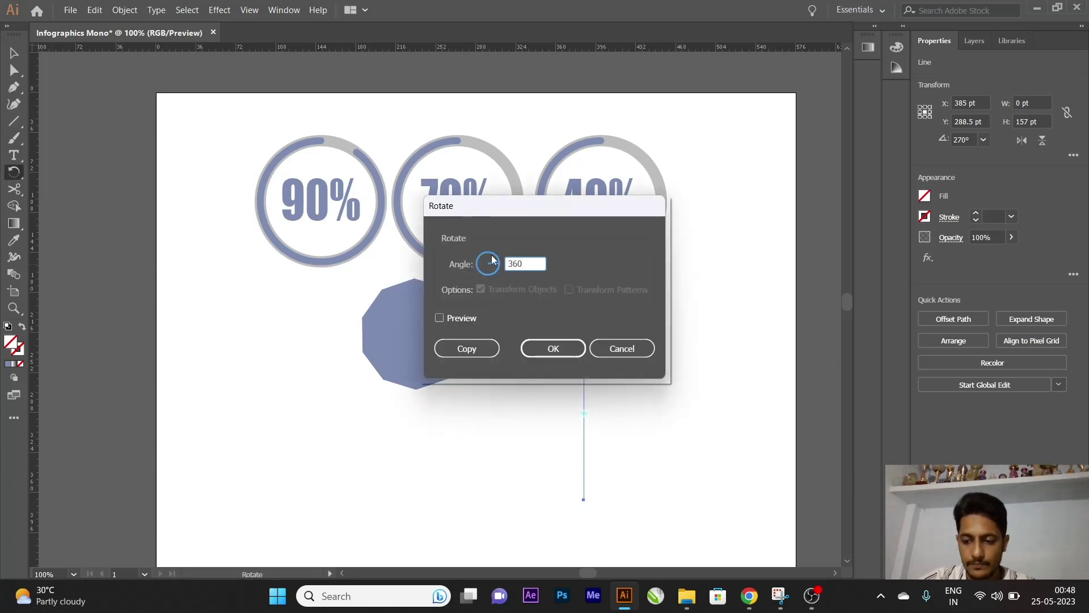
text(/5)
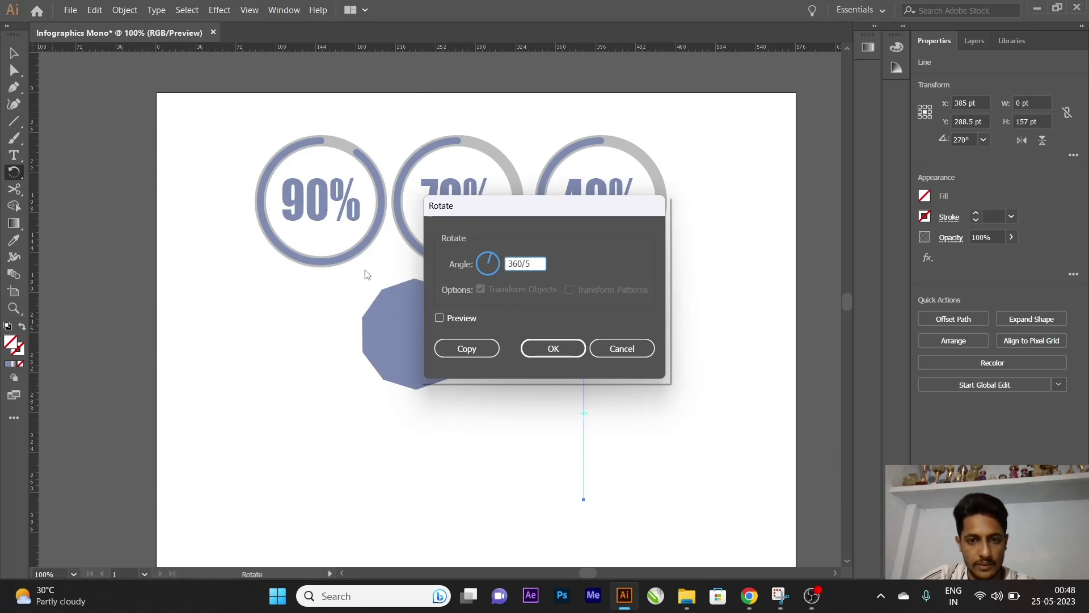
click(467, 348)
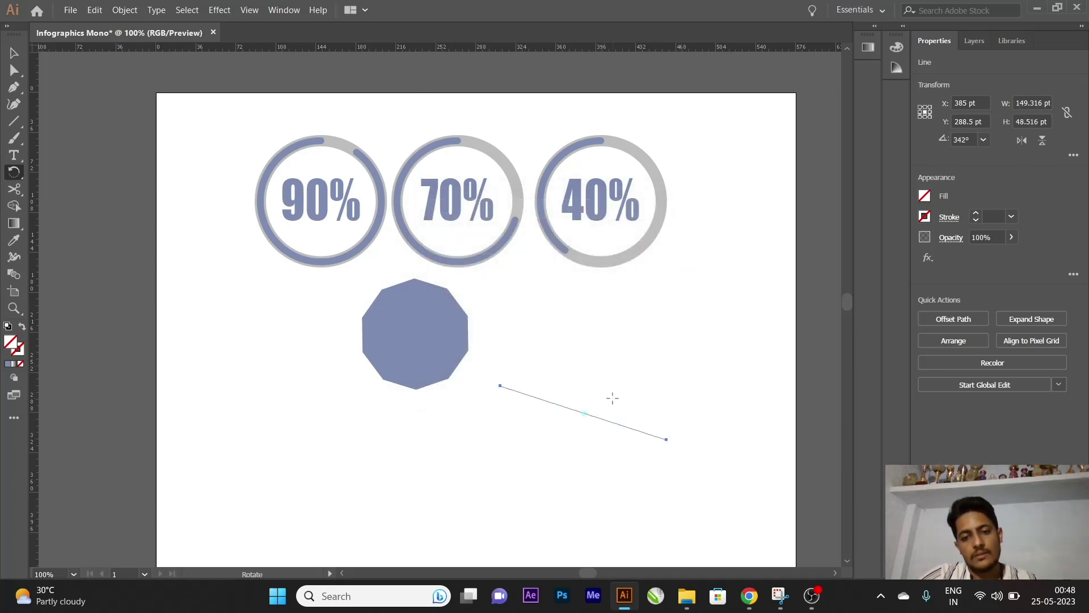
key(v)
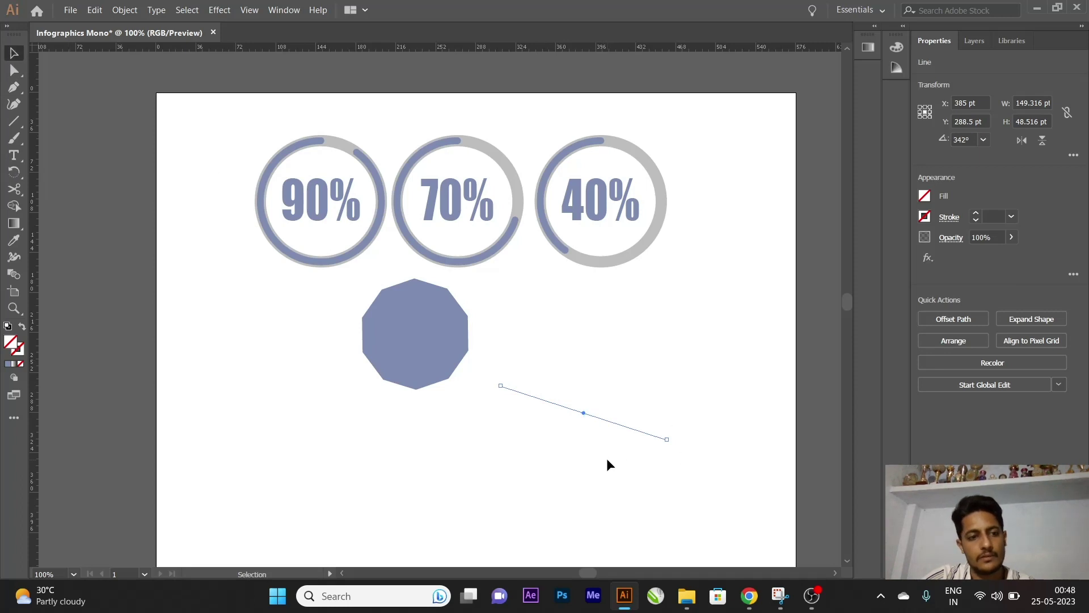
click(607, 458)
key(ctrl+z)
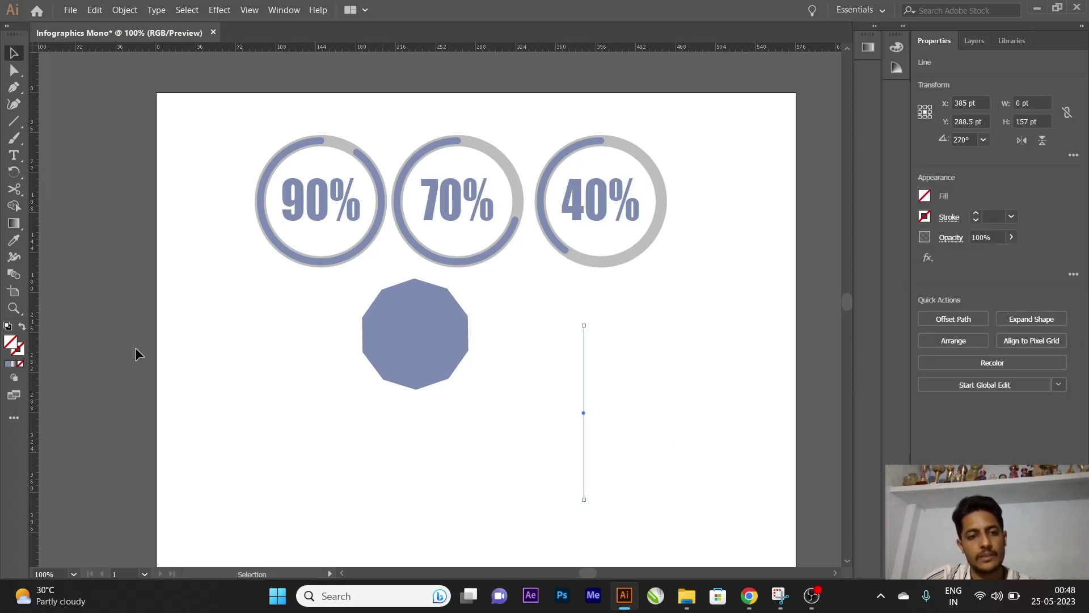
Give the line no fill and a black stroke
double_click(12, 344)
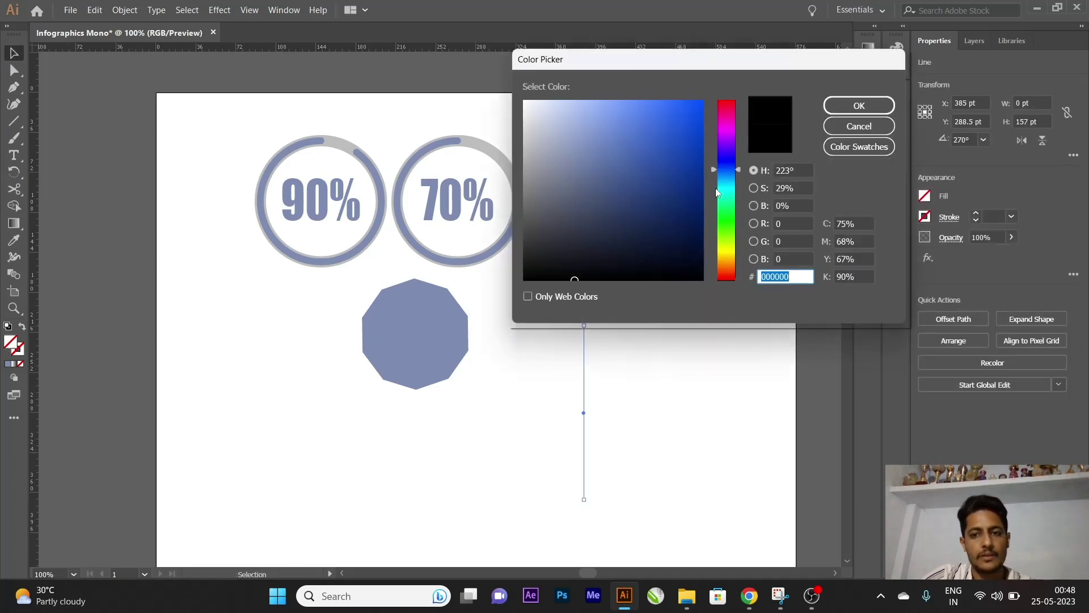
text(ffffff)
click(858, 105)
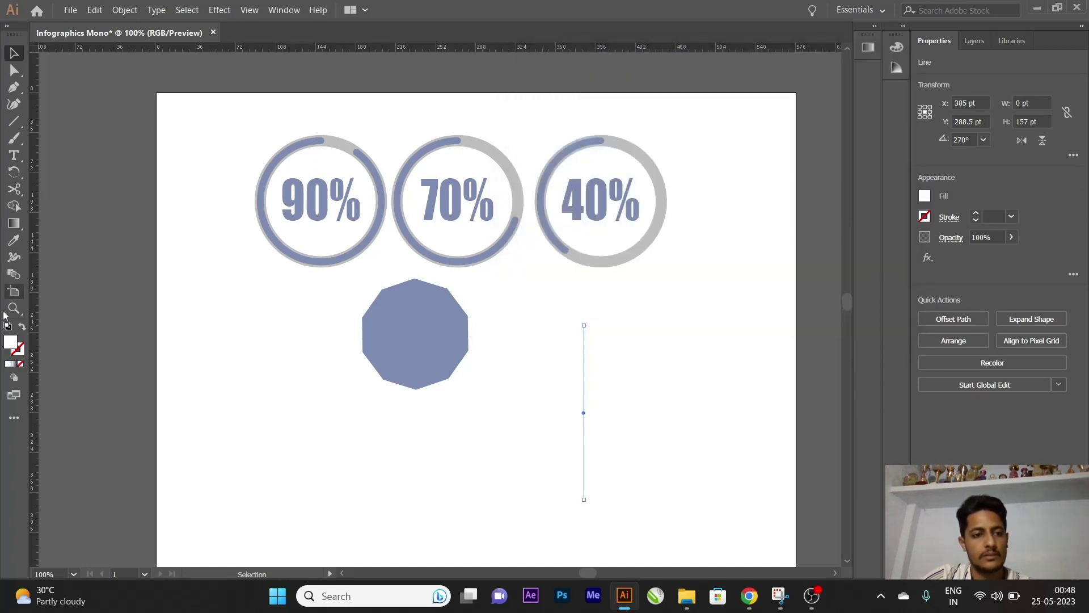
click(20, 363)
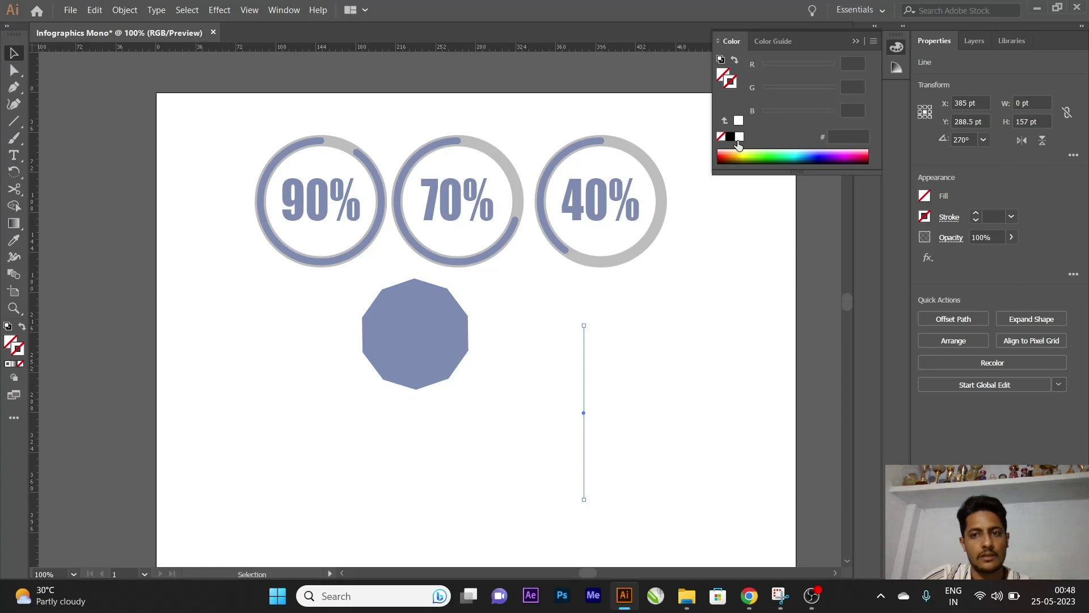
click(739, 137)
click(730, 137)
Marquee-select the decagon and line together, then clear the selection
click(518, 376)
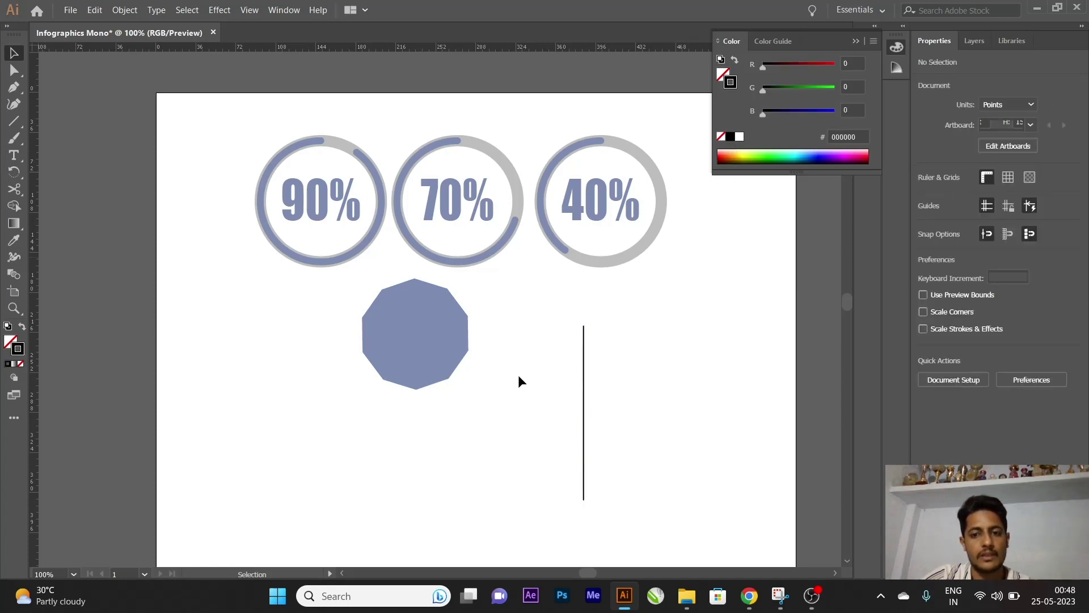
drag(700, 352, 554, 455)
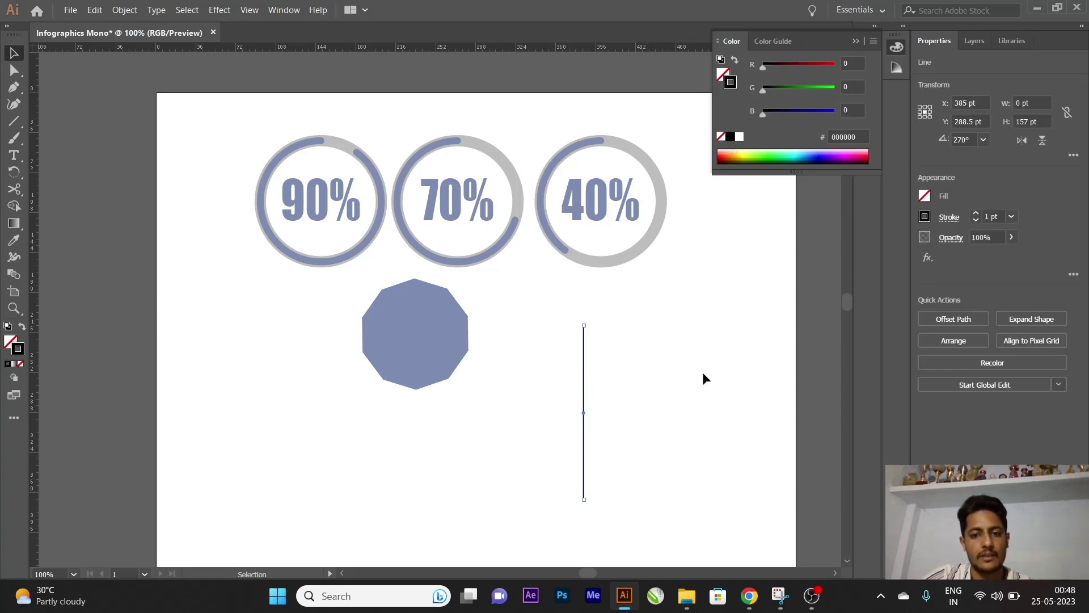
drag(703, 377, 408, 515)
click(671, 366)
Copy the vertical line rotated by 360/5, repeating it to form a starburst
drag(663, 343, 509, 487)
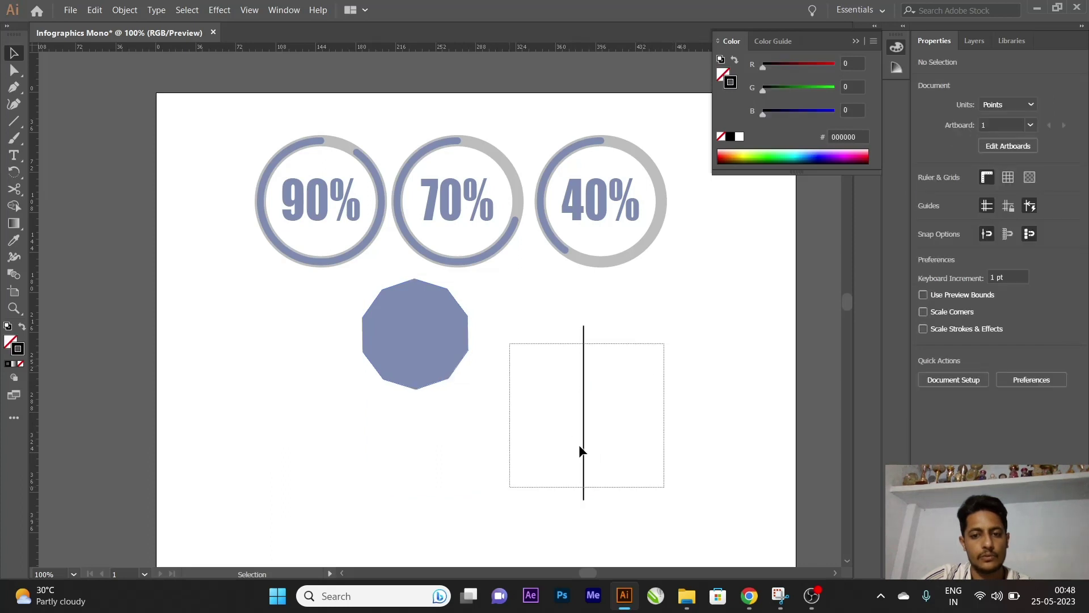
double_click(14, 171)
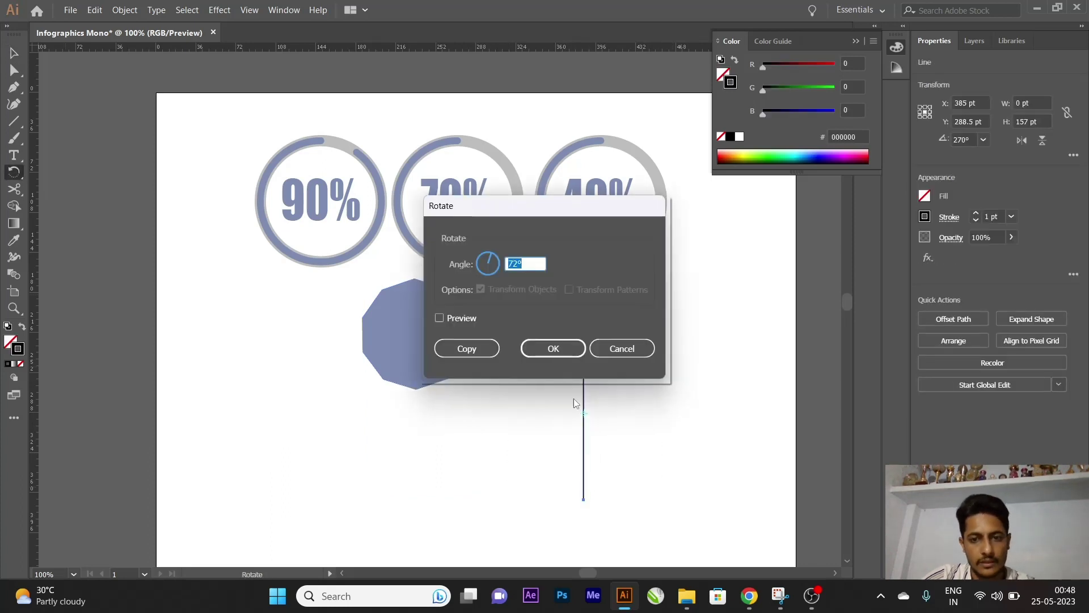
text(36)
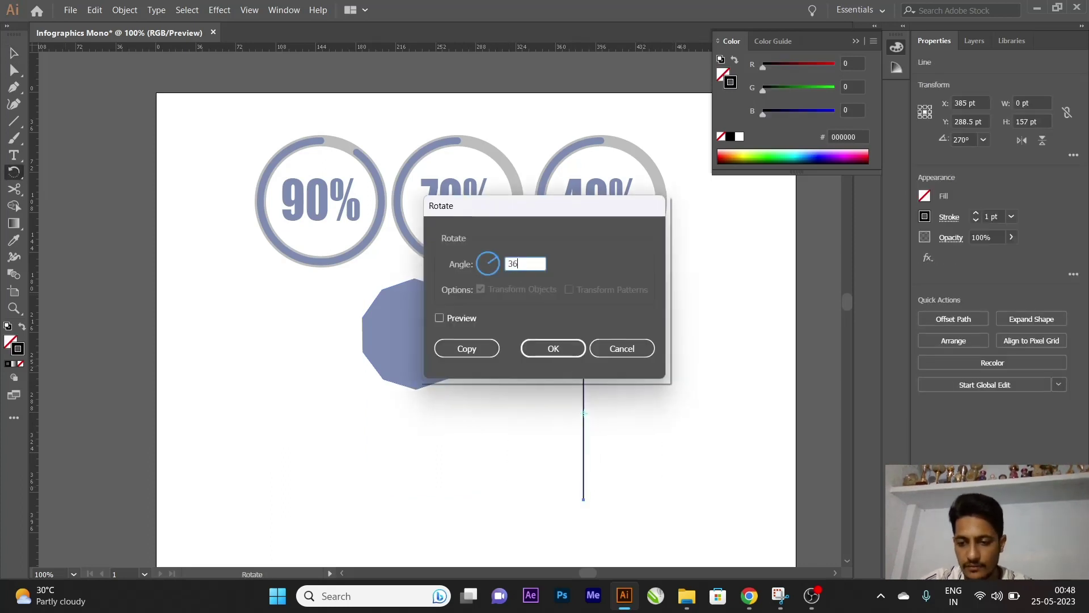
text(0/5)
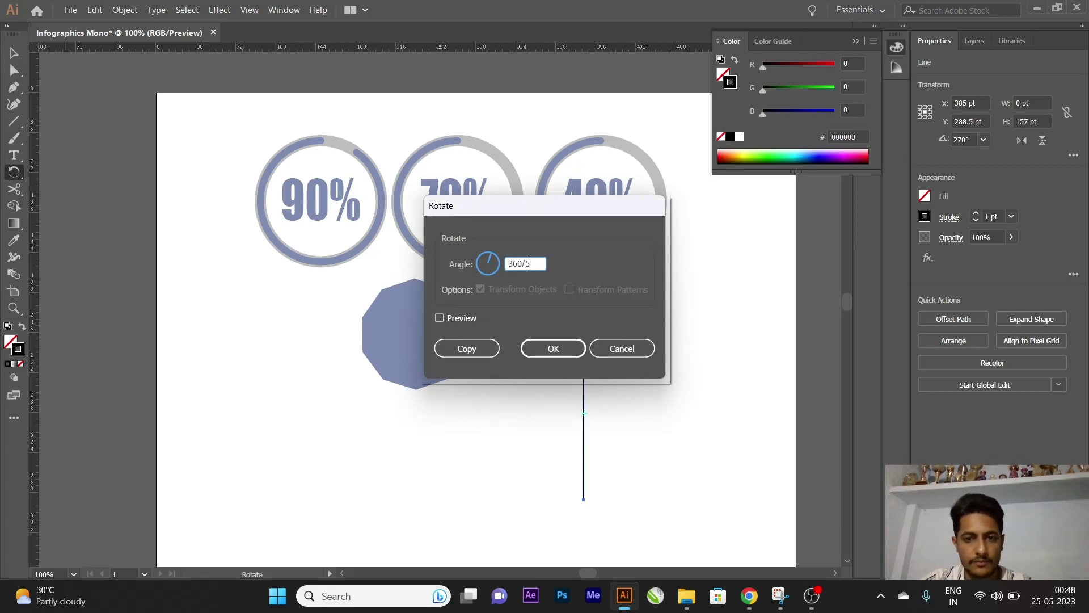
click(461, 349)
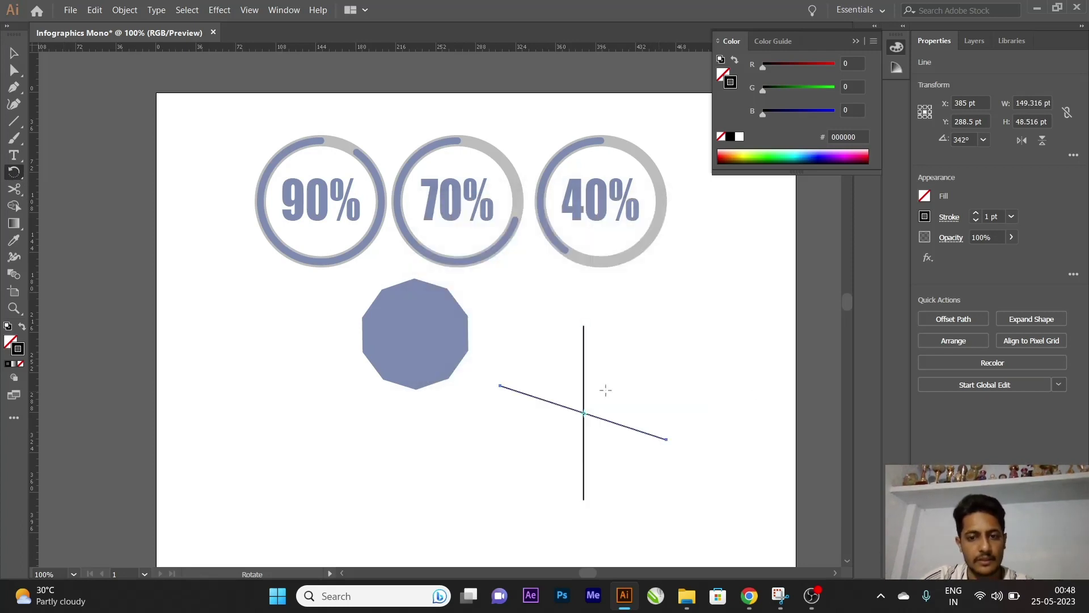
key(ctrl+d)
key(ctrl+d)
key(ctrl+d)
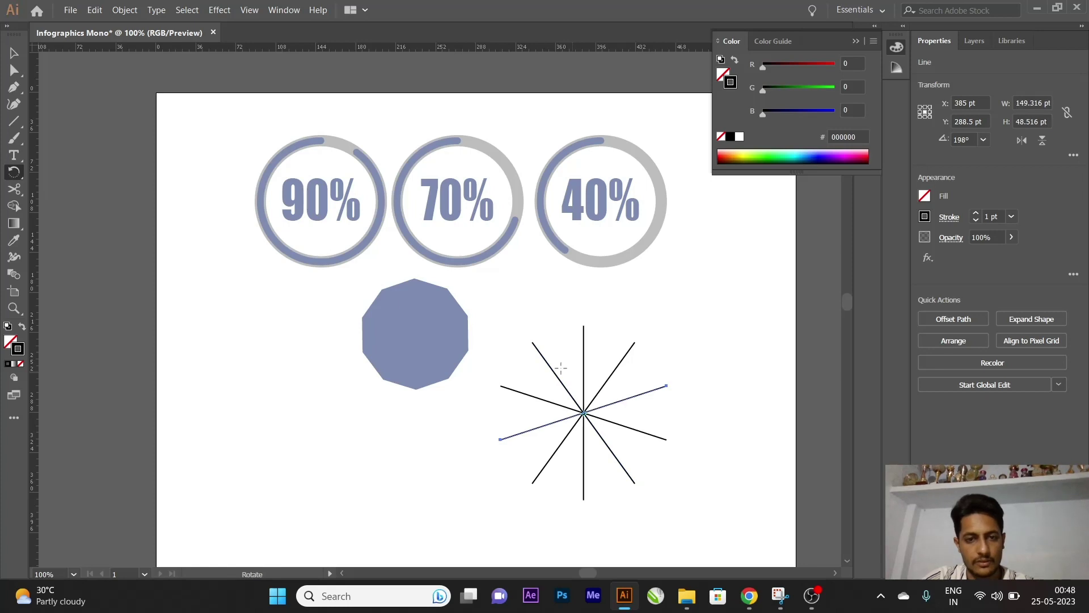
Duplicate the vertical line off to the right and delete the stray copy
click(14, 53)
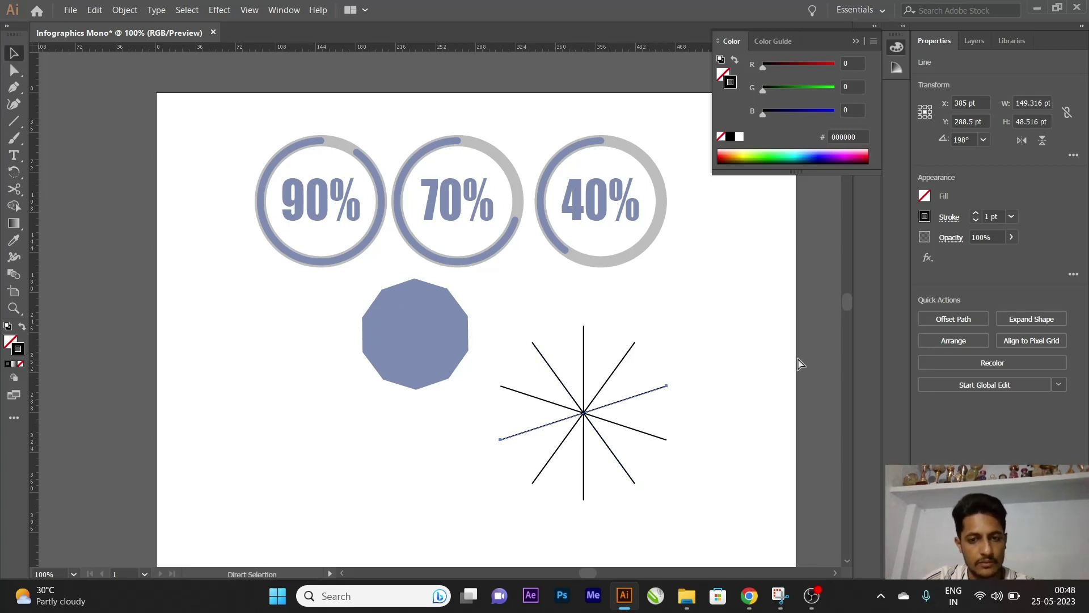
key(ctrl+alt+bracketright)
drag(586, 344, 750, 344)
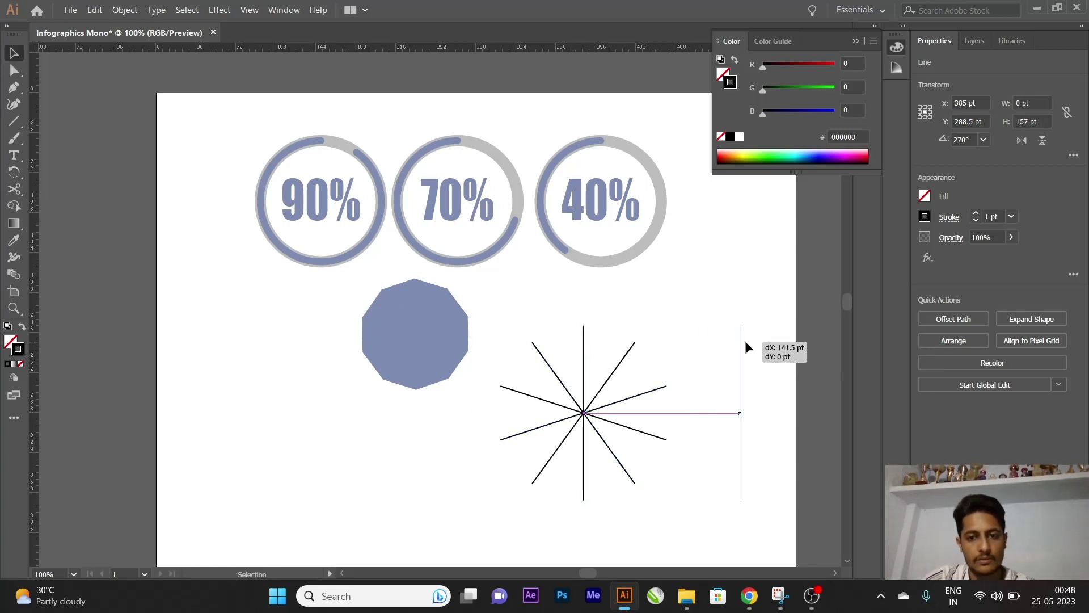
key(Delete)
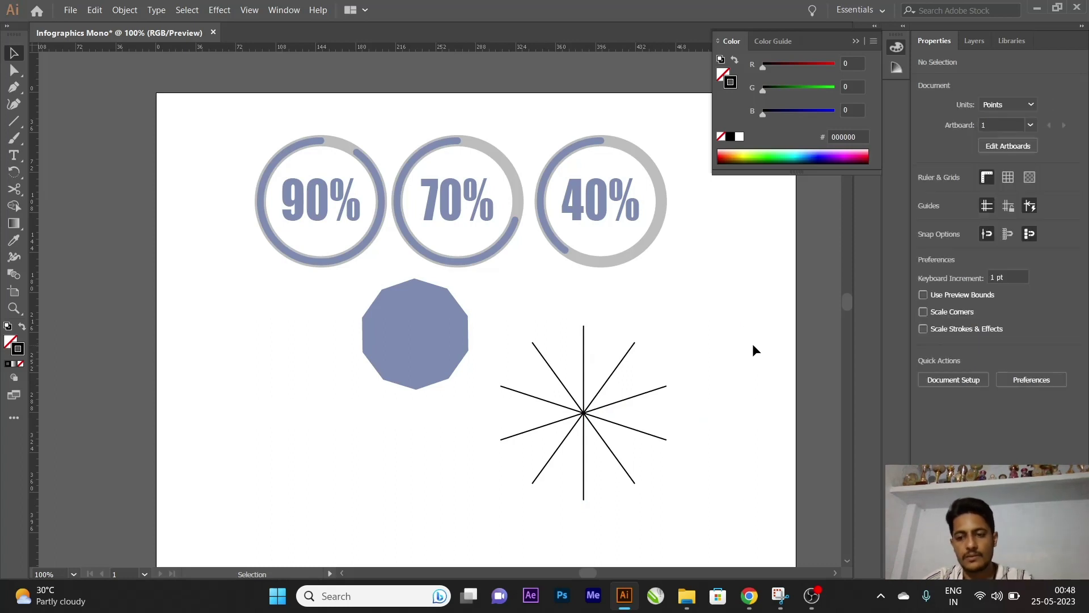
Align the decagon and starburst lines on horizontal and vertical centres
drag(768, 301, 384, 559)
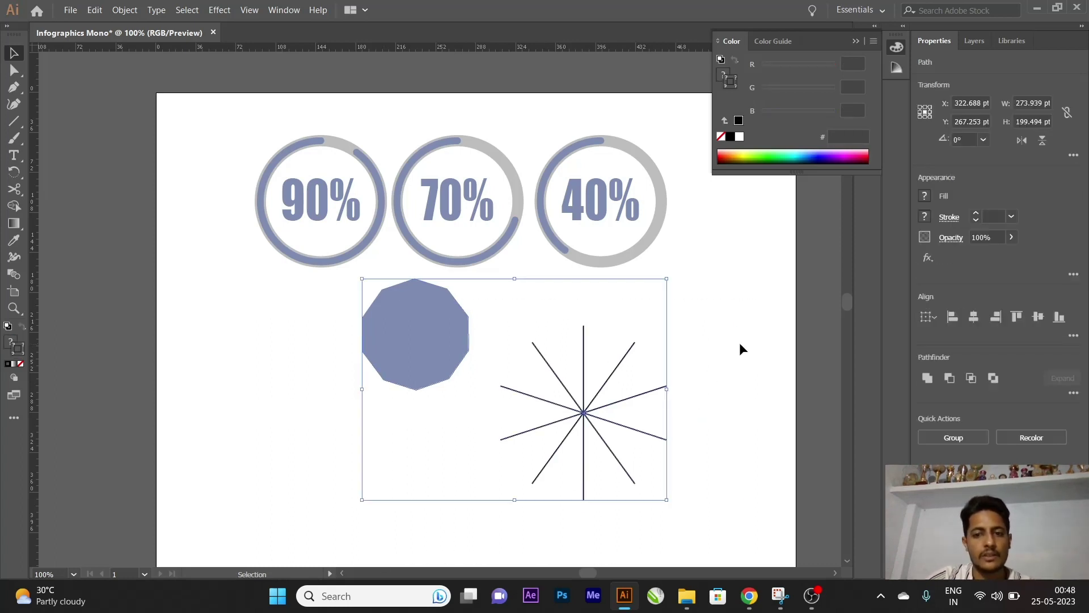
drag(741, 315, 499, 518)
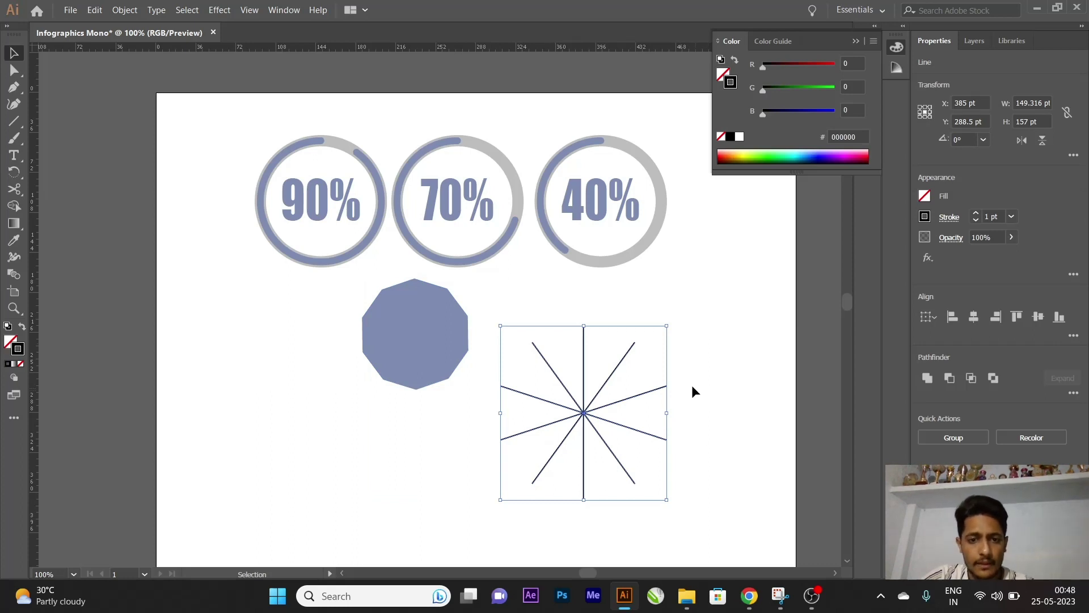
shift+click(440, 328)
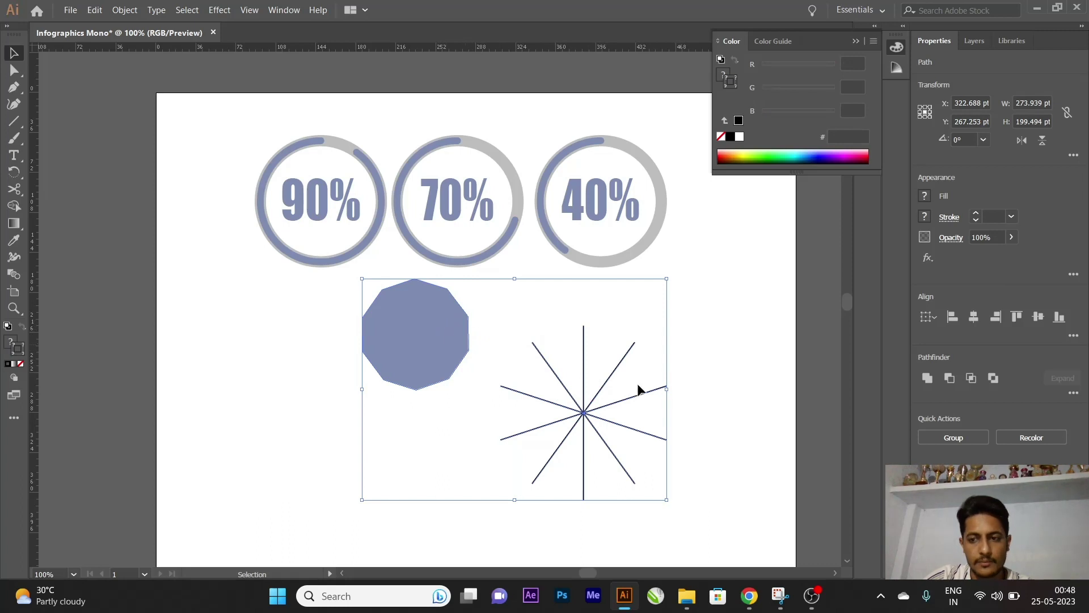
click(974, 317)
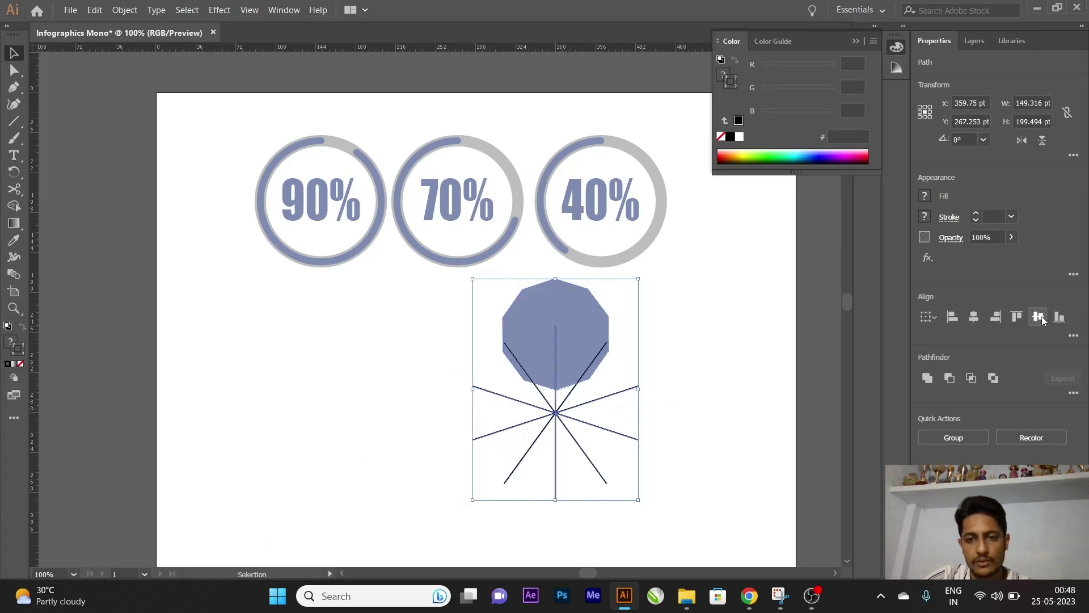
click(1039, 317)
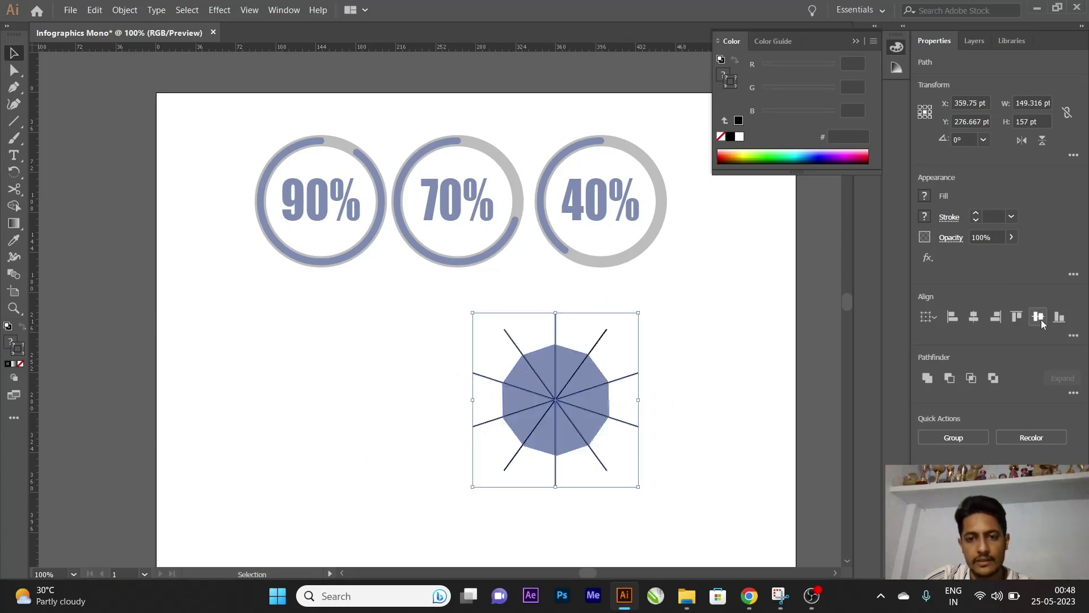
Nudge the decagon's rotation so its corners meet the spokes
click(653, 433)
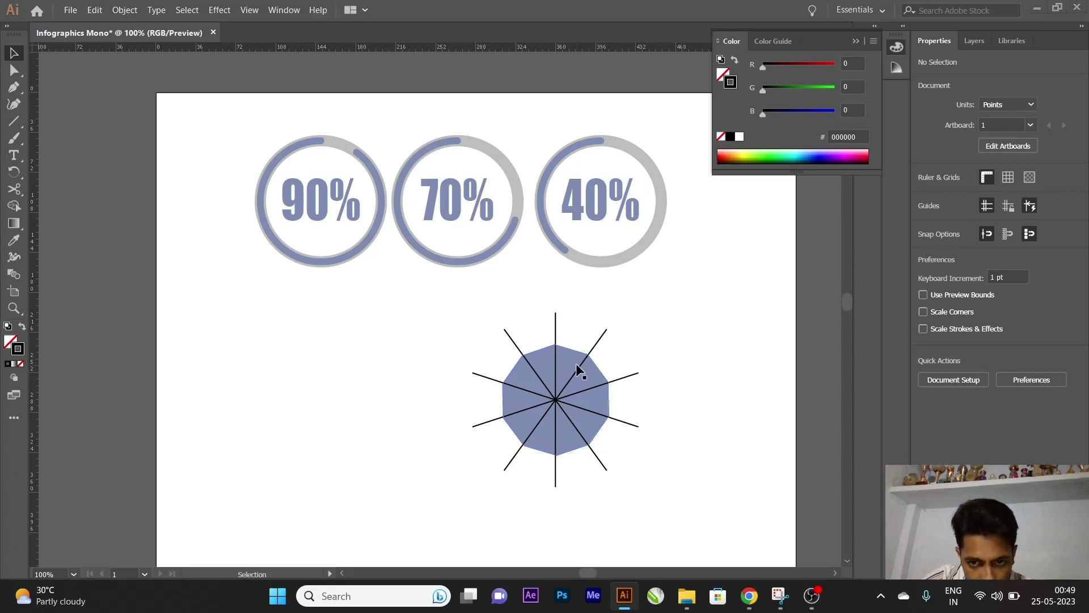
key(super)
key(super)
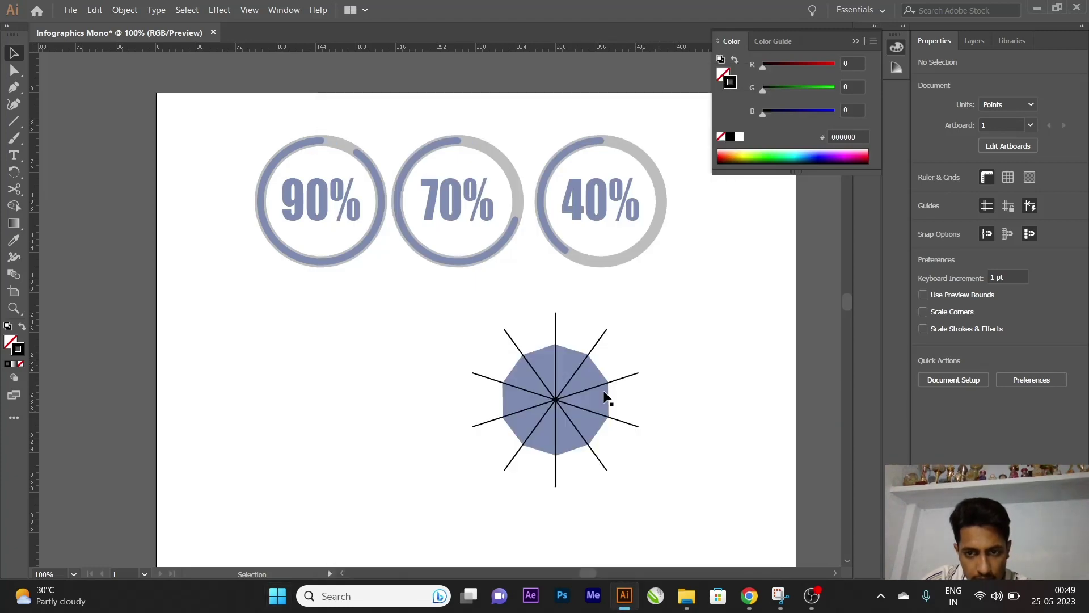
scroll(610, 335, up, 4)
scroll(609, 290, up, 2)
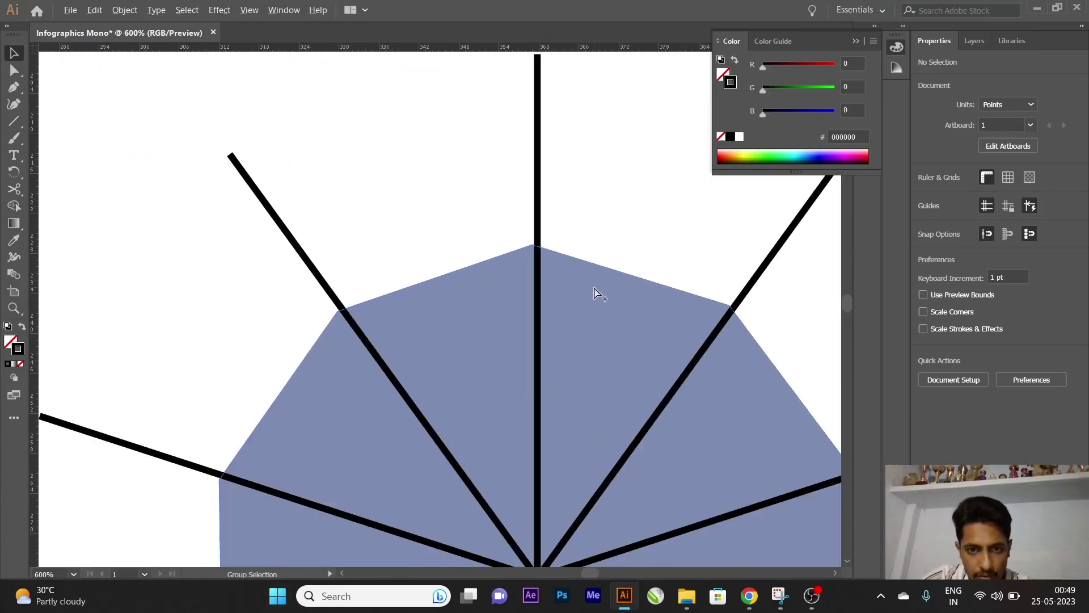
click(574, 283)
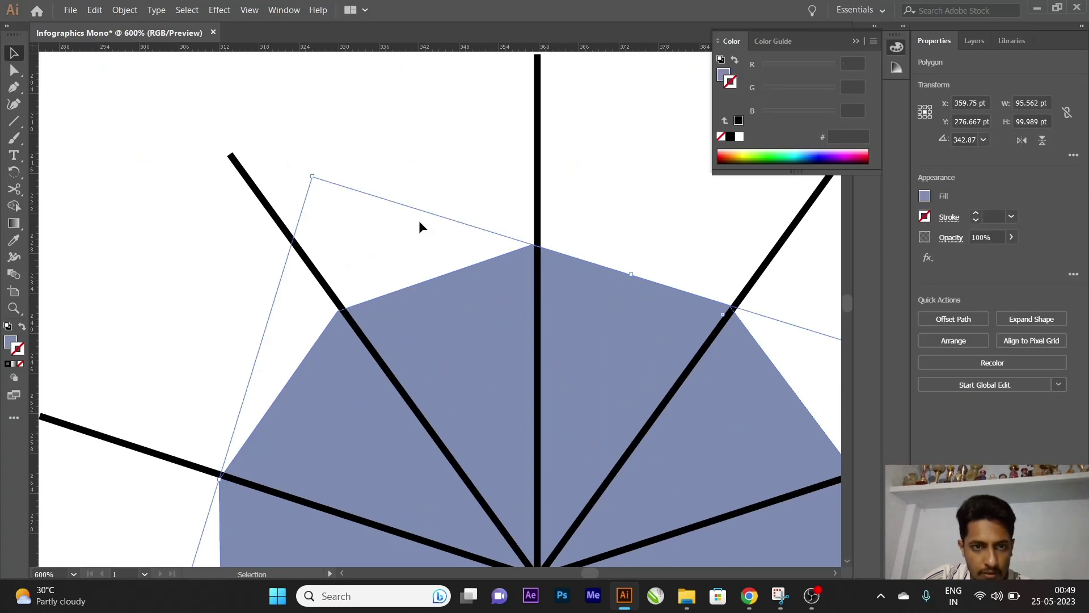
drag(310, 172, 316, 171)
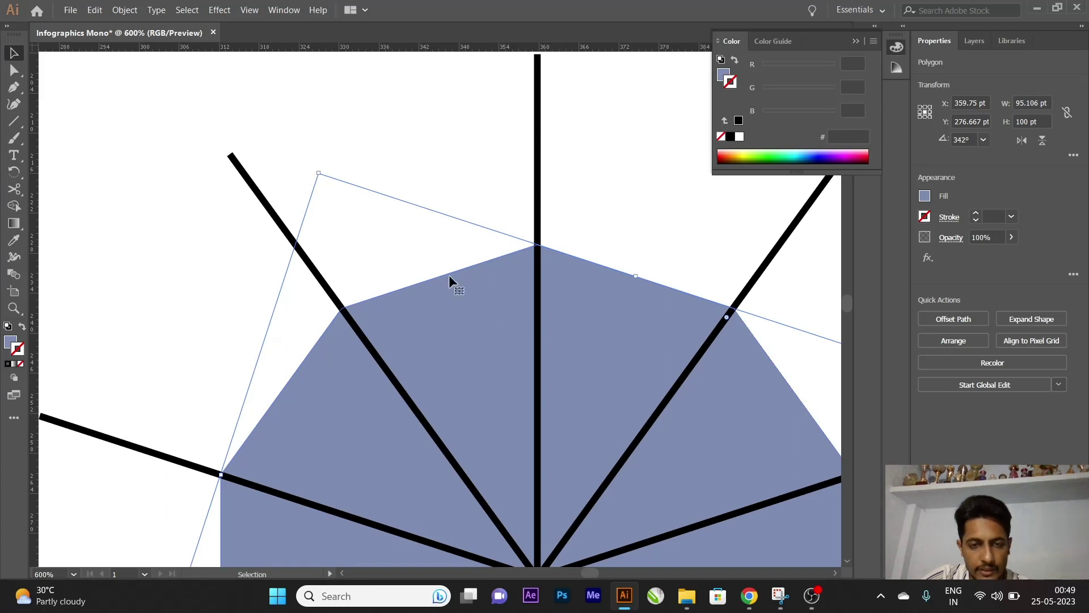
scroll(401, 227, down, 2)
click(400, 210)
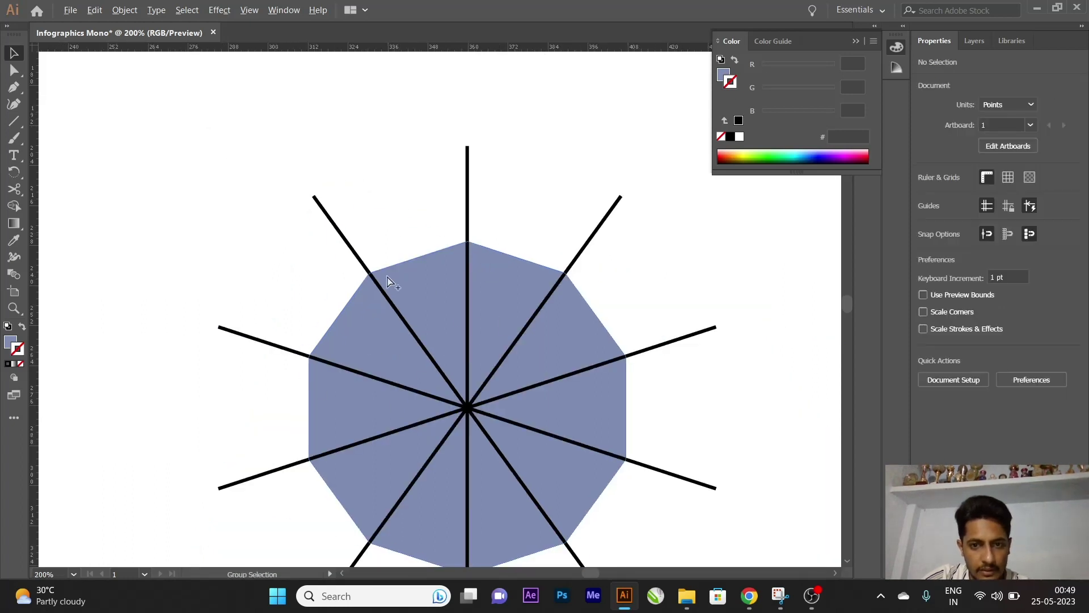
scroll(389, 278, down, 2)
click(452, 287)
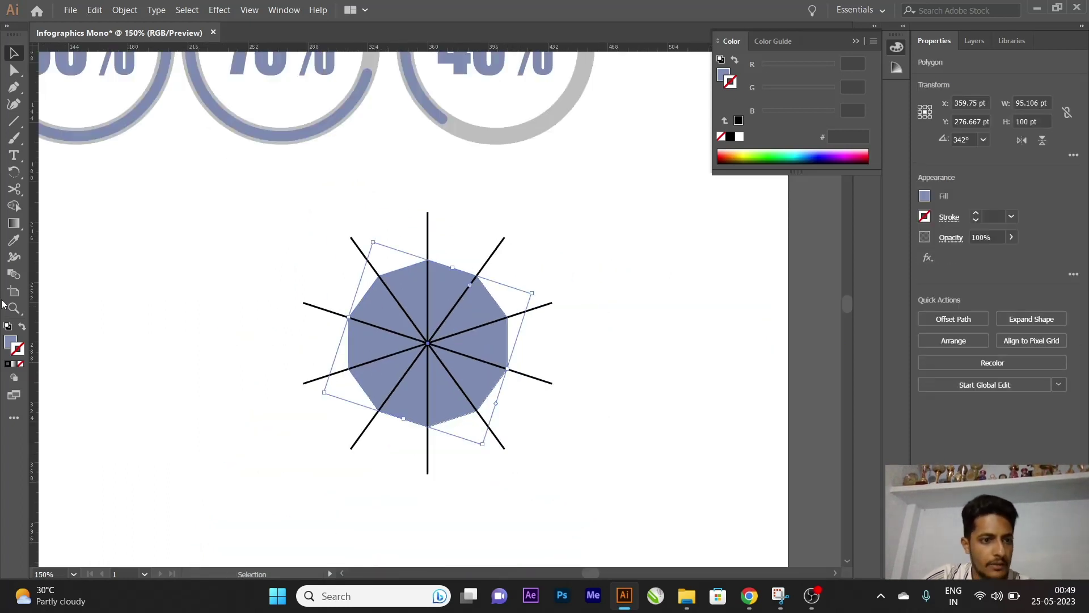
Give the decagon no fill and a black 6 pt stroke
click(21, 364)
key(comma)
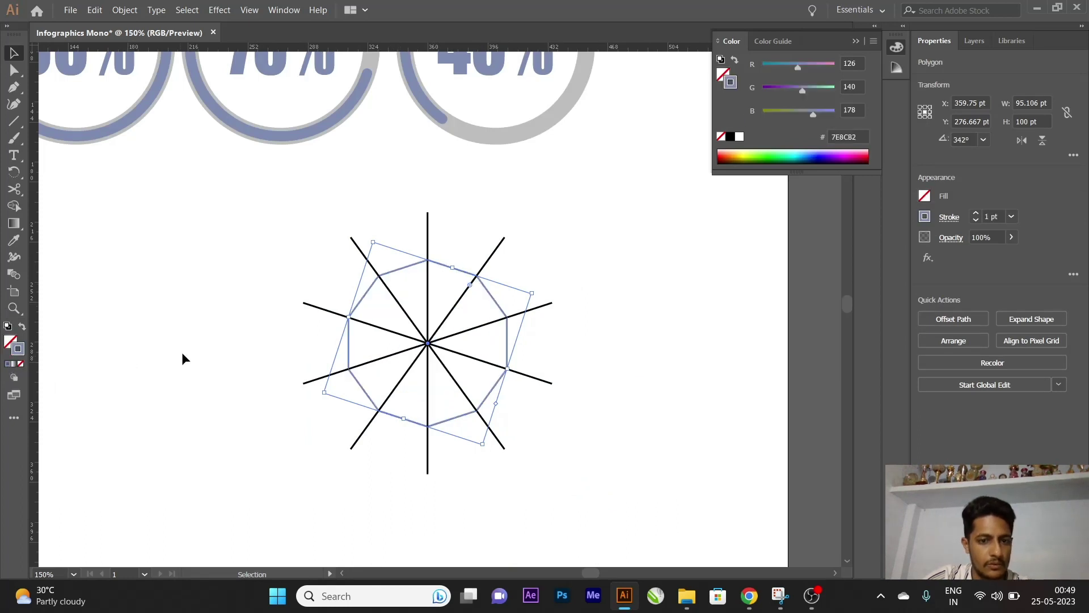
click(731, 137)
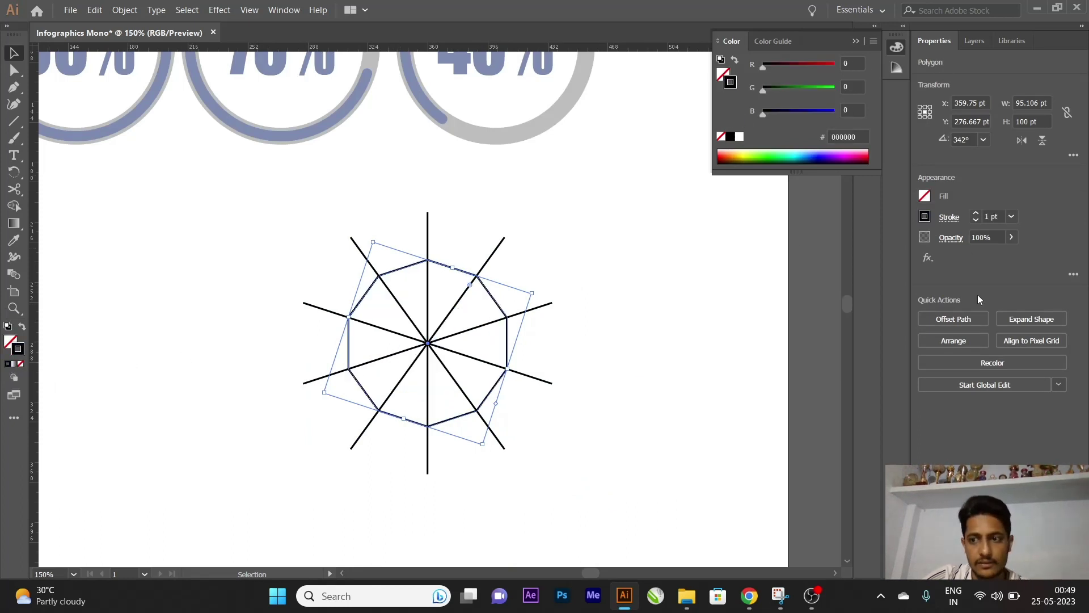
click(958, 217)
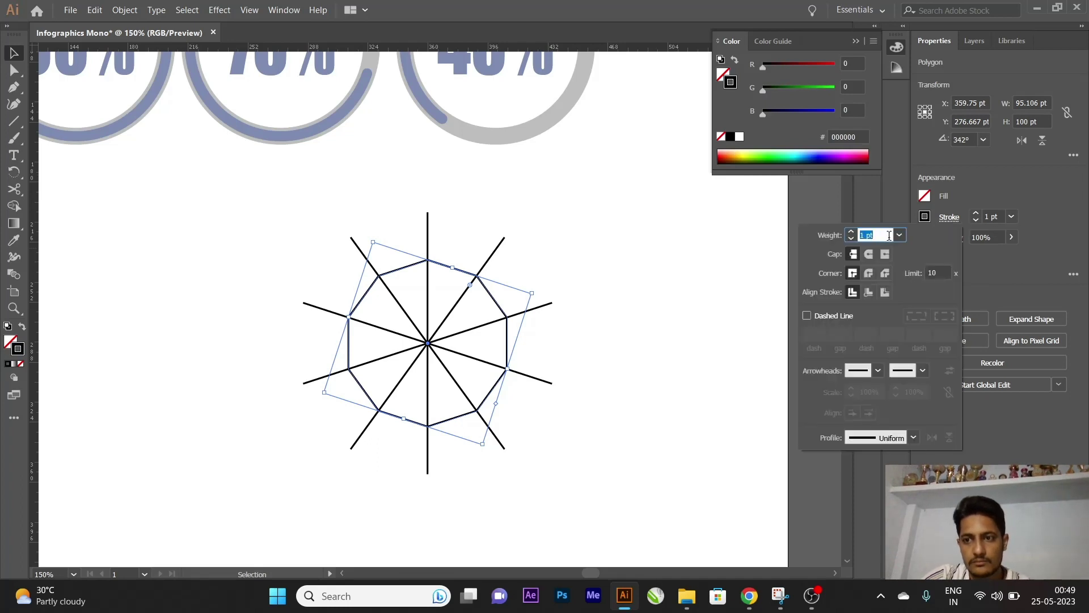
click(899, 236)
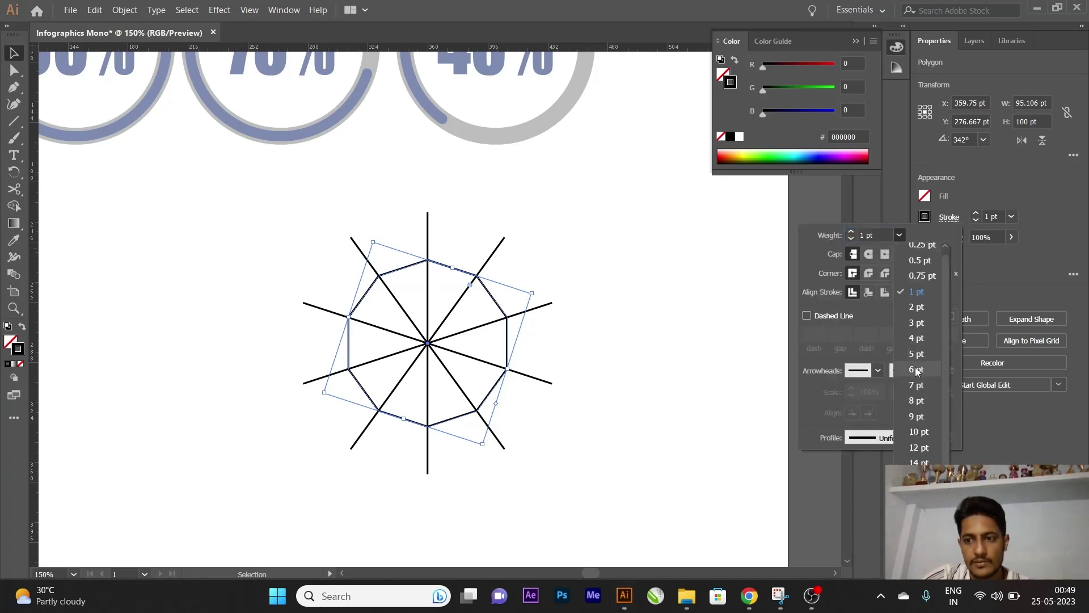
click(911, 357)
click(673, 356)
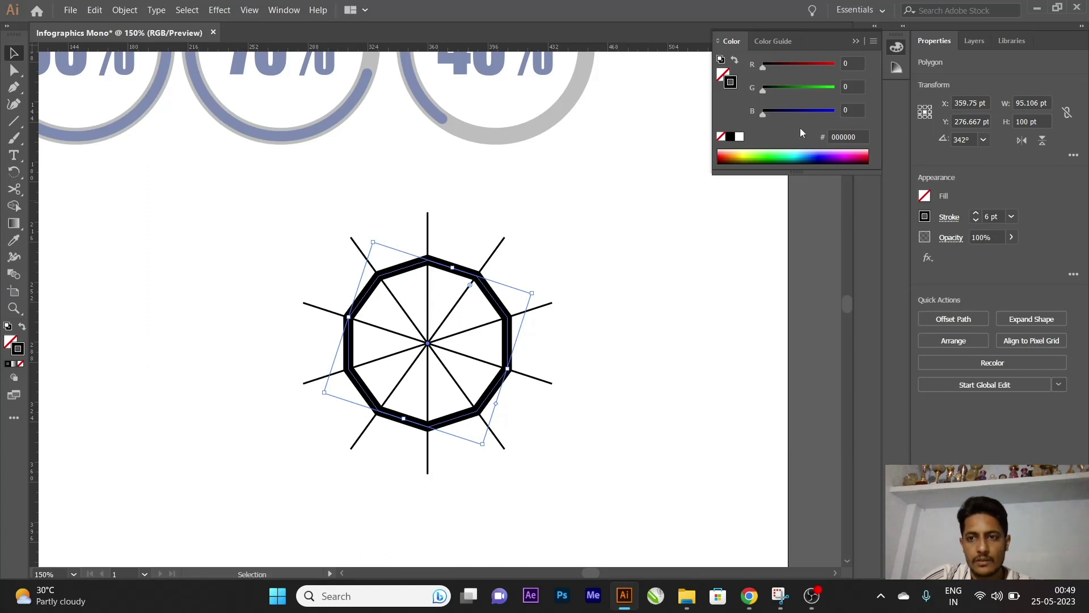
click(618, 232)
drag(637, 232, 160, 485)
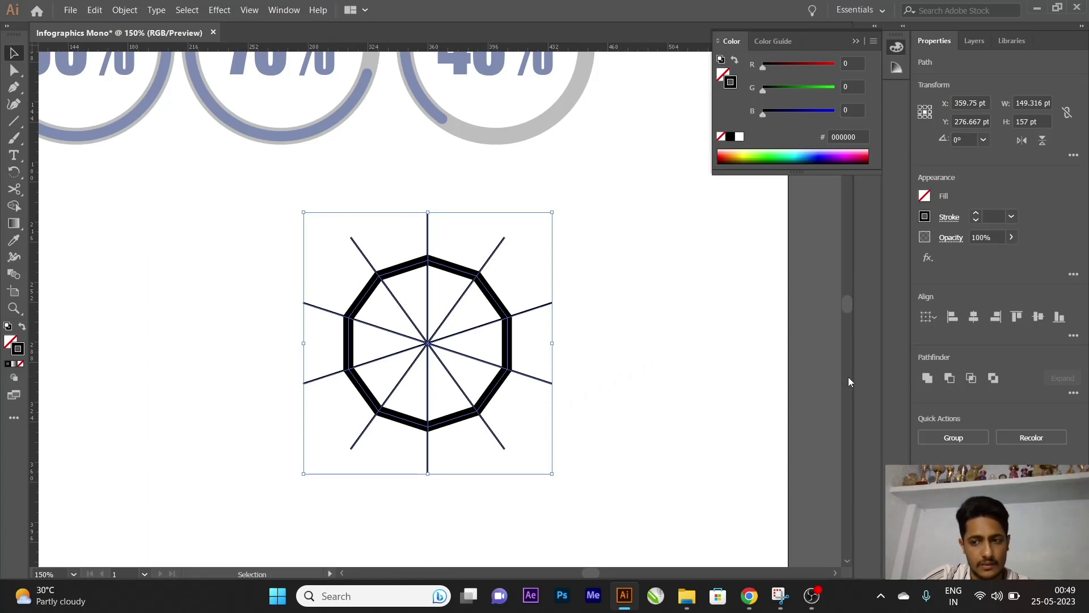
Try a Pathfinder combine on the outline and spokes, then reselect everything
click(1073, 393)
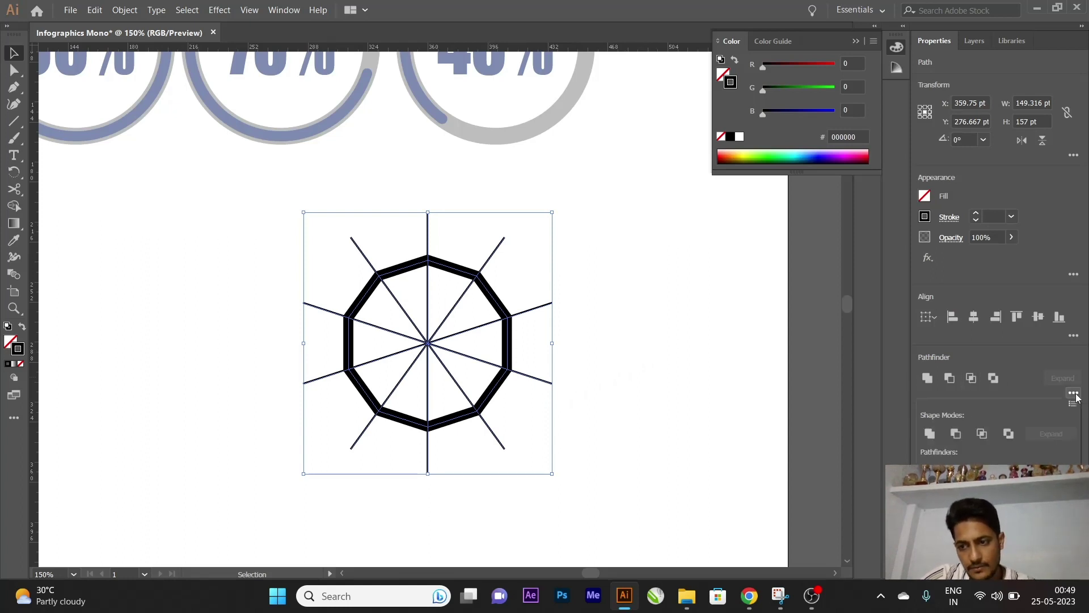
click(609, 398)
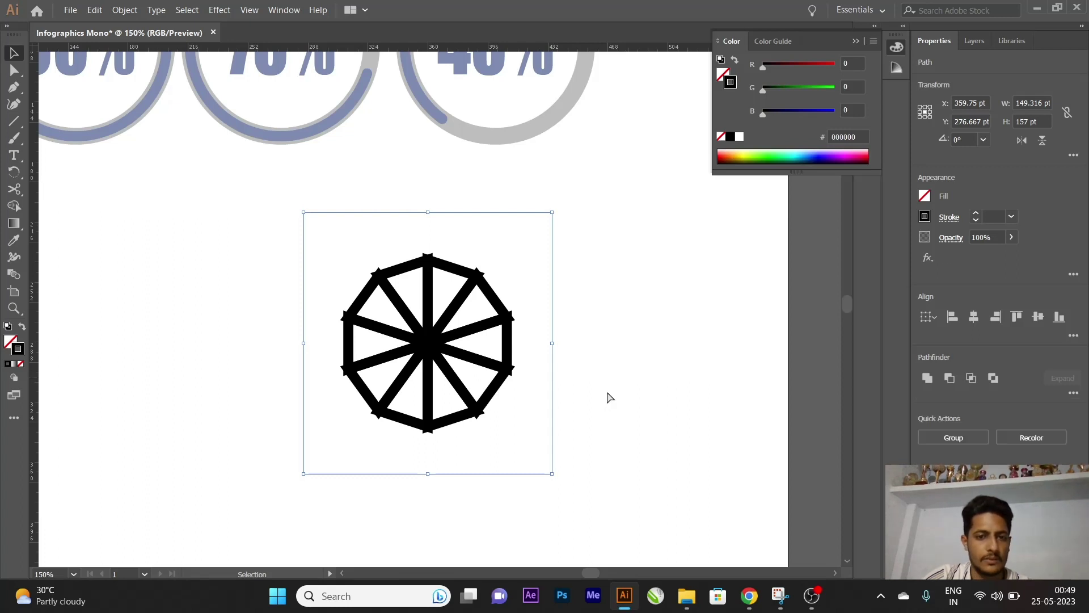
key(a)
click(481, 264)
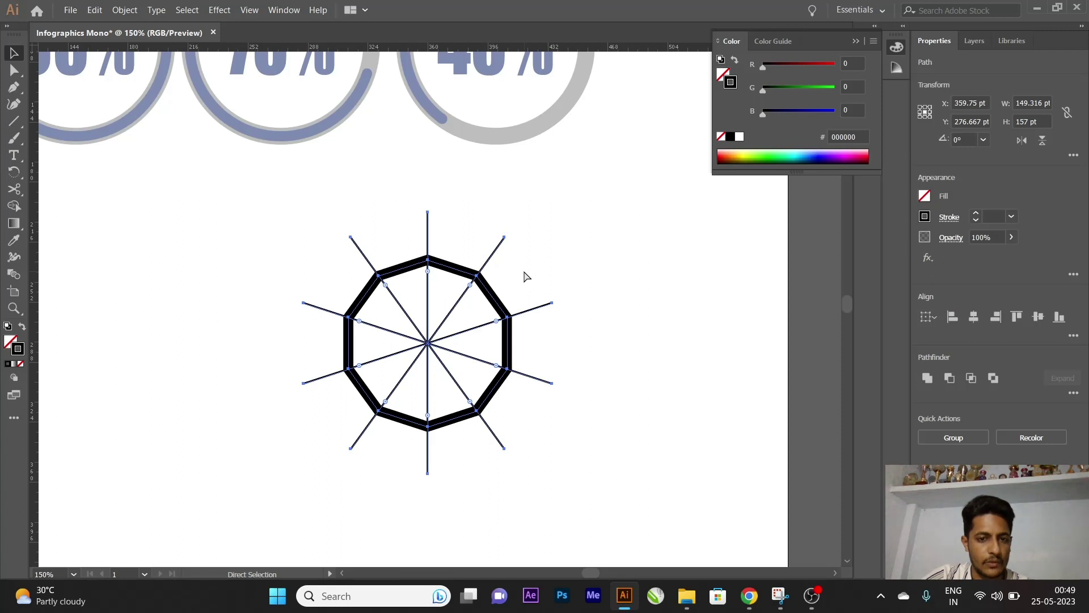
key(v)
click(566, 268)
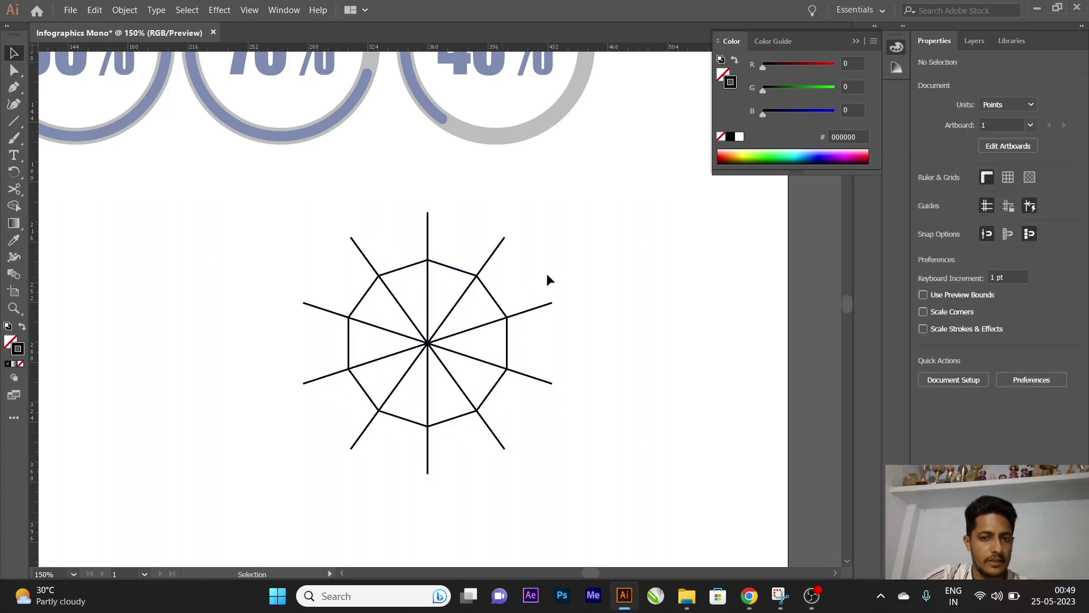
drag(589, 219, 85, 463)
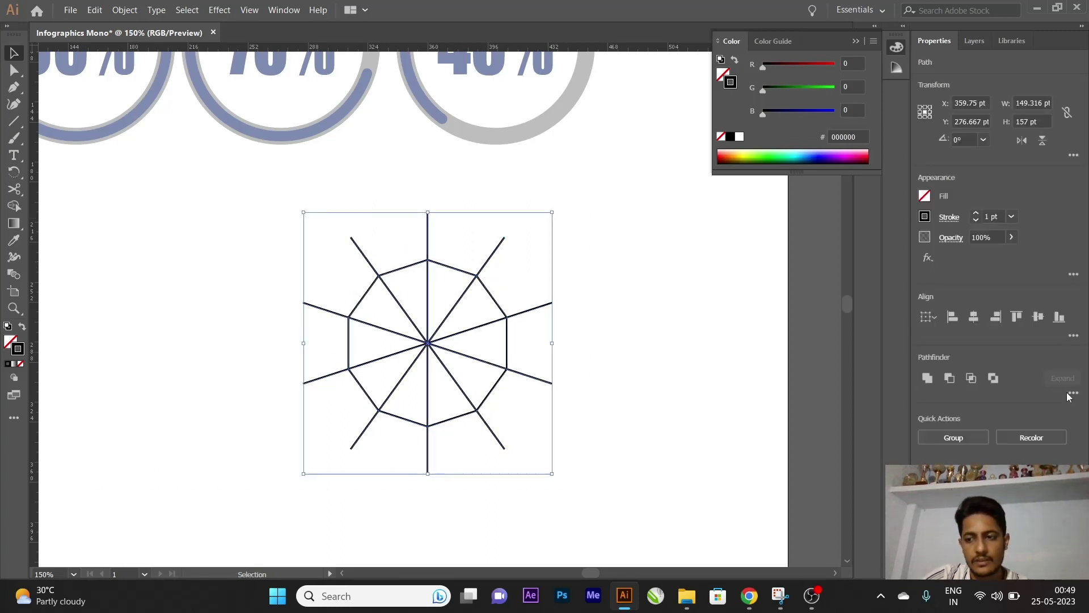
Divide the decagon along the spokes with Pathfinder and ungroup the pieces
click(1073, 393)
click(931, 471)
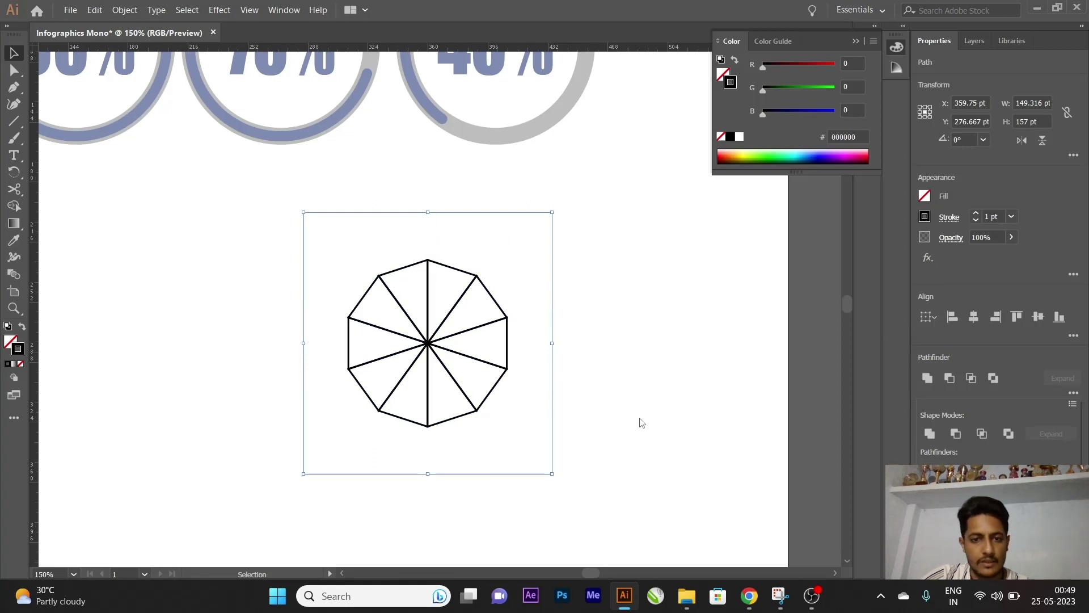
click(401, 287)
right_click(475, 282)
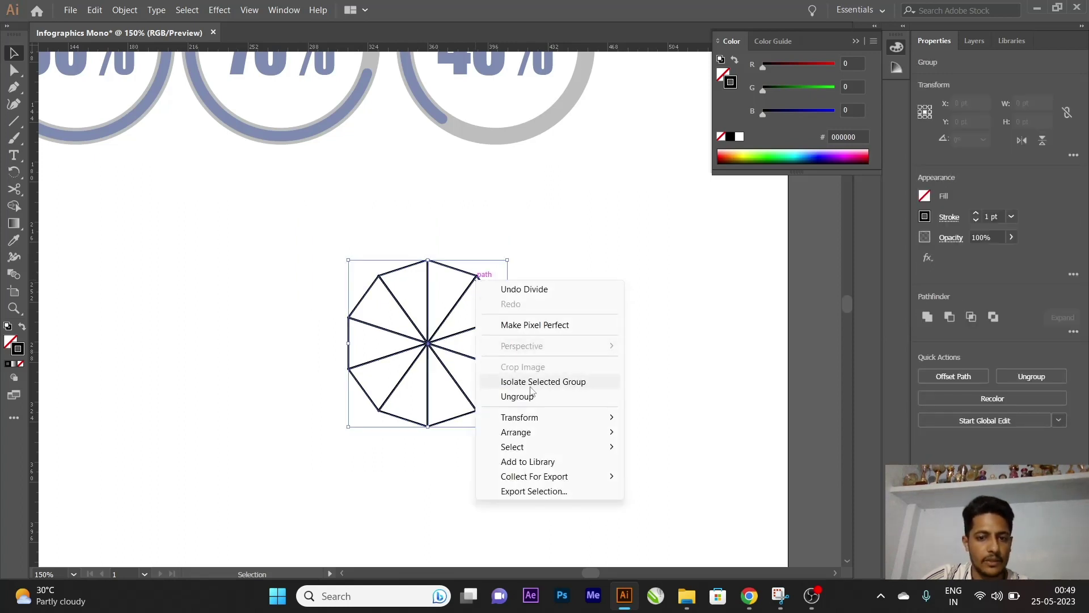
click(593, 395)
Move one triangular wedge to confirm it is a separate piece
click(544, 346)
drag(496, 302, 538, 284)
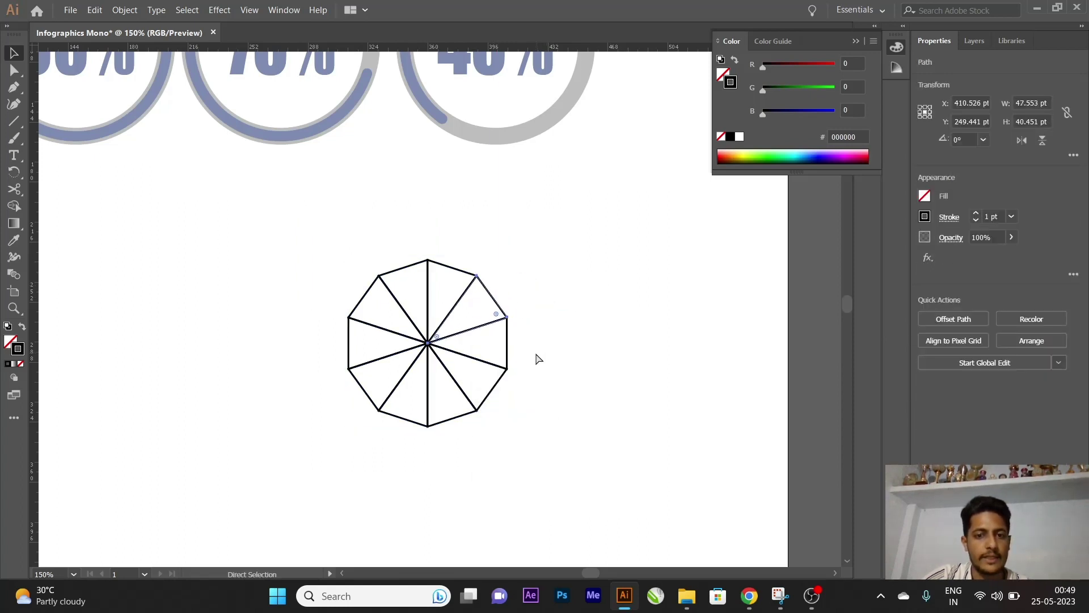
drag(506, 356, 529, 404)
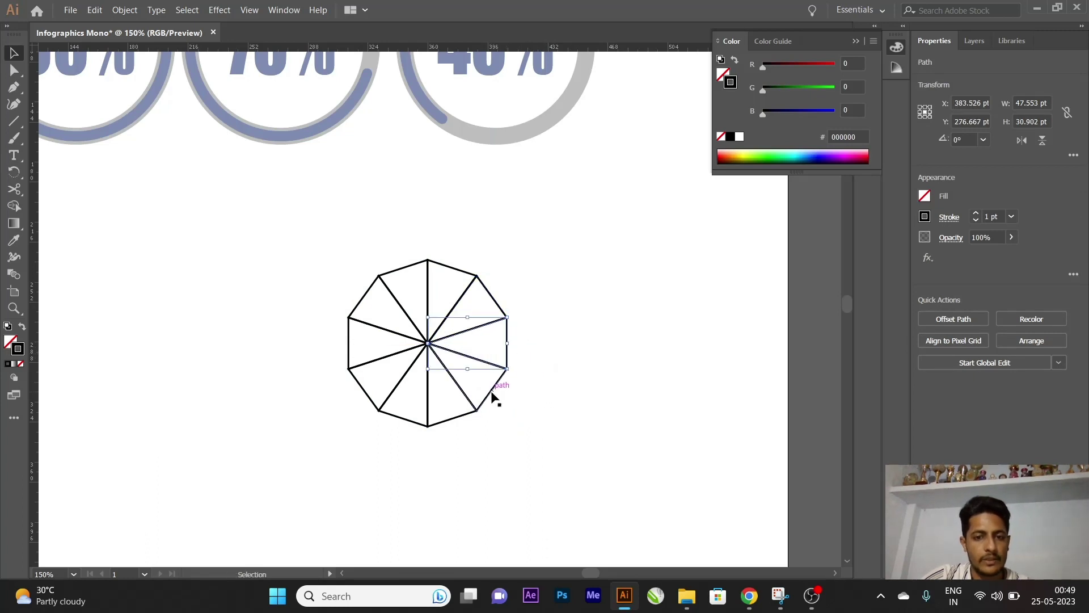
click(538, 418)
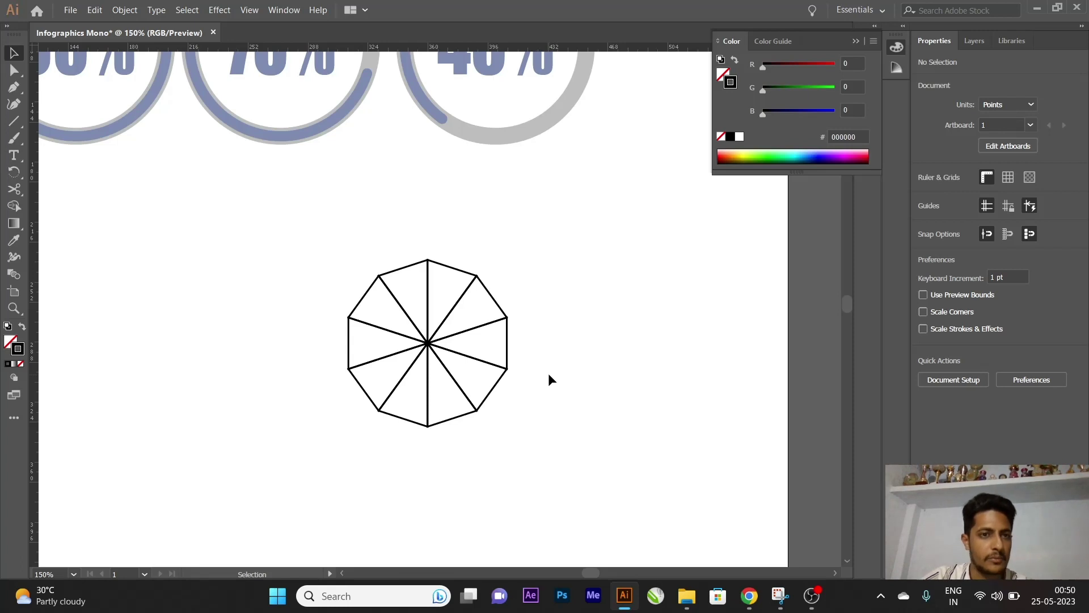
scroll(523, 358, down, 2)
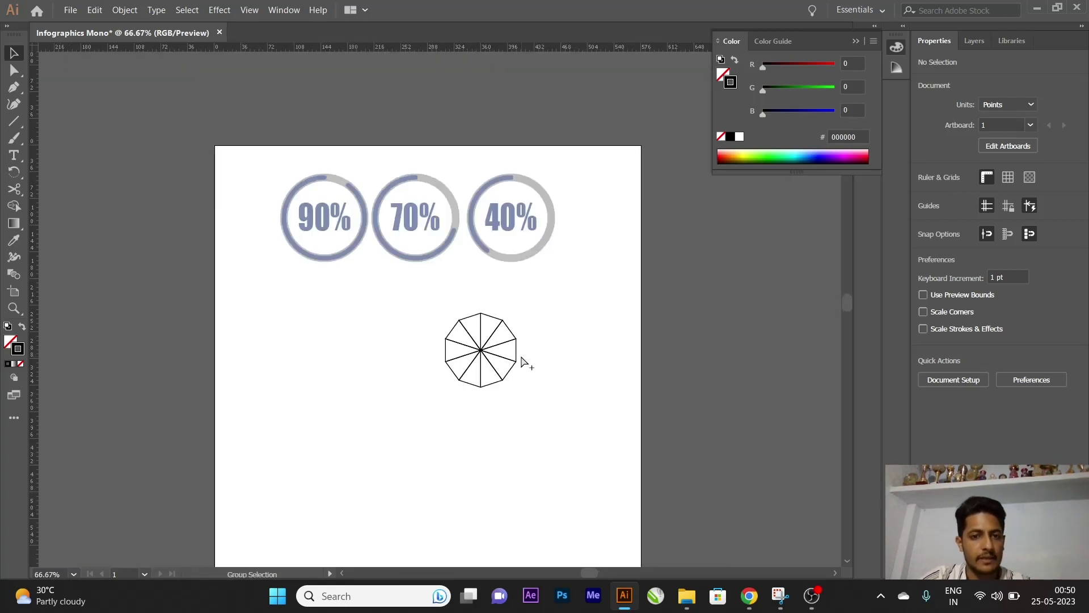
scroll(452, 273, up, 1)
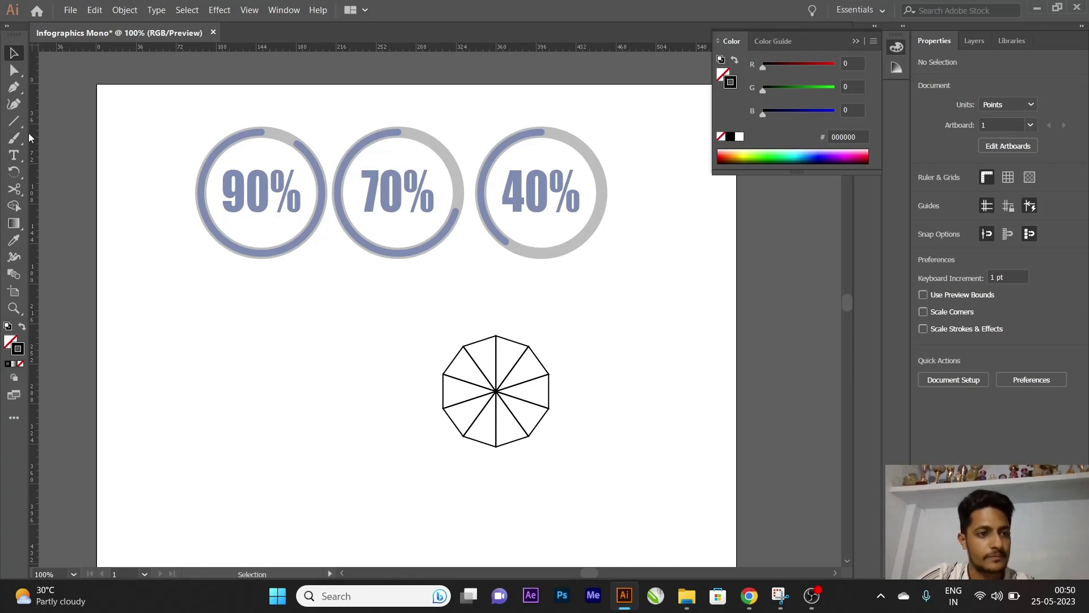
Lasso the spokes' centre points and delete the inner spokes
click(14, 70)
click(48, 104)
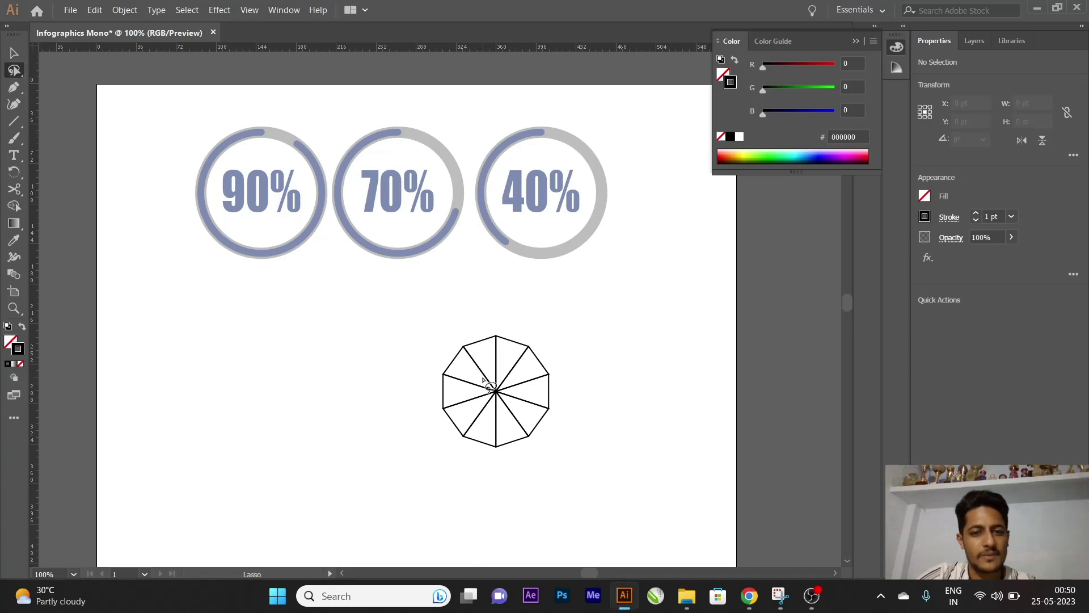
drag(489, 385, 497, 390)
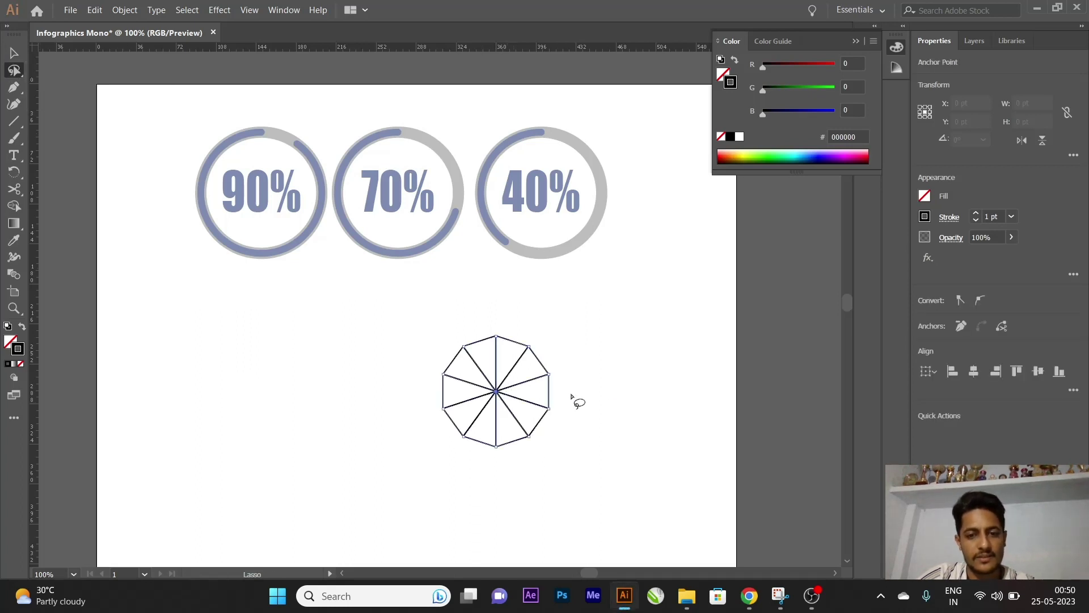
key(Delete)
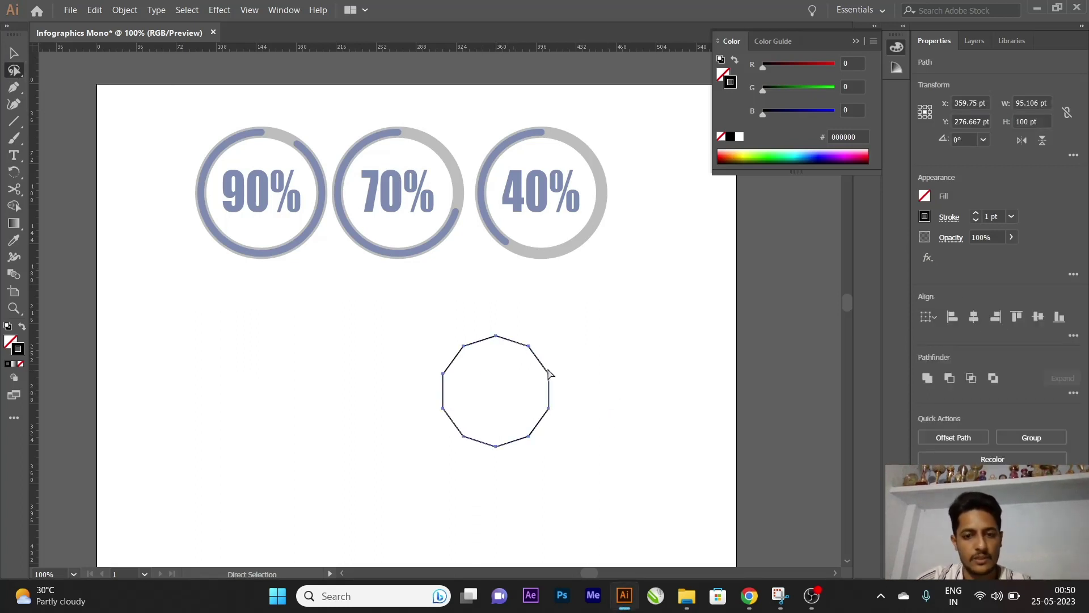
Test-move the top-left side, undo, and select the whole decagon outline
scroll(533, 381, up, 2)
click(12, 52)
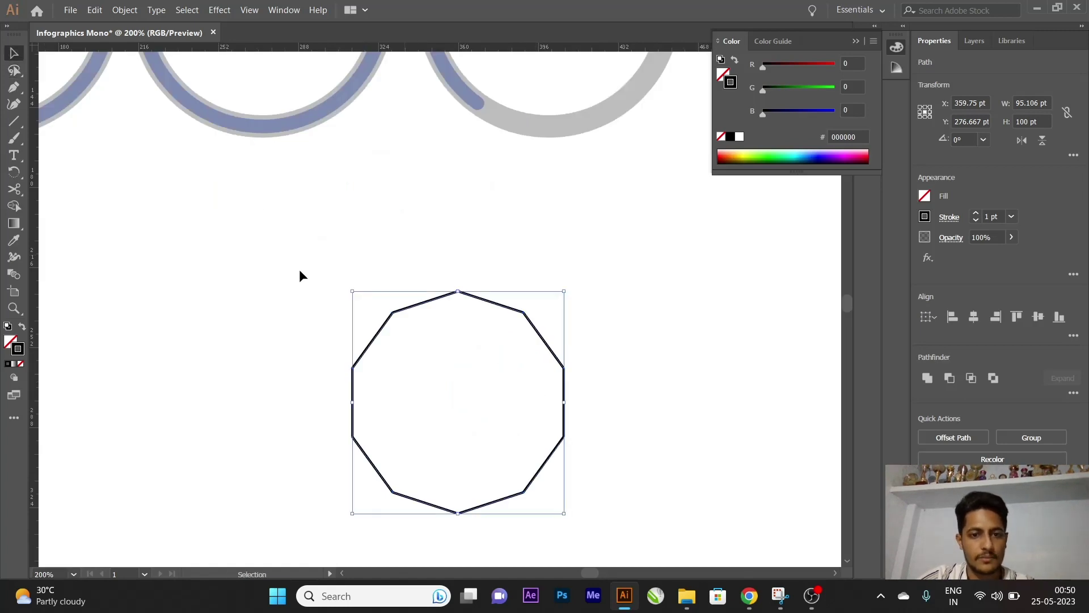
click(306, 273)
drag(417, 308, 384, 286)
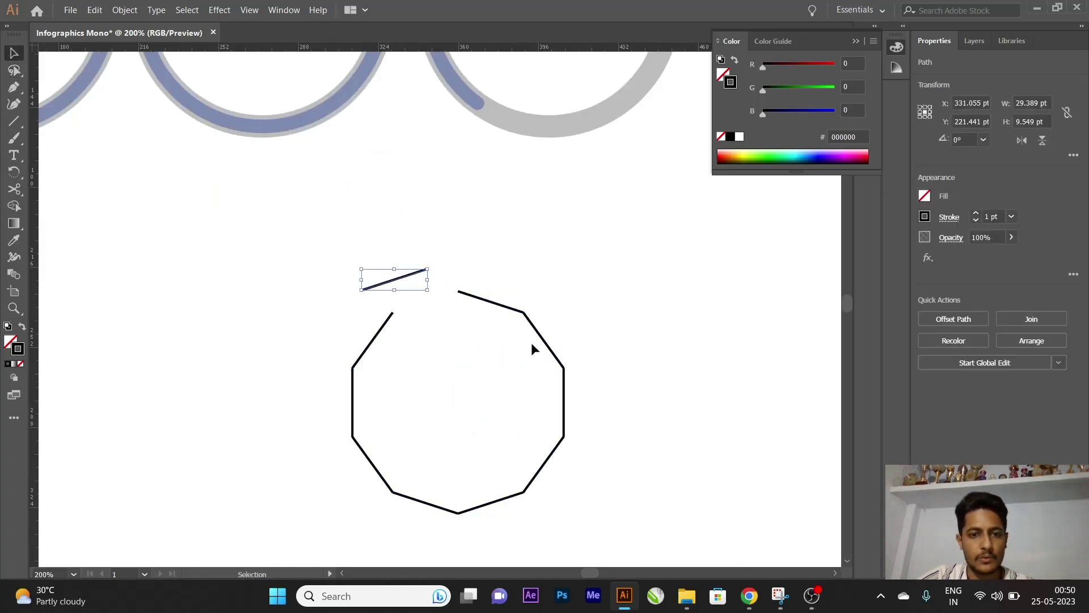
key(z)
key(ctrl+z)
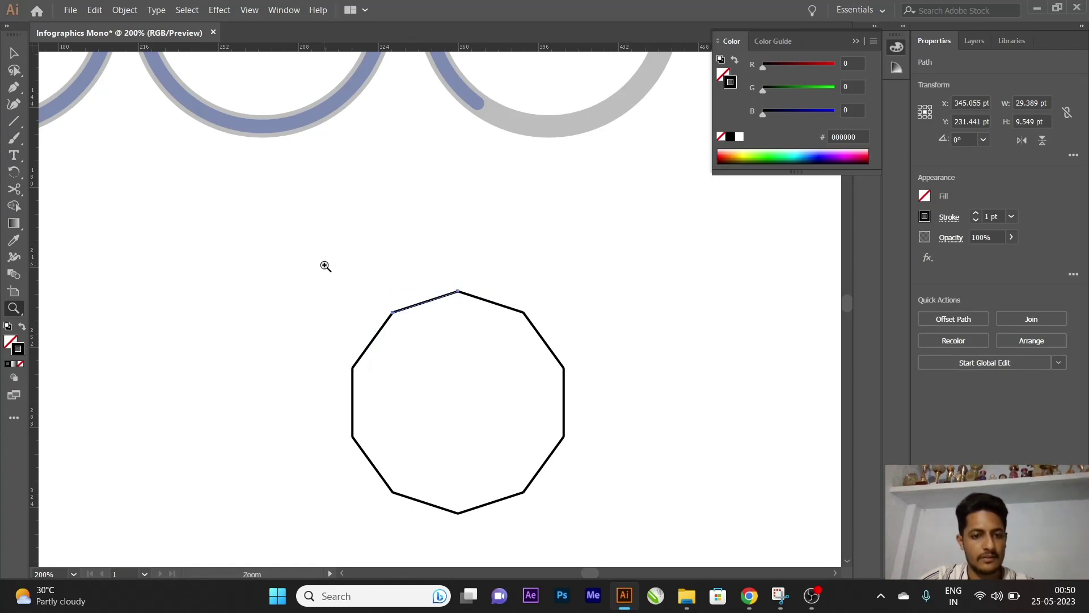
key(v)
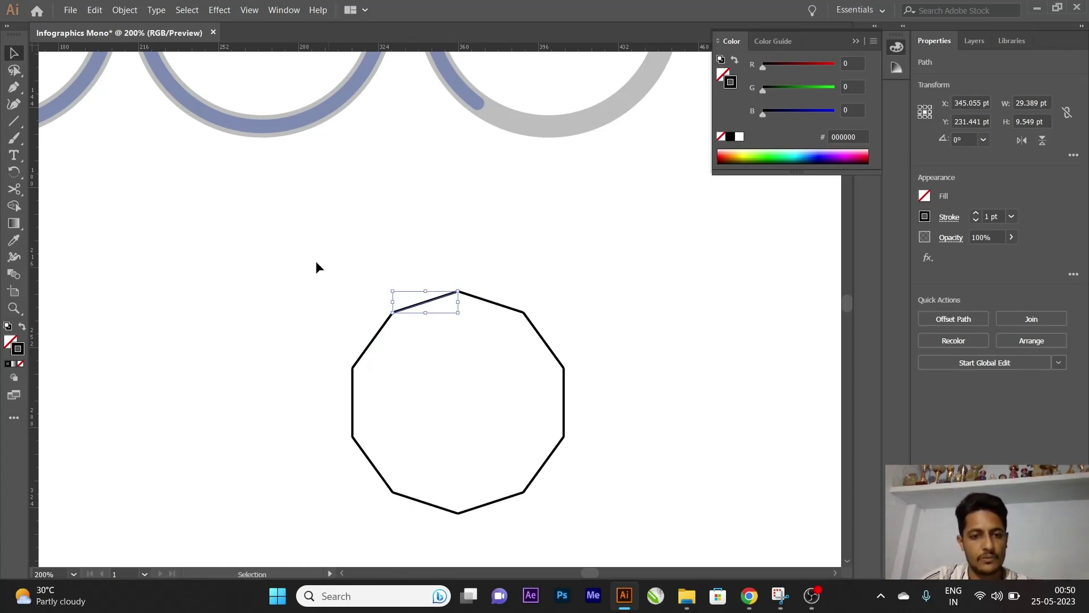
drag(315, 260, 607, 513)
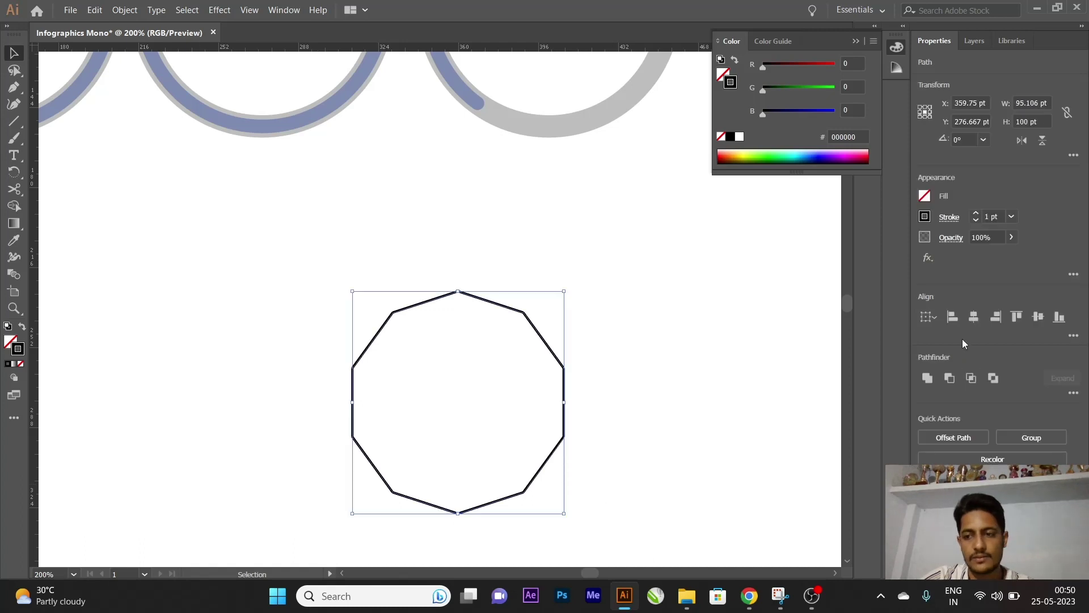
Set the outline to 6 pt with Round Cap and Round Join
click(1011, 217)
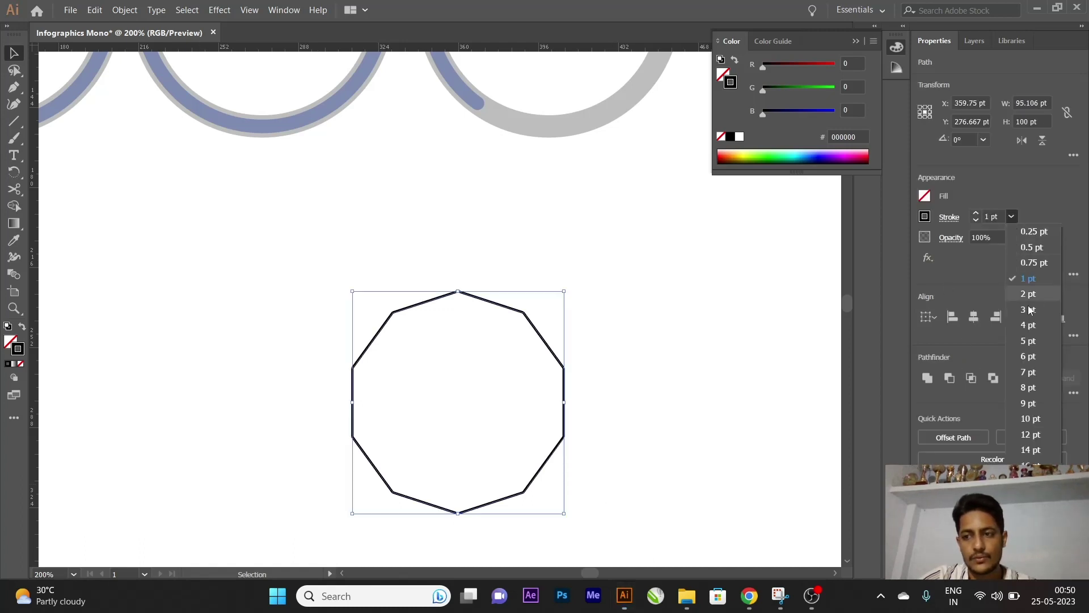
click(1028, 357)
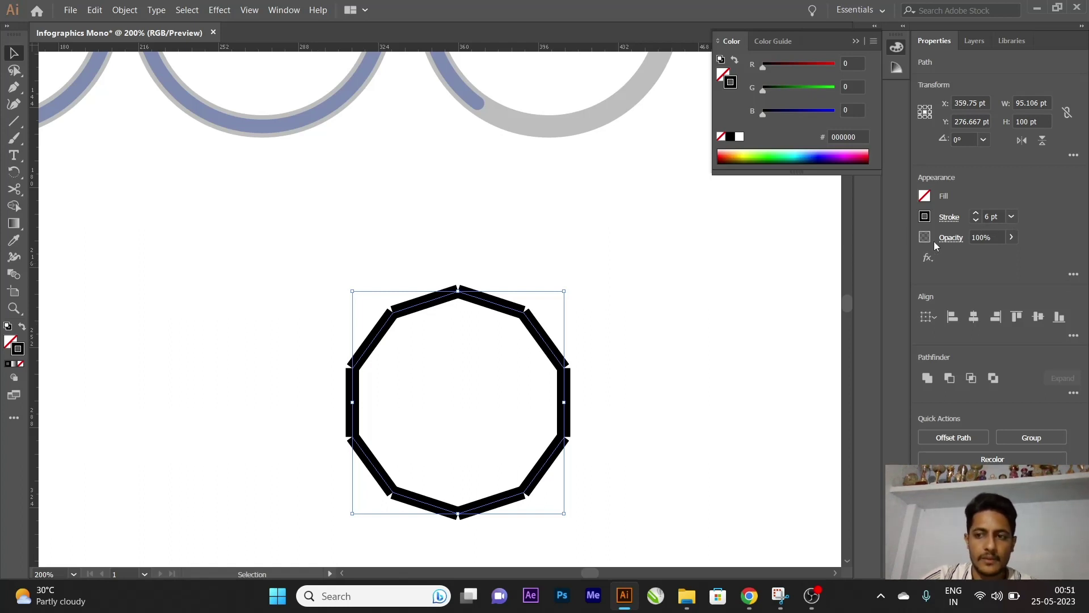
click(949, 217)
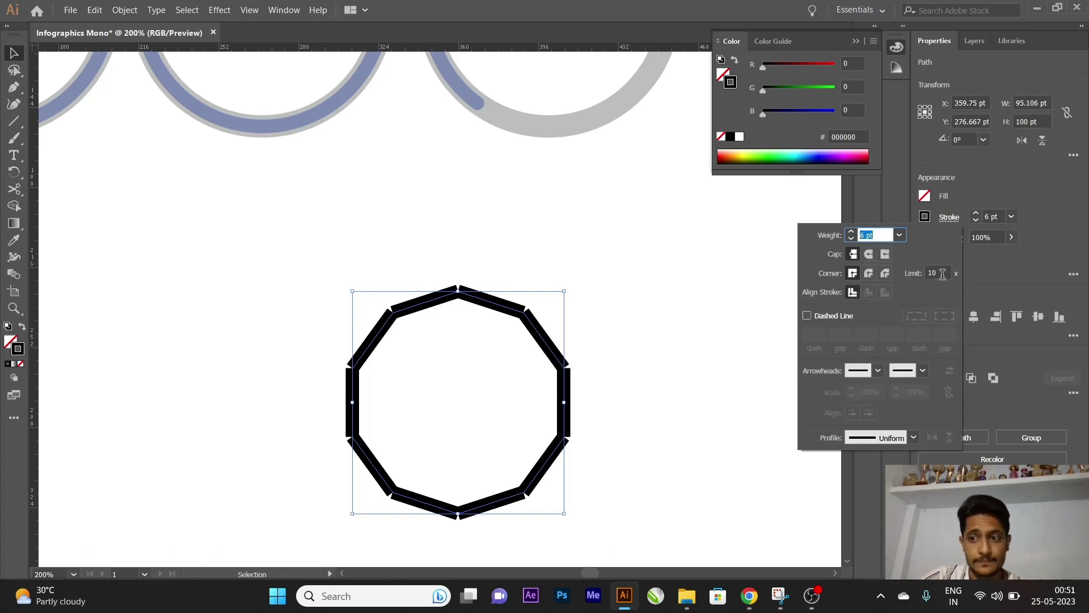
click(868, 273)
click(869, 254)
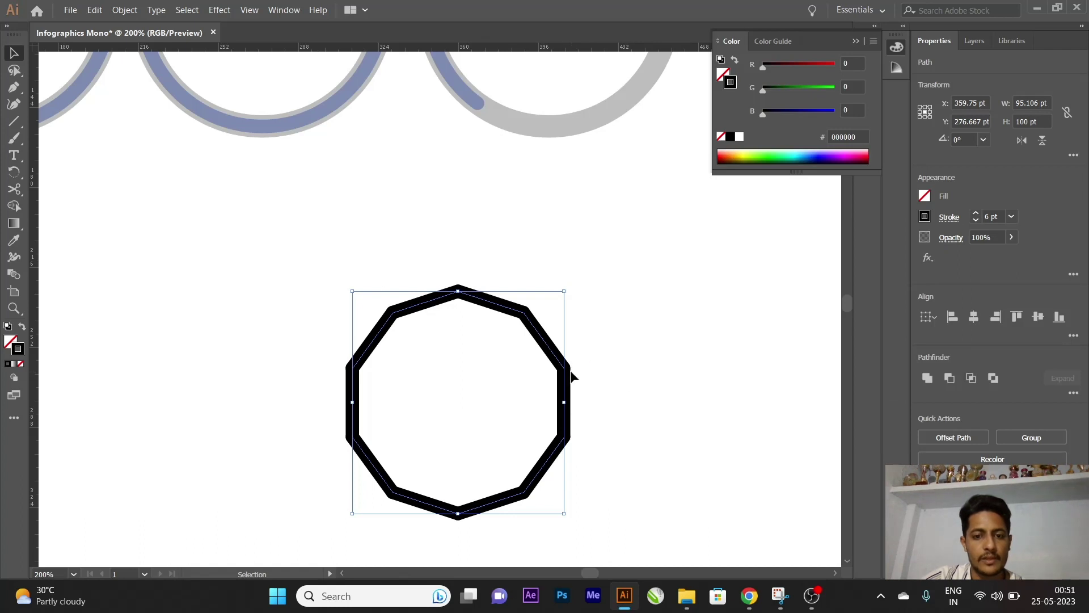
Pull out the top-right side to inspect it, undo, and zoom out
click(621, 360)
click(488, 300)
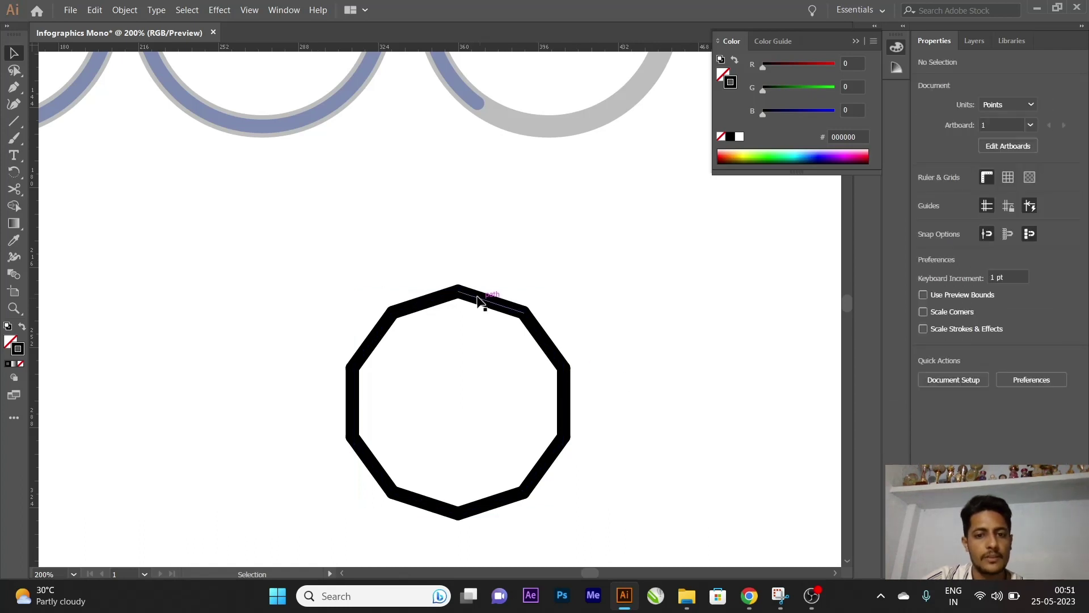
drag(498, 301, 562, 283)
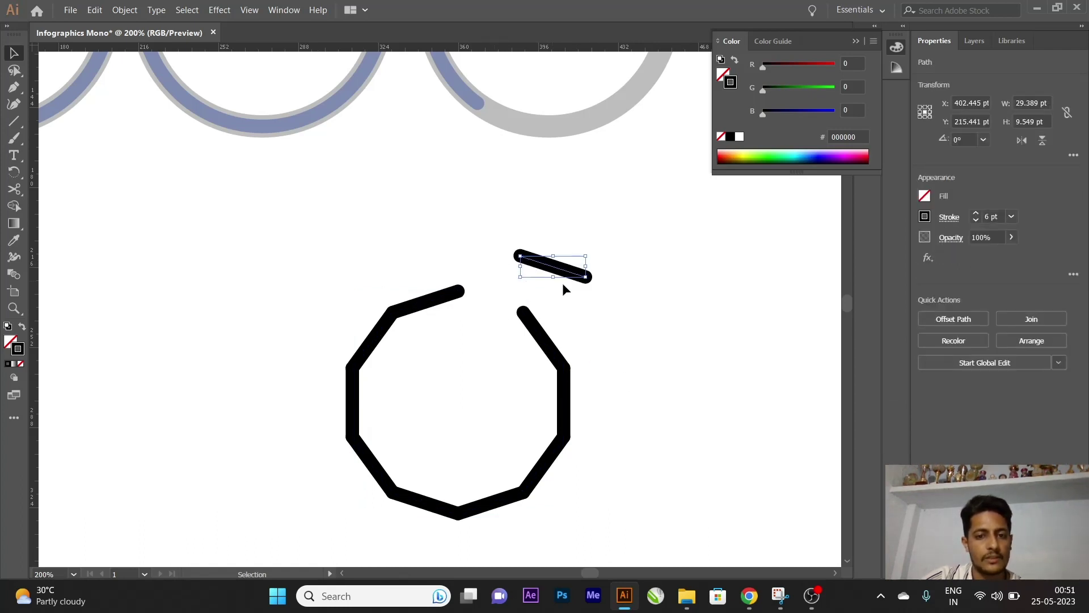
key(ctrl+z)
click(641, 302)
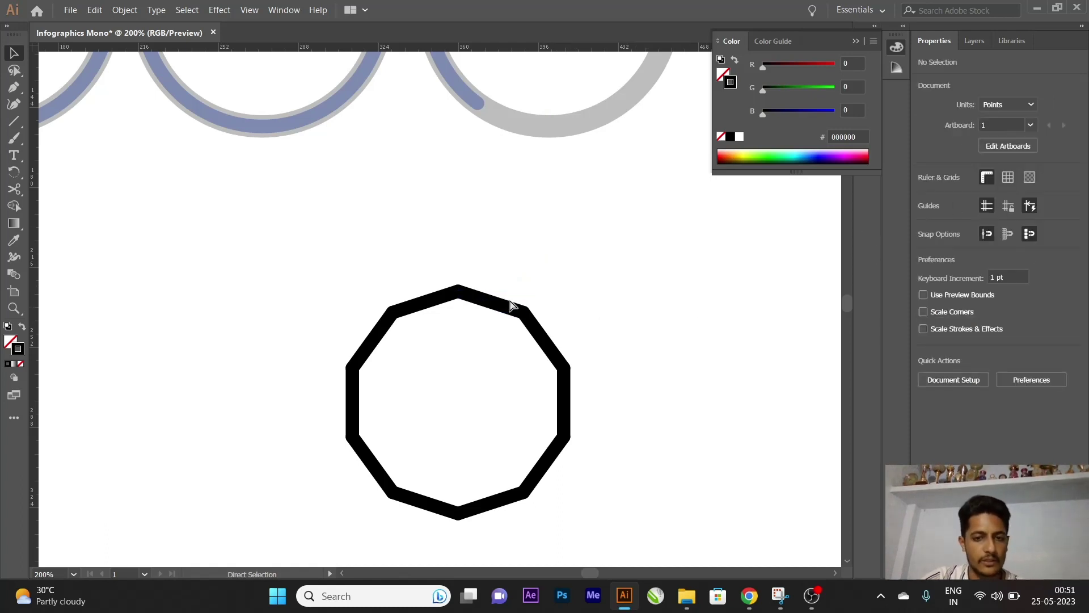
scroll(507, 301, down, 1)
scroll(503, 298, down, 3)
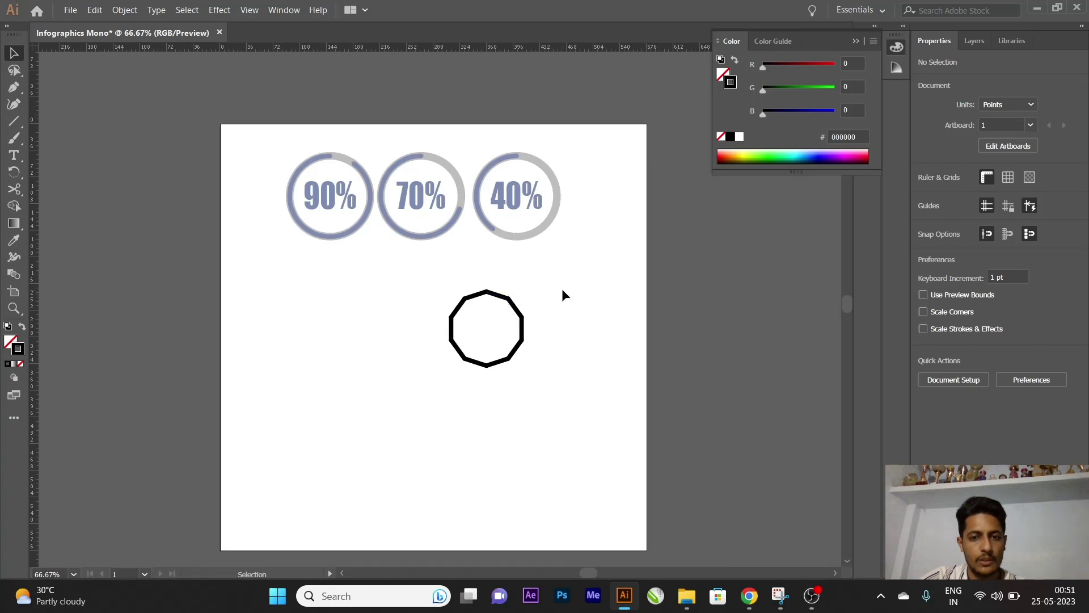
Convert the thick decagon ring's outline into a filled shape and zoom in on it
drag(562, 288, 397, 417)
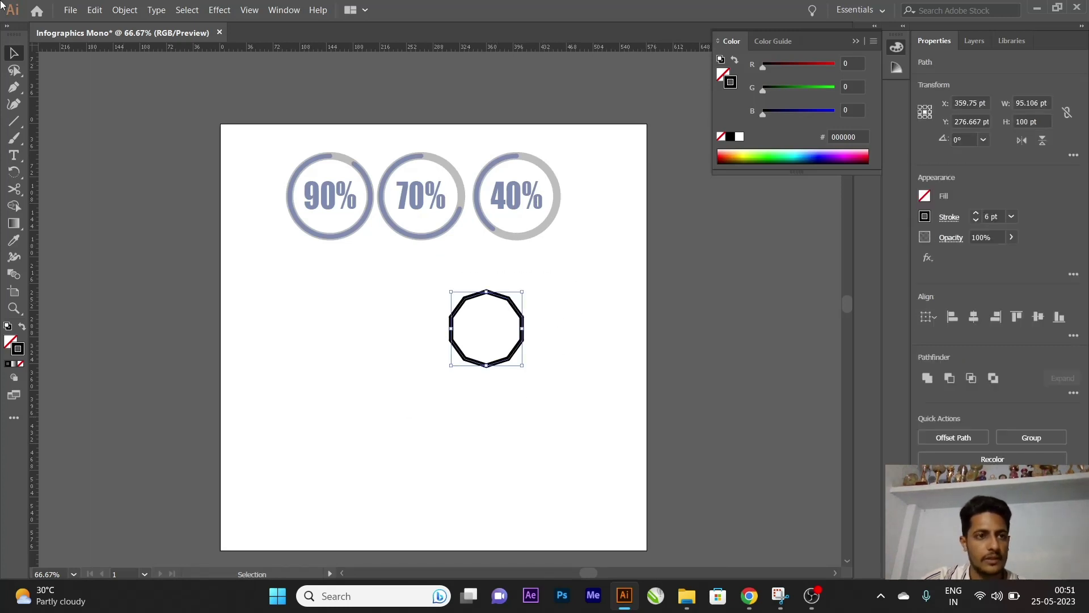
click(124, 10)
mouse_move(162, 322)
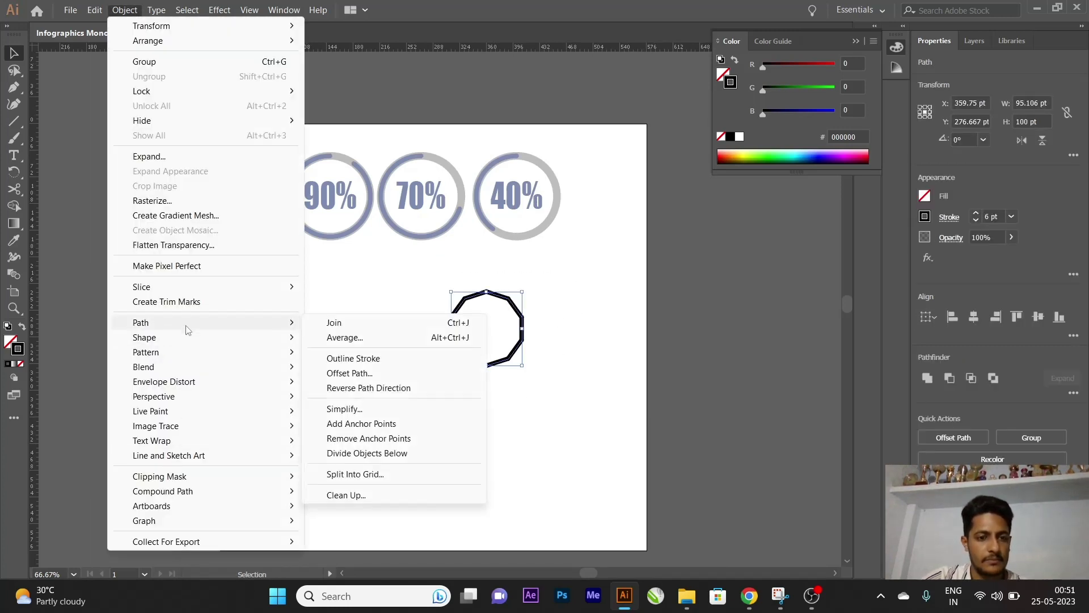
click(355, 358)
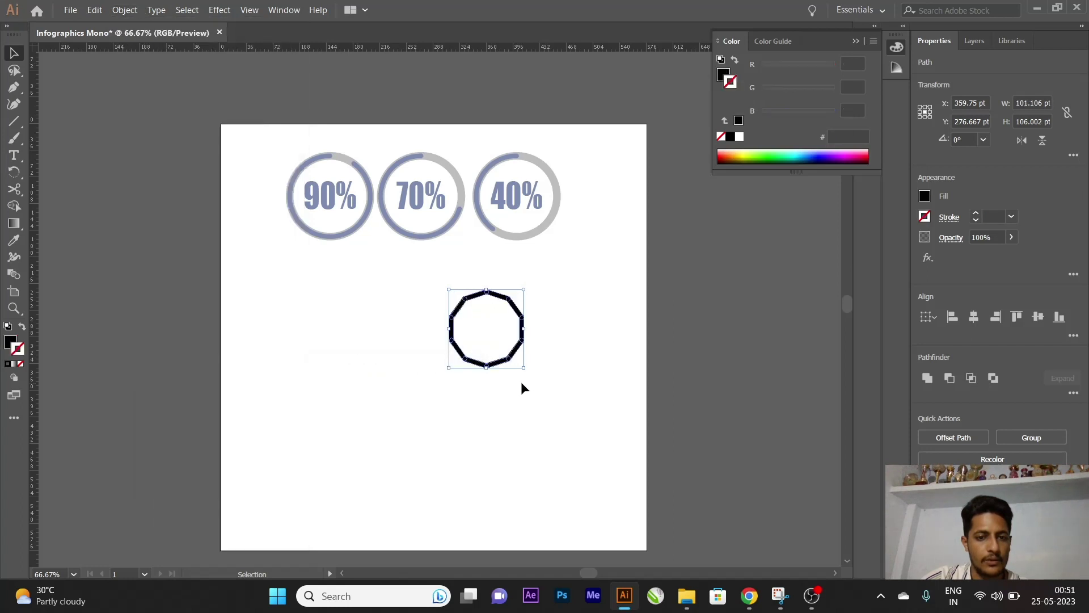
click(506, 313)
key(ctrl+plus)
key(ctrl+plus)
key(ctrl+plus)
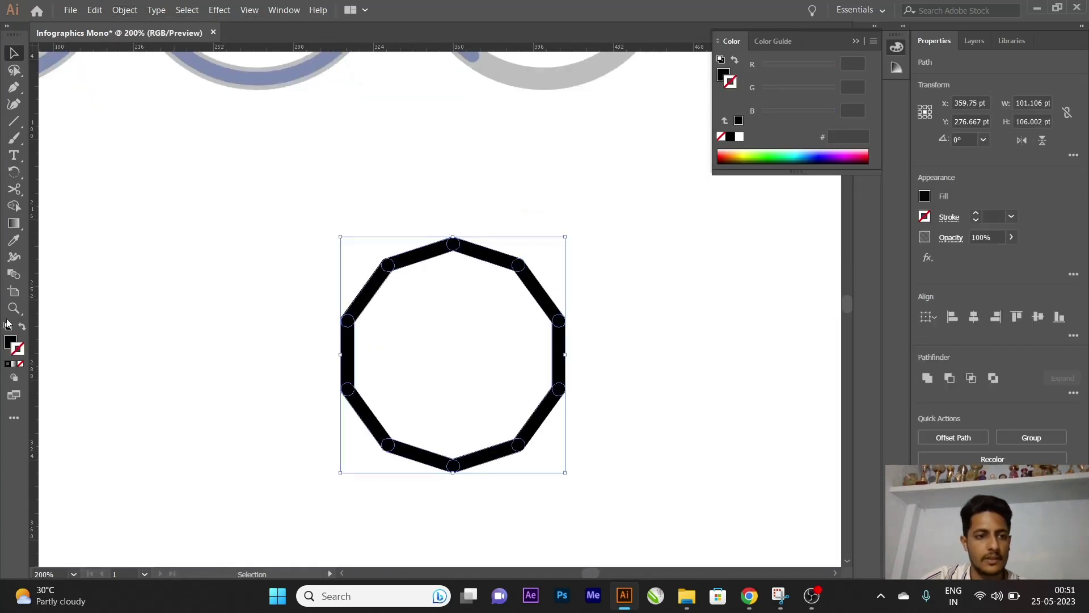
Try blue-grey, green and teal outlines on the decagon, then set its stroke to None
click(14, 240)
click(243, 80)
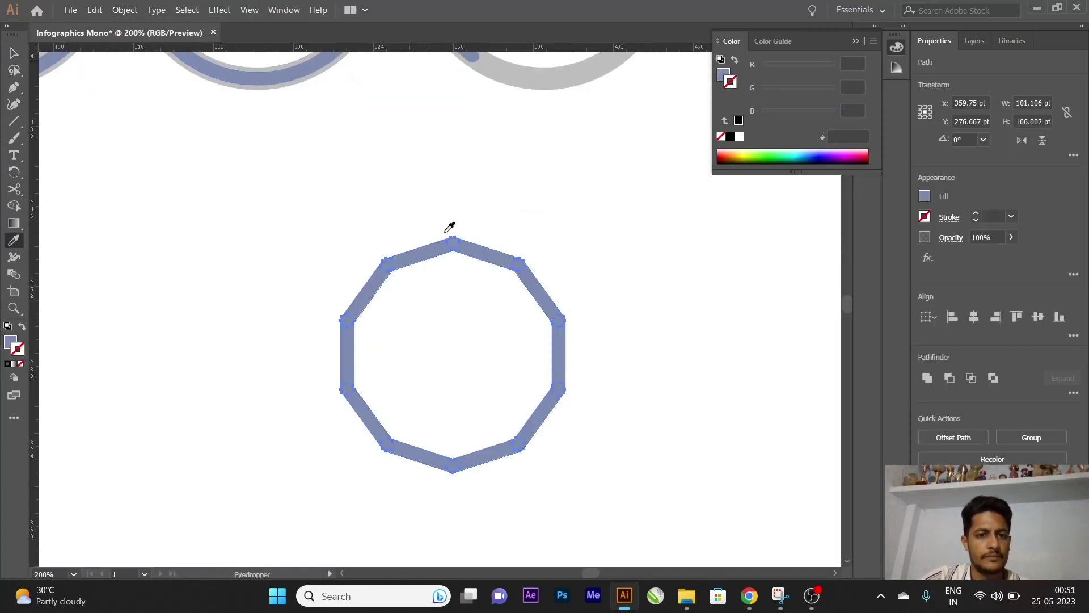
click(14, 53)
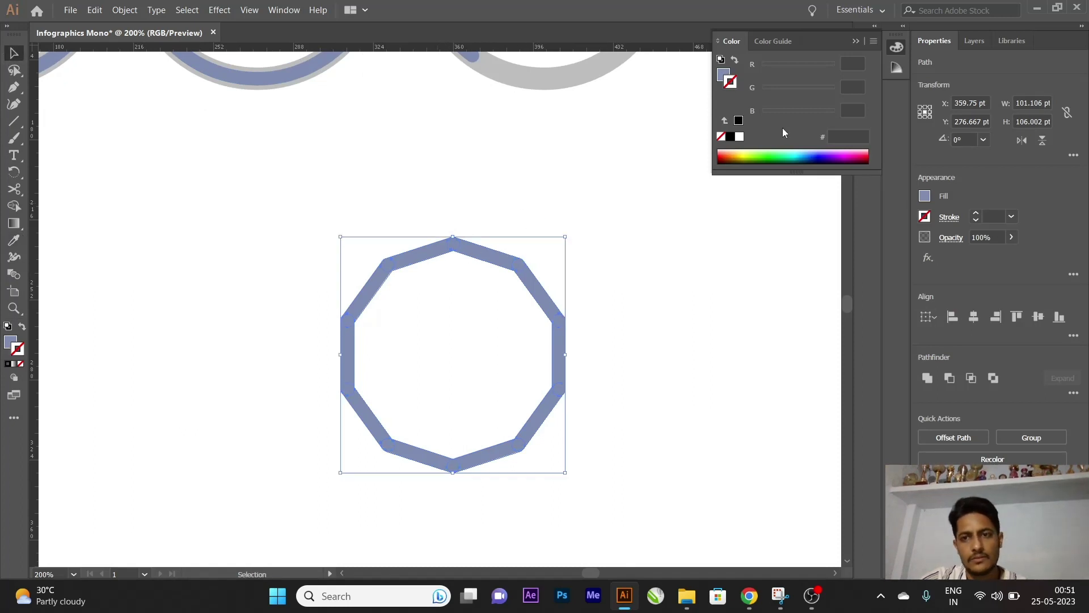
click(753, 152)
click(786, 157)
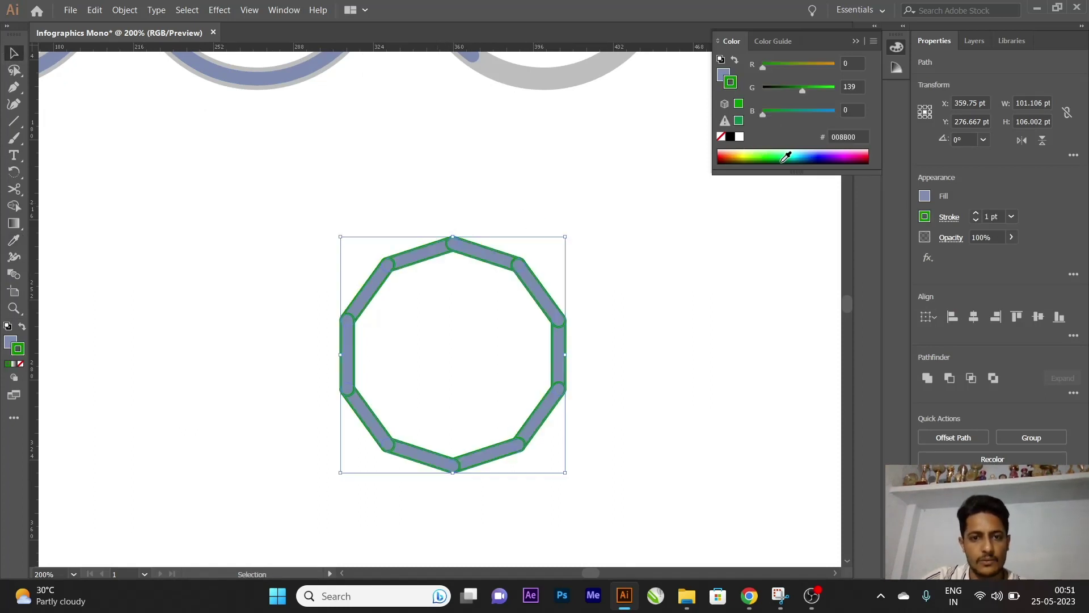
click(800, 155)
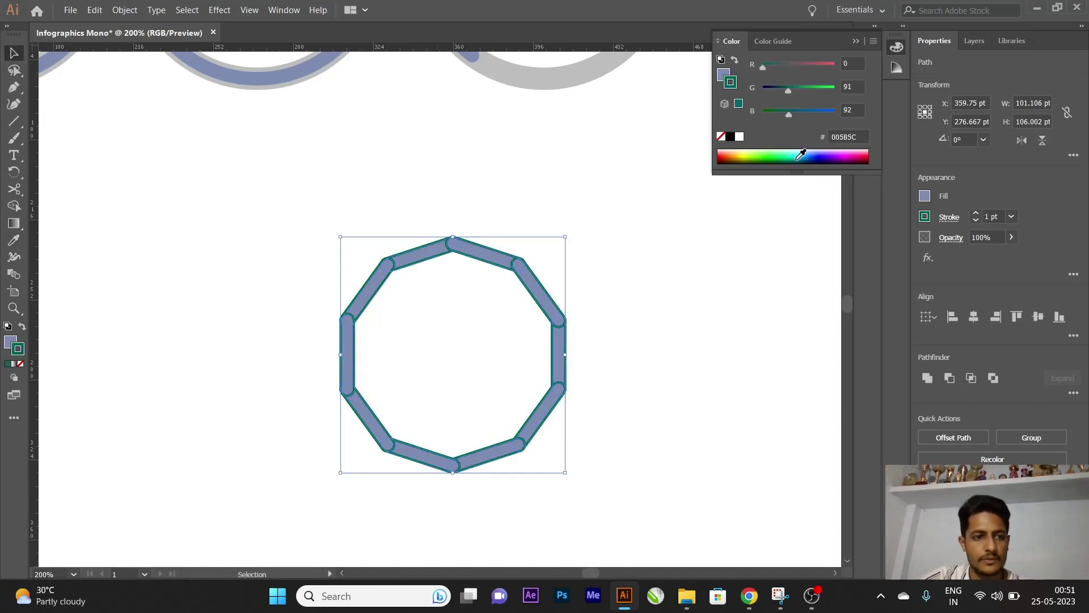
click(21, 365)
Fill the decagon ring solid red, after trying teal, then deselect it
click(11, 341)
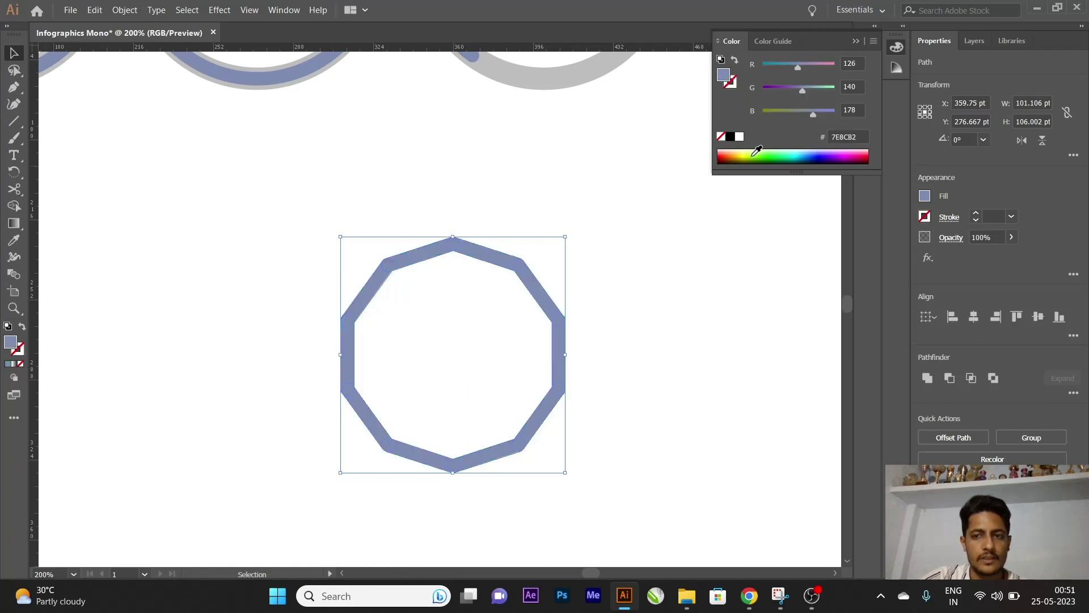
click(772, 152)
click(808, 151)
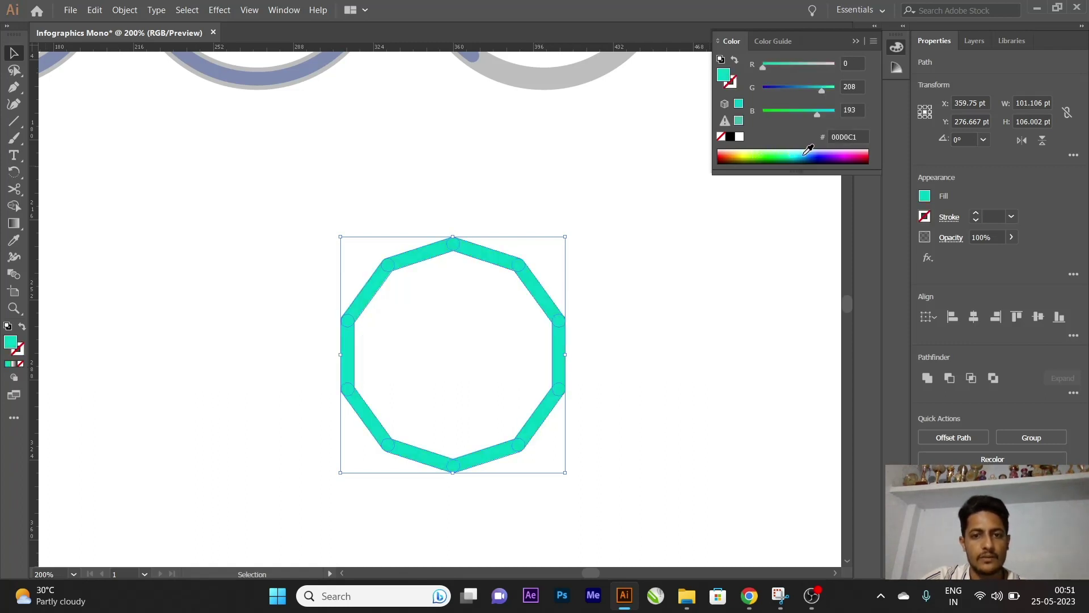
click(841, 154)
click(870, 155)
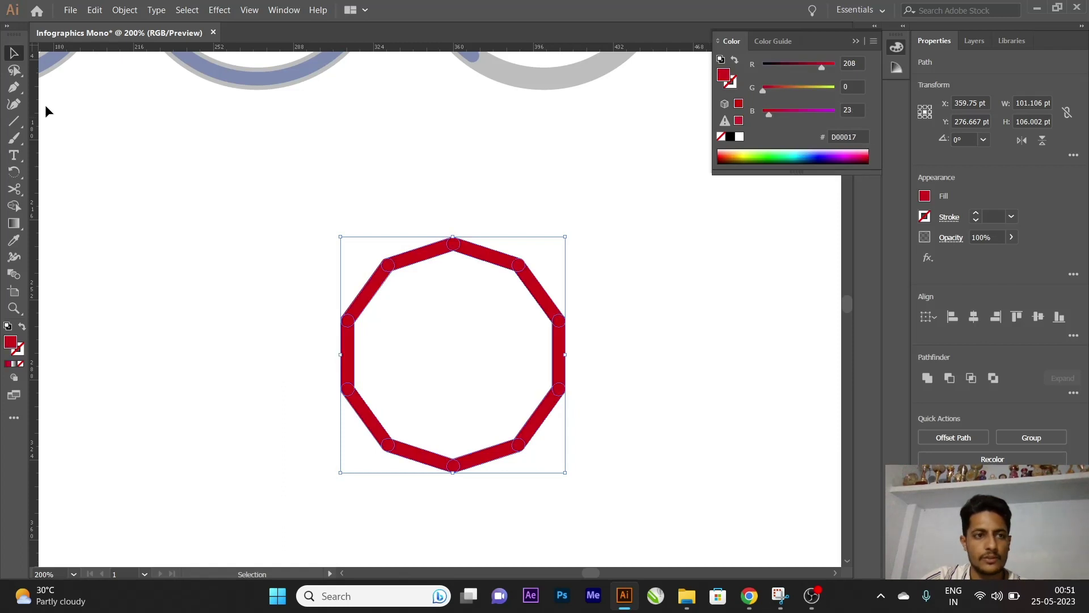
click(523, 325)
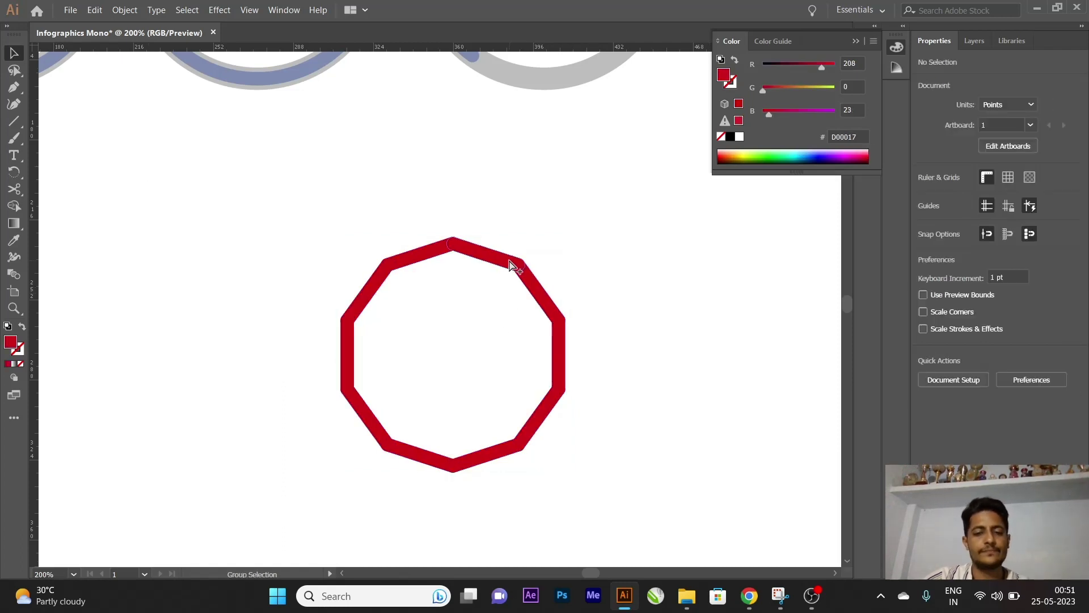
scroll(507, 276, down, 3)
scroll(507, 276, up, 1)
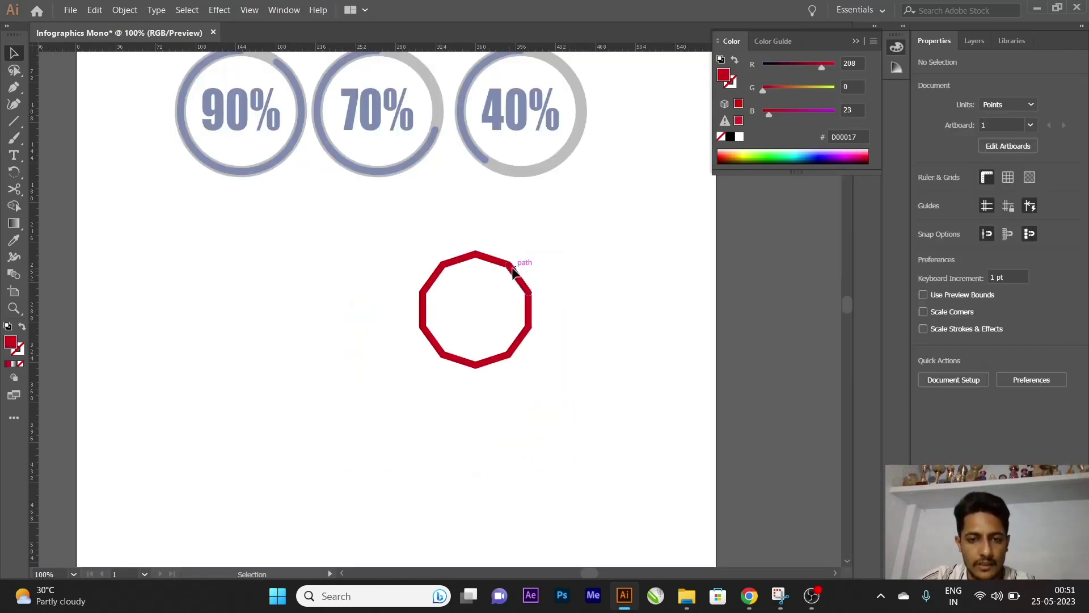
Place an Alt-dragged copy of the red decagon beside the original
click(512, 264)
drag(581, 244, 280, 473)
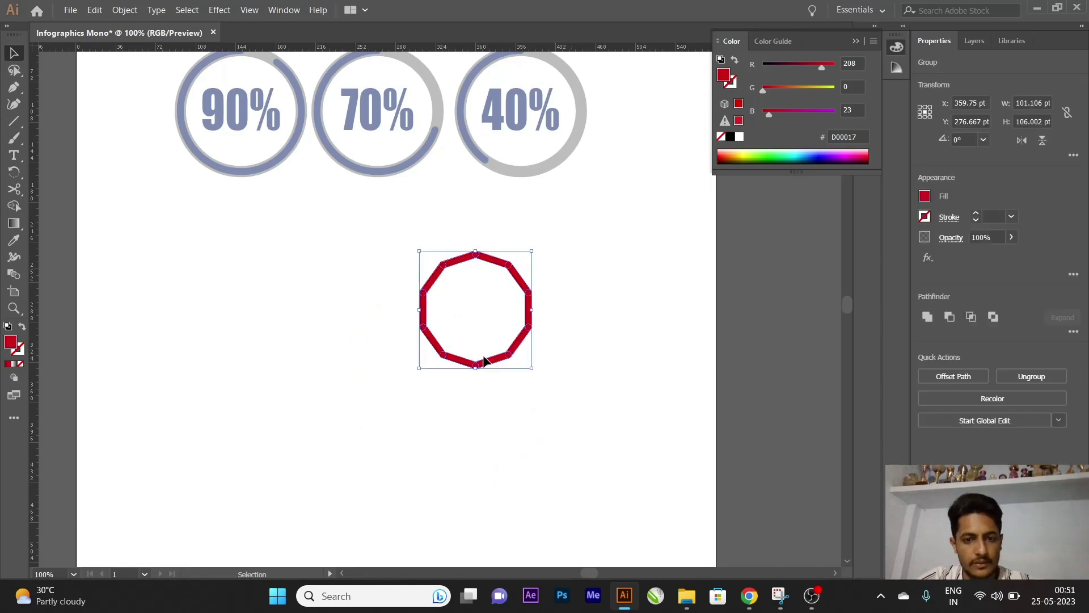
mouse_move(509, 277)
mouse_down()
mouse_move(368, 274)
mouse_move(494, 277)
mouse_up()
click(580, 288)
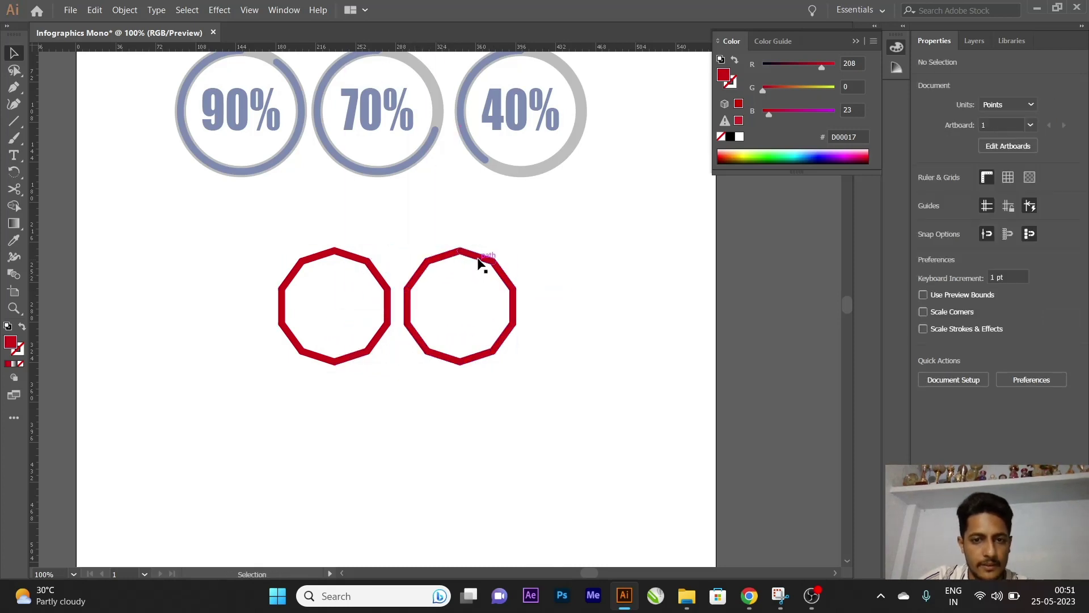
click(482, 260)
Add a 2 pt Offset Path around the copy and sample the 40% ring's grey
click(125, 10)
mouse_move(141, 322)
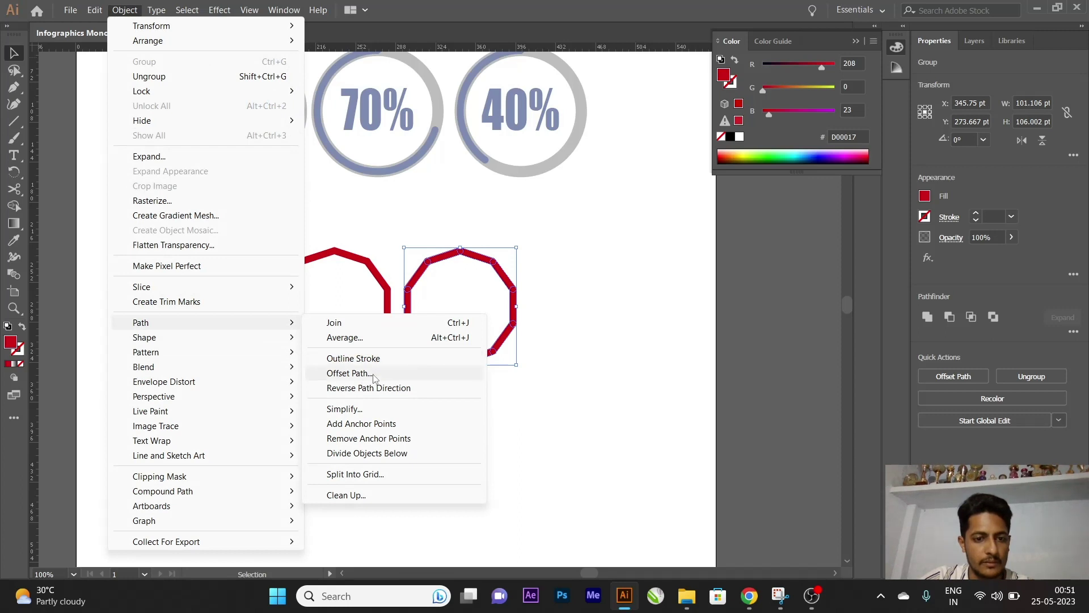
click(431, 373)
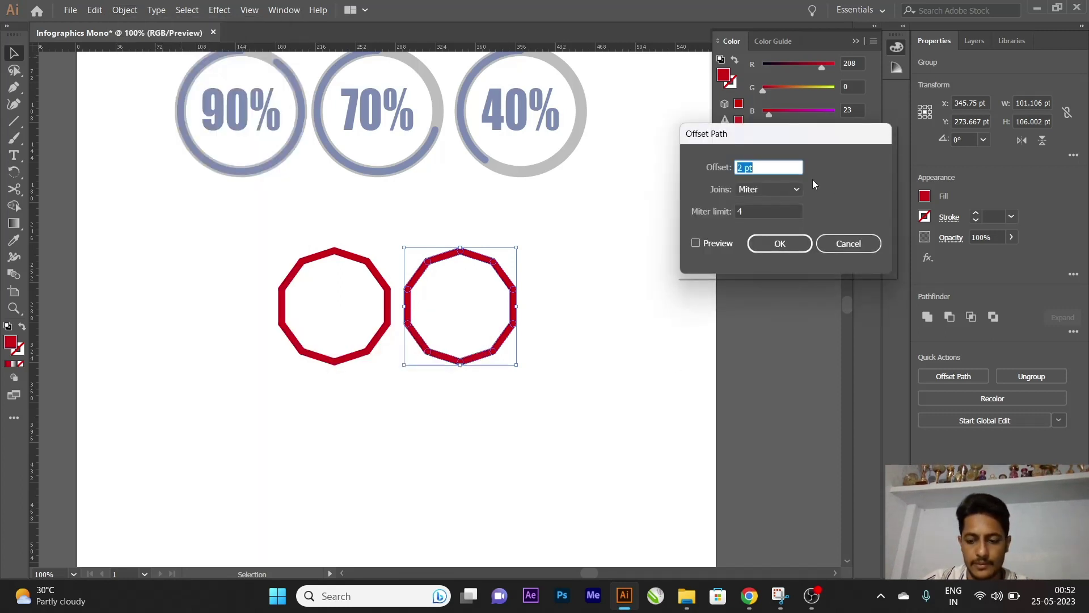
click(728, 242)
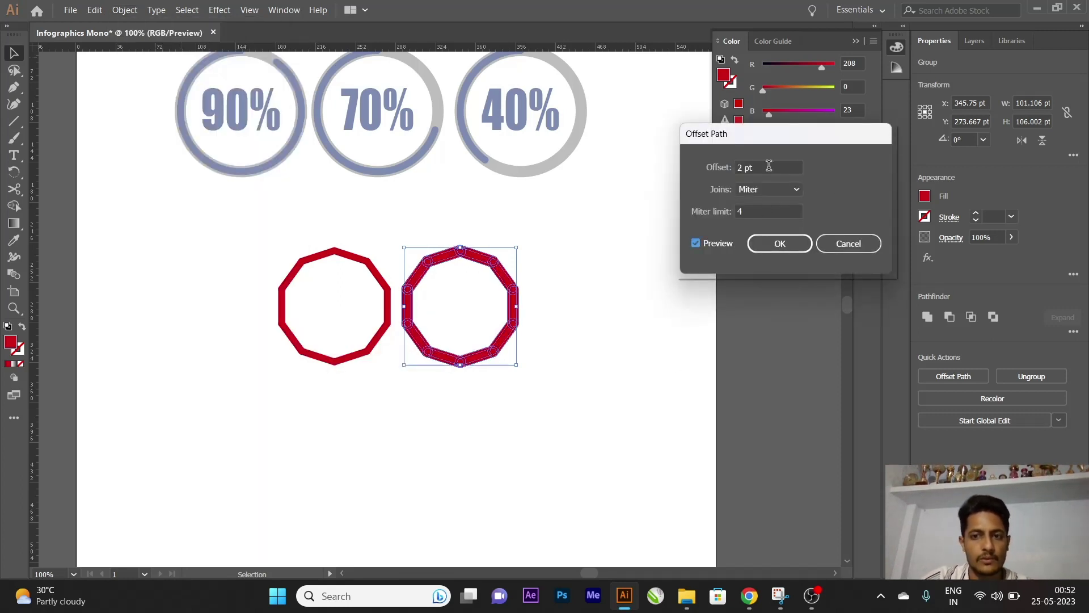
click(775, 244)
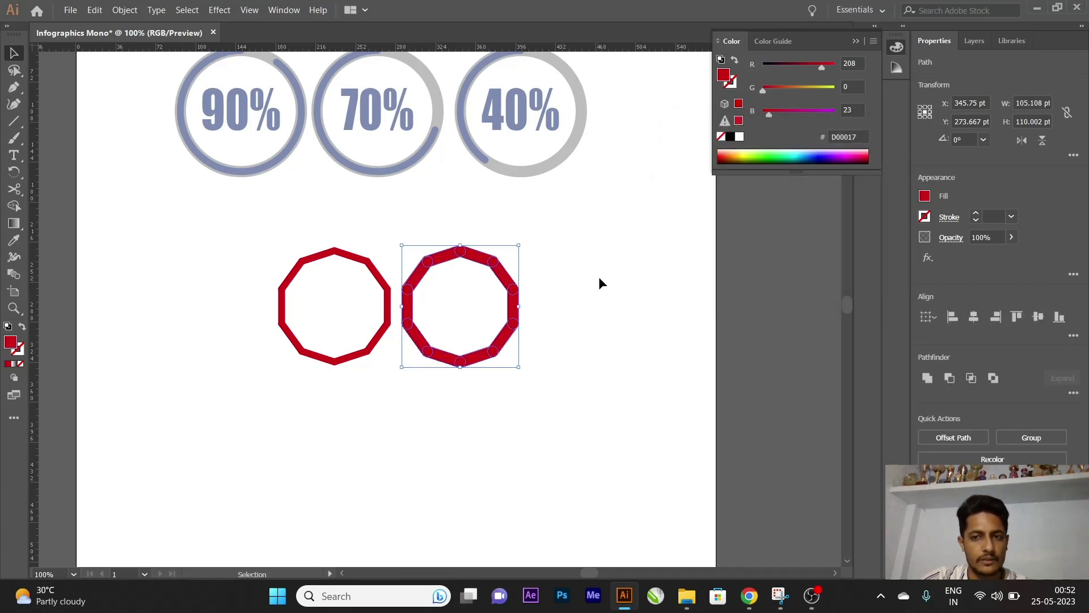
click(13, 240)
click(580, 127)
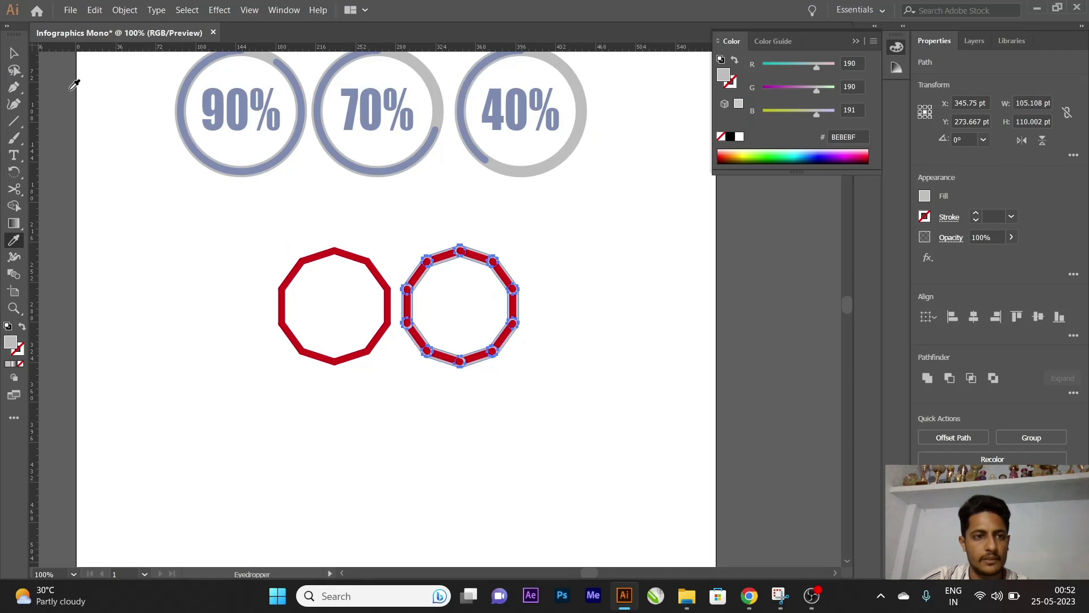
Unite the offset copy into one shape and colour it grey like the 40% ring
key(ctrl+z)
key(v)
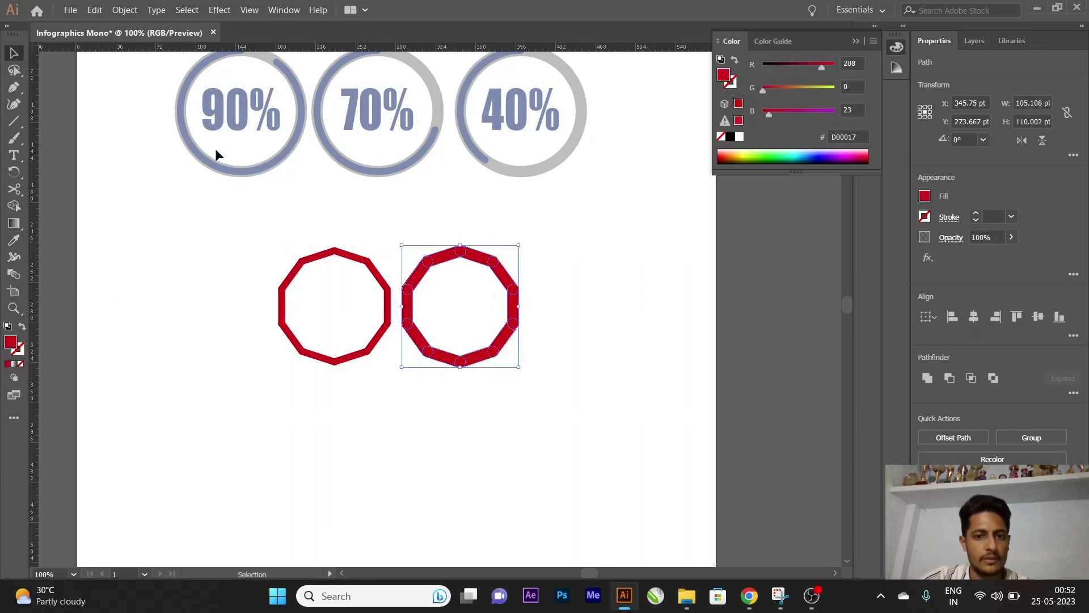
click(486, 253)
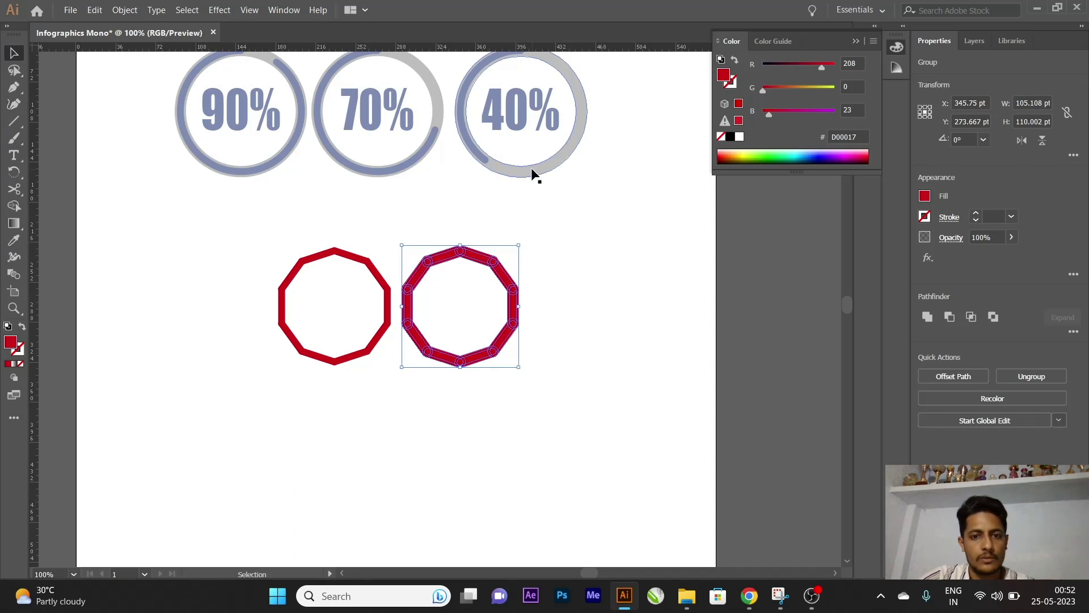
click(927, 317)
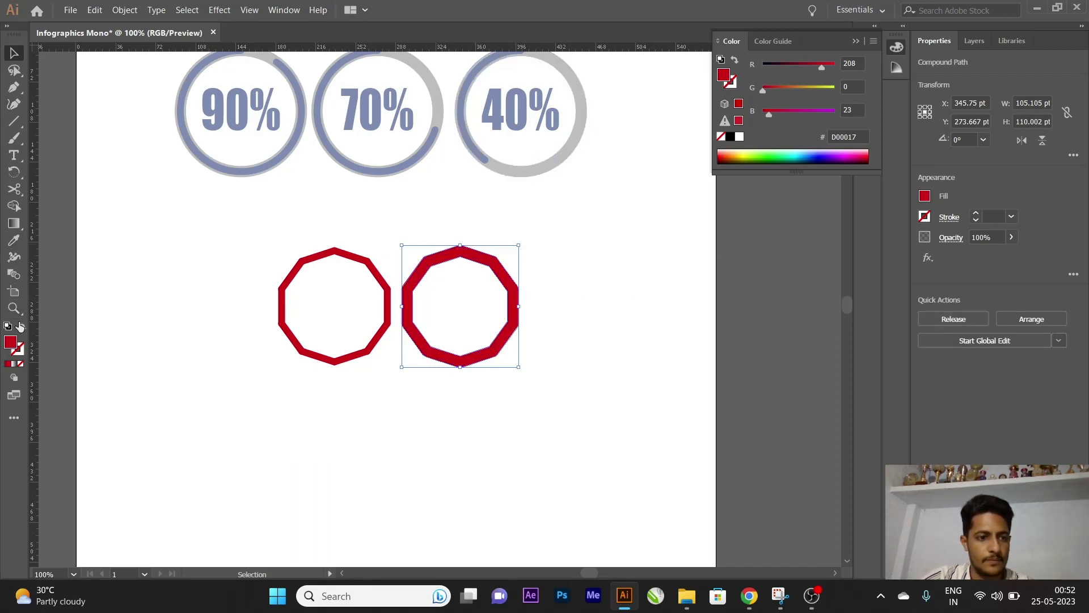
click(13, 240)
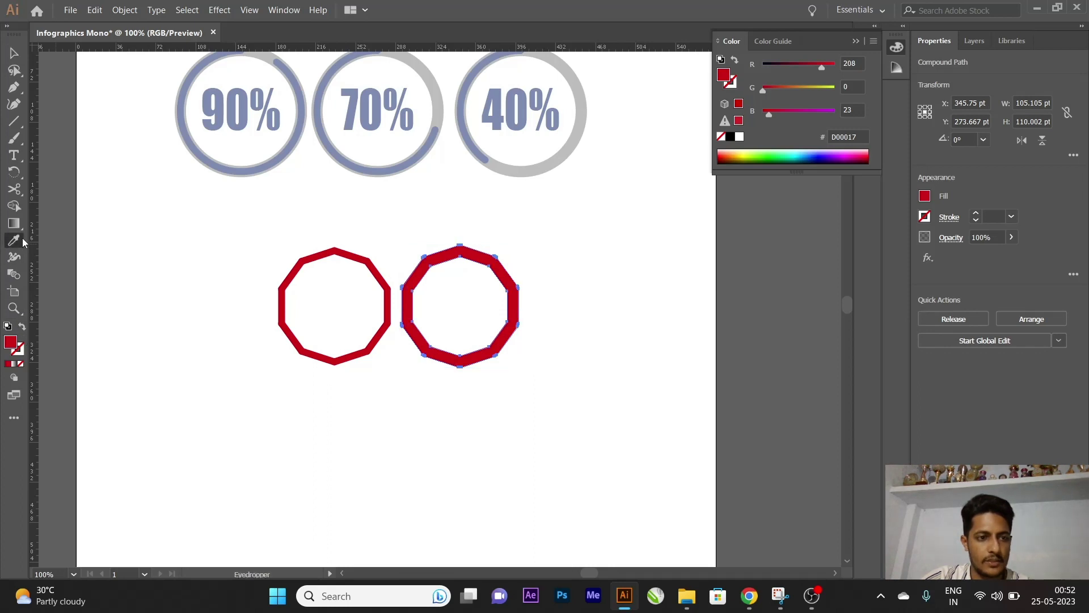
click(575, 152)
click(13, 53)
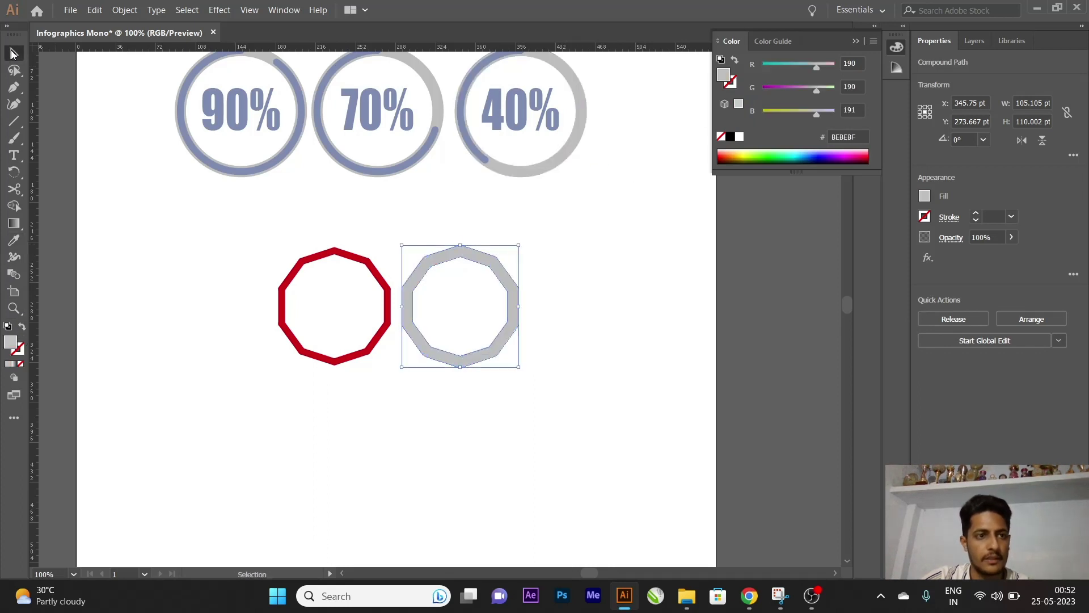
Select the red decagon with the grey shape and align their centres
click(663, 275)
drag(387, 280, 387, 282)
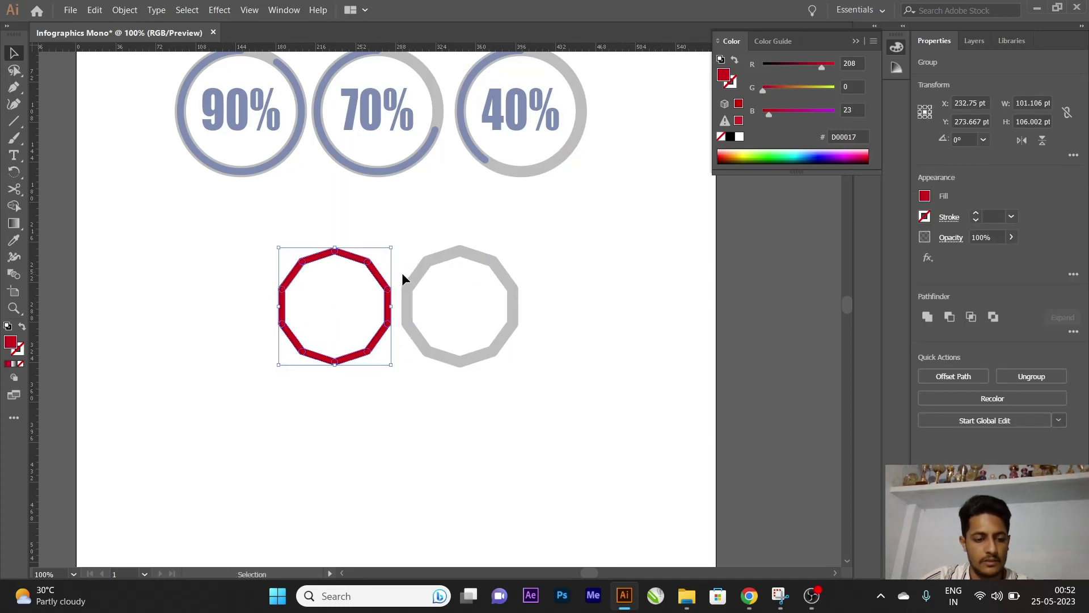
key(ctrl)
shift+click(421, 273)
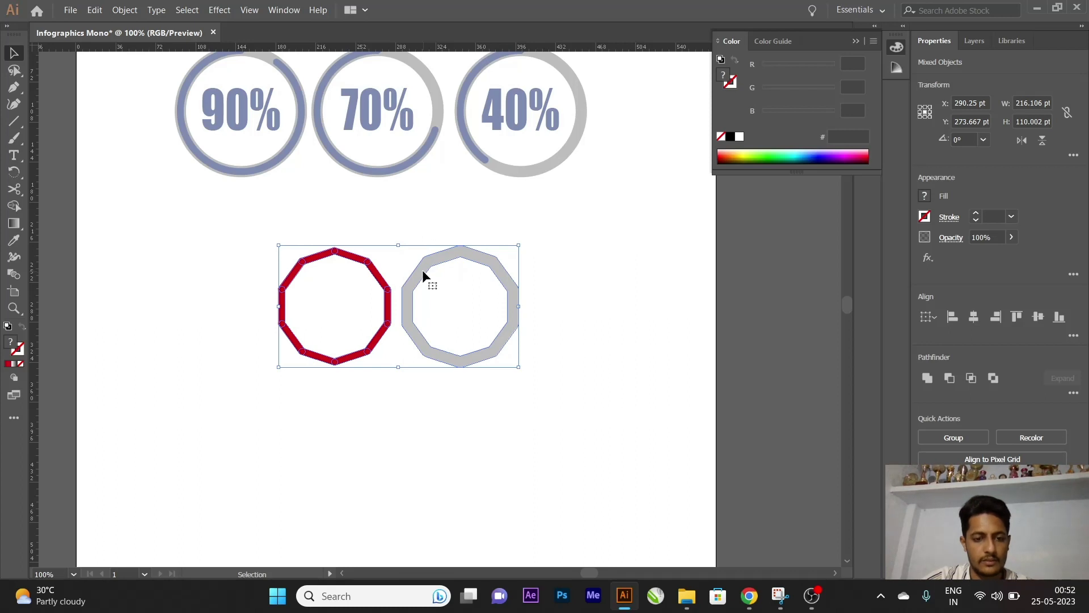
click(973, 317)
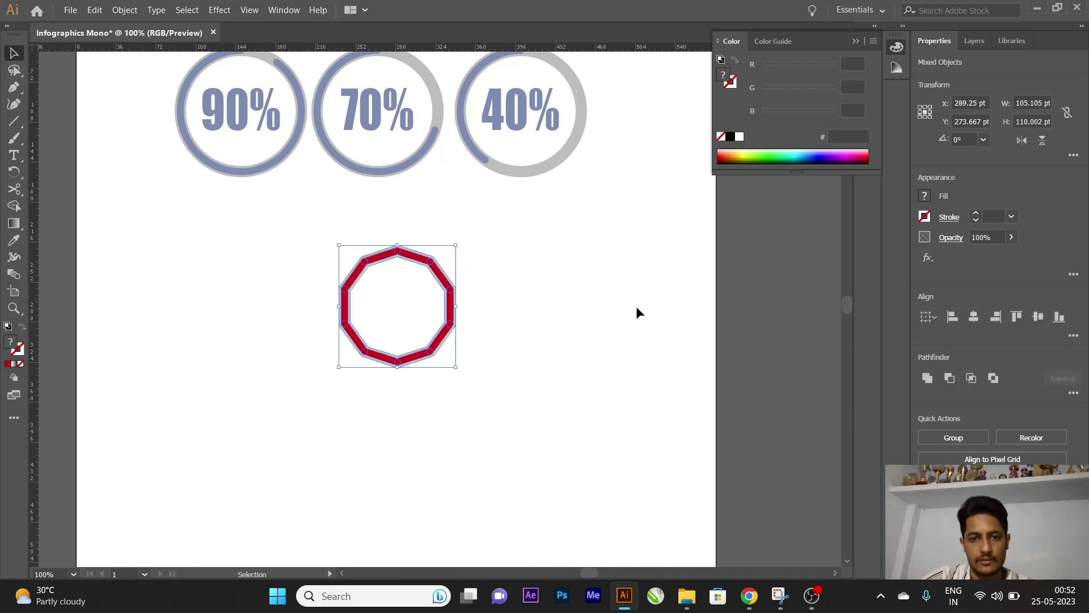
Select the red decagon ring and drag its R value down to 0, making it near-black
click(503, 276)
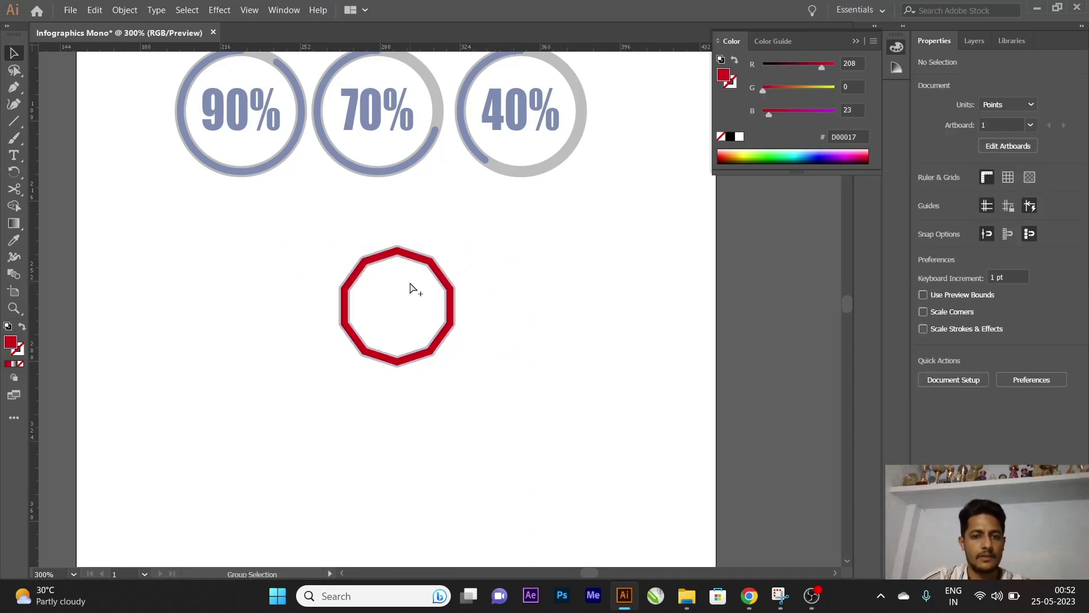
scroll(405, 290, up, 3)
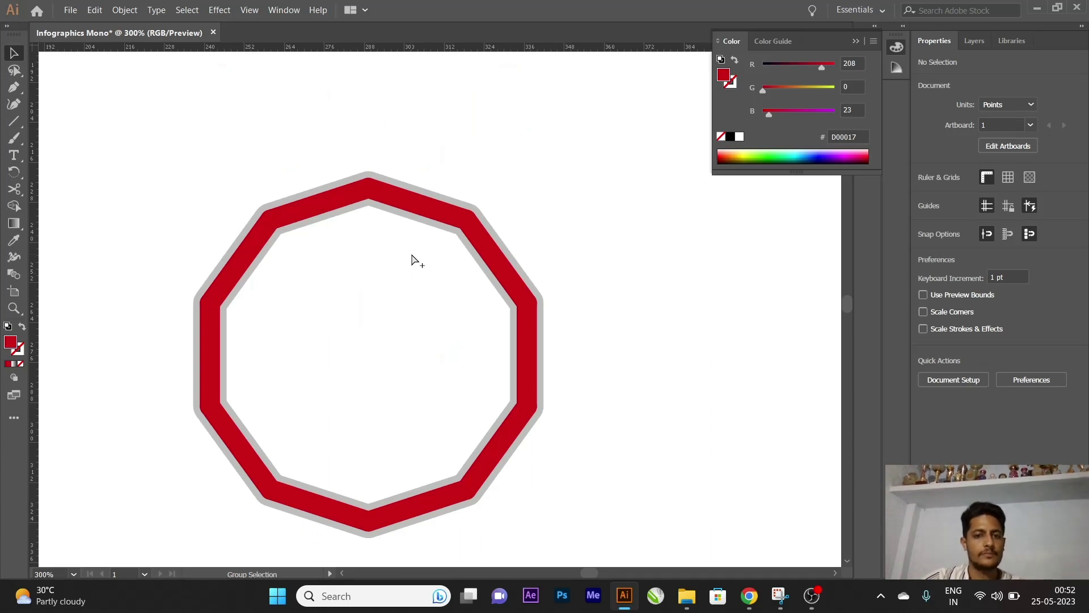
scroll(457, 247, down, 2)
scroll(457, 245, down, 2)
scroll(462, 263, down, 2)
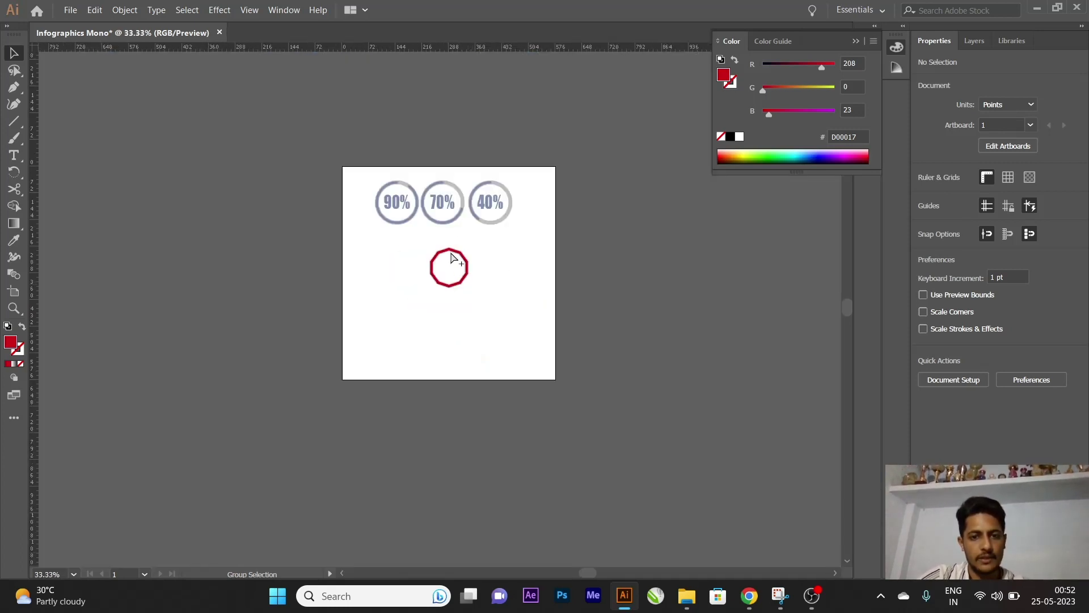
scroll(448, 231, up, 1)
scroll(458, 216, up, 1)
scroll(447, 209, up, 1)
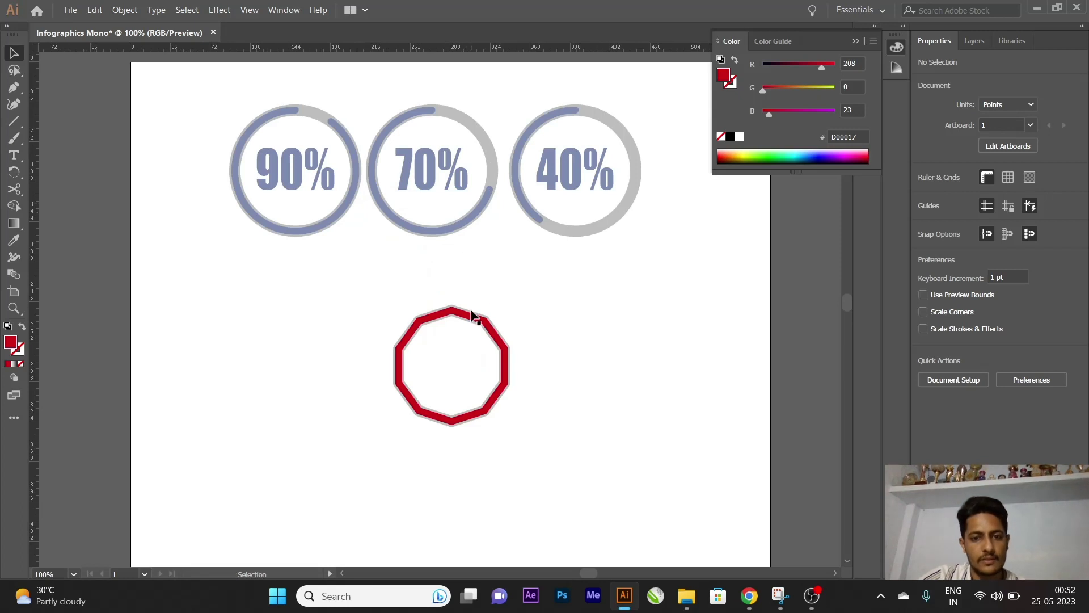
scroll(471, 317, up, 1)
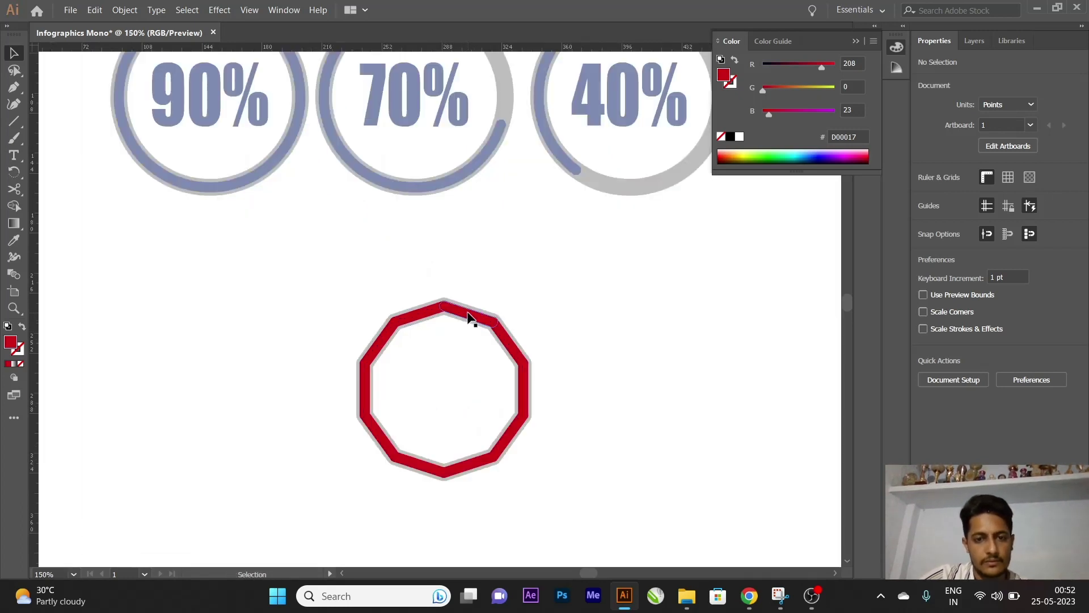
click(469, 317)
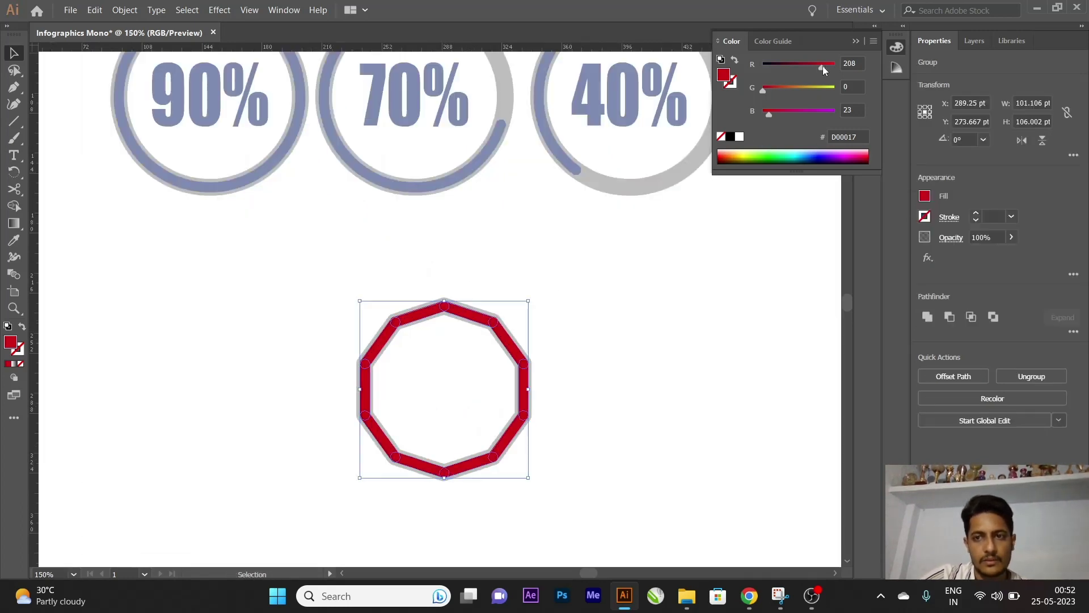
drag(822, 66, 757, 73)
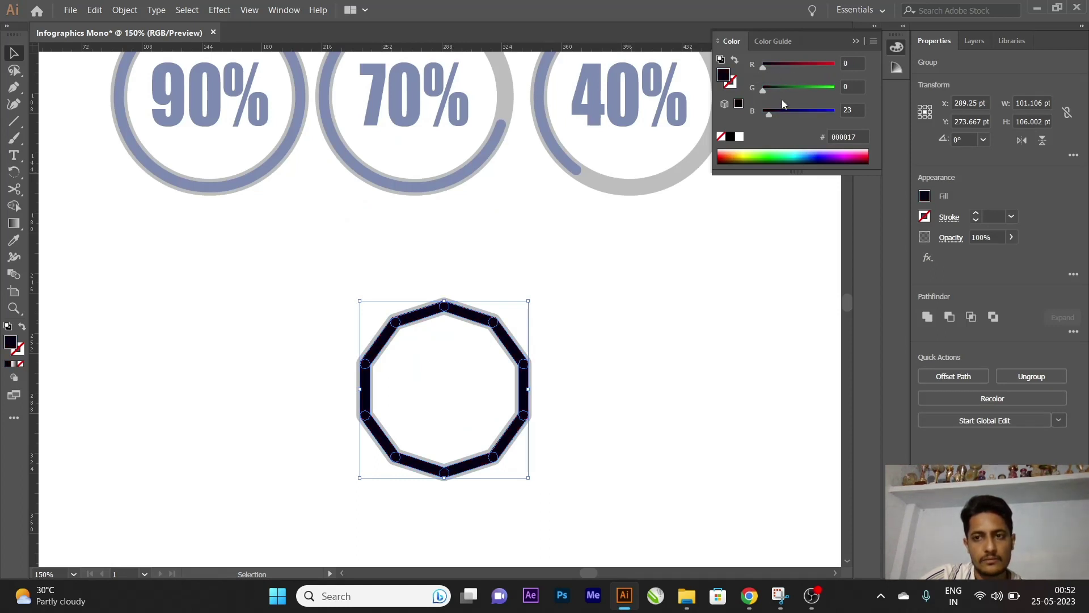
Set the decagon ring's fill to green 05A048 in the Color Picker, then deselect
double_click(16, 345)
mouse_move(671, 169)
mouse_down()
mouse_move(549, 107)
mouse_move(600, 101)
mouse_up()
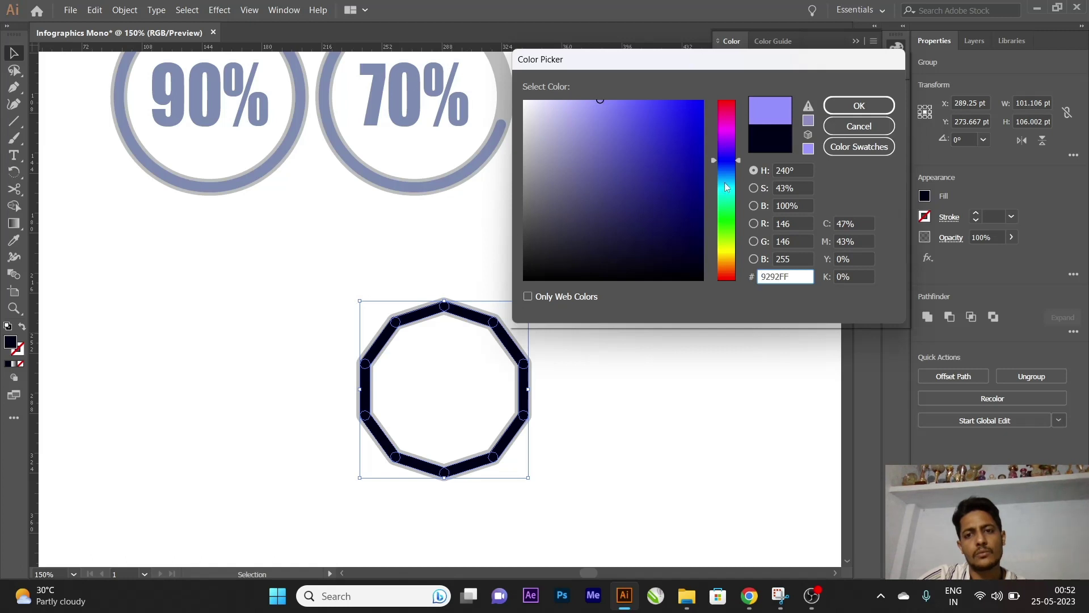
drag(726, 187, 726, 212)
drag(602, 109, 686, 105)
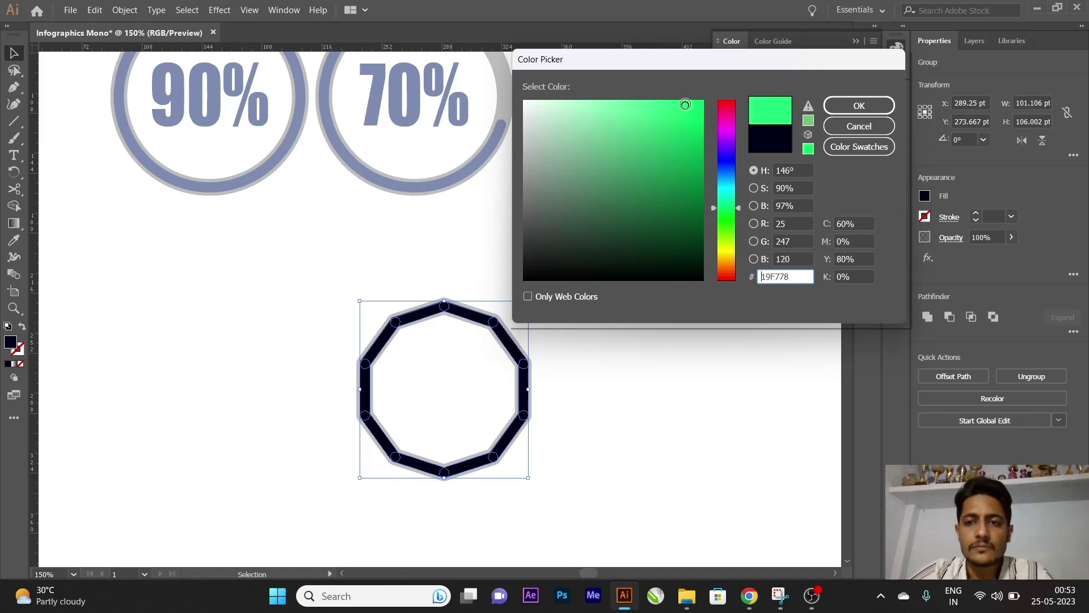
mouse_move(686, 104)
mouse_down()
mouse_move(647, 165)
mouse_move(686, 212)
mouse_move(698, 167)
mouse_up()
click(855, 107)
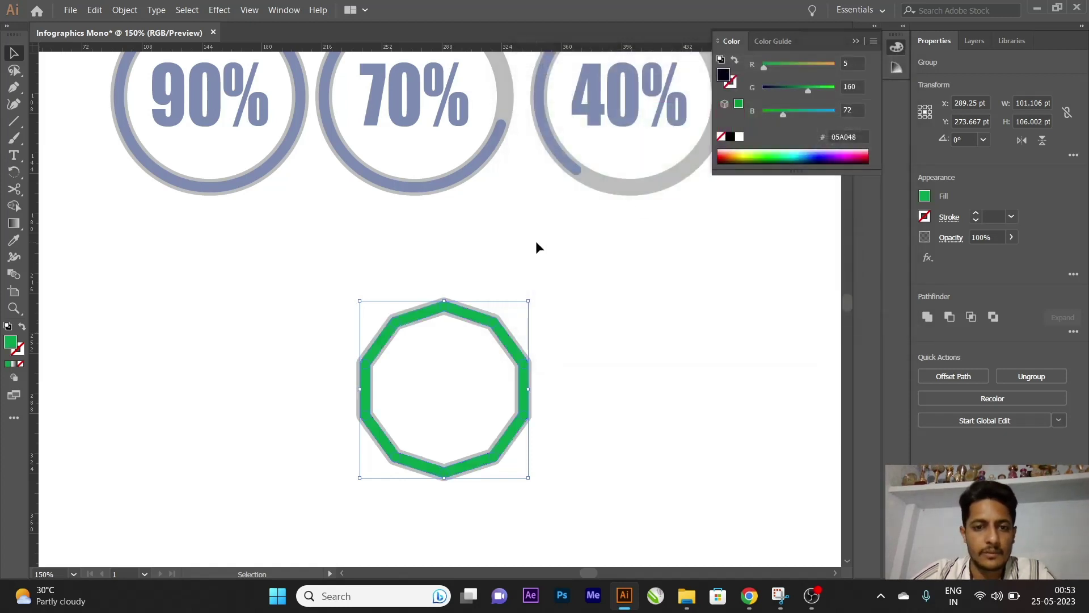
click(601, 241)
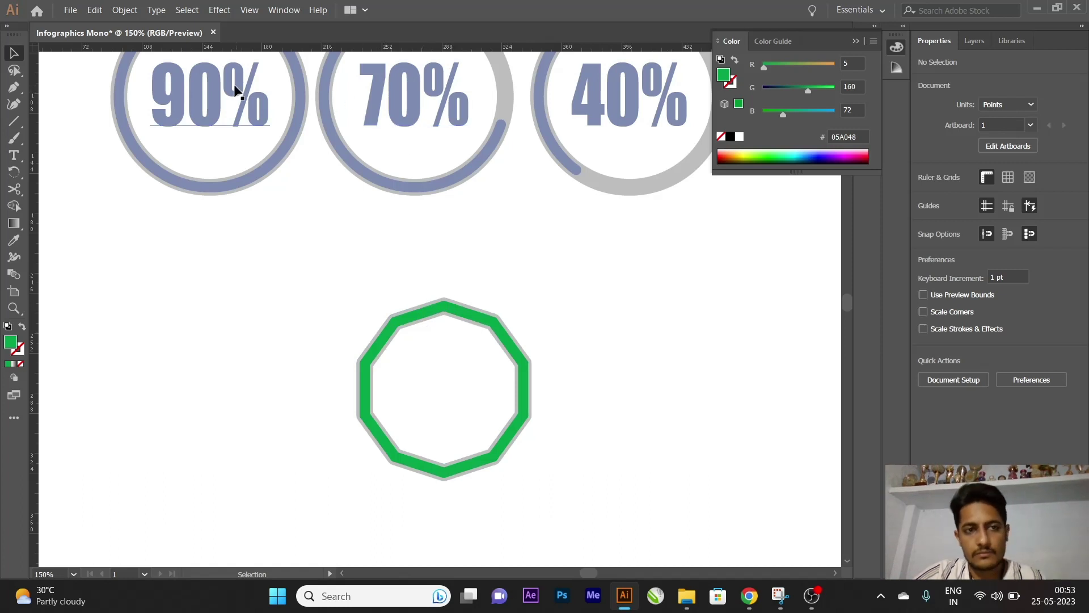
Select the 90% ring and green decagon together, trial a horizontal align, and undo it
click(213, 94)
click(384, 339)
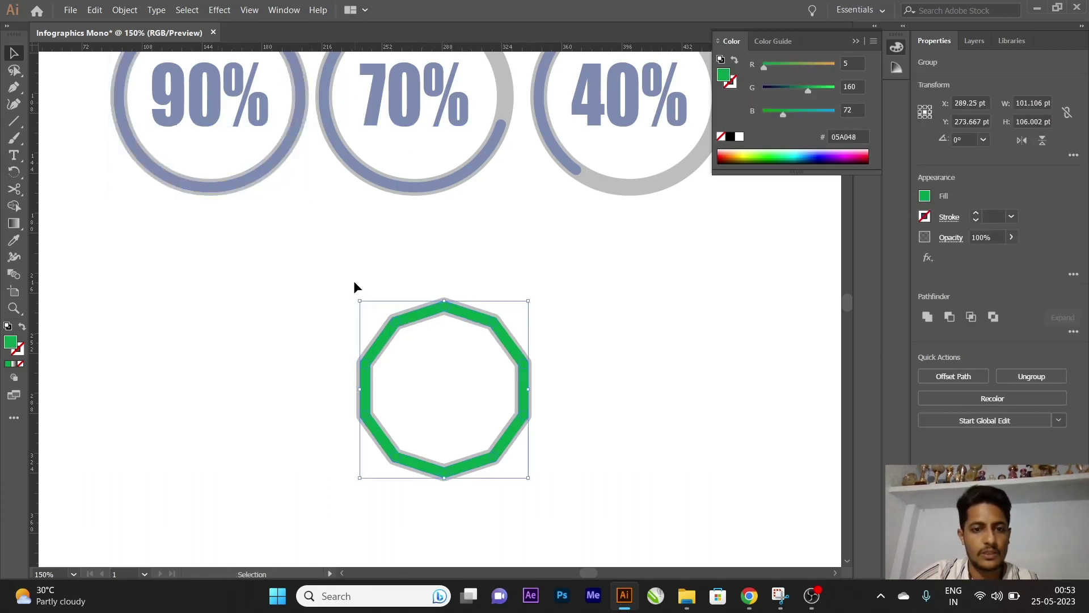
key(a)
drag(340, 263, 600, 496)
key(v)
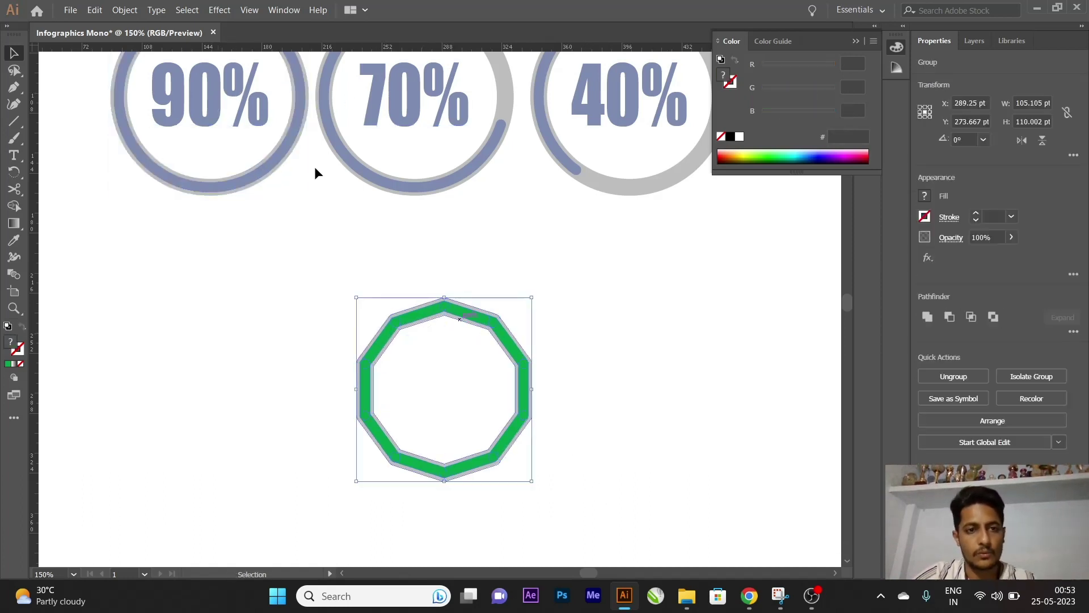
click(262, 170)
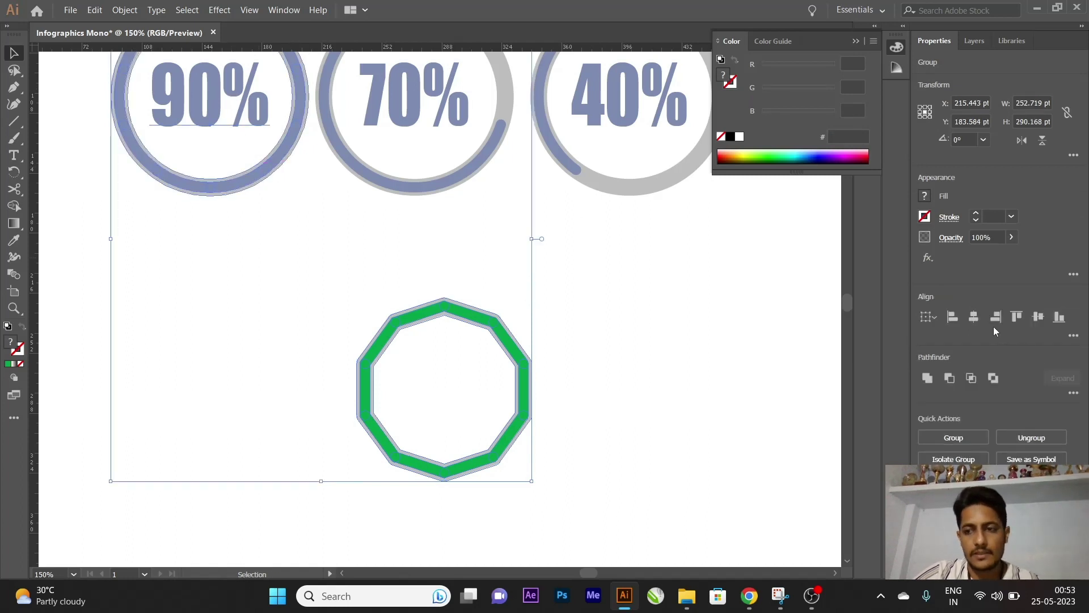
click(974, 316)
key(ctrl+z)
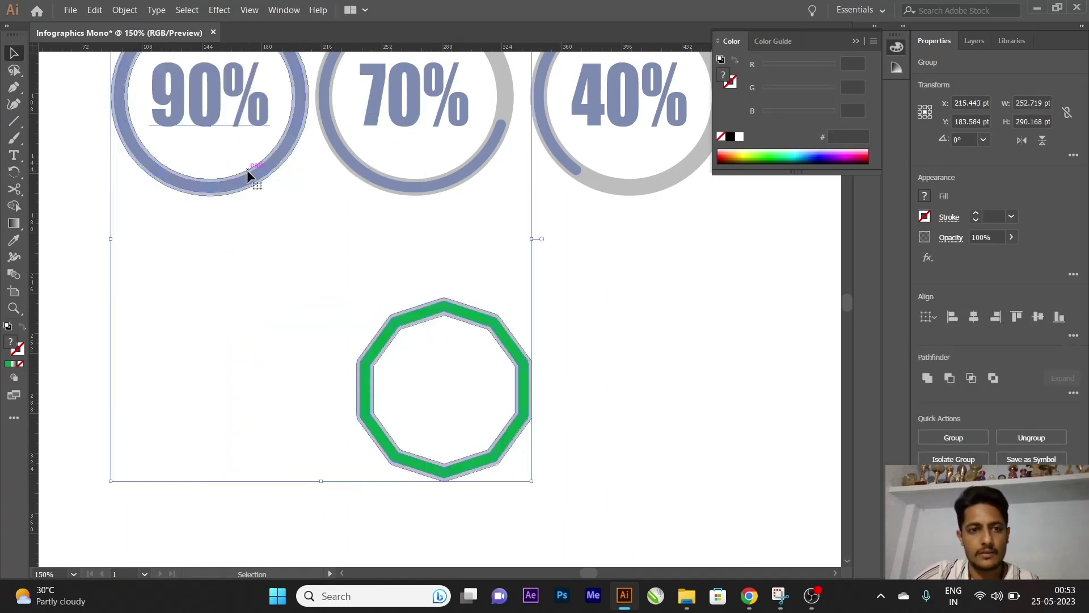
Horizontally centre the green decagon under the 90% ring as key object
click(248, 175)
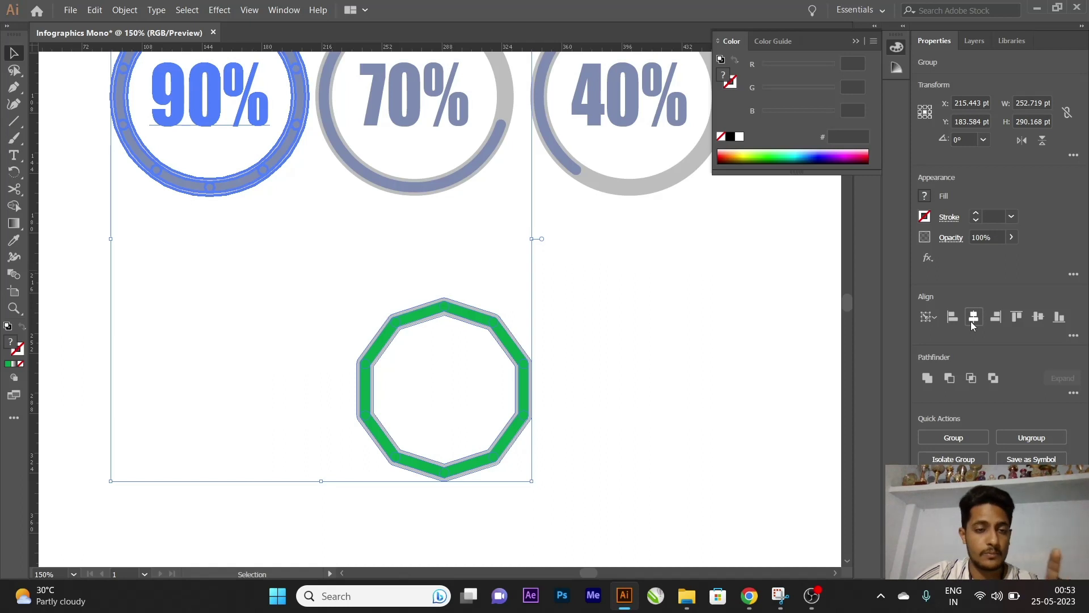
click(642, 367)
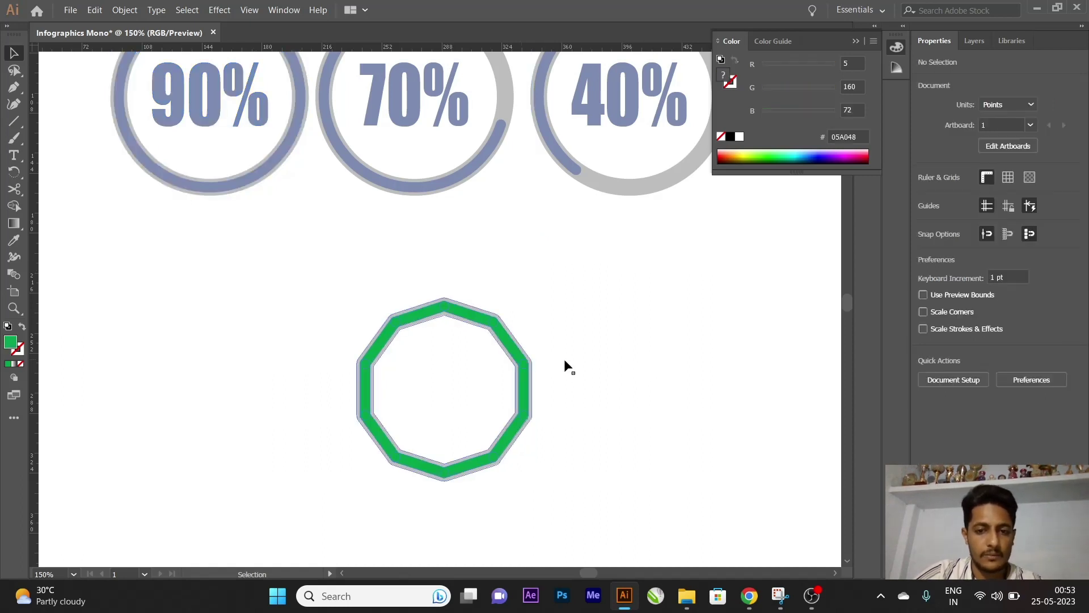
drag(587, 378, 357, 298)
shift+click(265, 143)
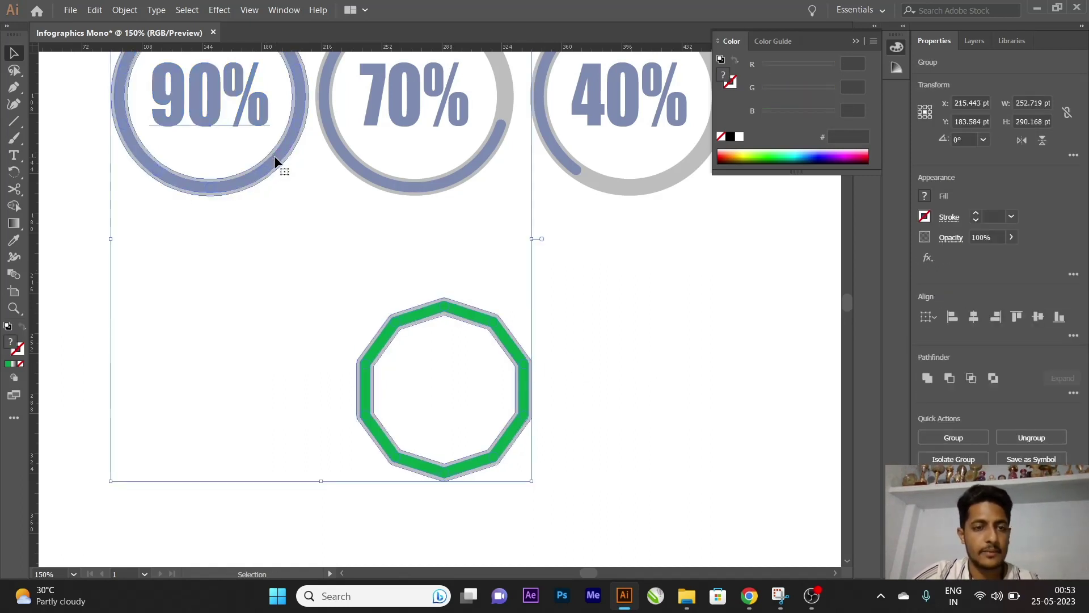
click(276, 160)
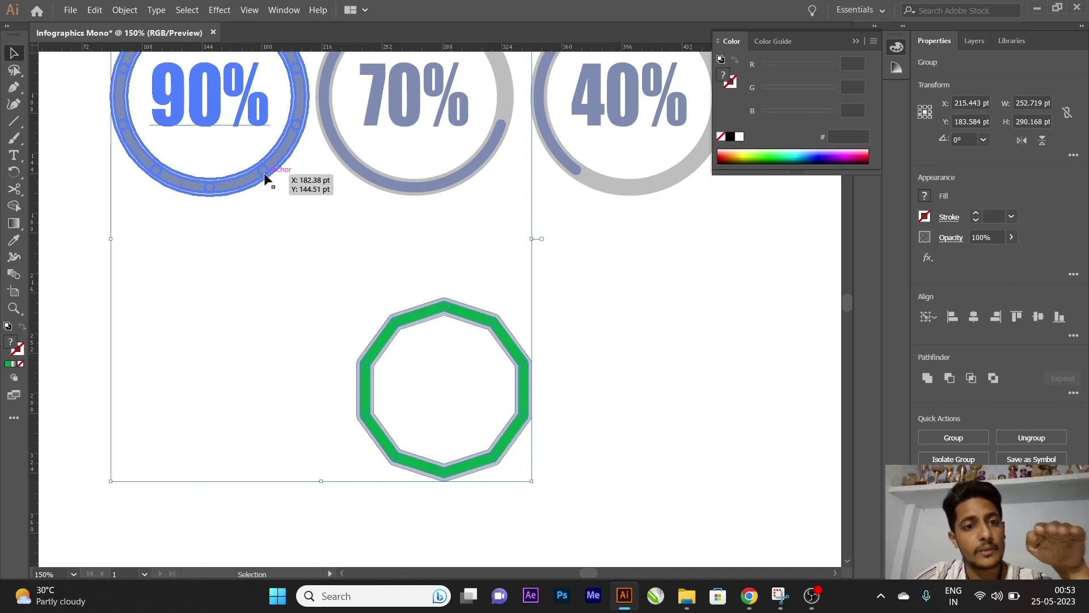
click(571, 352)
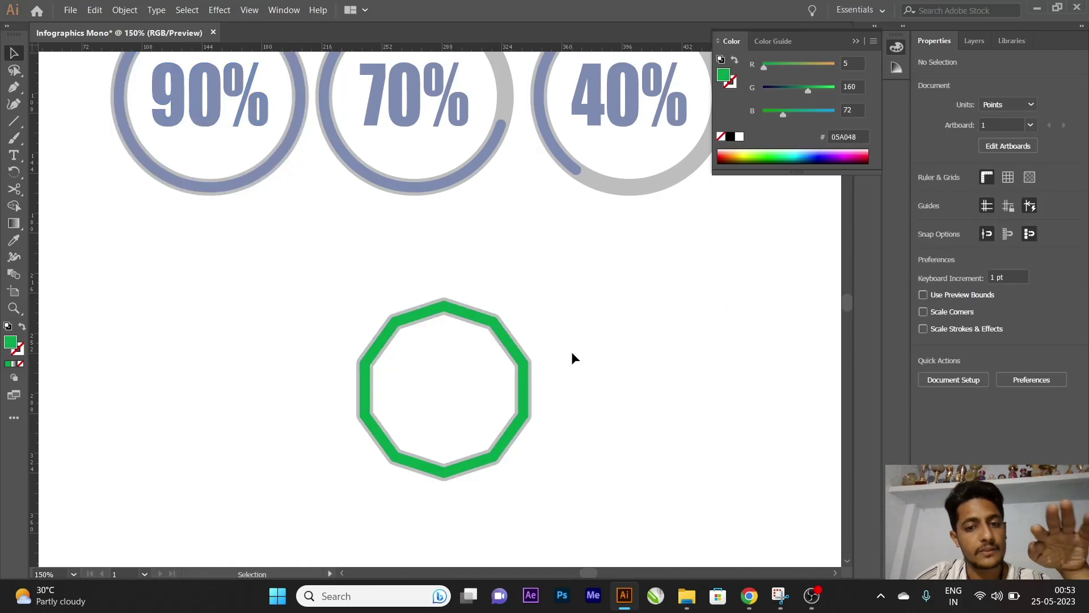
click(514, 352)
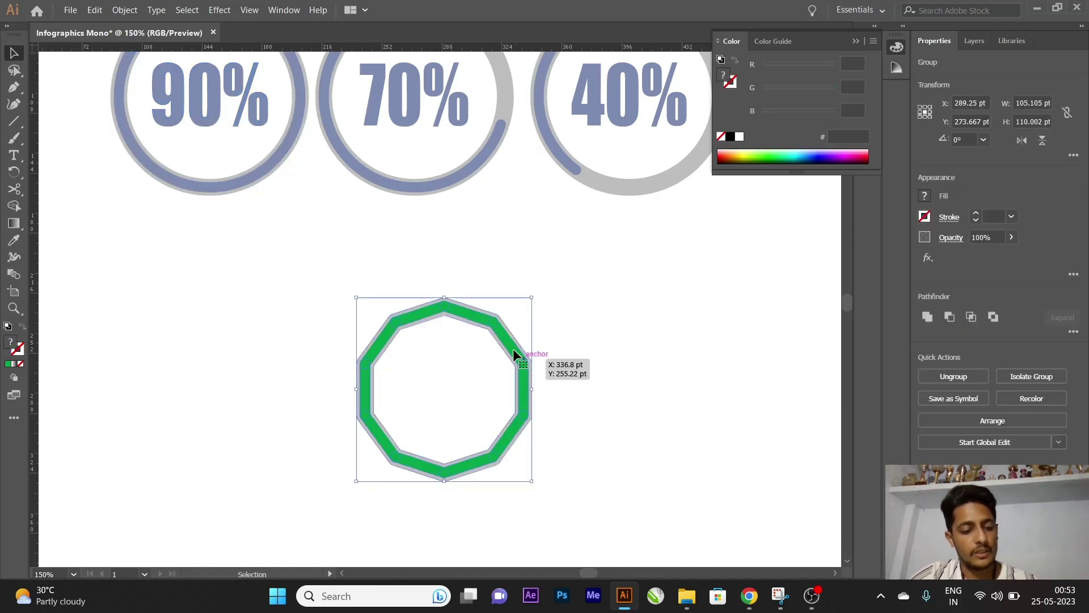
shift+click(290, 146)
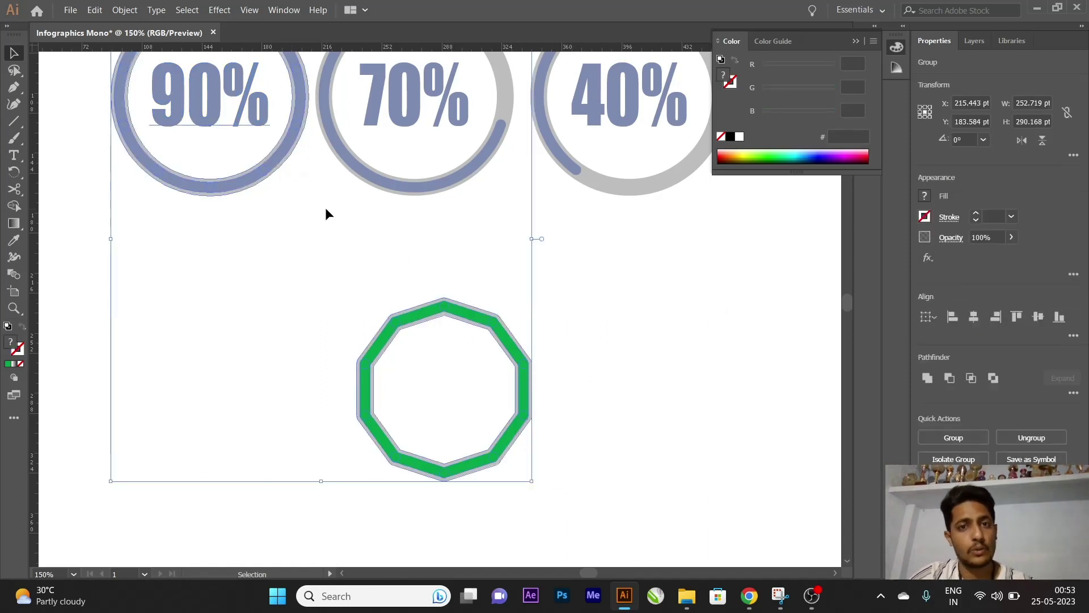
click(292, 145)
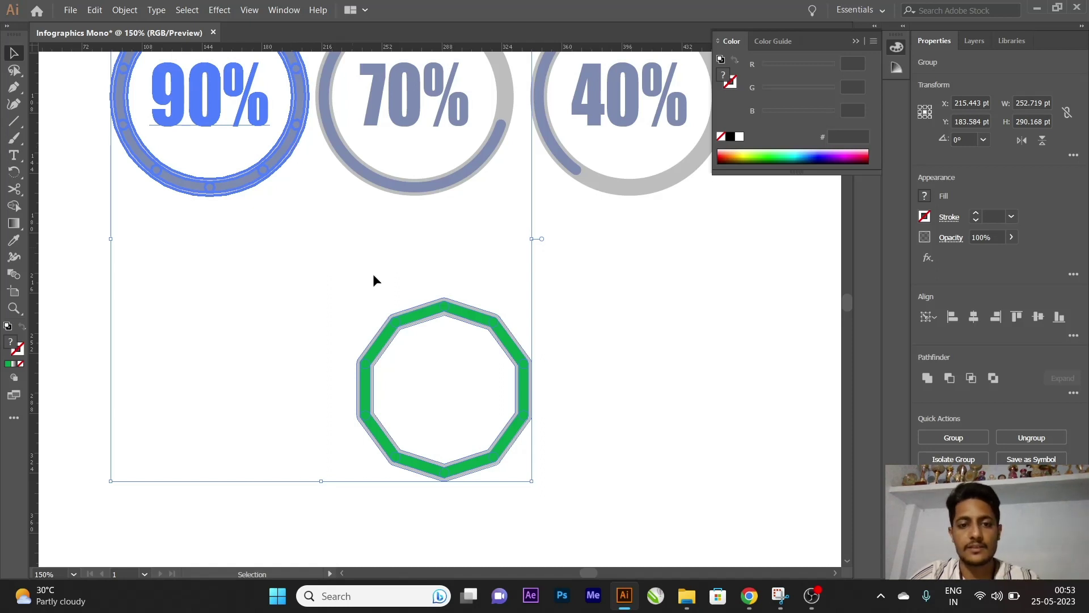
click(973, 317)
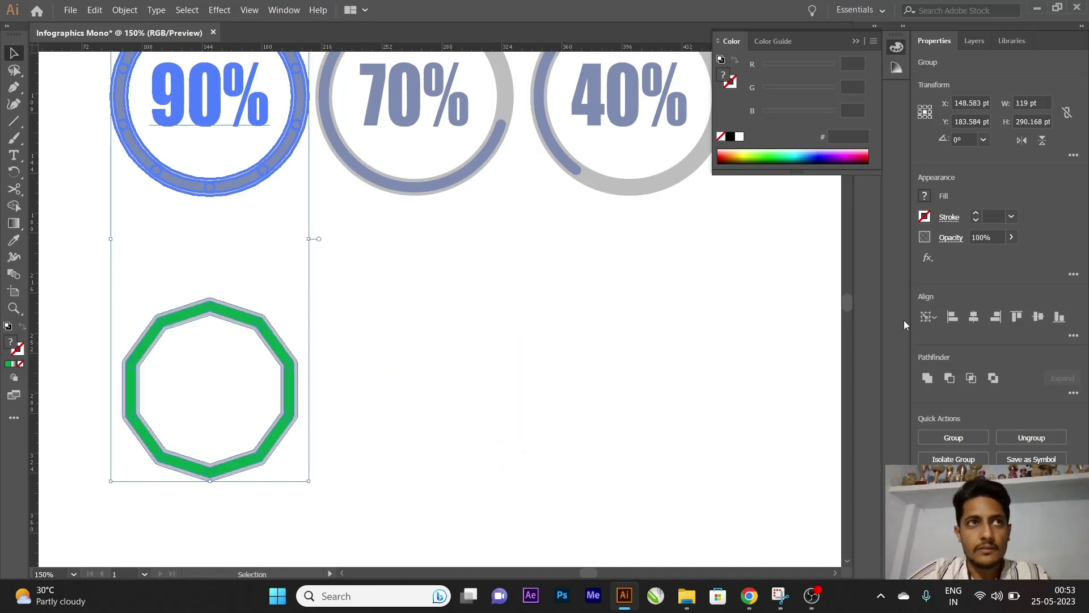
Check the result by selecting the 90% ring and green decagon in turn
click(206, 304)
click(239, 257)
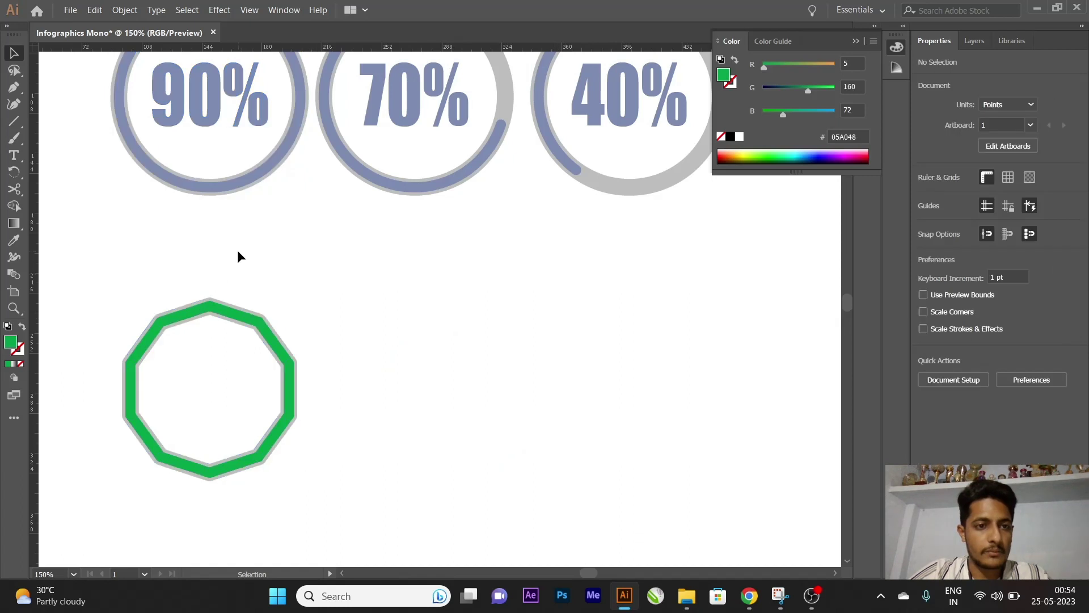
click(231, 191)
click(250, 317)
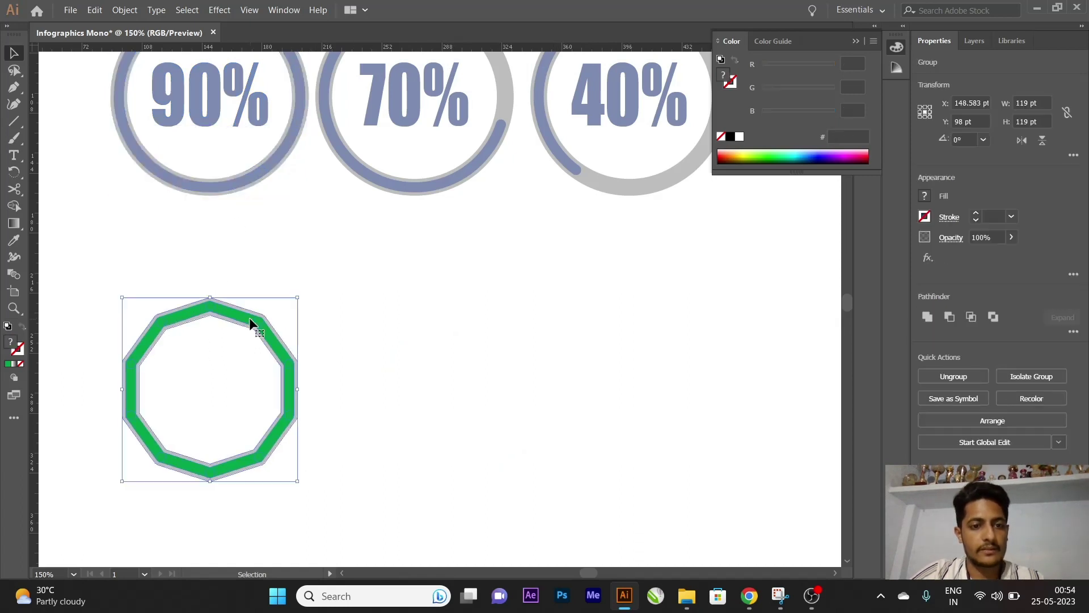
click(222, 94)
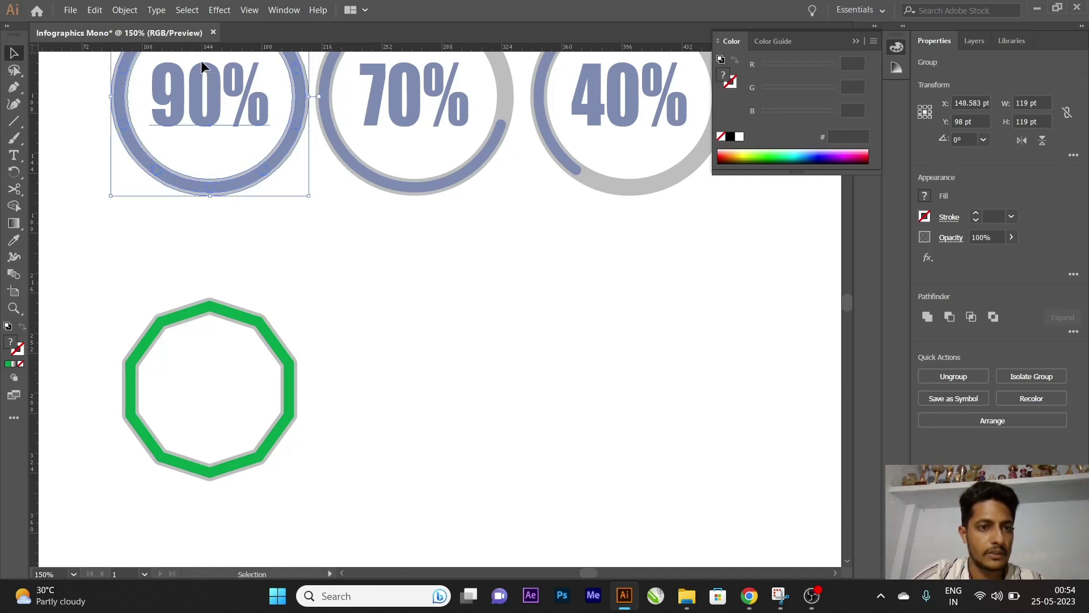
Alt-drag a copy of the 90% label down into the green decagon and nudge it into place
click(369, 278)
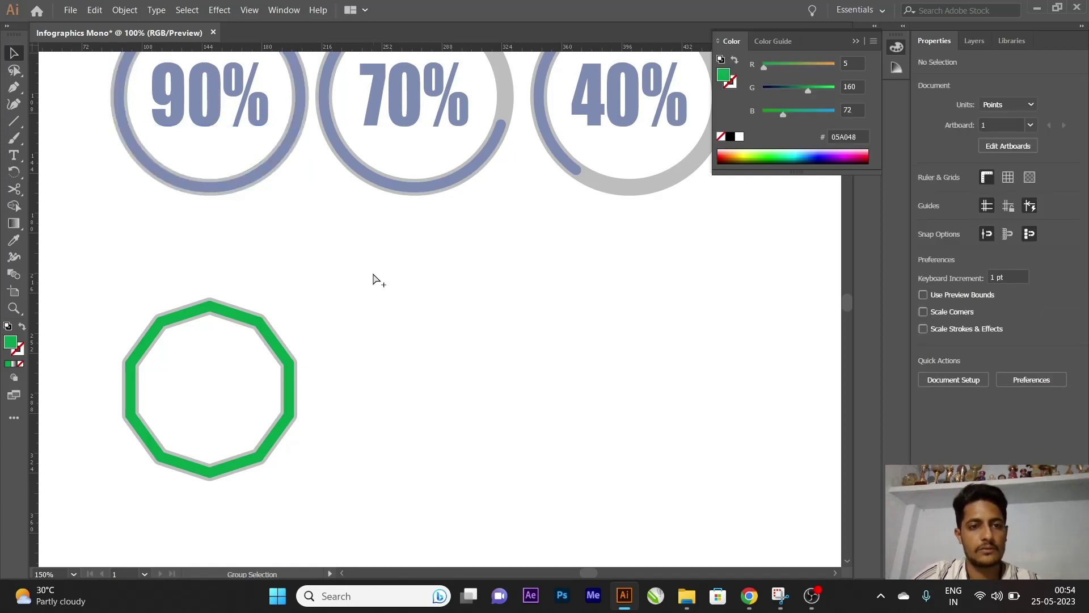
key(ctrl+0)
scroll(358, 244, up, 4)
click(314, 181)
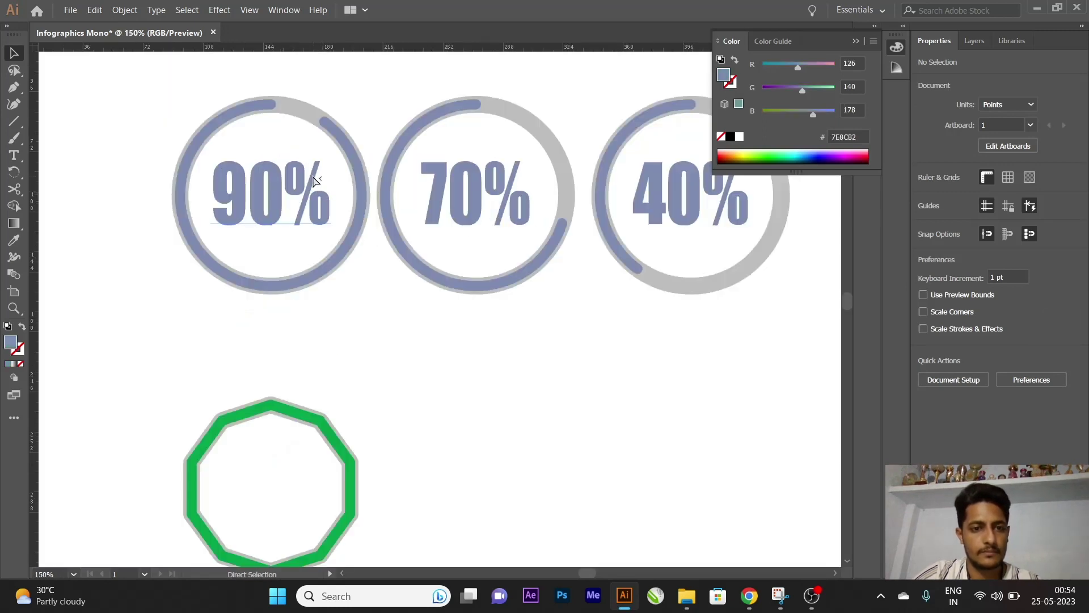
key(v)
key(a)
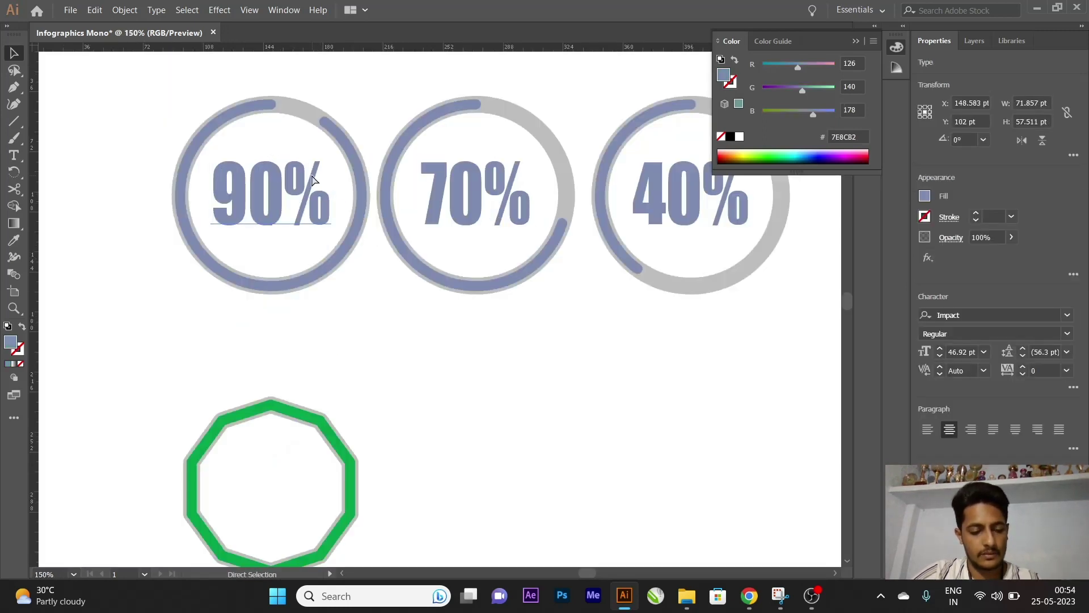
key(v)
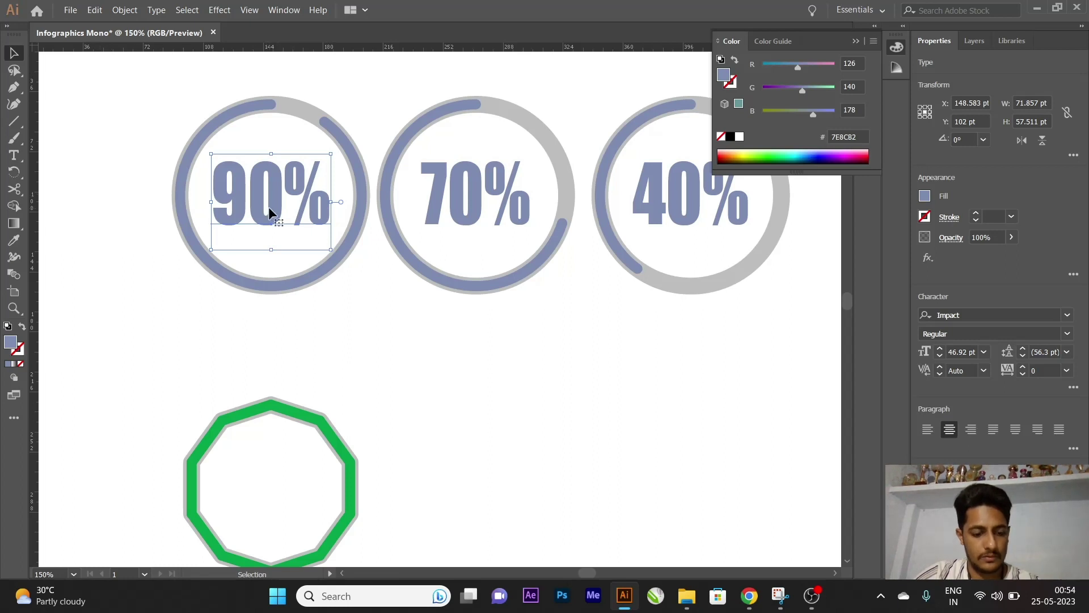
drag(273, 194, 272, 499)
key(ctrl+0)
alt+scroll(314, 379, up, 3)
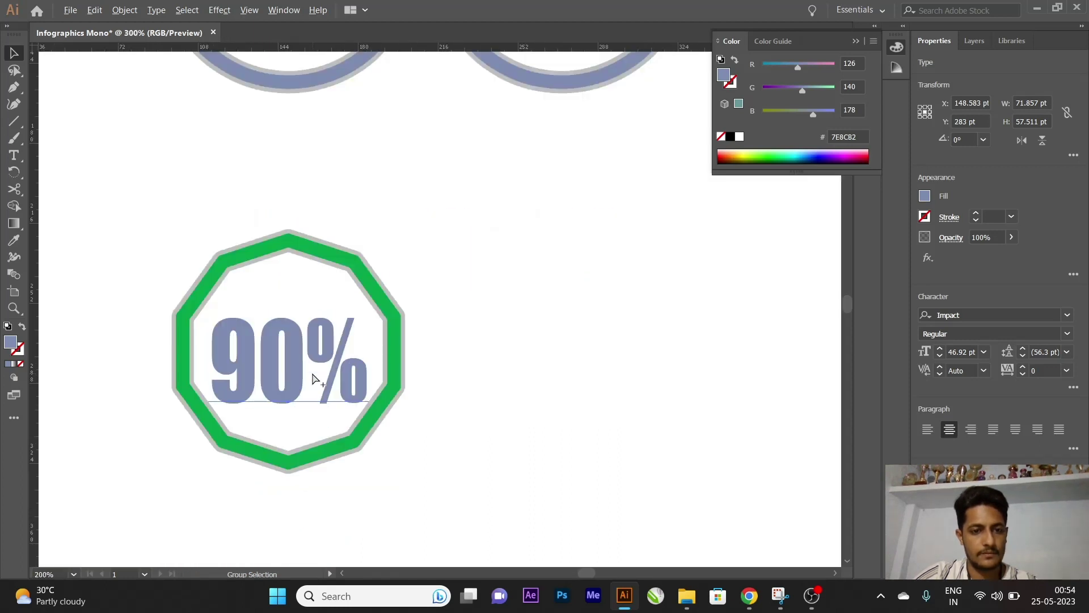
alt+scroll(314, 379, up, 2)
drag(280, 341, 287, 329)
Ungroup the decagon and its 90% label
click(553, 325)
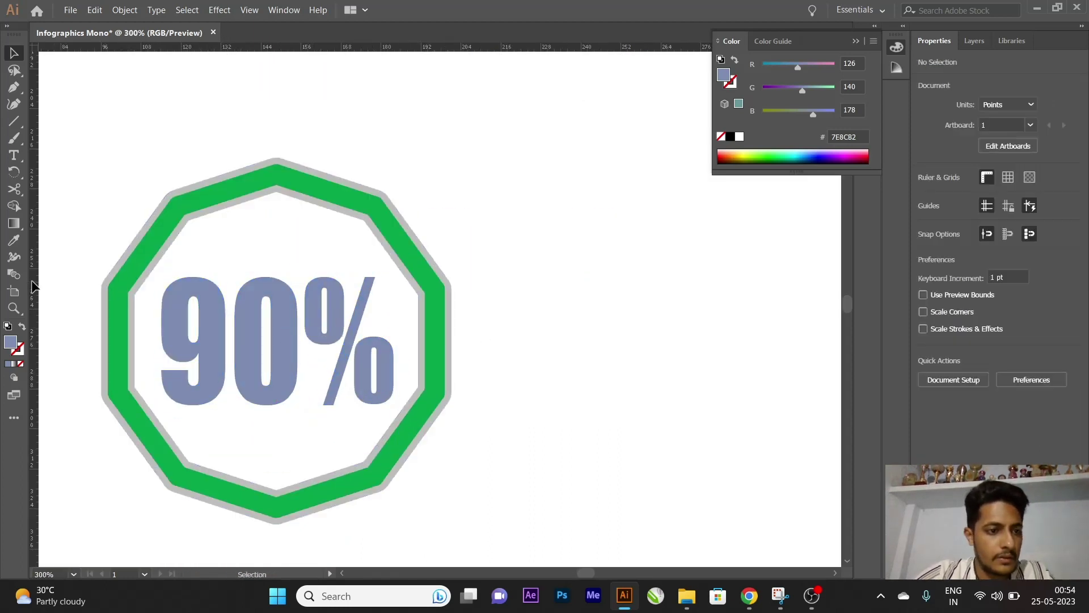
click(218, 307)
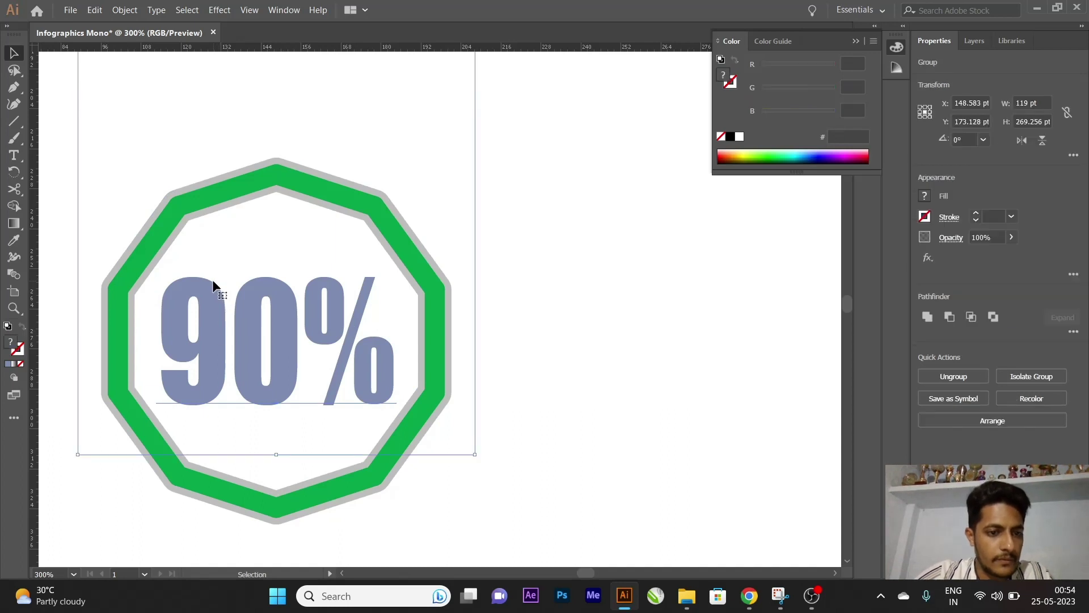
key(ctrl)
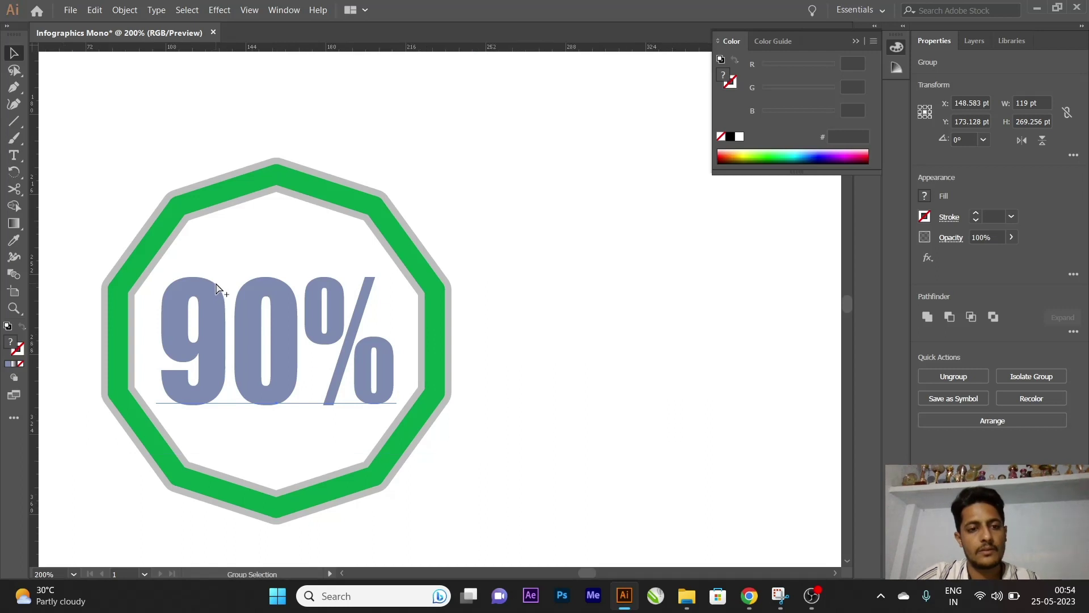
alt+scroll(214, 284, down, 2)
alt+scroll(215, 288, down, 1)
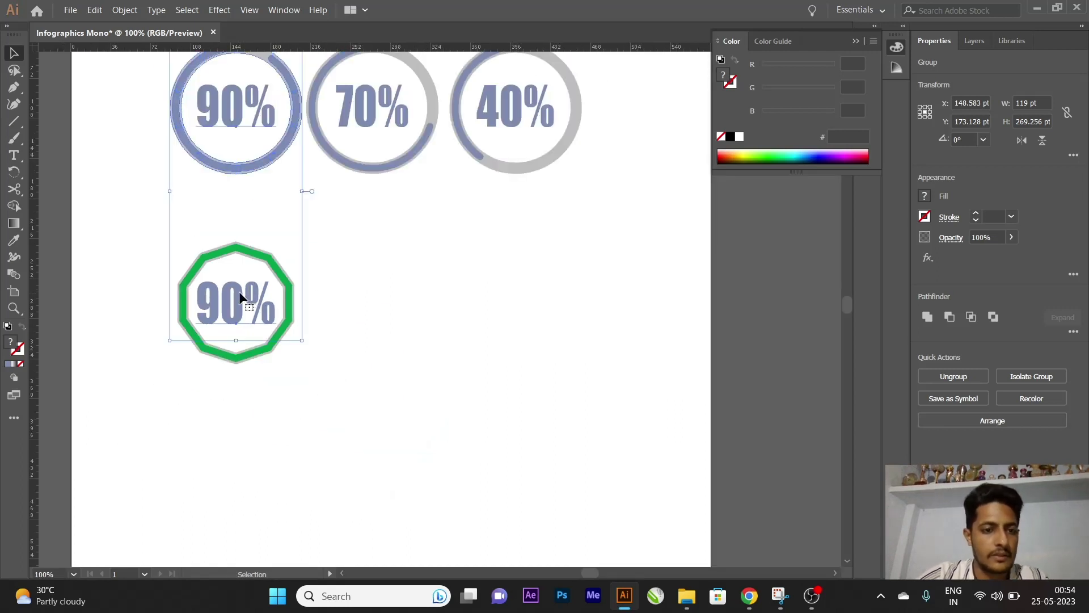
right_click(240, 295)
click(290, 407)
Eyedrop the decagon's green onto the 90% label inside it and review the canvas
click(581, 345)
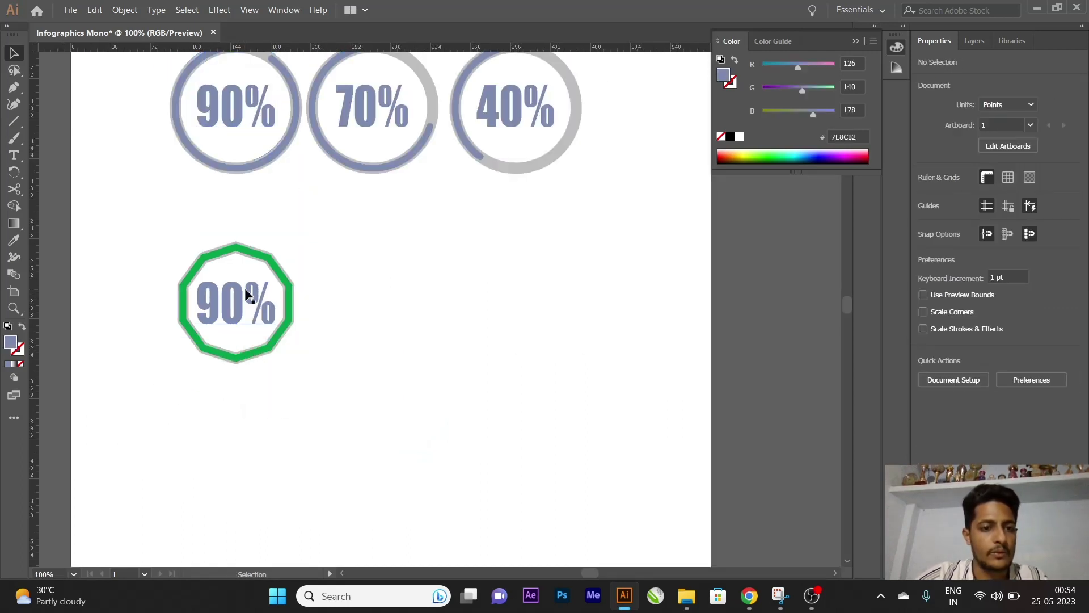
click(244, 294)
scroll(244, 310, up, 1)
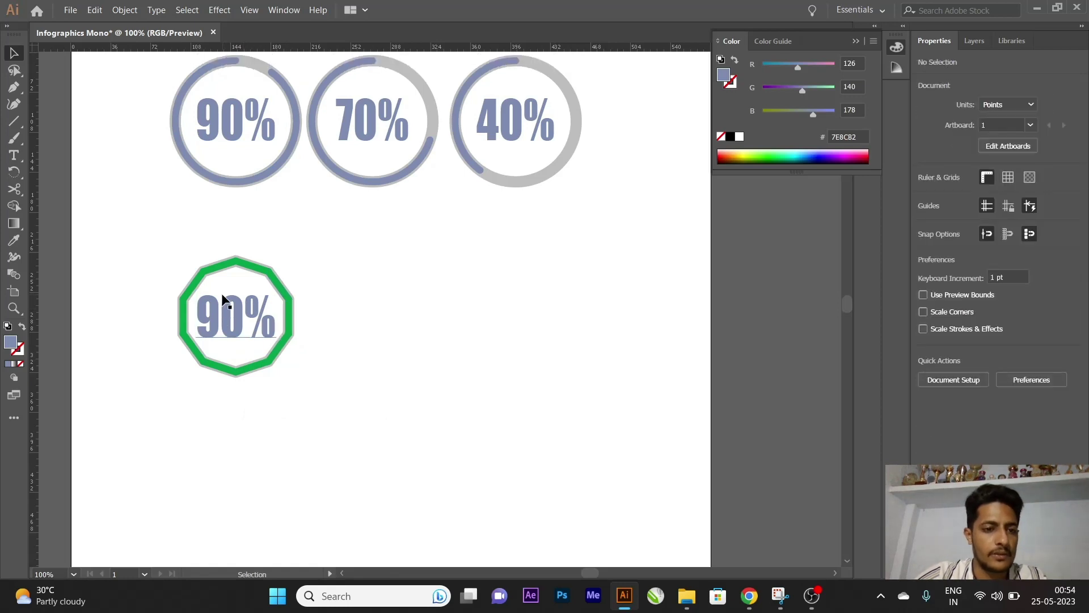
click(14, 241)
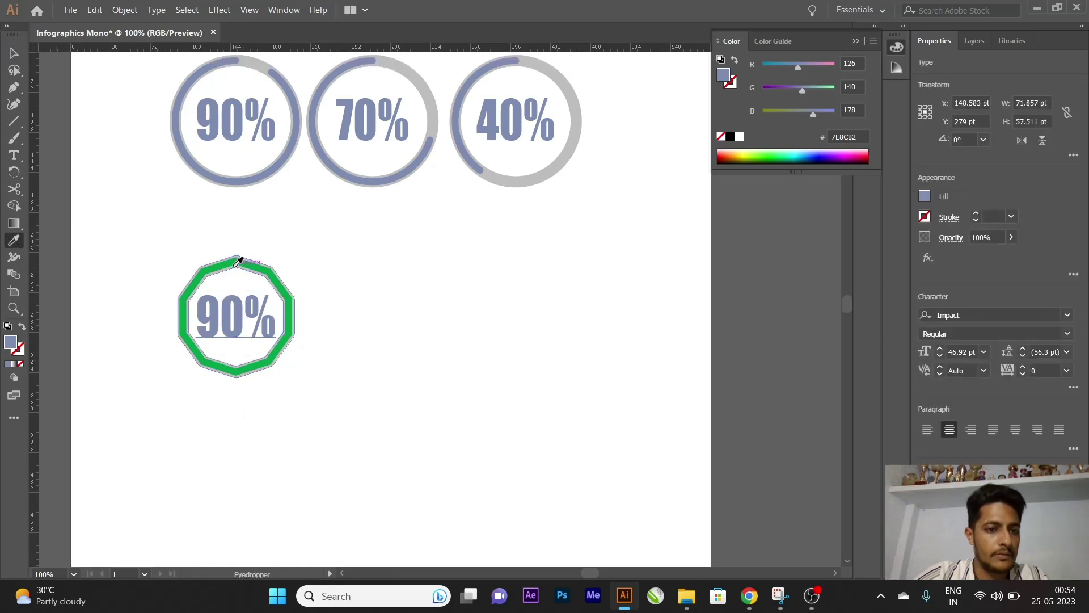
click(222, 266)
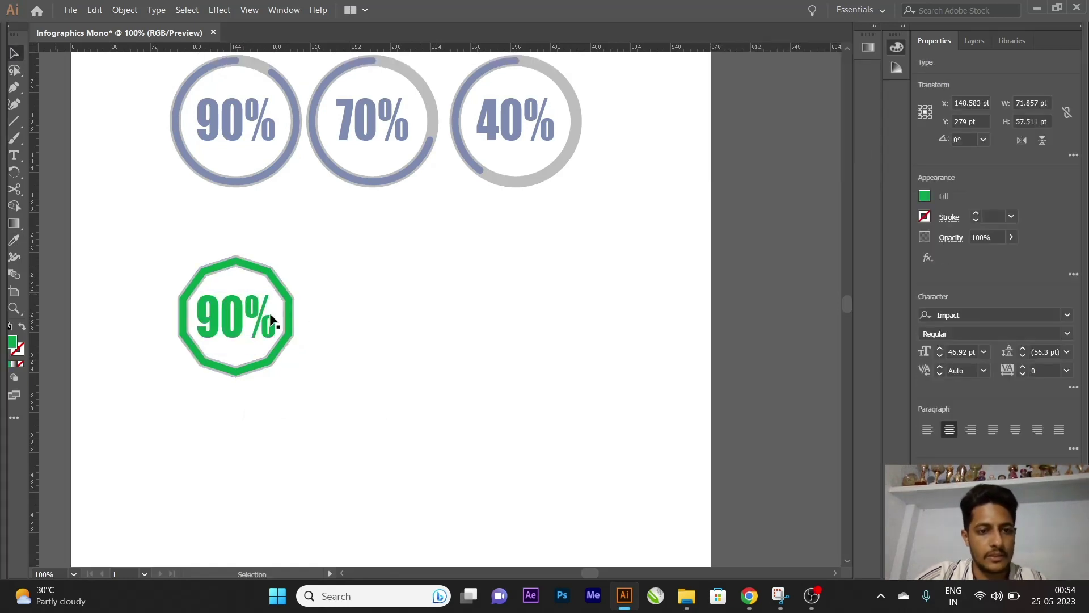
key(Tab)
scroll(222, 309, up, 10)
scroll(229, 309, down, 3)
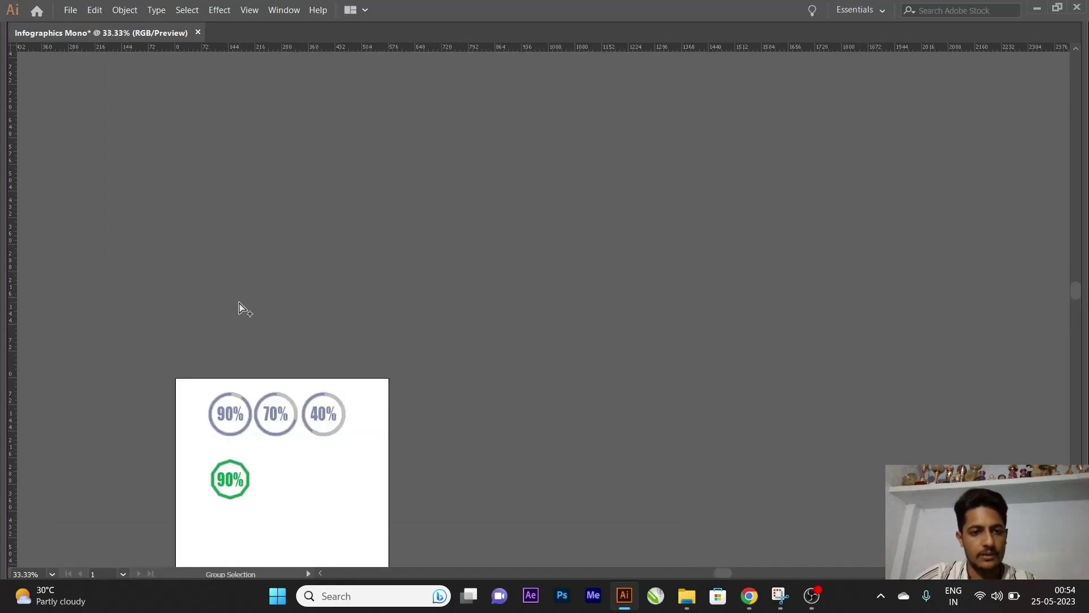
scroll(287, 338, down, 2)
scroll(279, 389, up, 3)
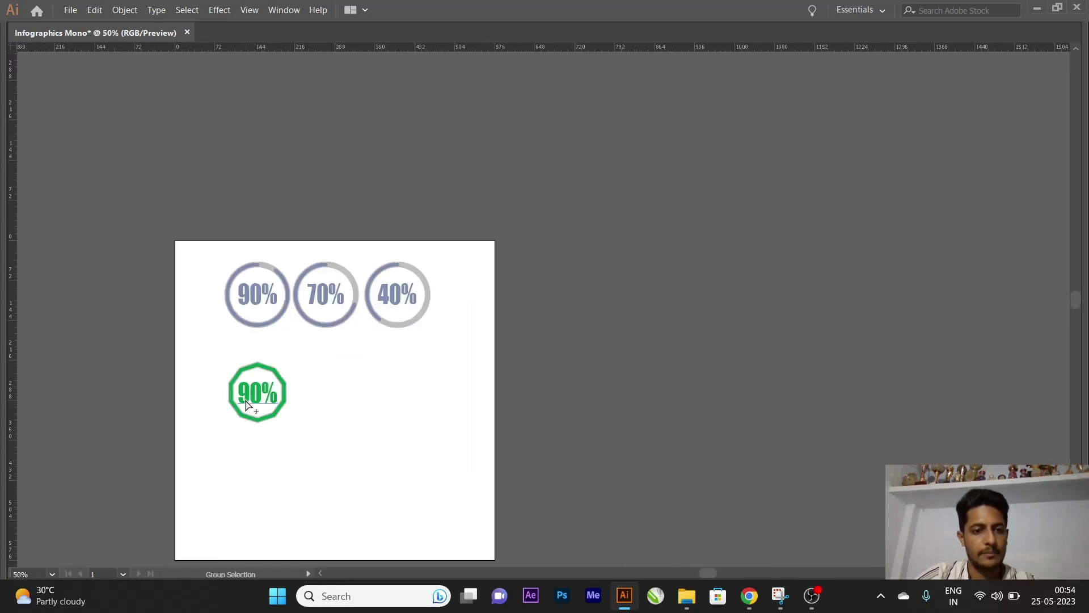
key(Tab)
scroll(275, 393, up, 2)
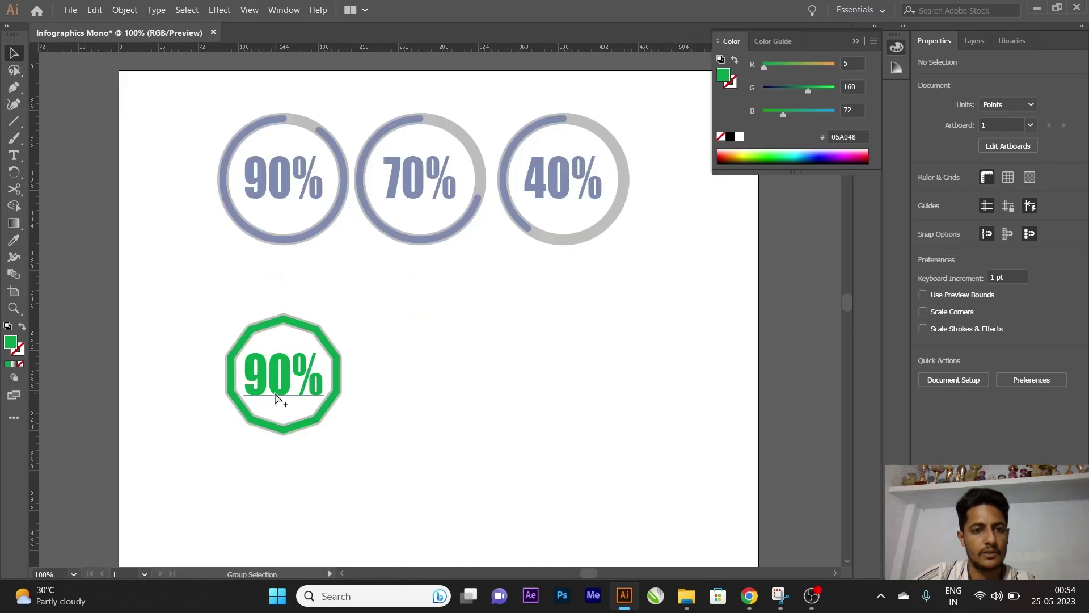
Move the green 90% ring and its label up beneath the blue row
drag(201, 291, 403, 496)
drag(279, 374, 280, 332)
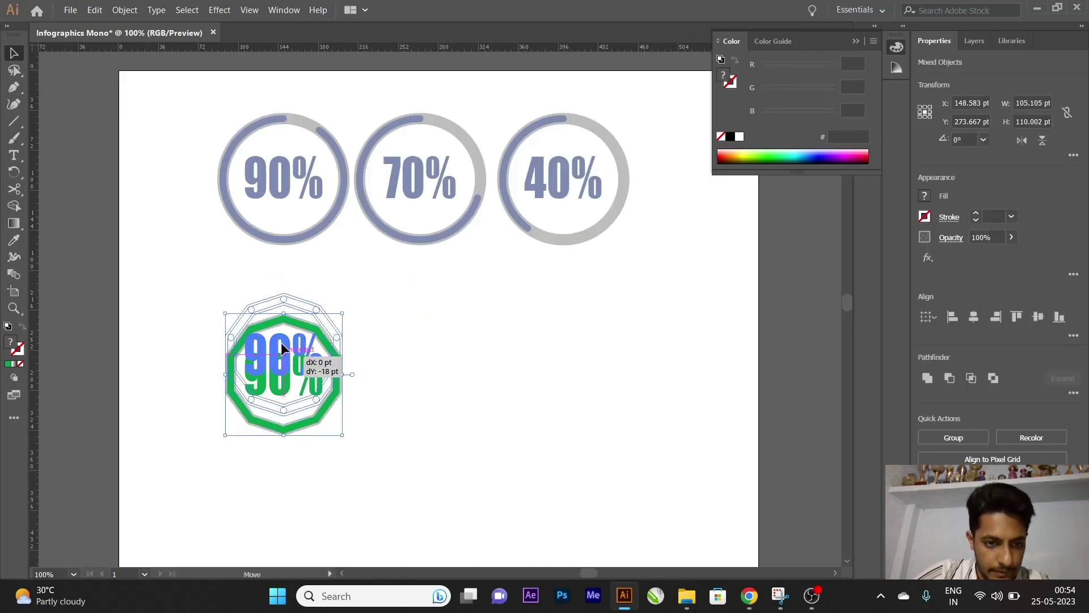
click(324, 322)
Delete the green ring's top-right segment to expose the grey gap
click(297, 280)
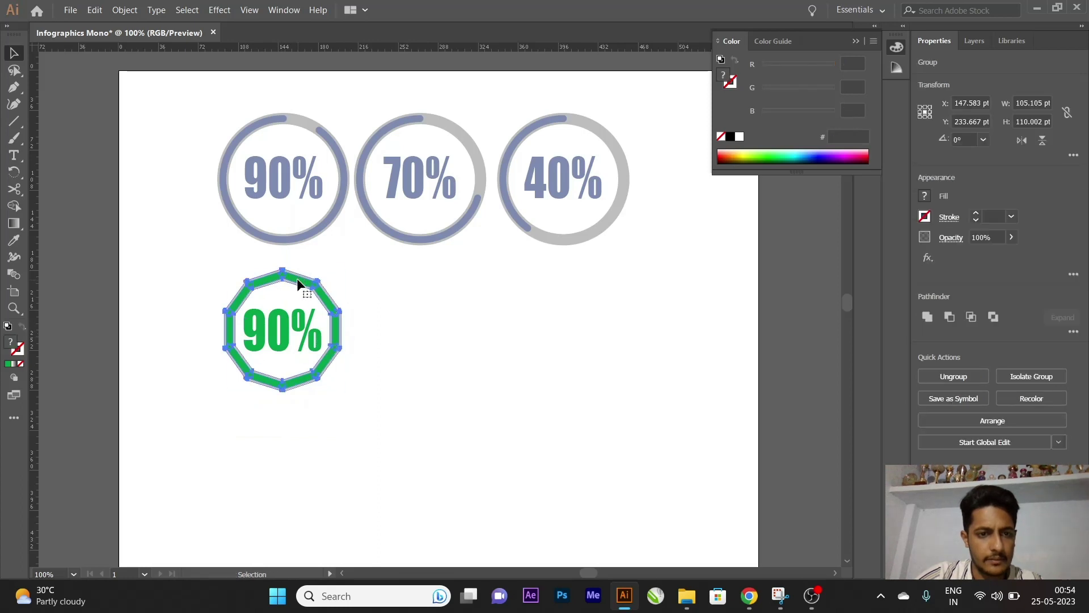
click(383, 296)
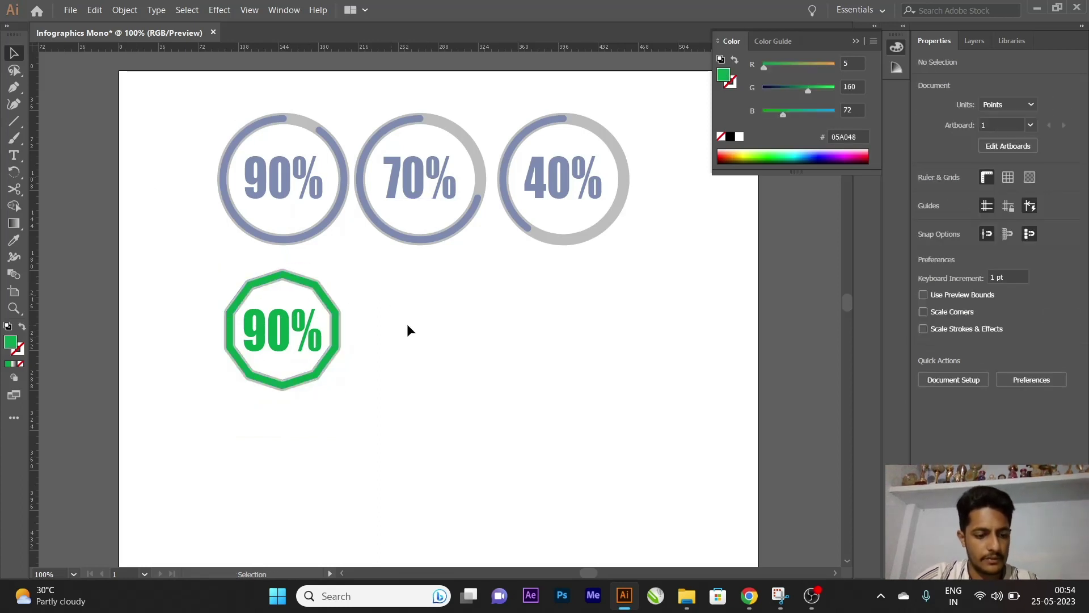
key(a)
click(297, 283)
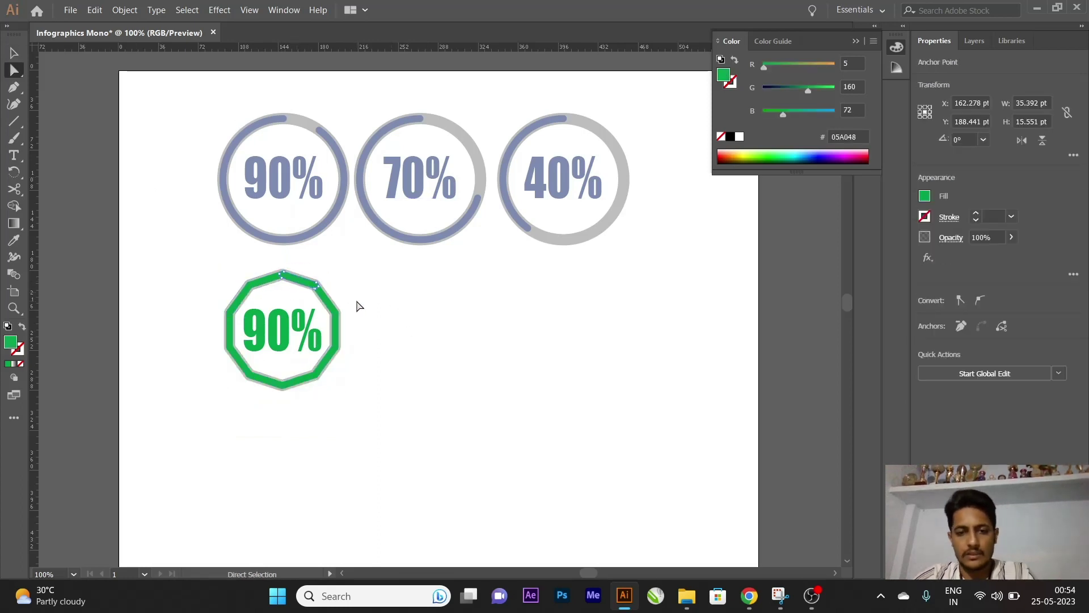
key(Delete)
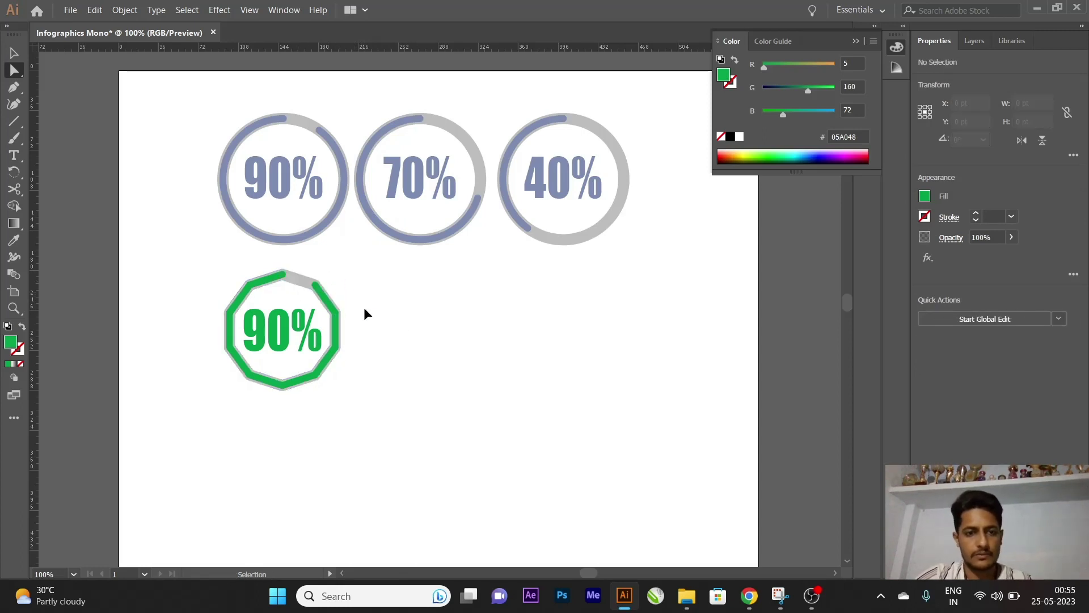
Place a copy of the green ring and label to its right
drag(190, 258, 358, 385)
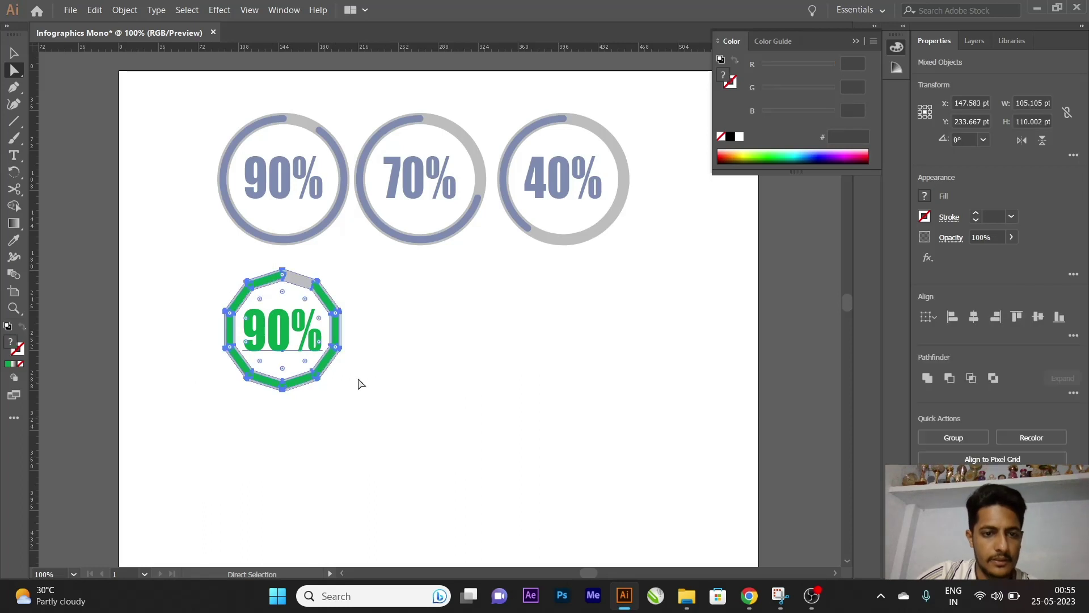
key(v)
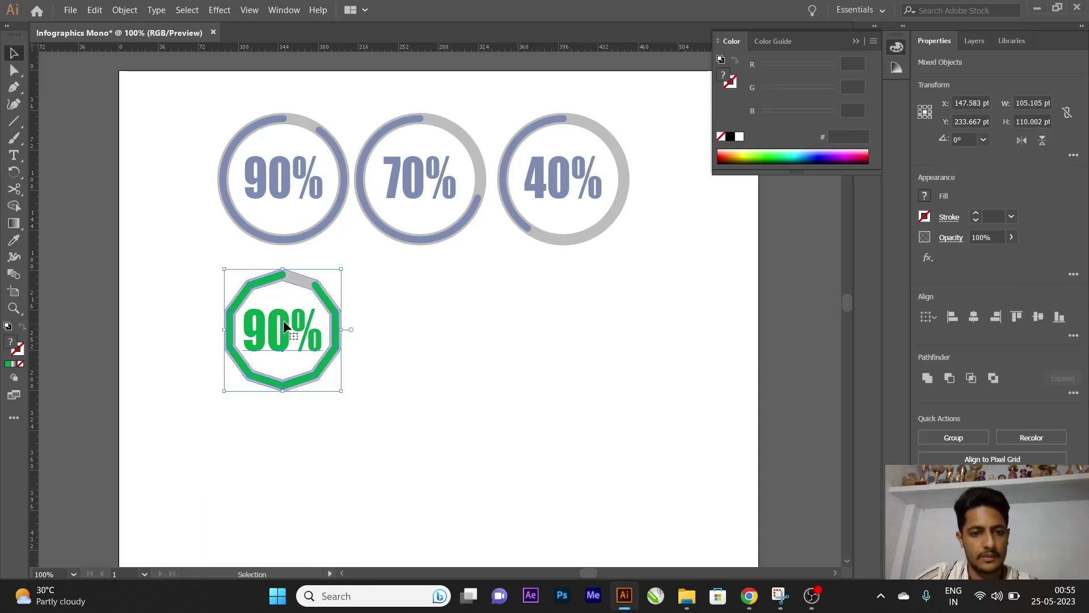
drag(287, 329, 564, 316)
Change the middle green ring's label from 90% to 80%
click(672, 335)
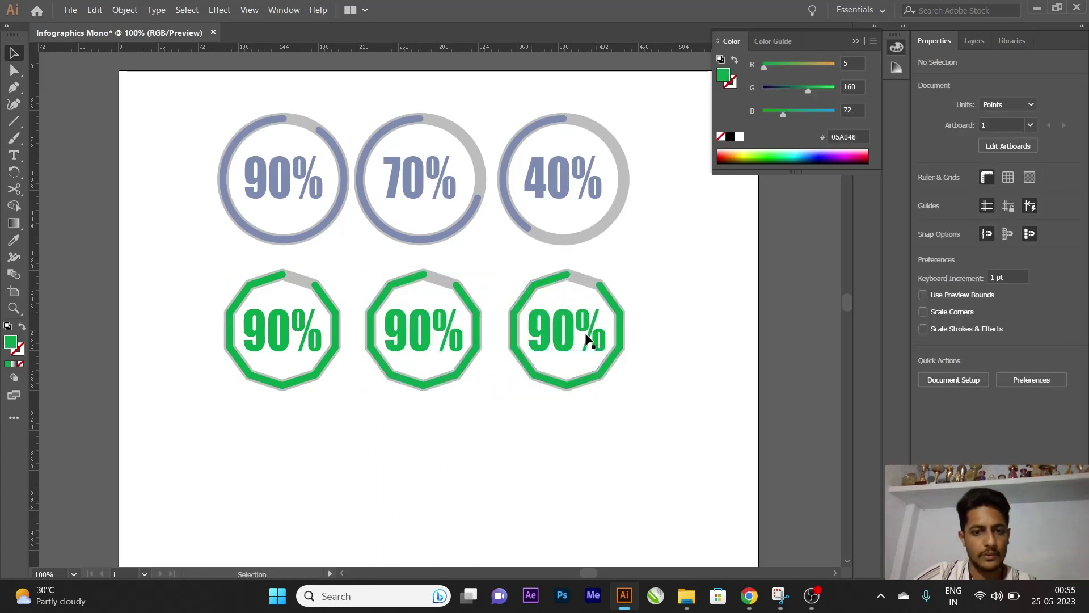
click(460, 295)
click(430, 319)
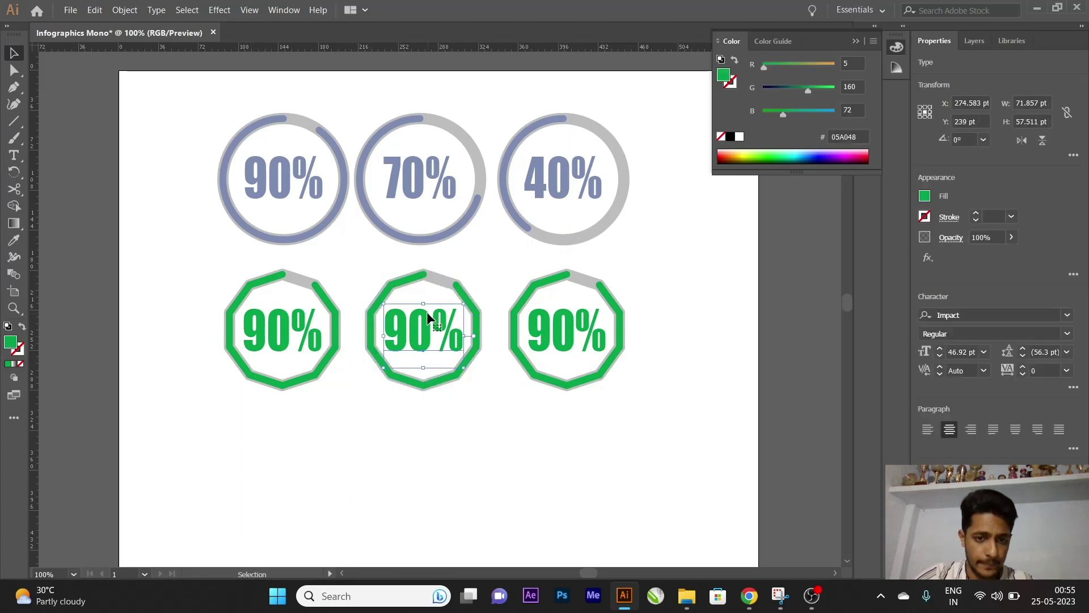
double_click(429, 319)
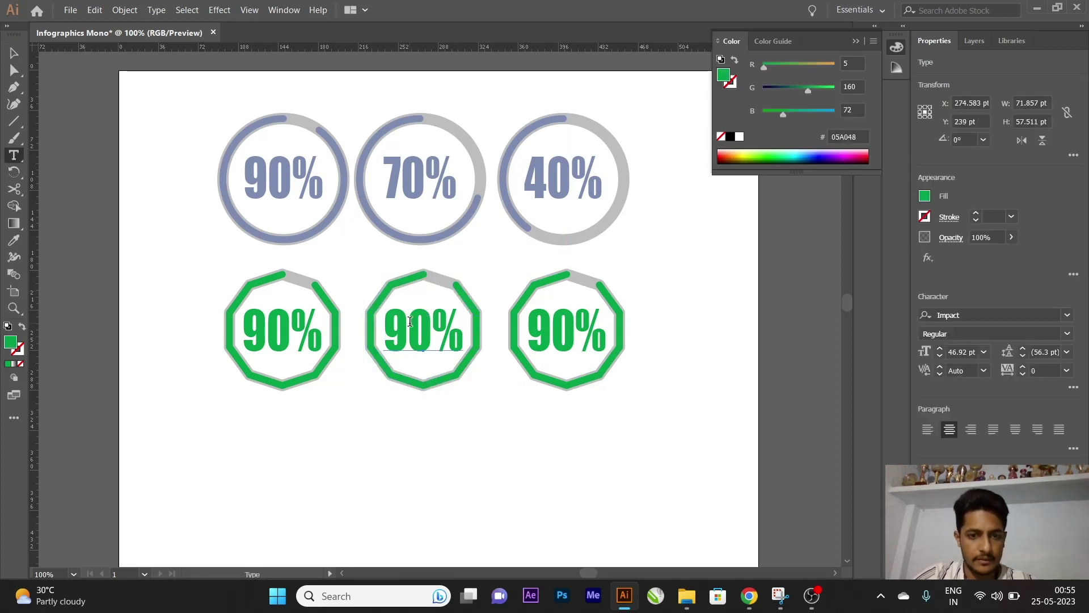
drag(409, 327, 393, 325)
text(7)
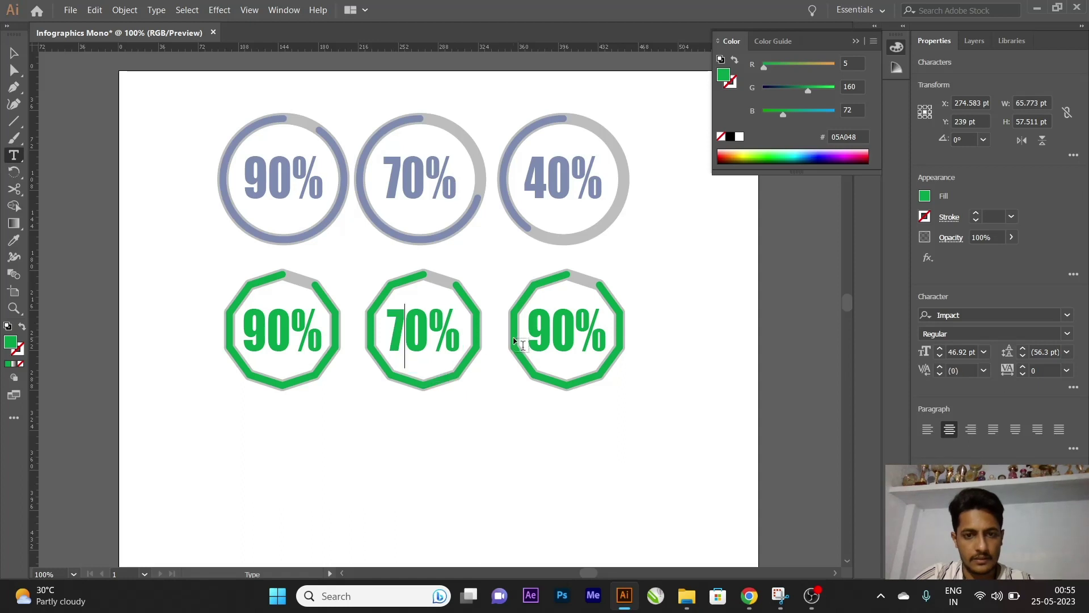
drag(397, 318, 394, 318)
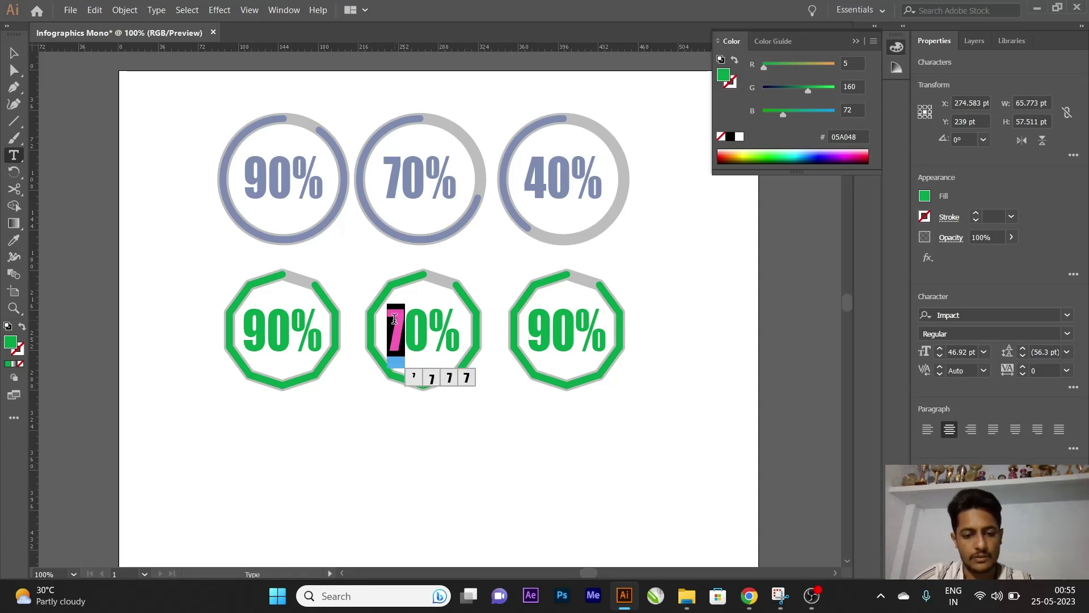
text(8)
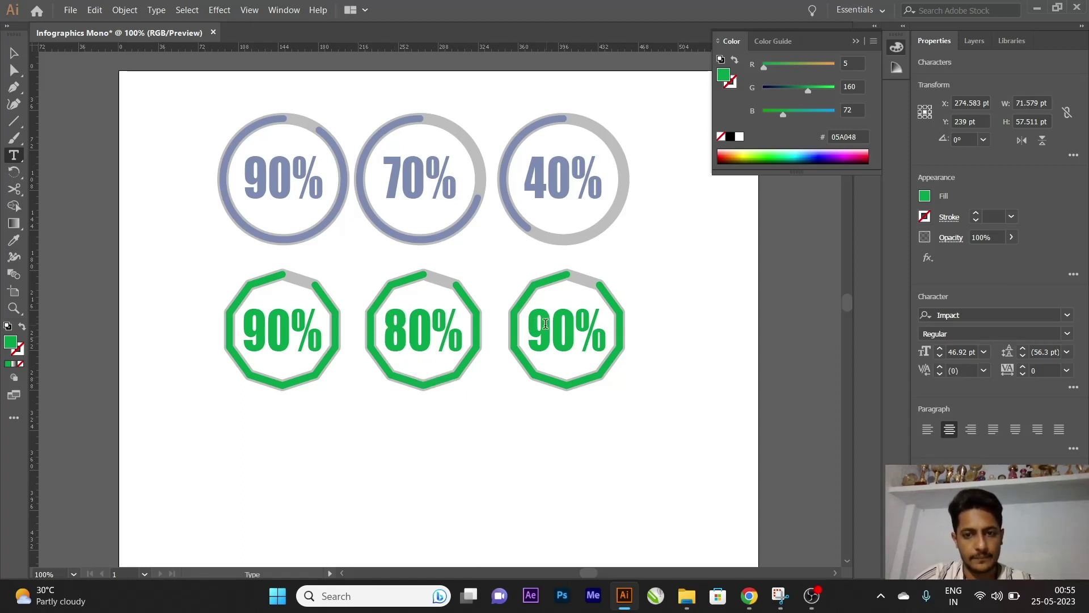
Change the right green ring's label to 10% and finish editing
drag(544, 327, 538, 328)
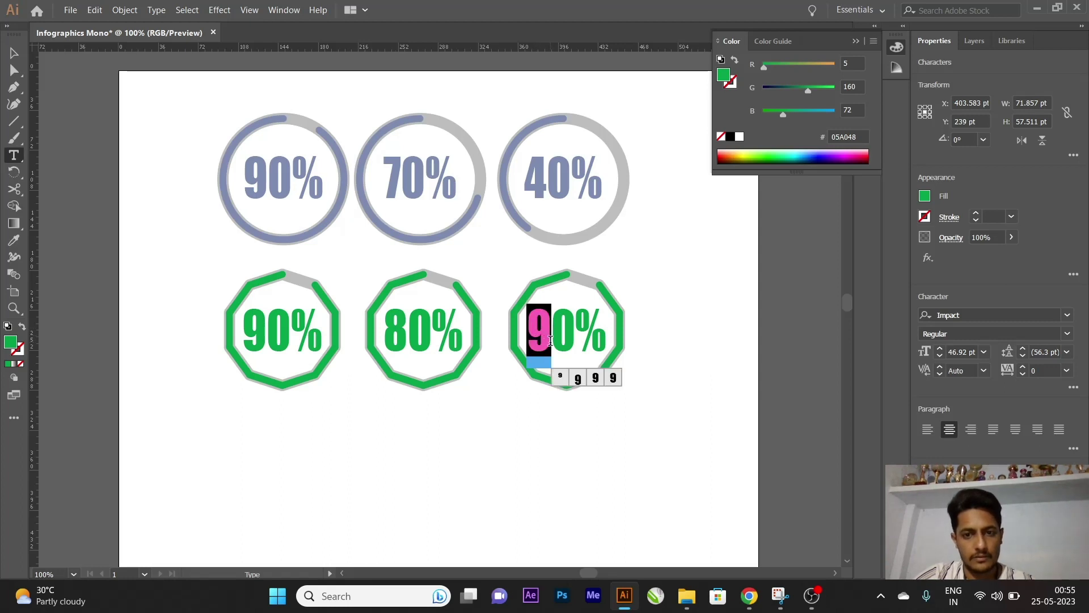
text(1)
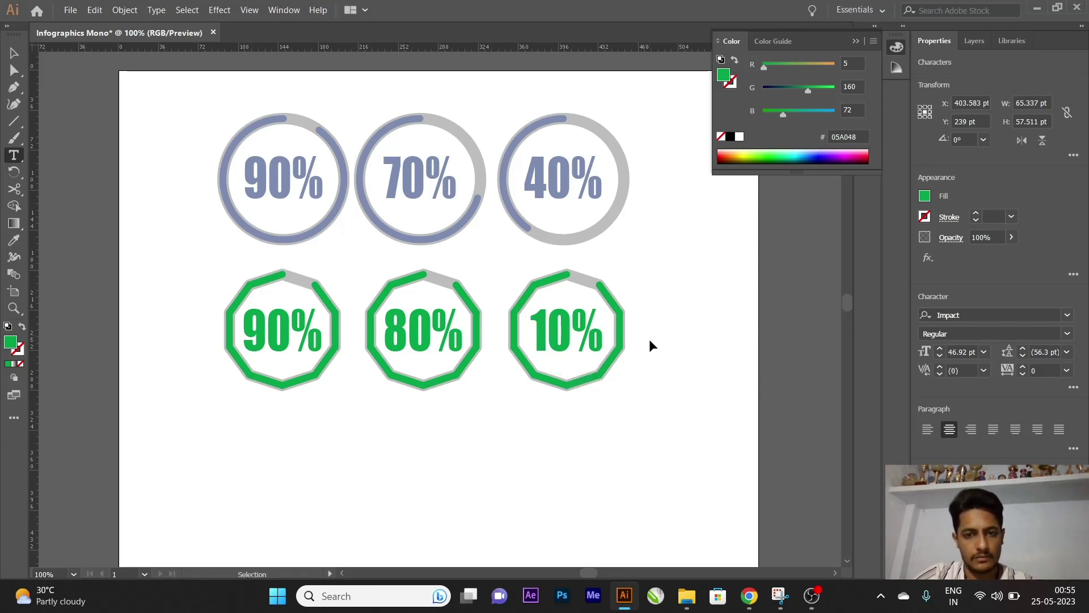
click(14, 53)
click(179, 232)
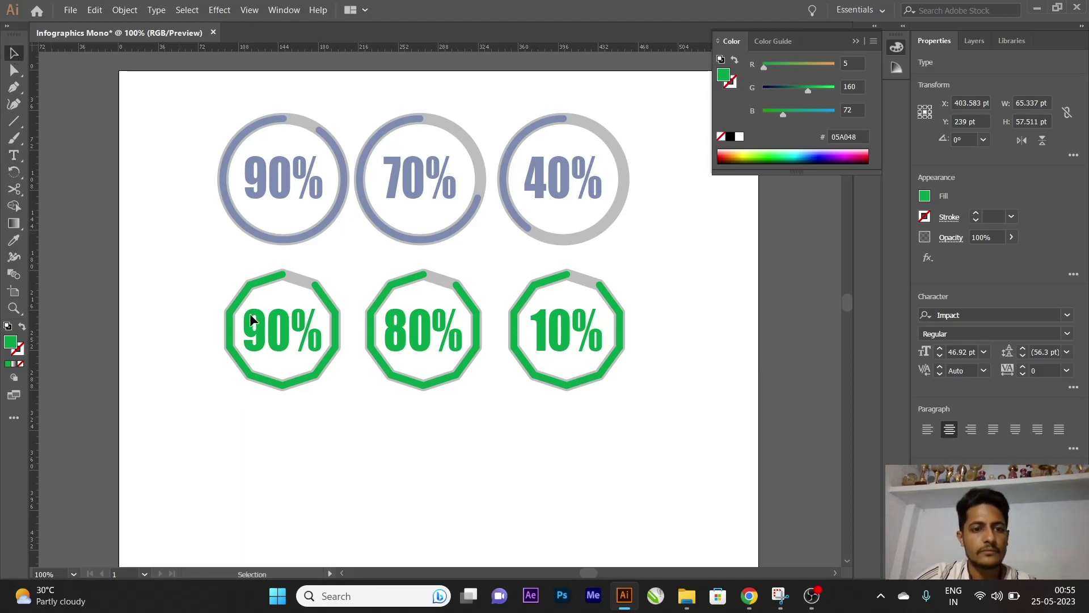
Group the 80% label together with its middle ring
click(418, 326)
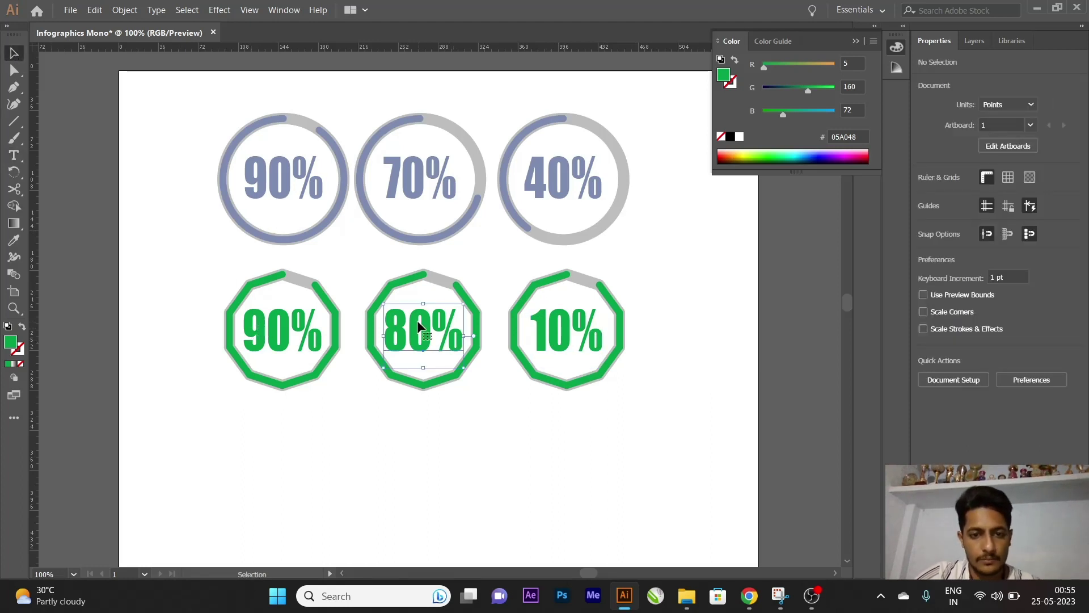
shift+click(457, 286)
key(ctrl+g)
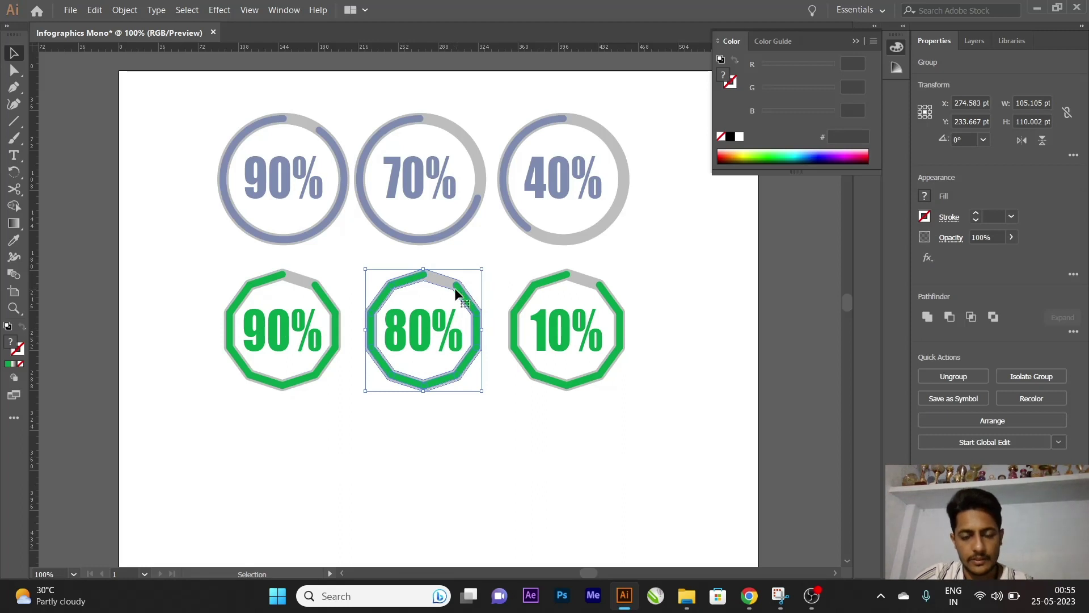
click(348, 270)
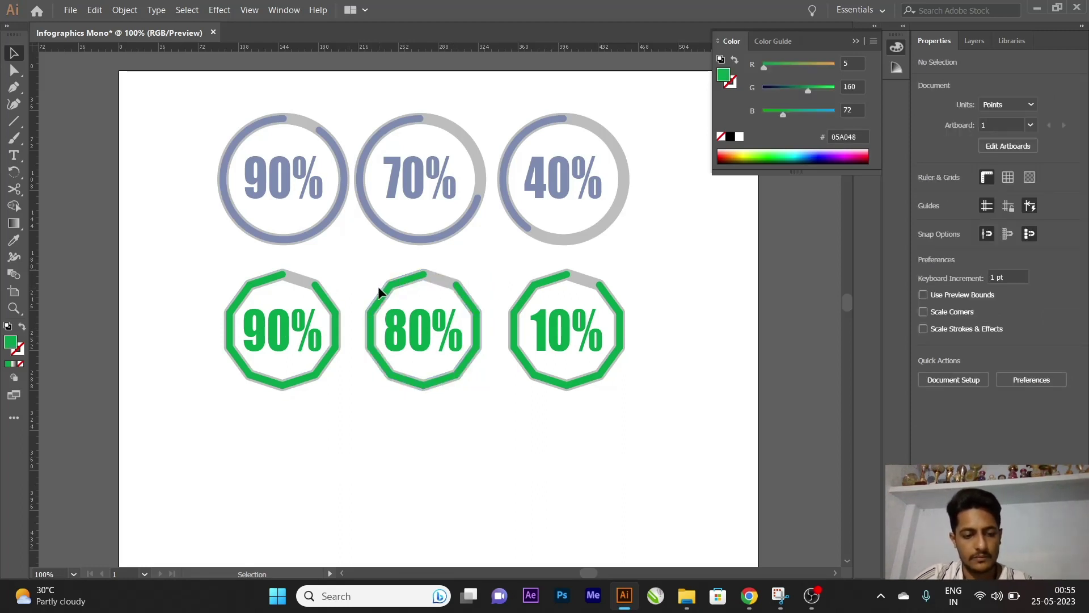
Using Direct Selection, delete the right-side green segment of the 10% ring
key(a)
click(461, 290)
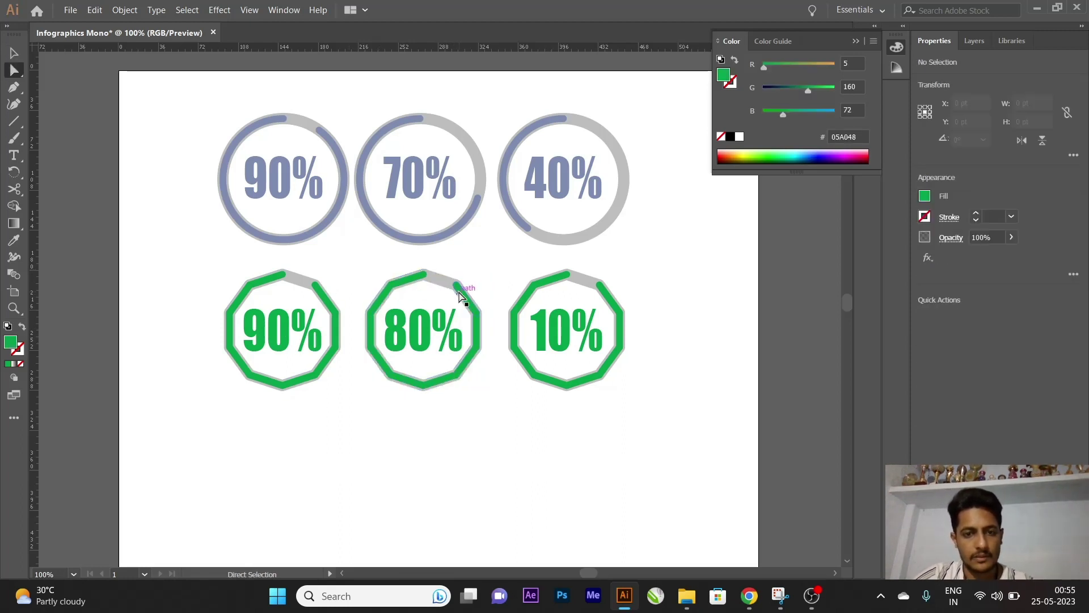
click(571, 296)
click(606, 292)
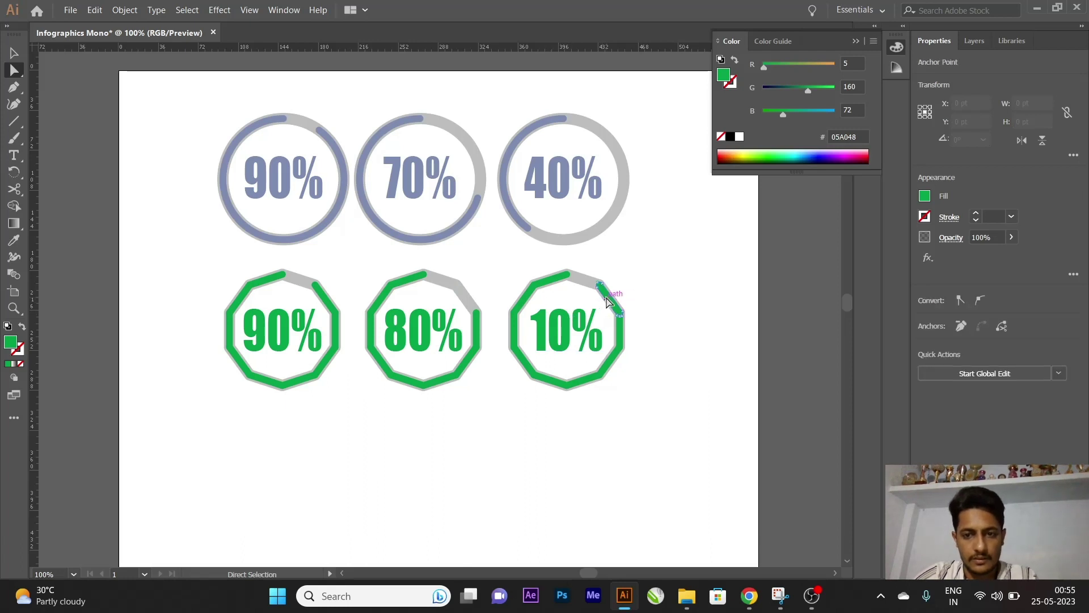
click(627, 340)
key(Delete)
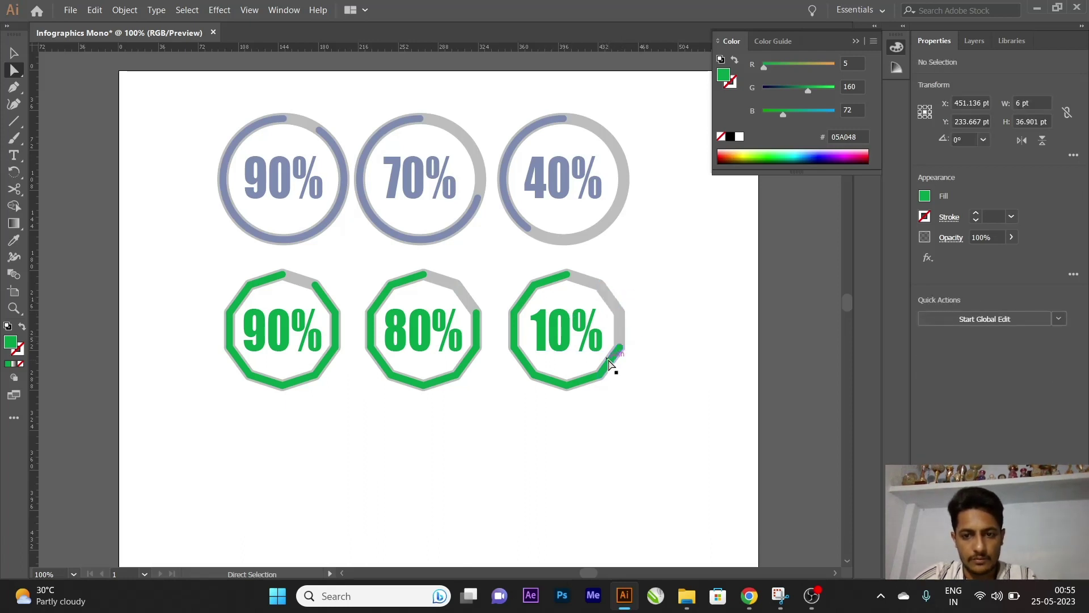
Delete the next, bottom and lower-left green segments of the 10% ring
click(604, 367)
key(Delete)
click(584, 384)
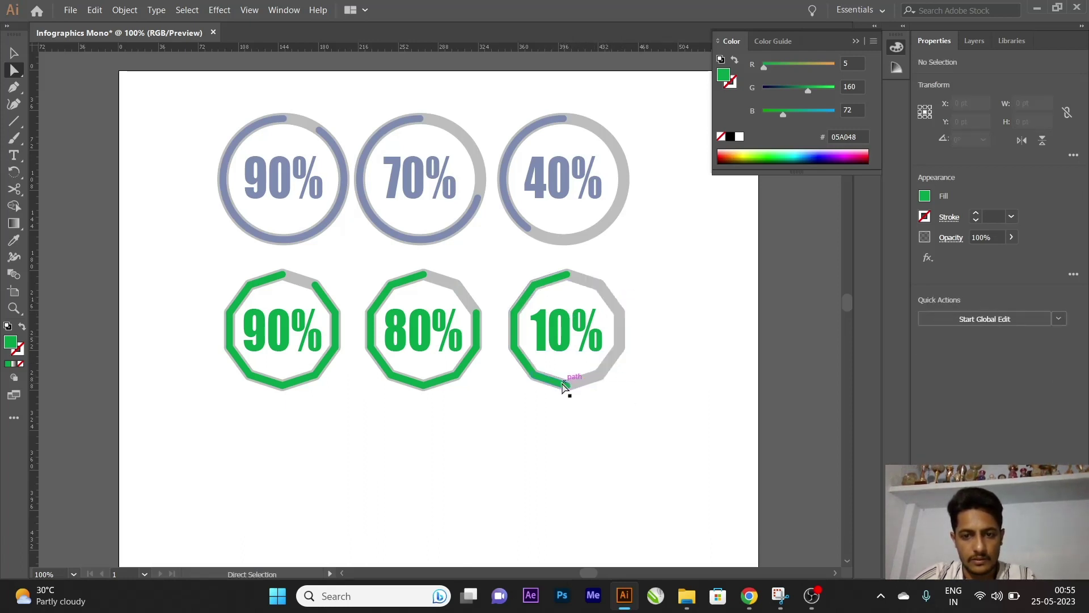
key(Delete)
click(516, 340)
key(Delete)
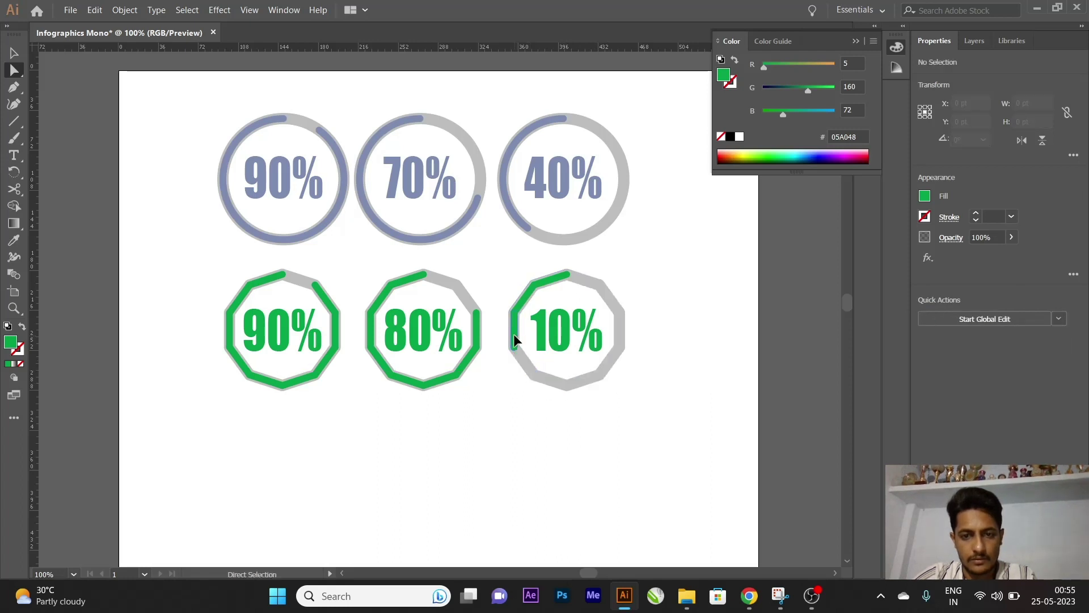
Delete the left and upper-left green segments, leaving only the top green arc
click(513, 334)
key(Delete)
click(522, 299)
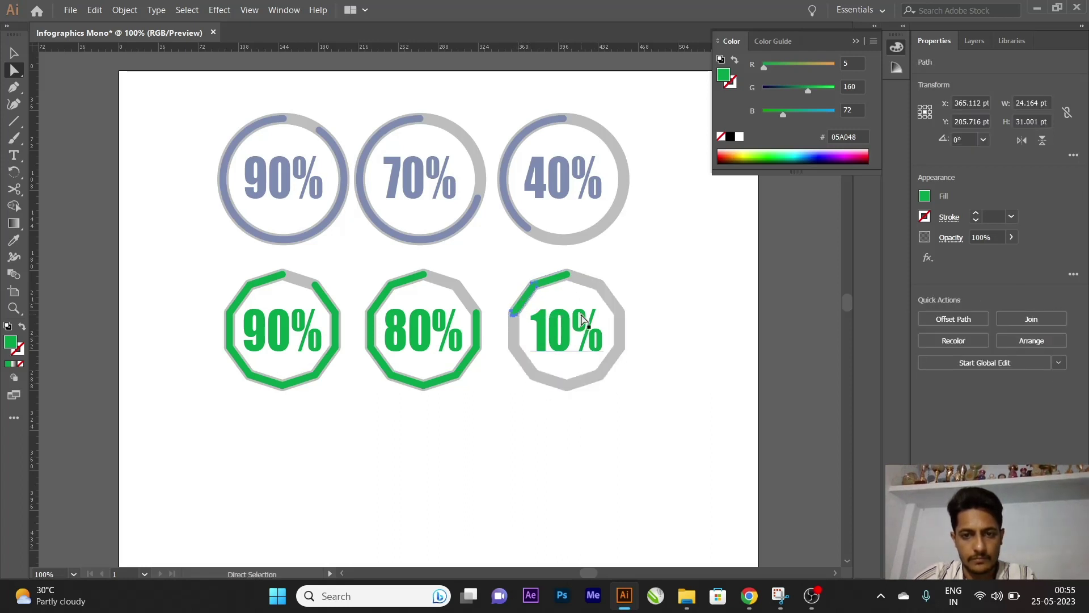
key(Delete)
key(v)
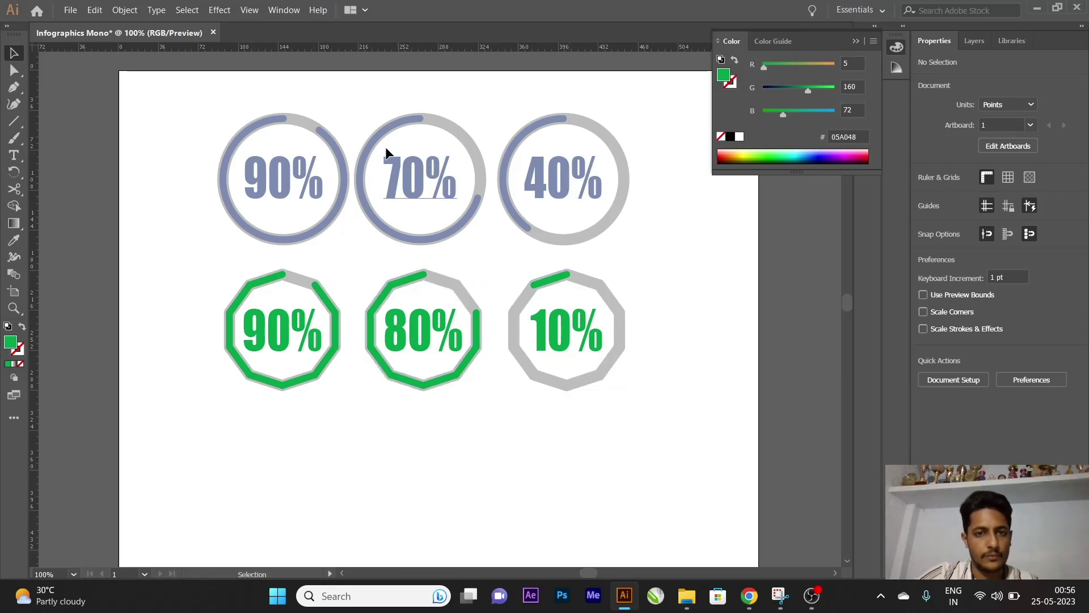
Marquee-select the three blue and three green rings and group them with Ctrl+G
alt+scroll(369, 293, down, 2)
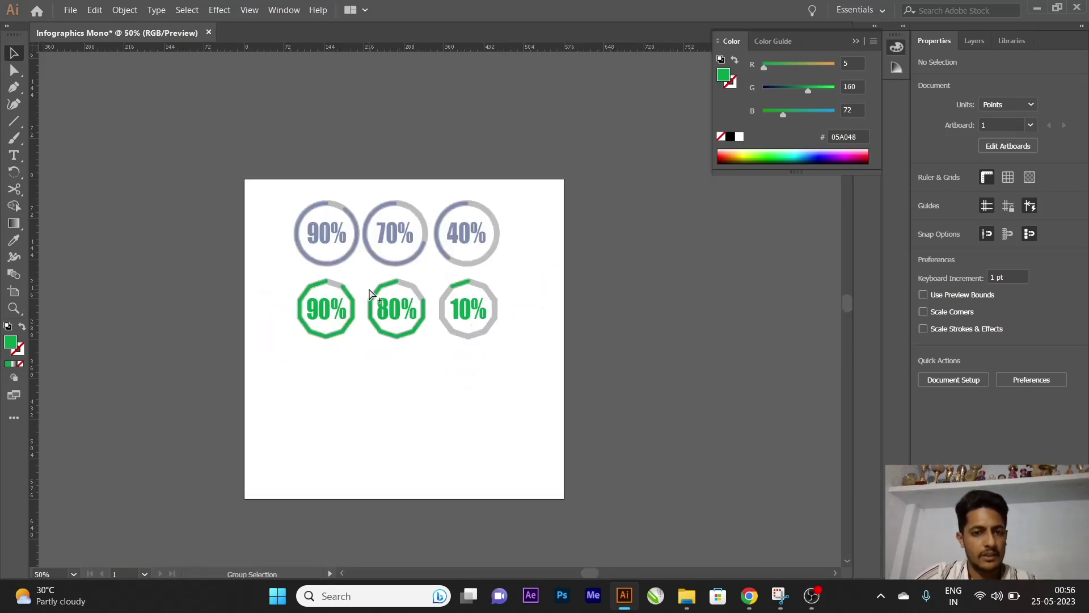
alt+scroll(369, 292, up, 1)
drag(219, 164, 593, 394)
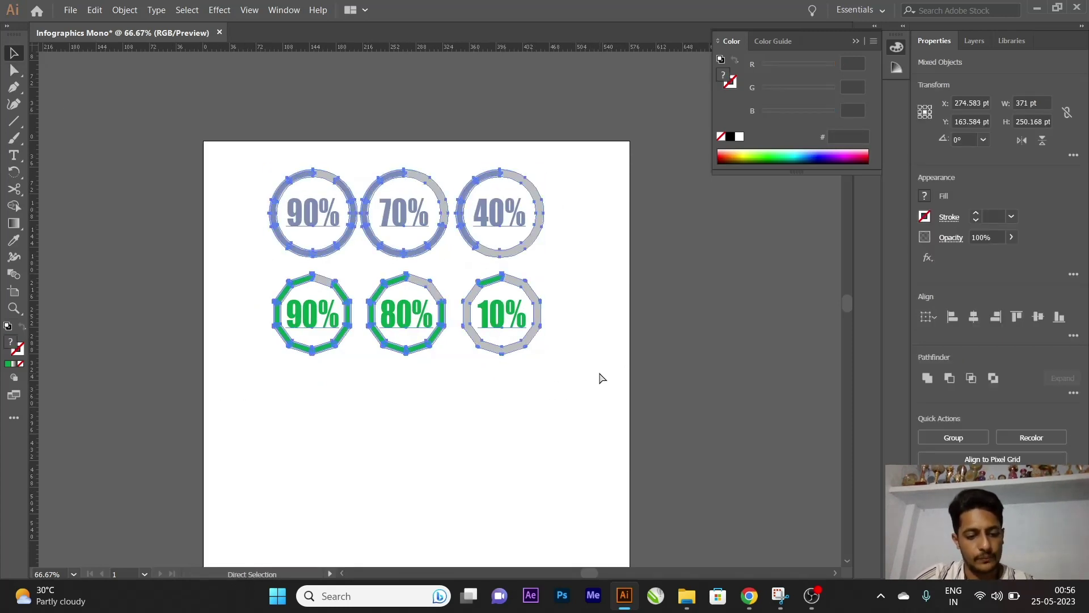
key(ctrl+g)
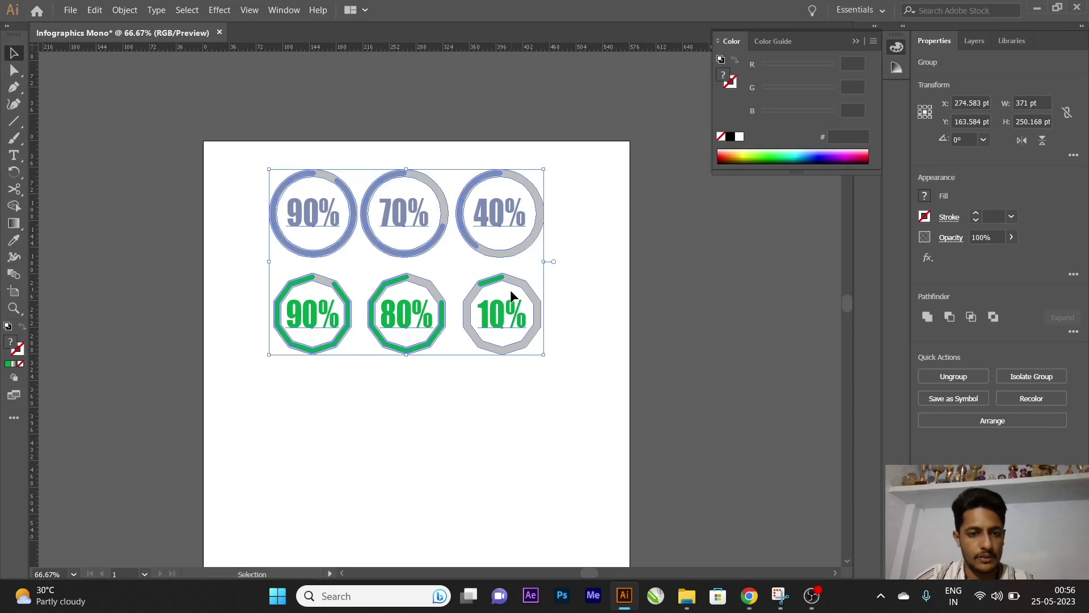